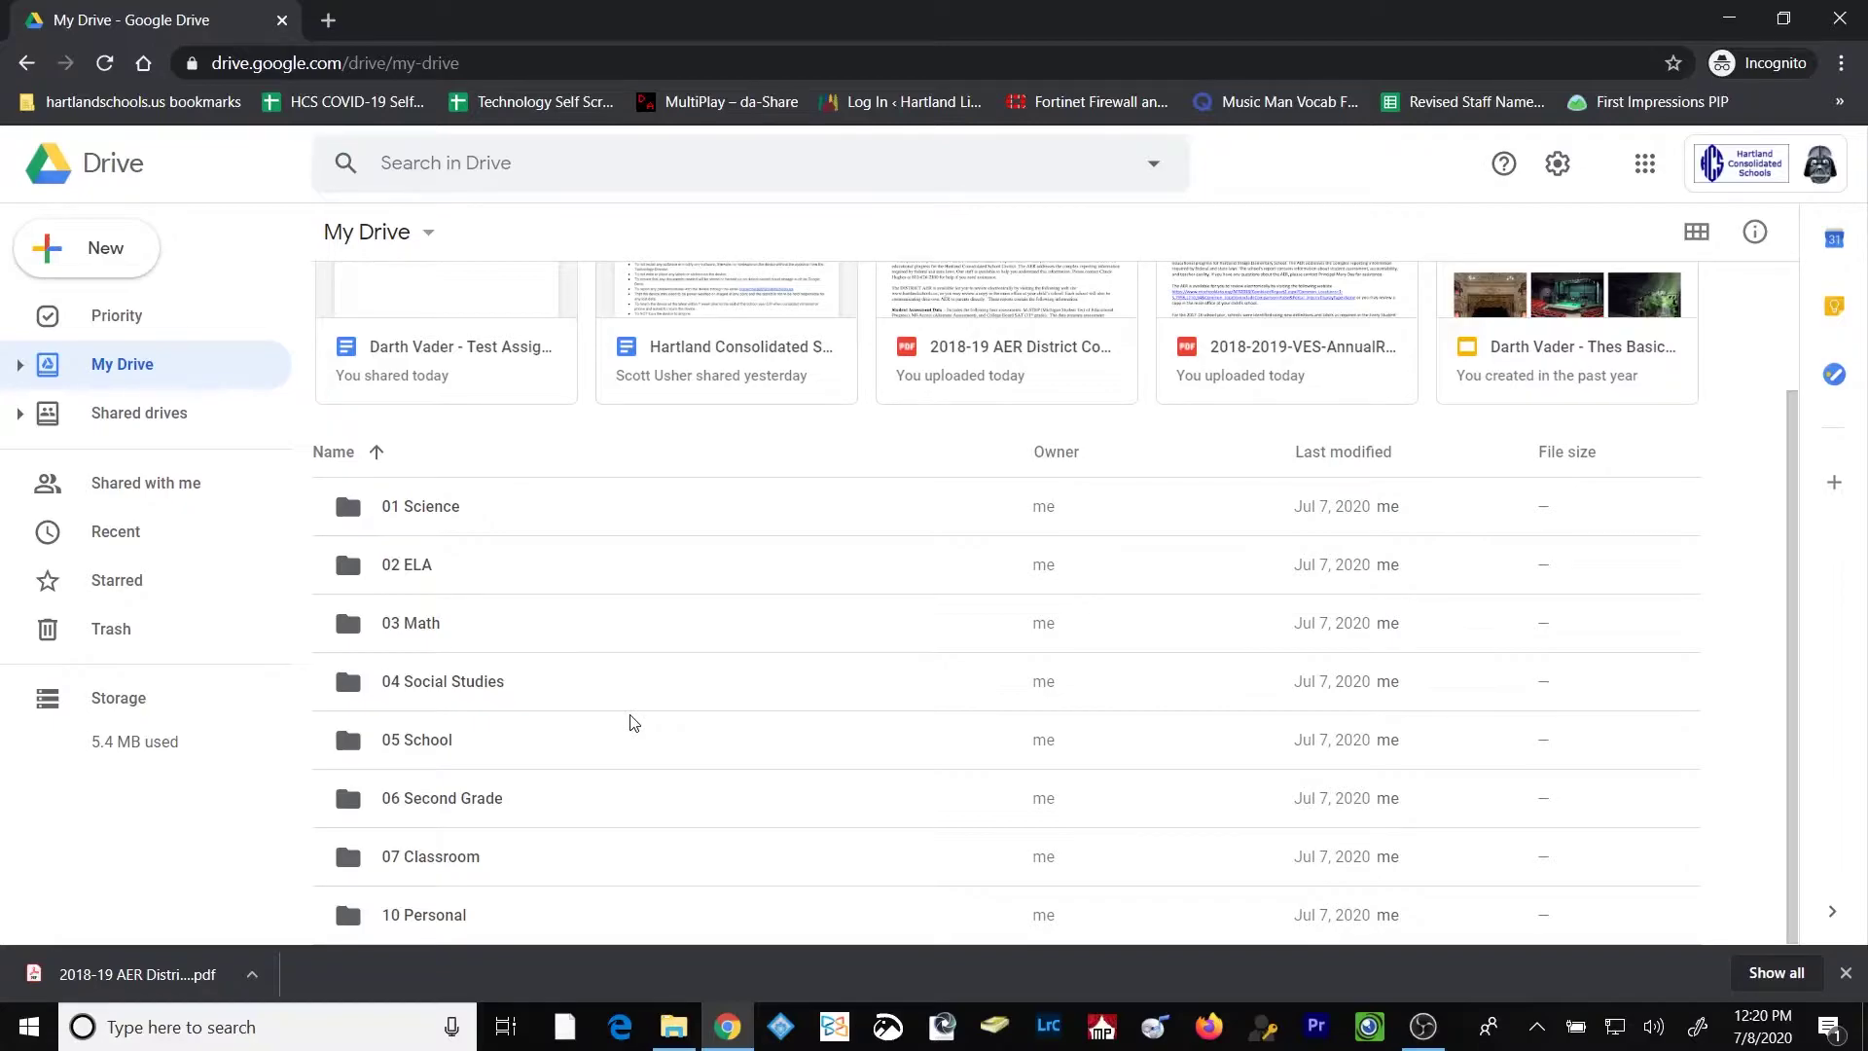
# - Create a folder named 08 Students in My Drive and open it
pyautogui.click(109, 251)
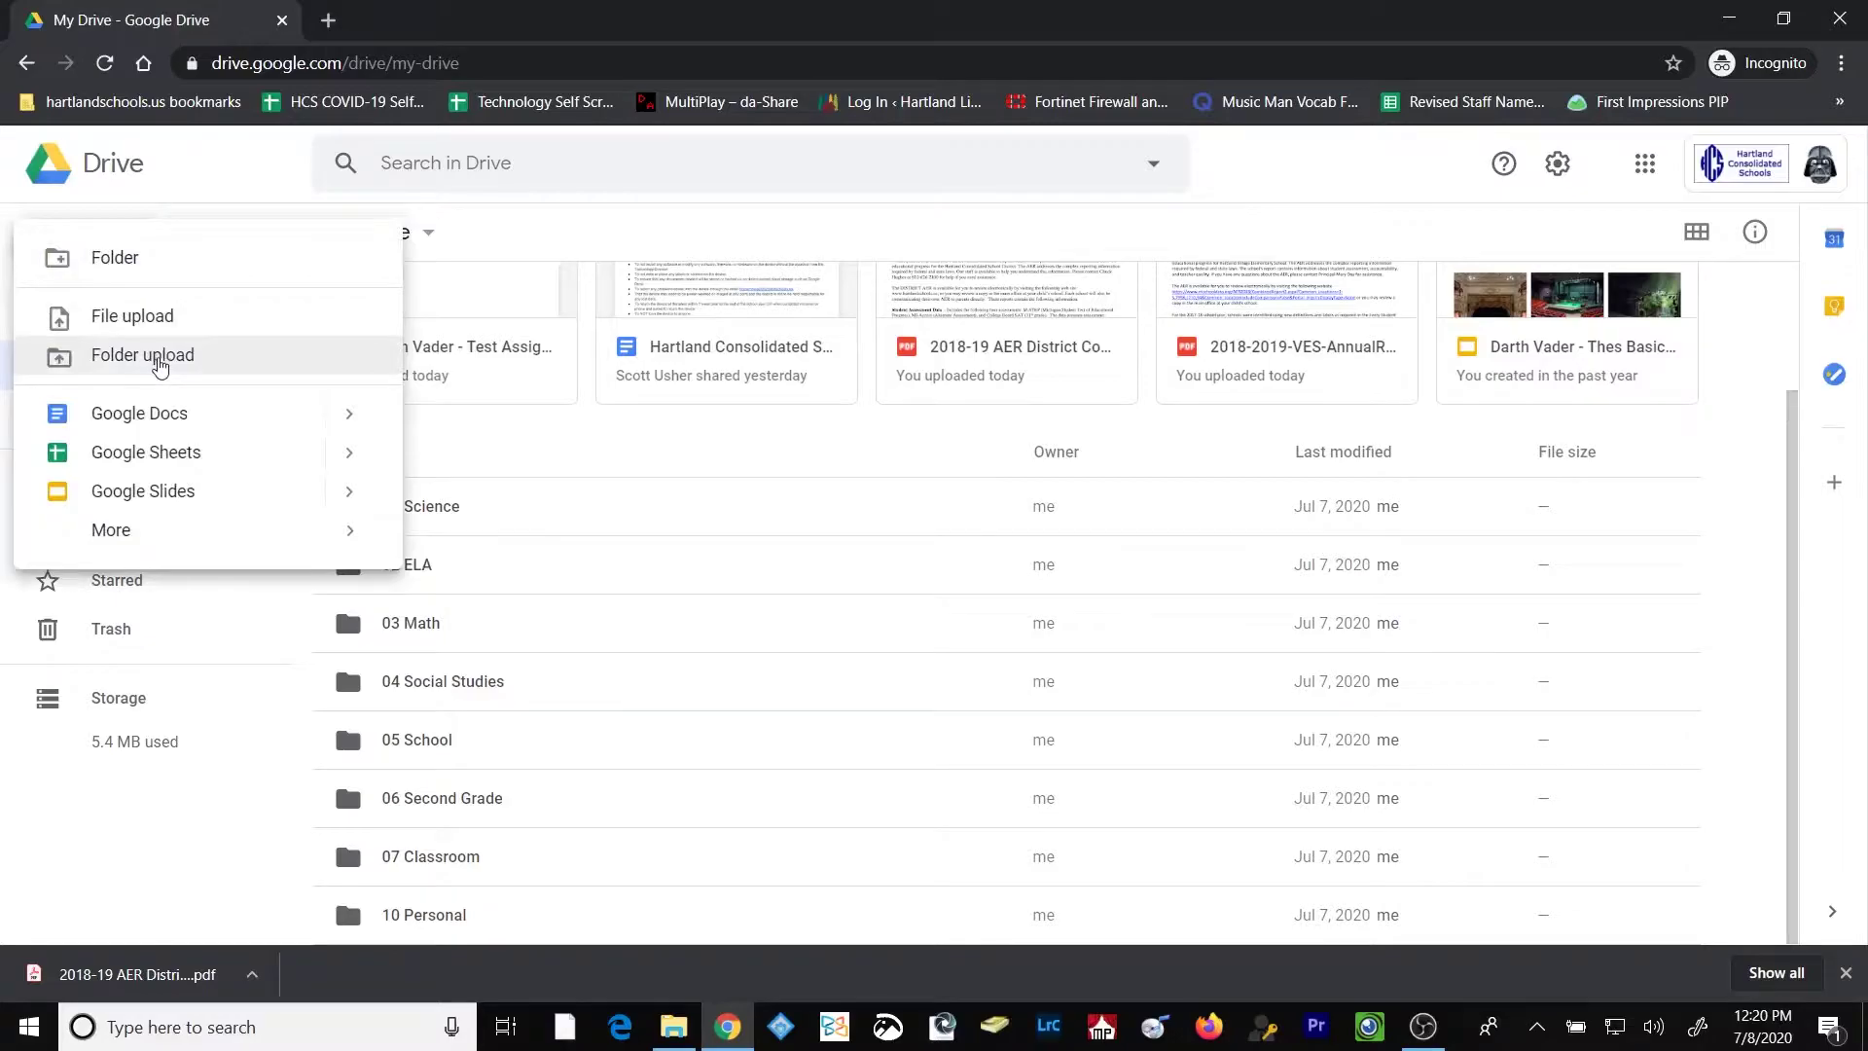
pyautogui.click(153, 261)
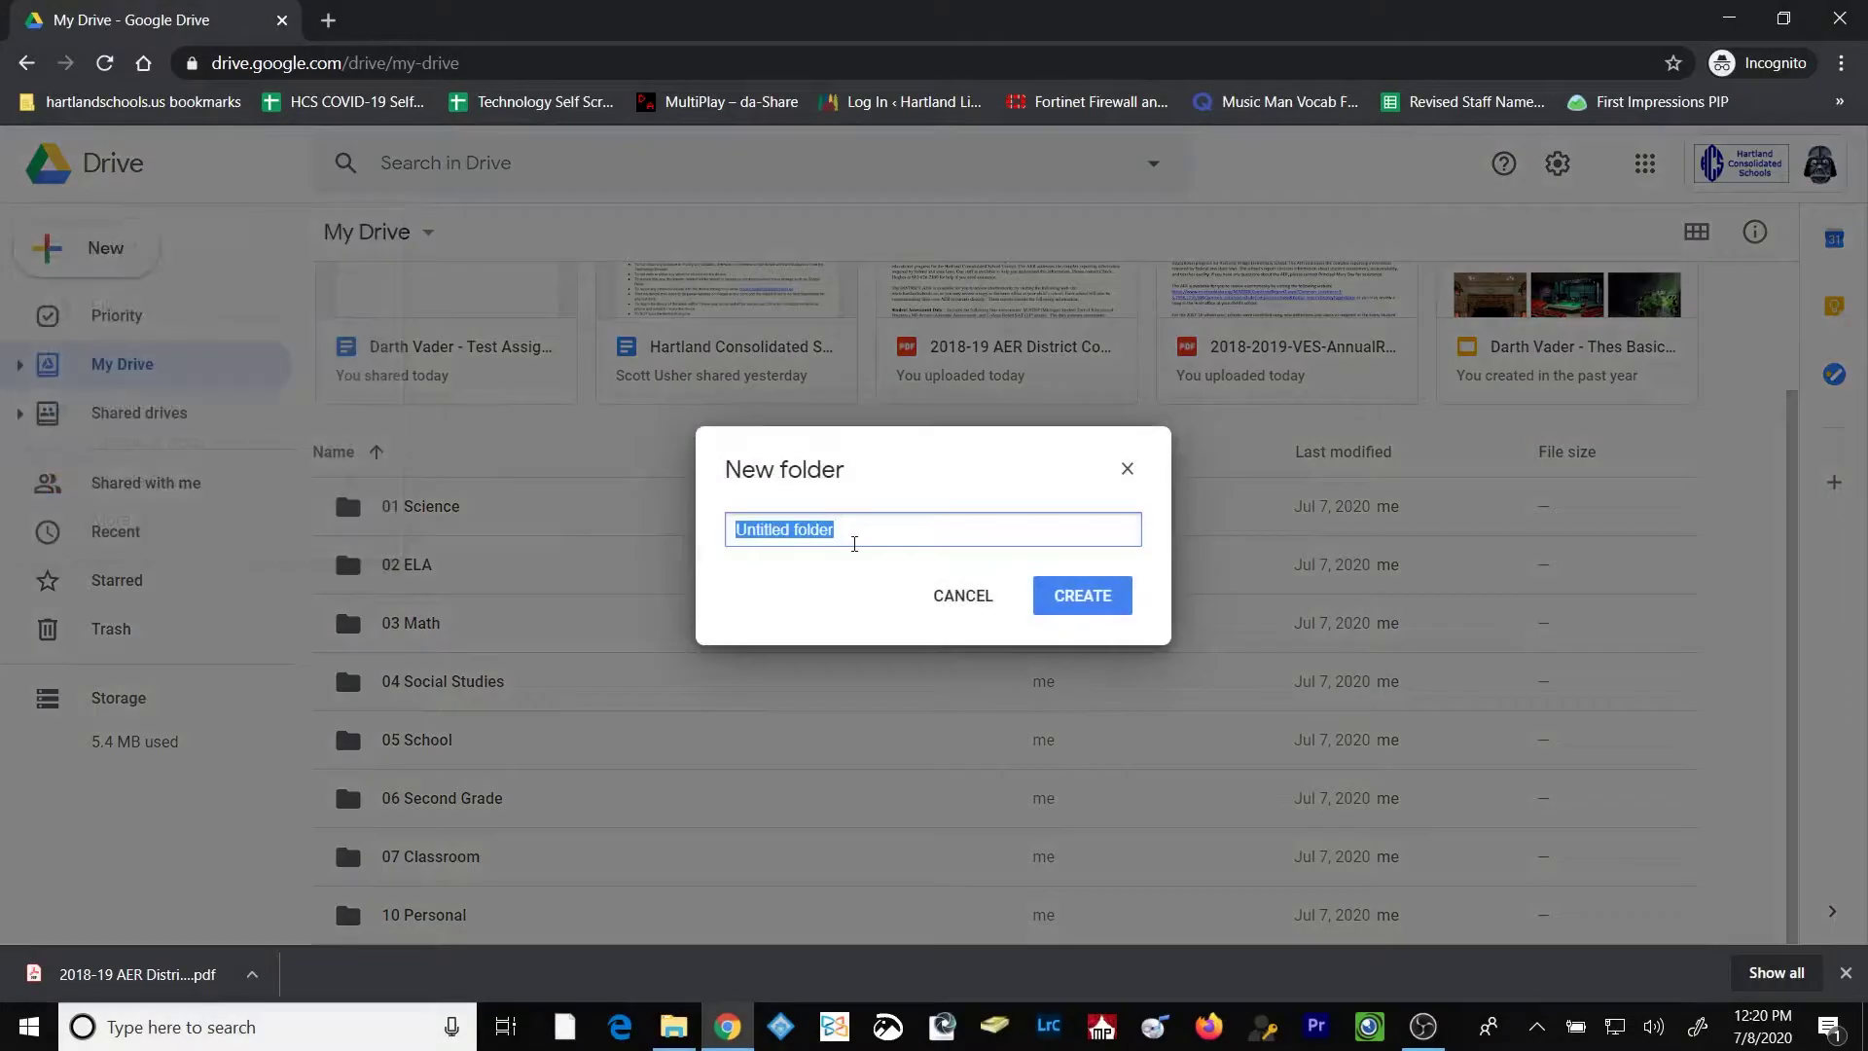
pyautogui.write('08')
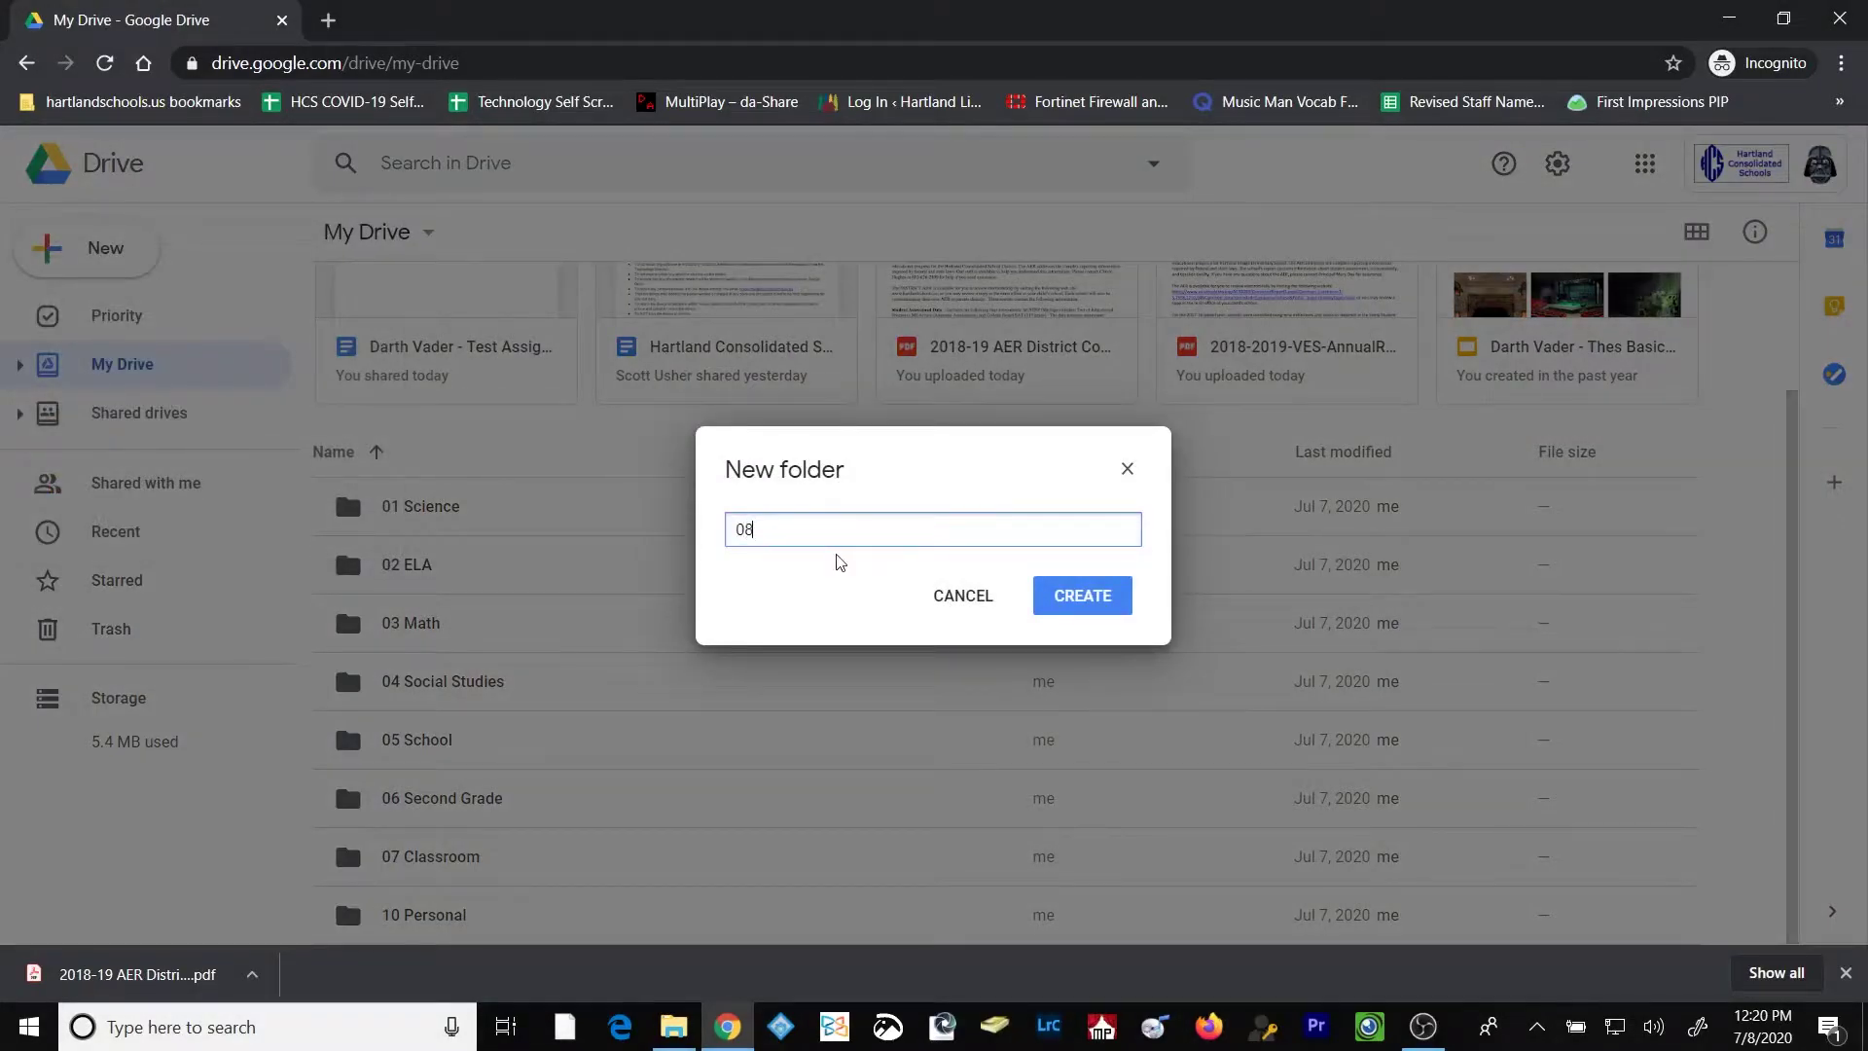
pyautogui.write(' Students')
pyautogui.click(1098, 609)
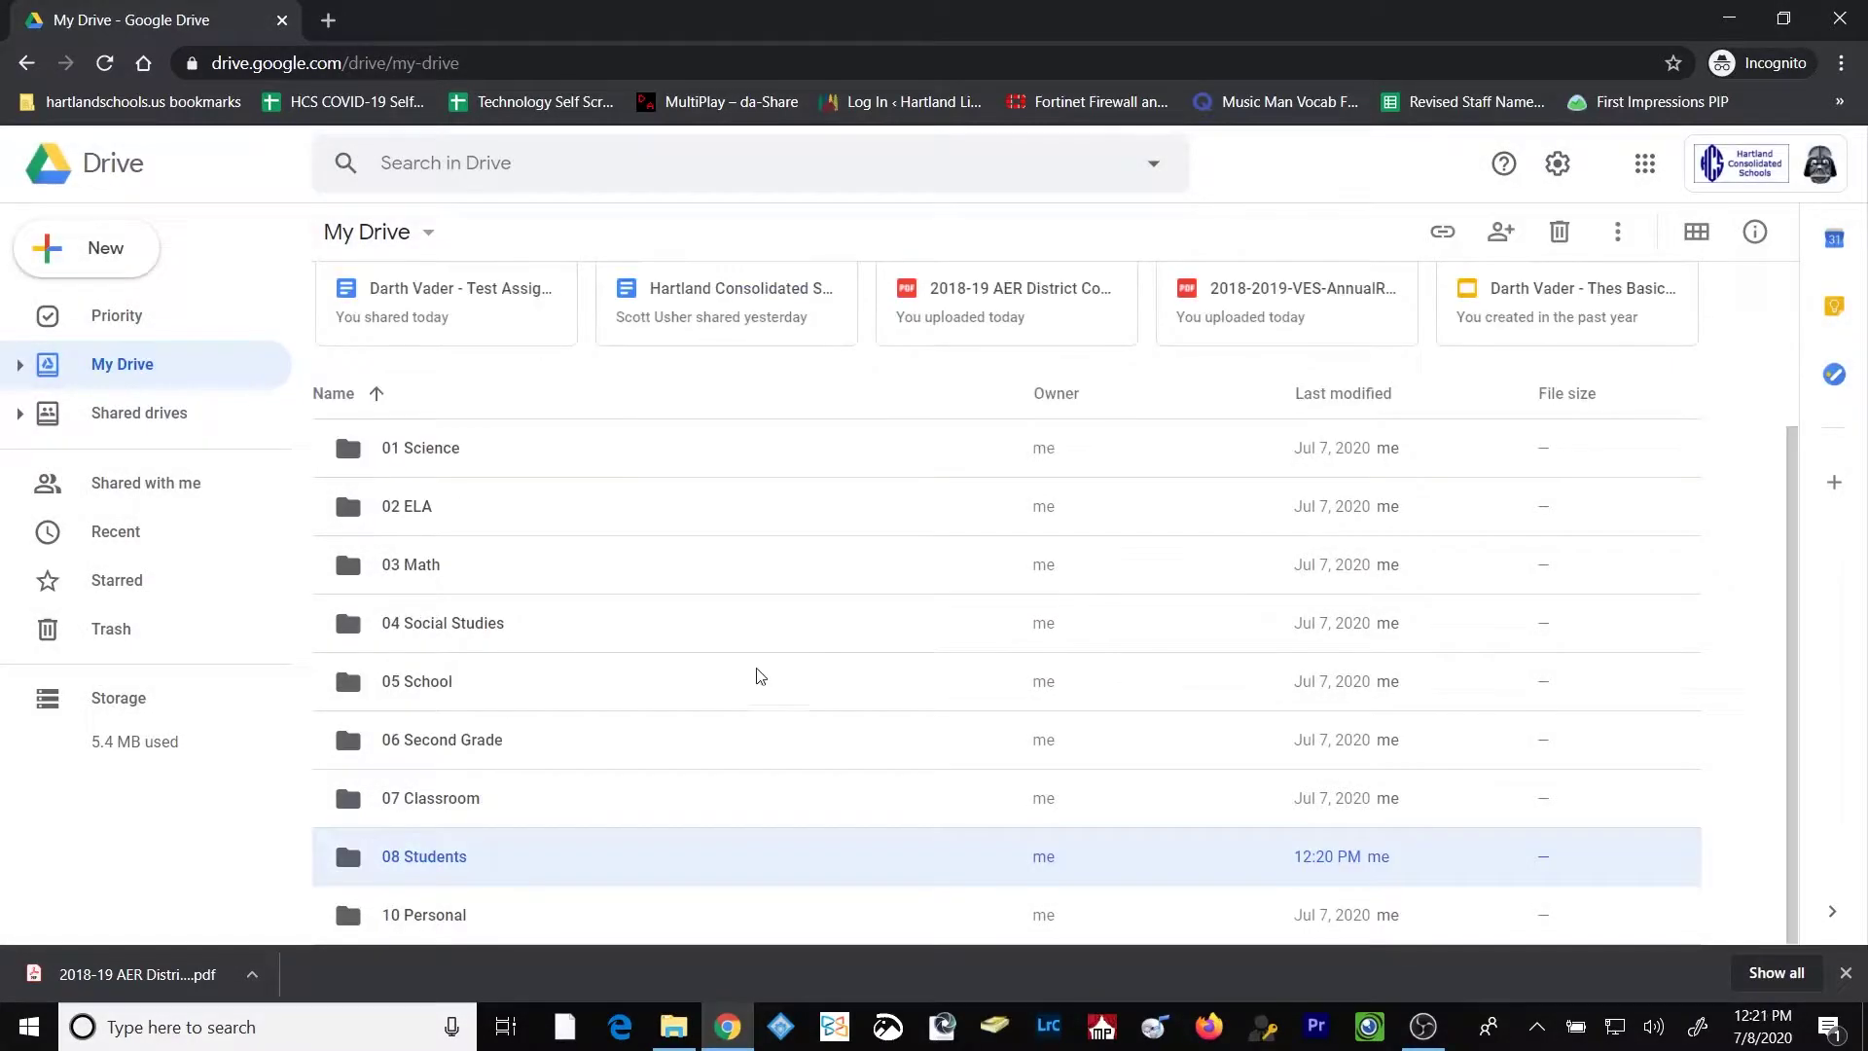
pyautogui.doubleClick(433, 866)
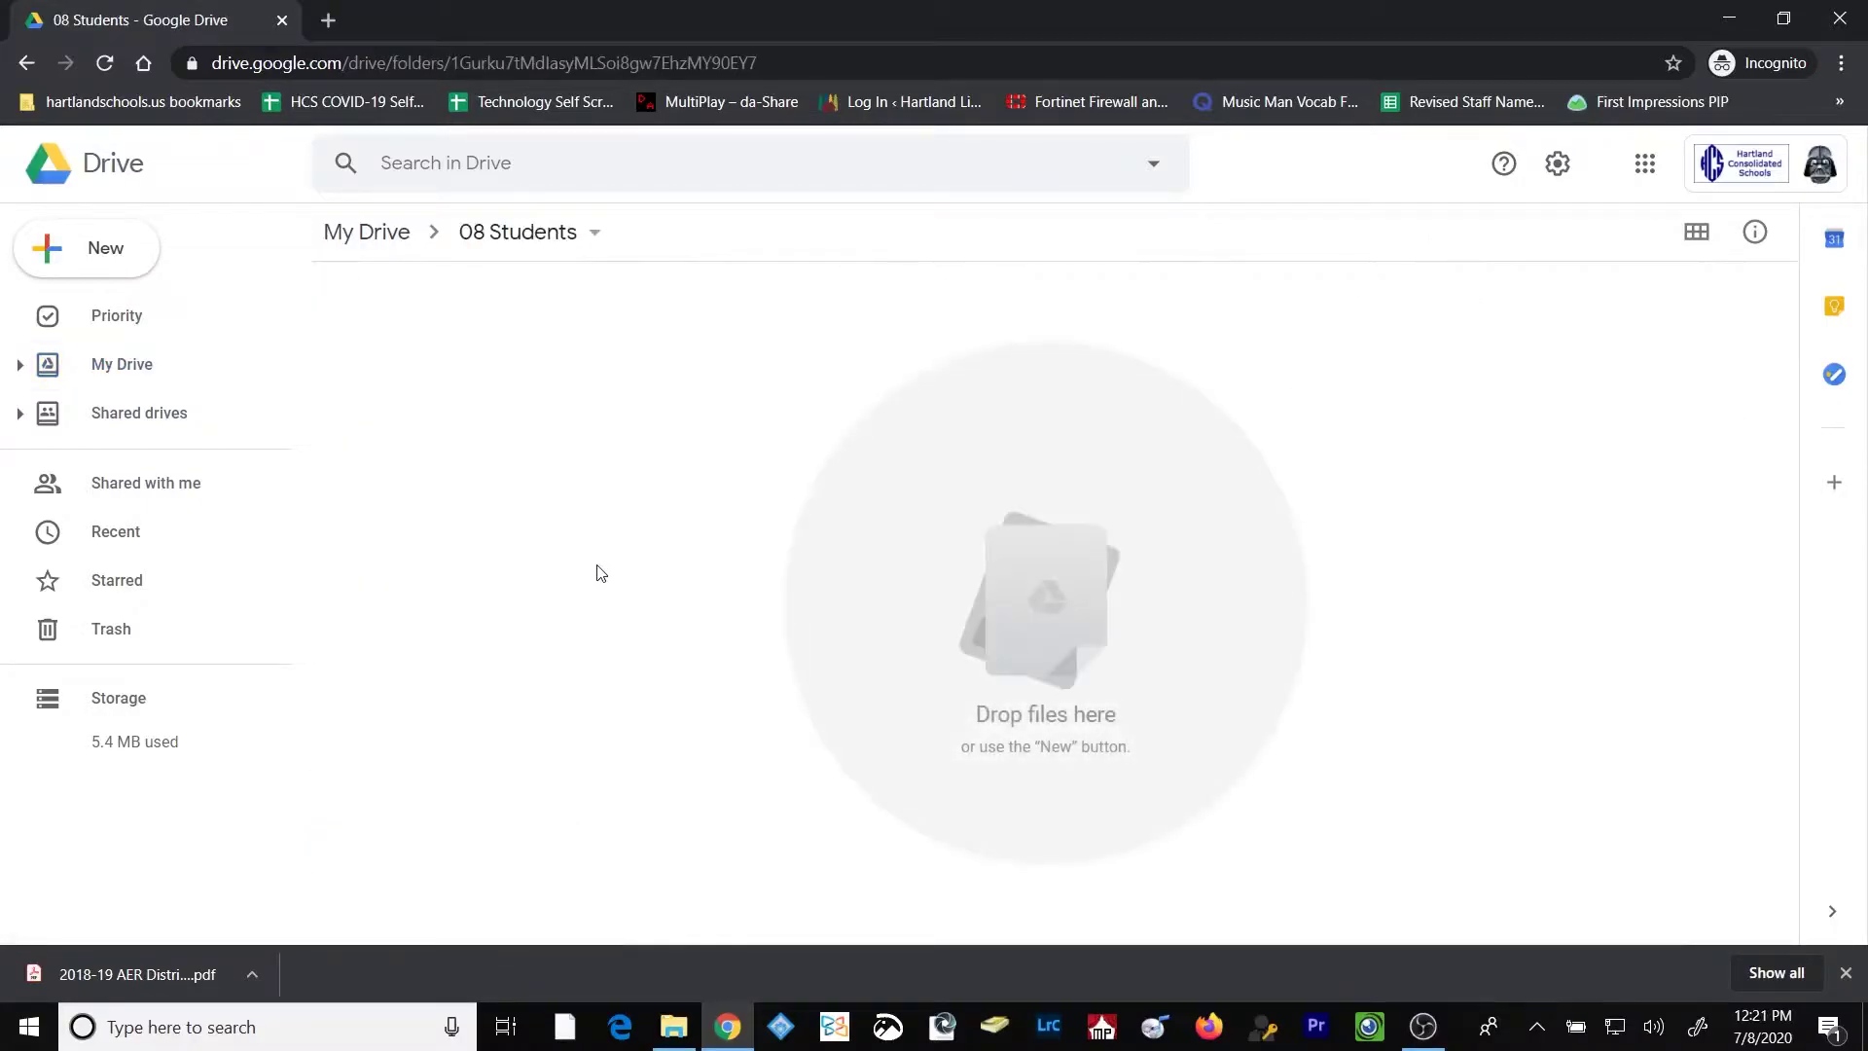
pyautogui.click(110, 252)
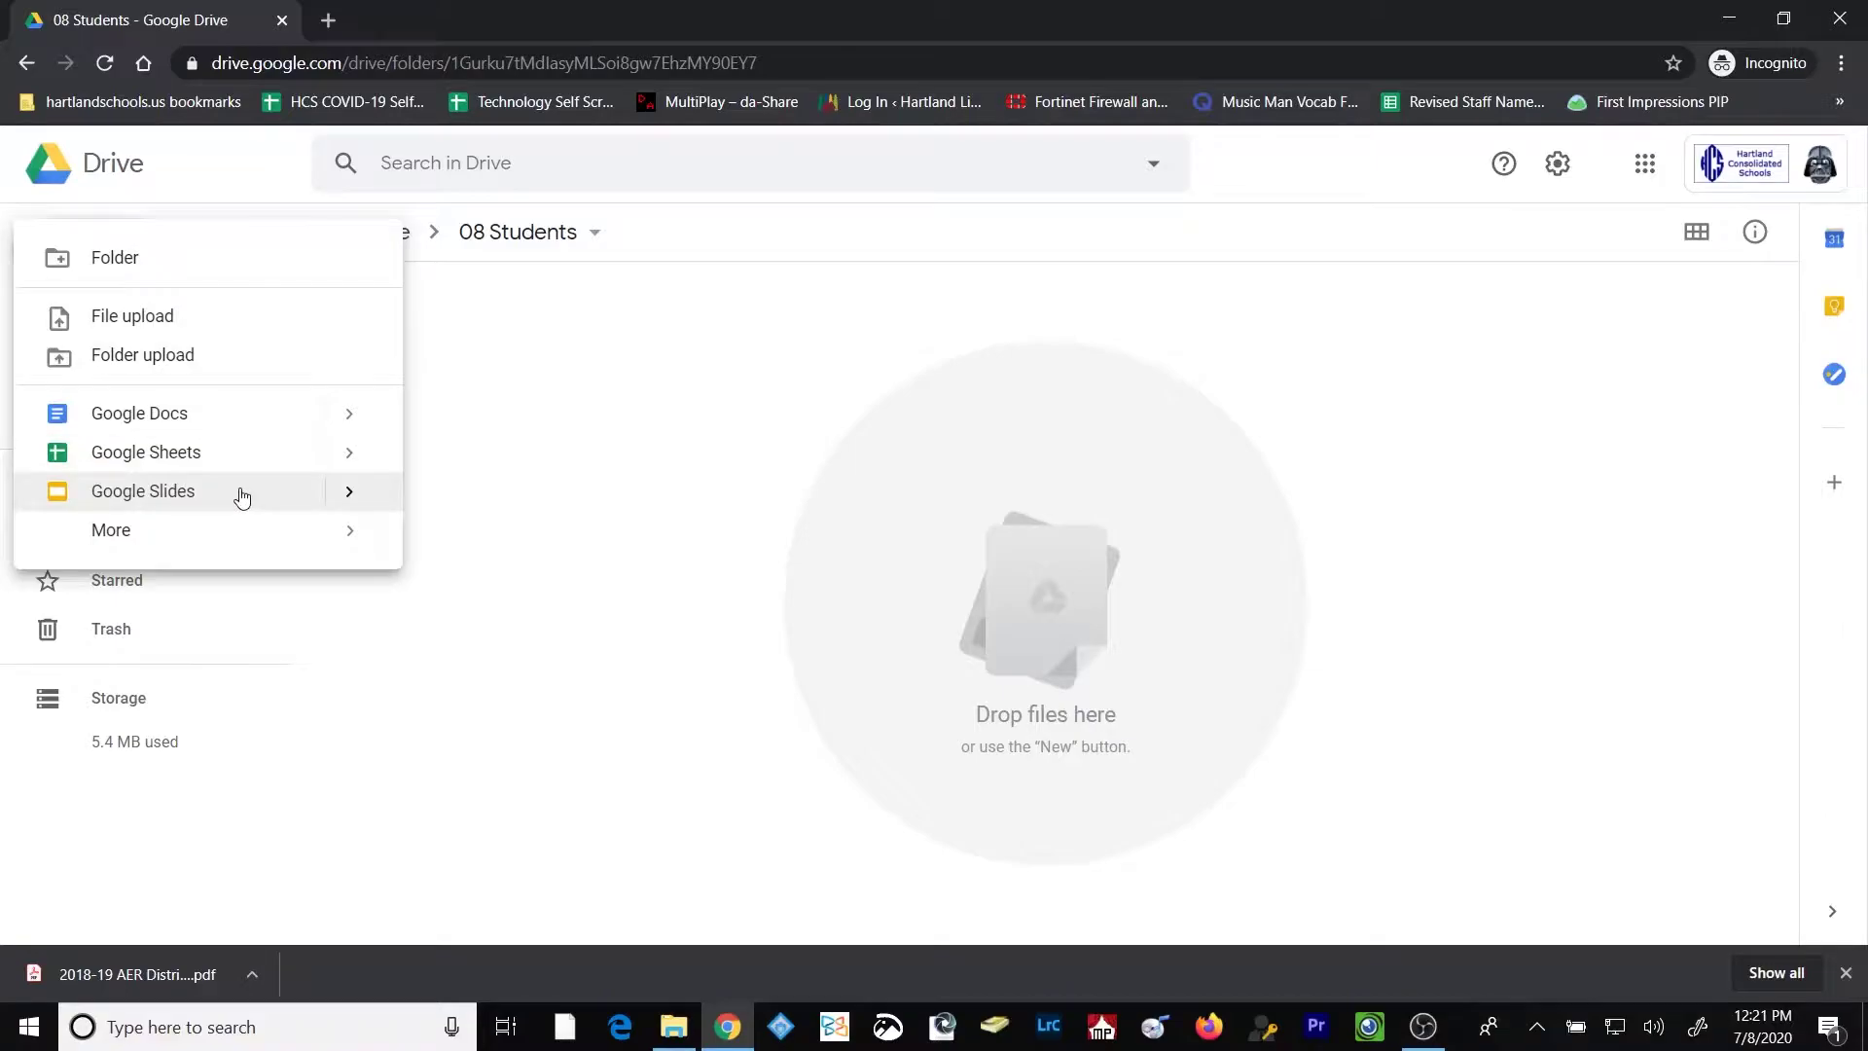
pyautogui.moveTo(205, 535)
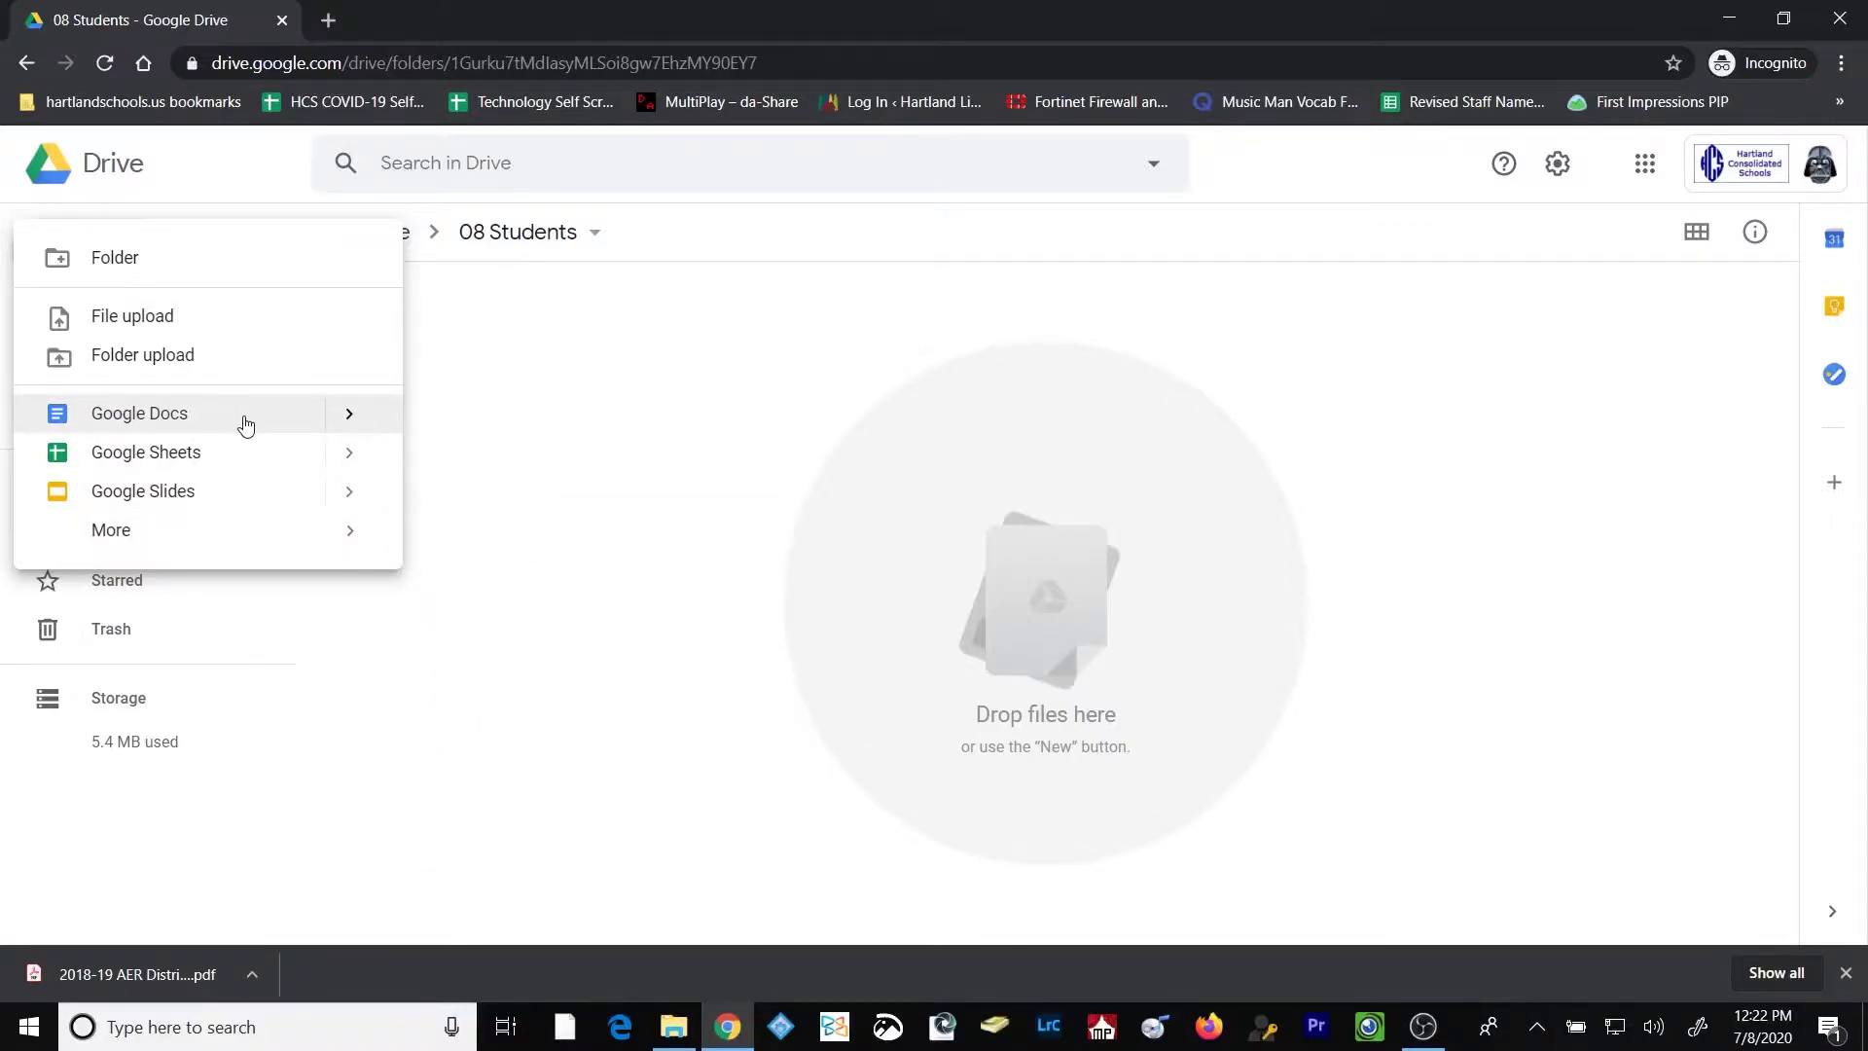
pyautogui.moveTo(352, 417)
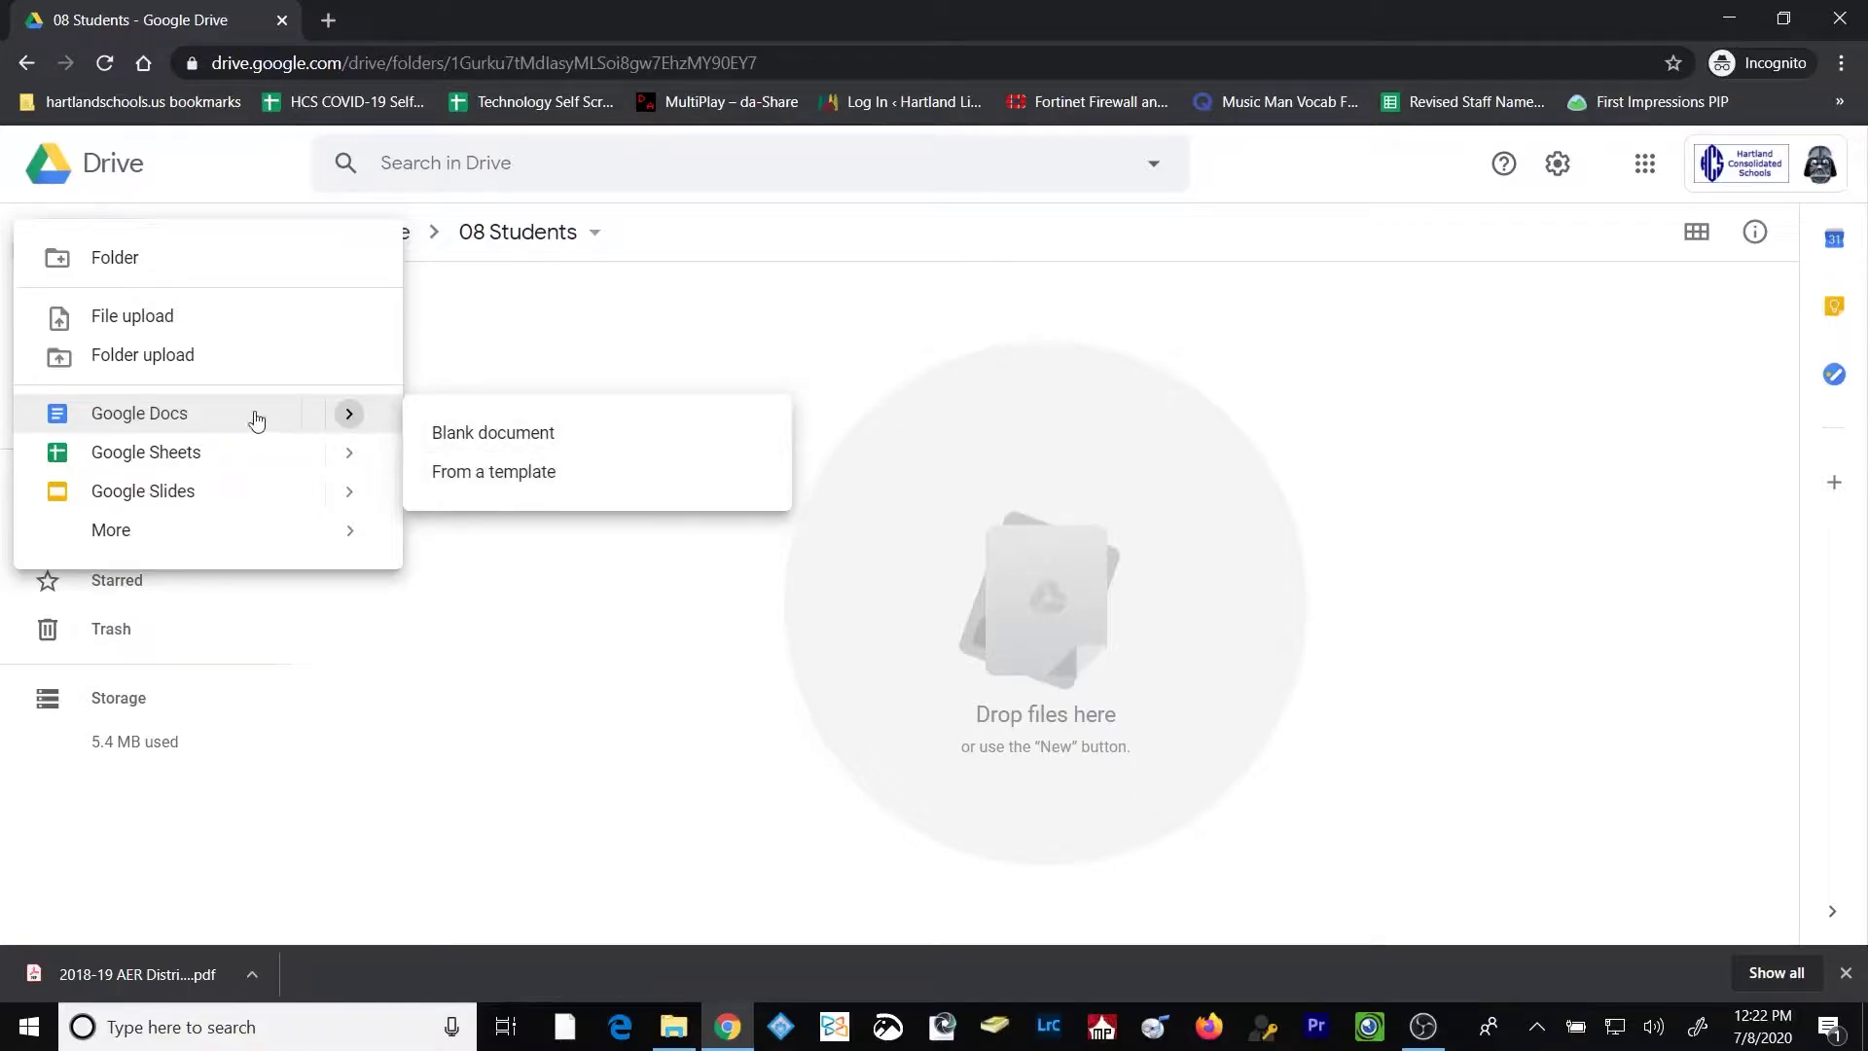
pyautogui.click(550, 364)
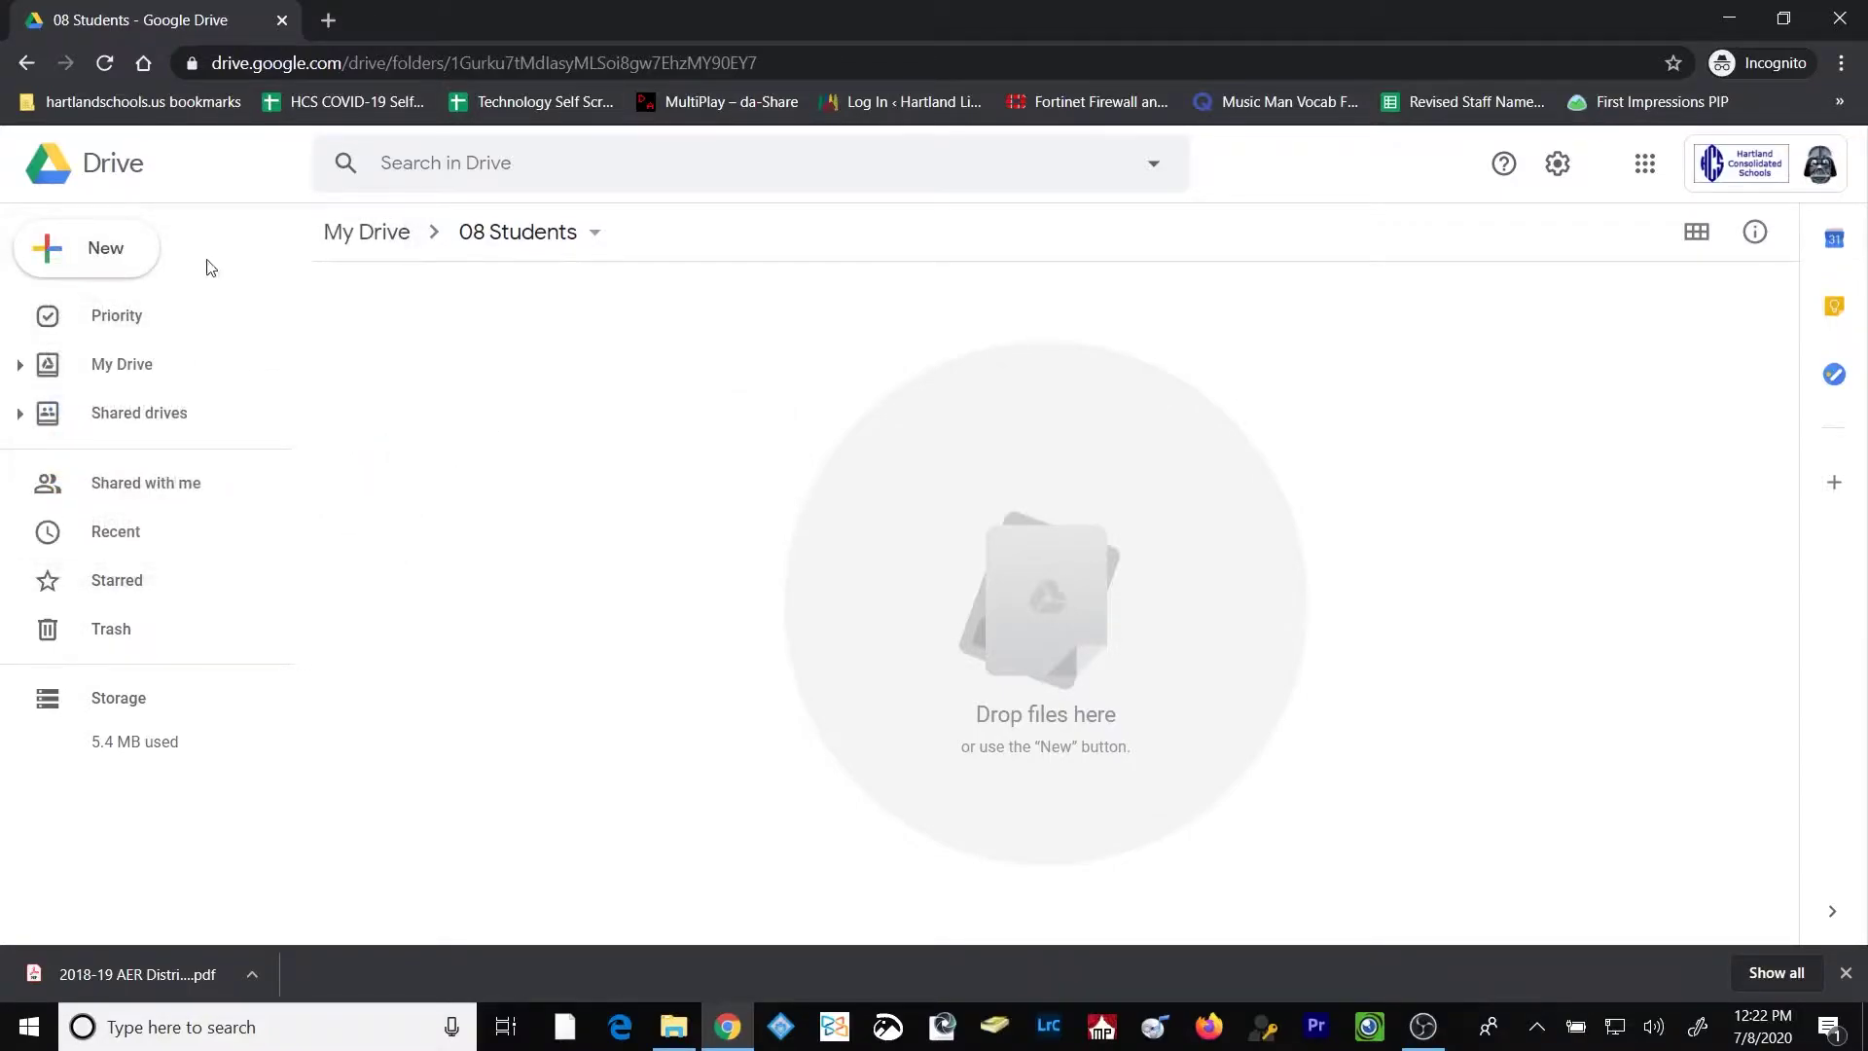
# - Create a blank Google Docs document in the 08 Students folder and title it Test Doc
pyautogui.click(132, 248)
pyautogui.click(151, 413)
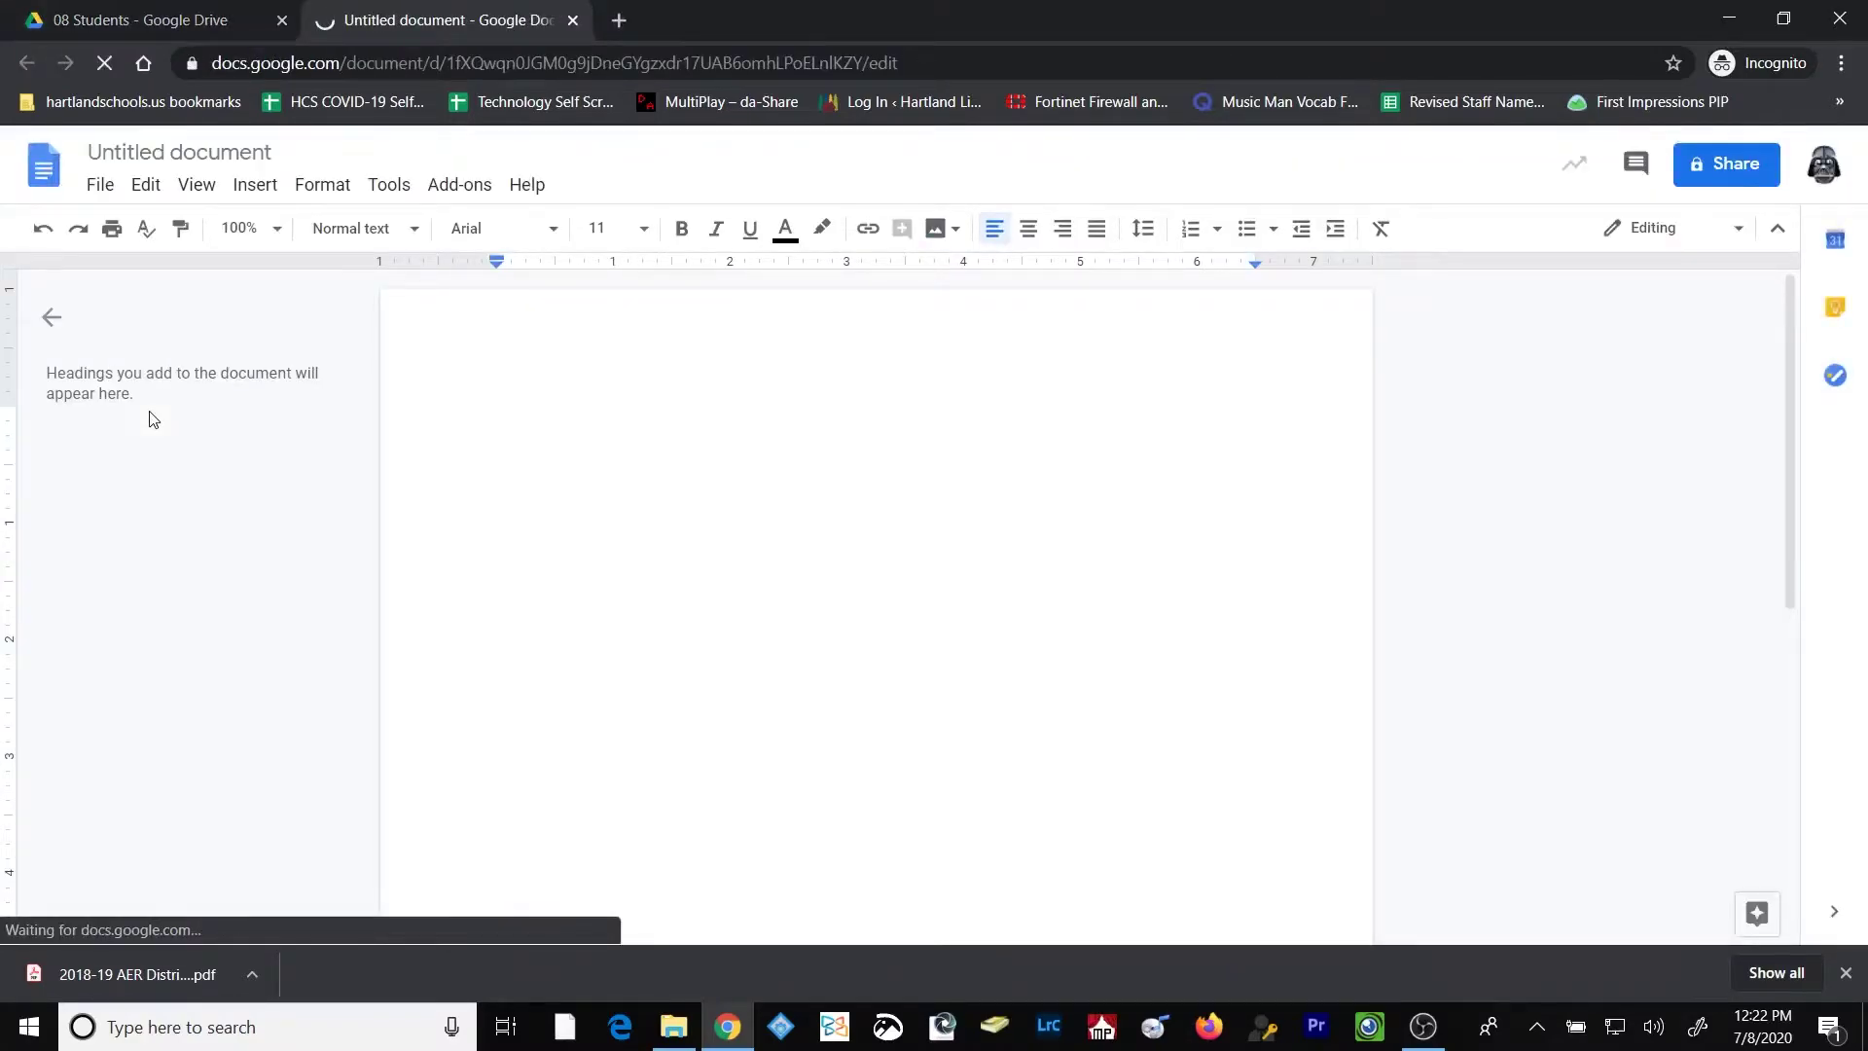
pyautogui.click(156, 152)
pyautogui.write('Test Doc')
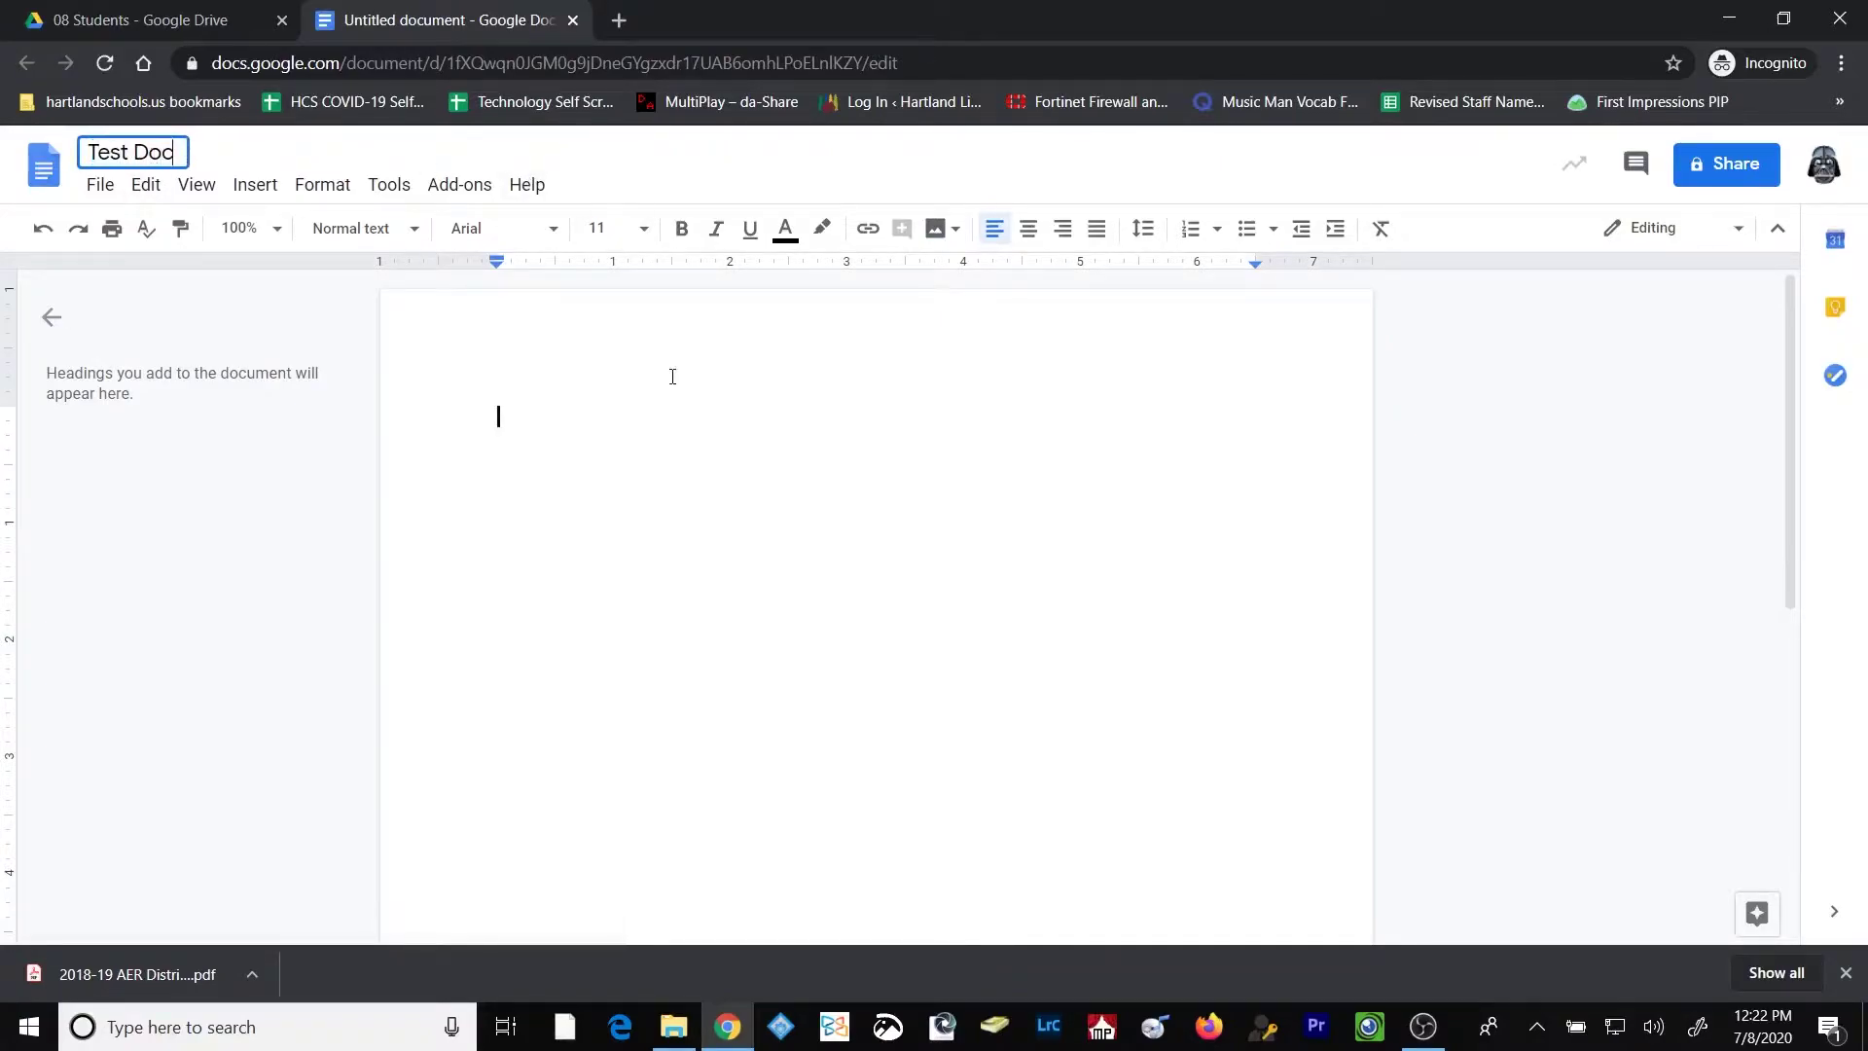
# - Enter "Test document." in the document body and close the document to return to the 08 Students folder
pyautogui.click(626, 442)
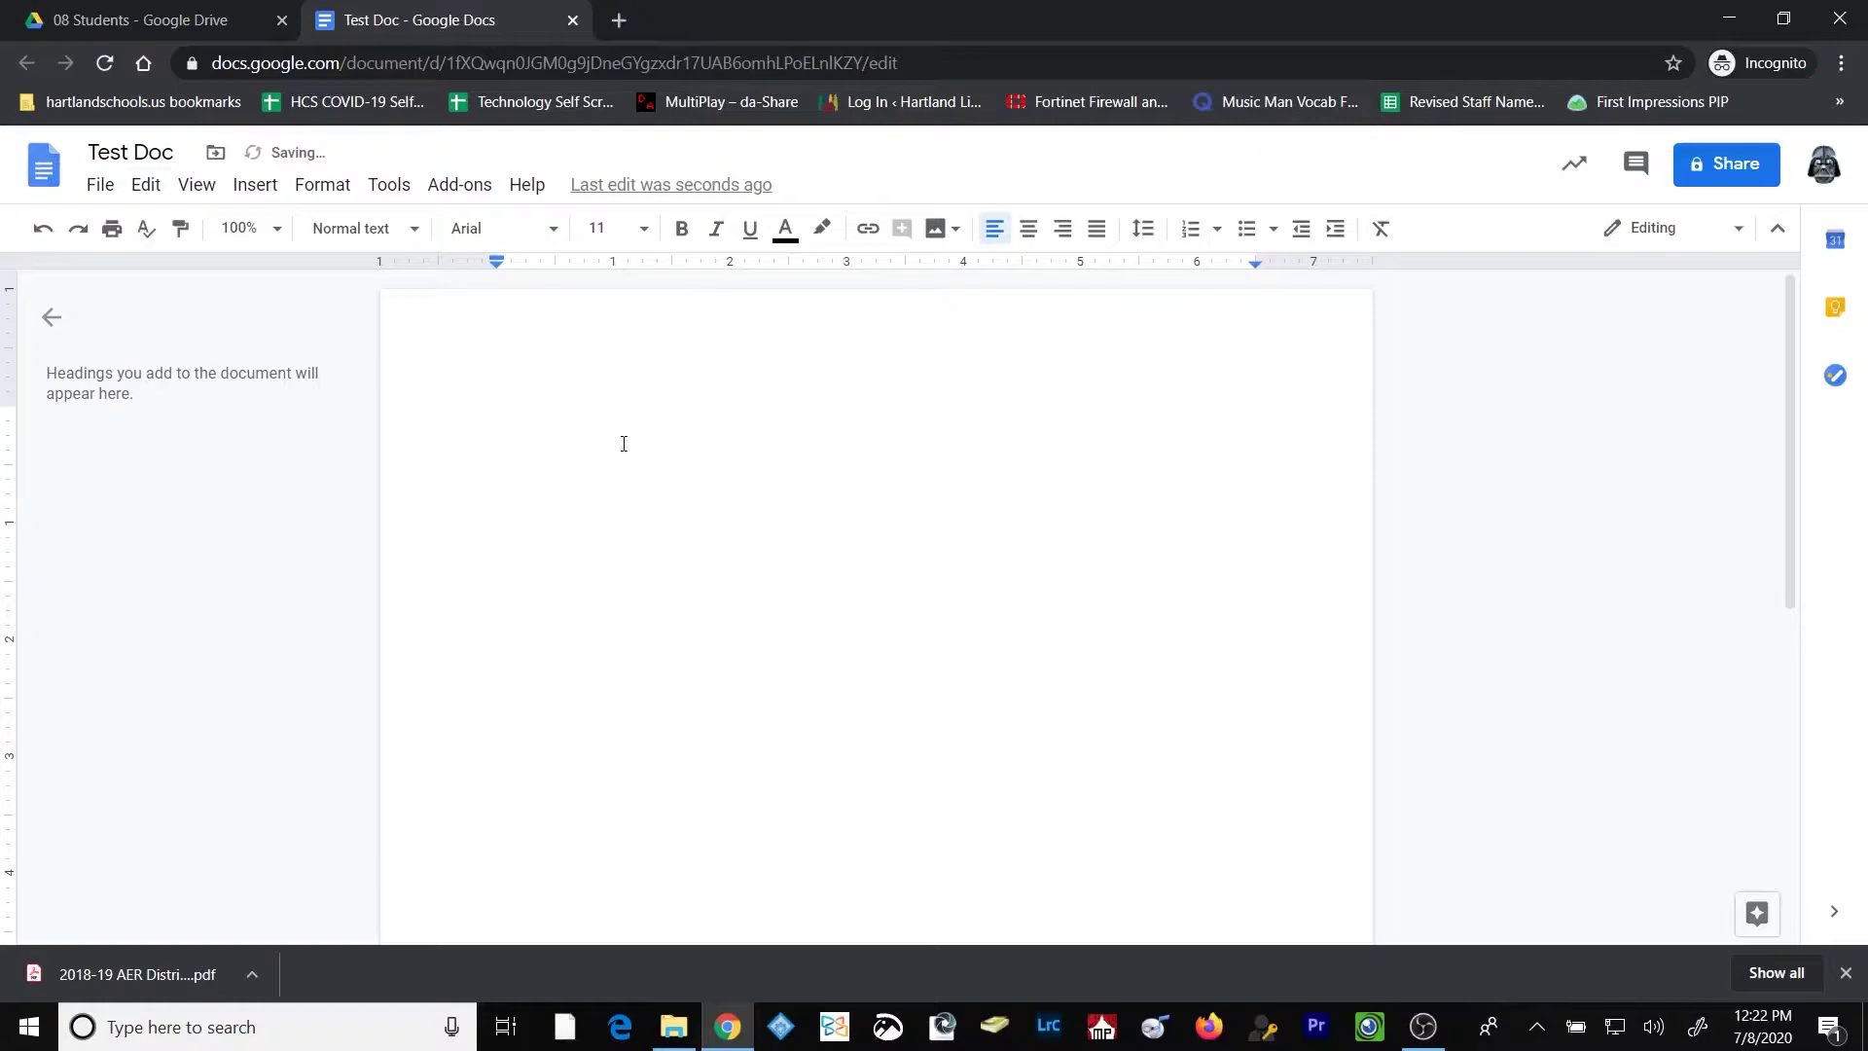
pyautogui.write('Test document.')
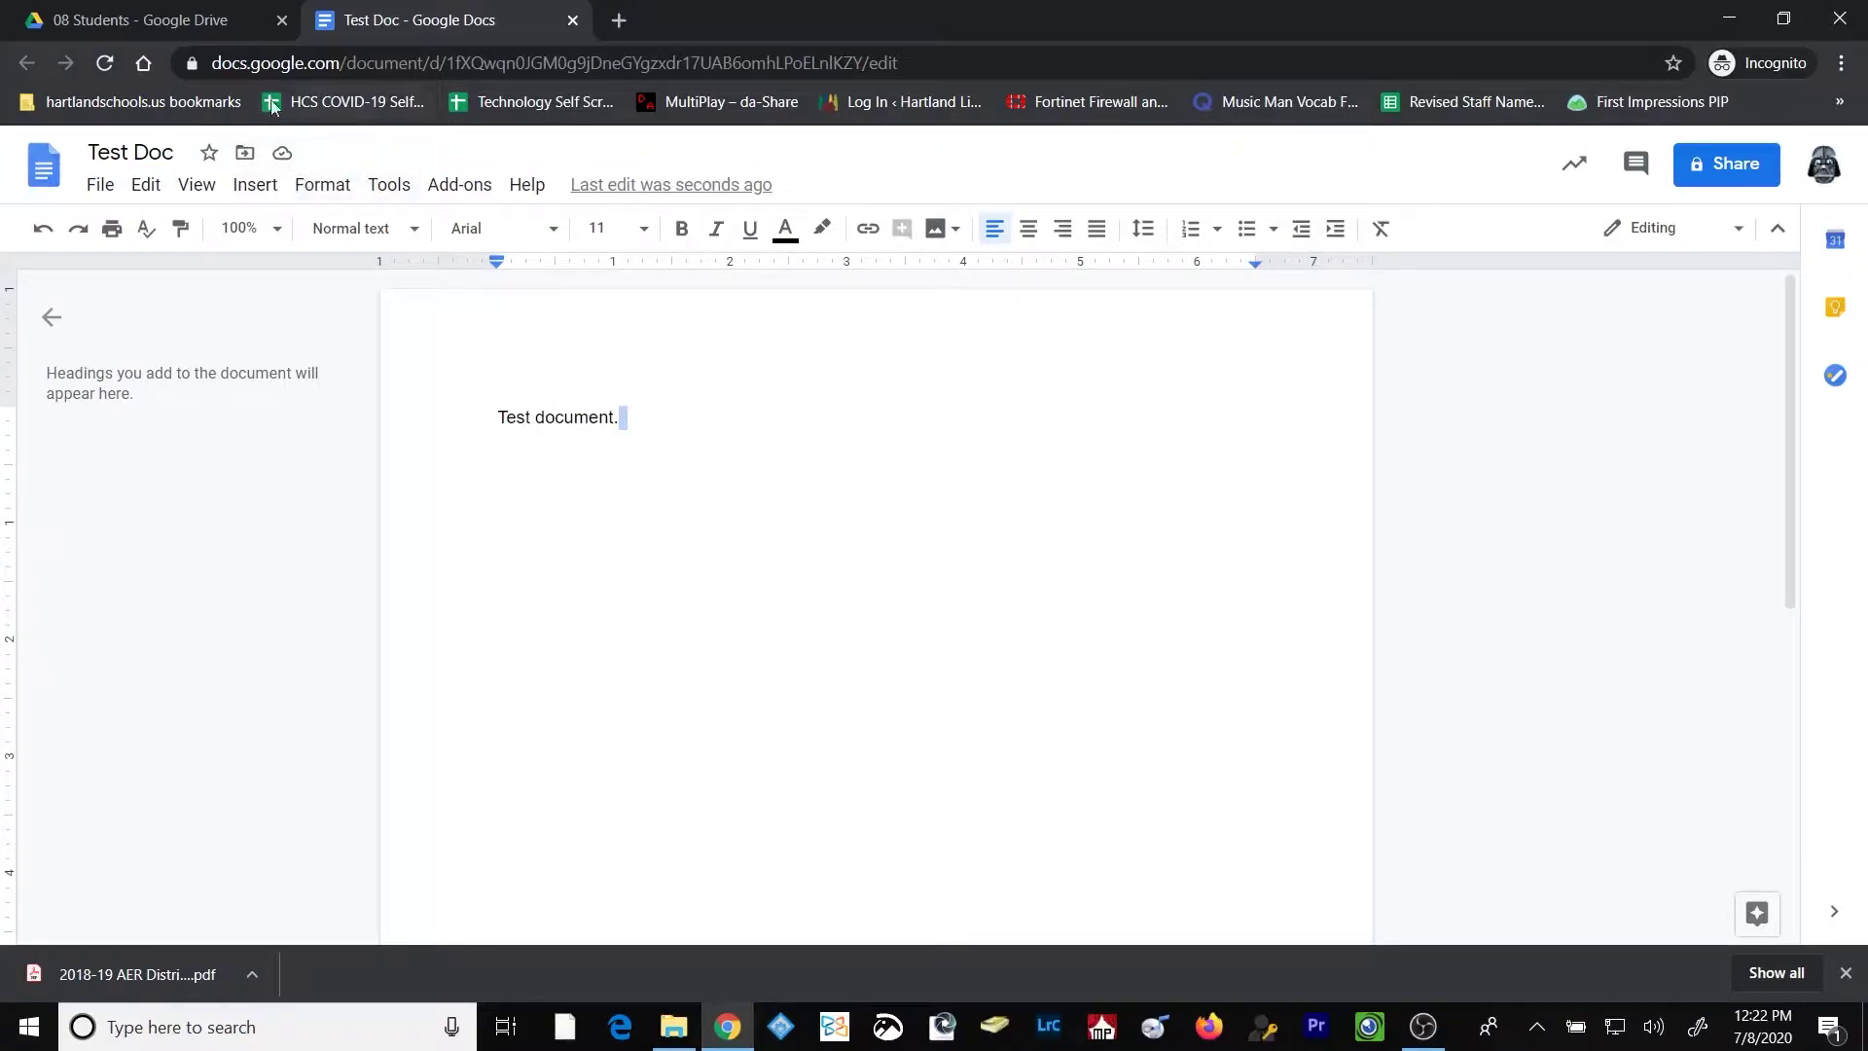
pyautogui.click(573, 21)
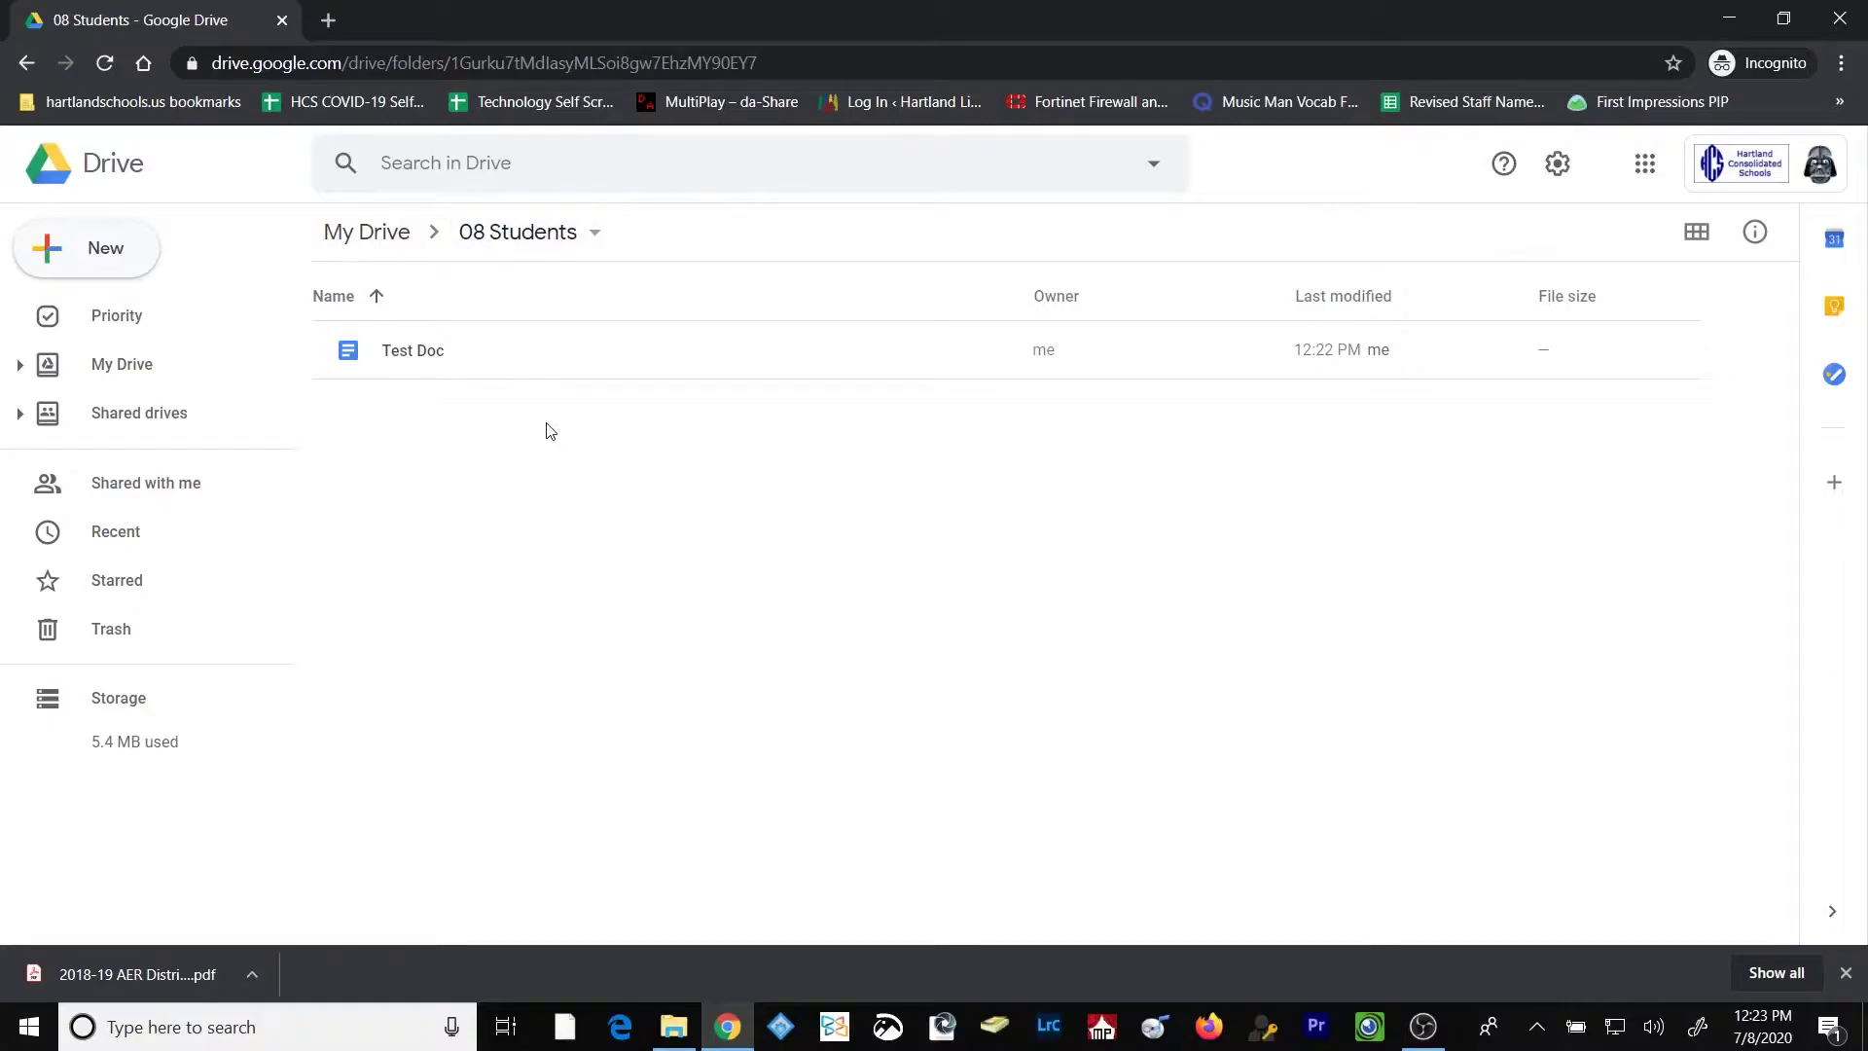
# - Upload the file 2018-19 AER District Cover Letter from the computer's Desktop using Drive's file upload
pyautogui.click(114, 248)
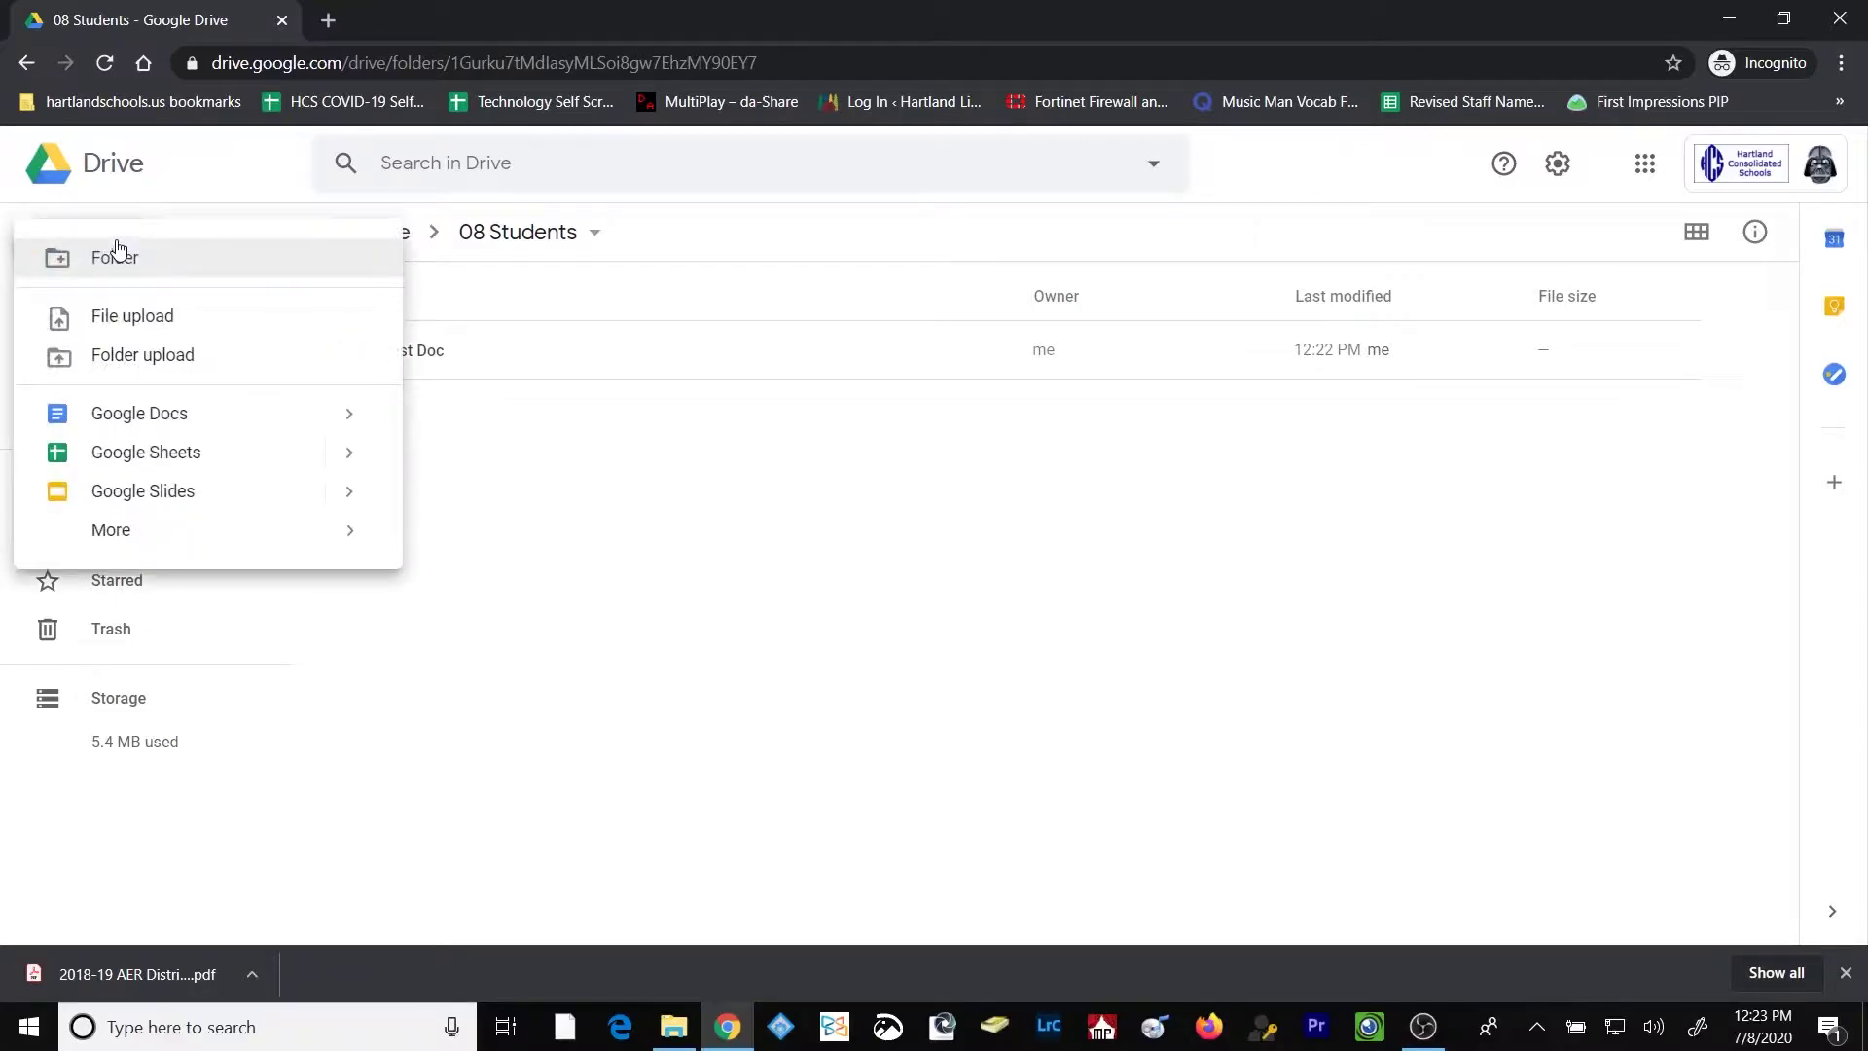
pyautogui.click(167, 321)
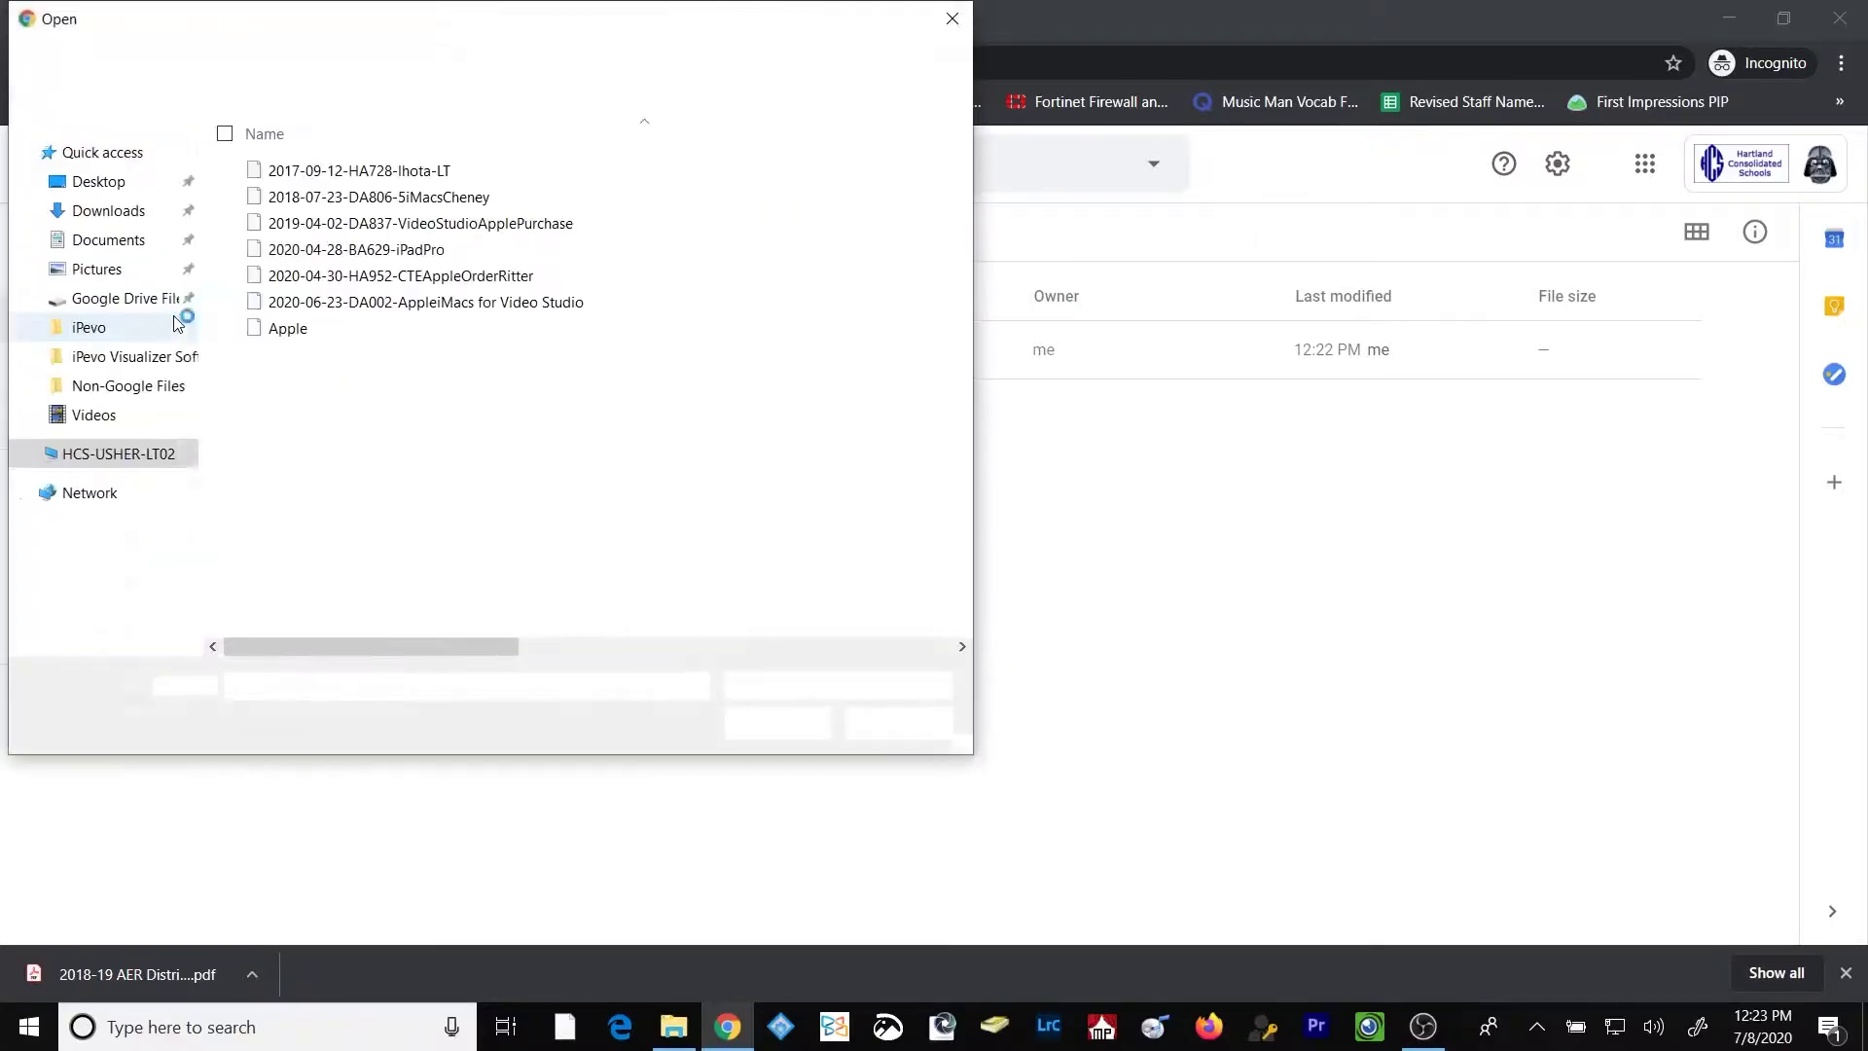
pyautogui.moveTo(187, 315); pyautogui.dragTo(189, 209)
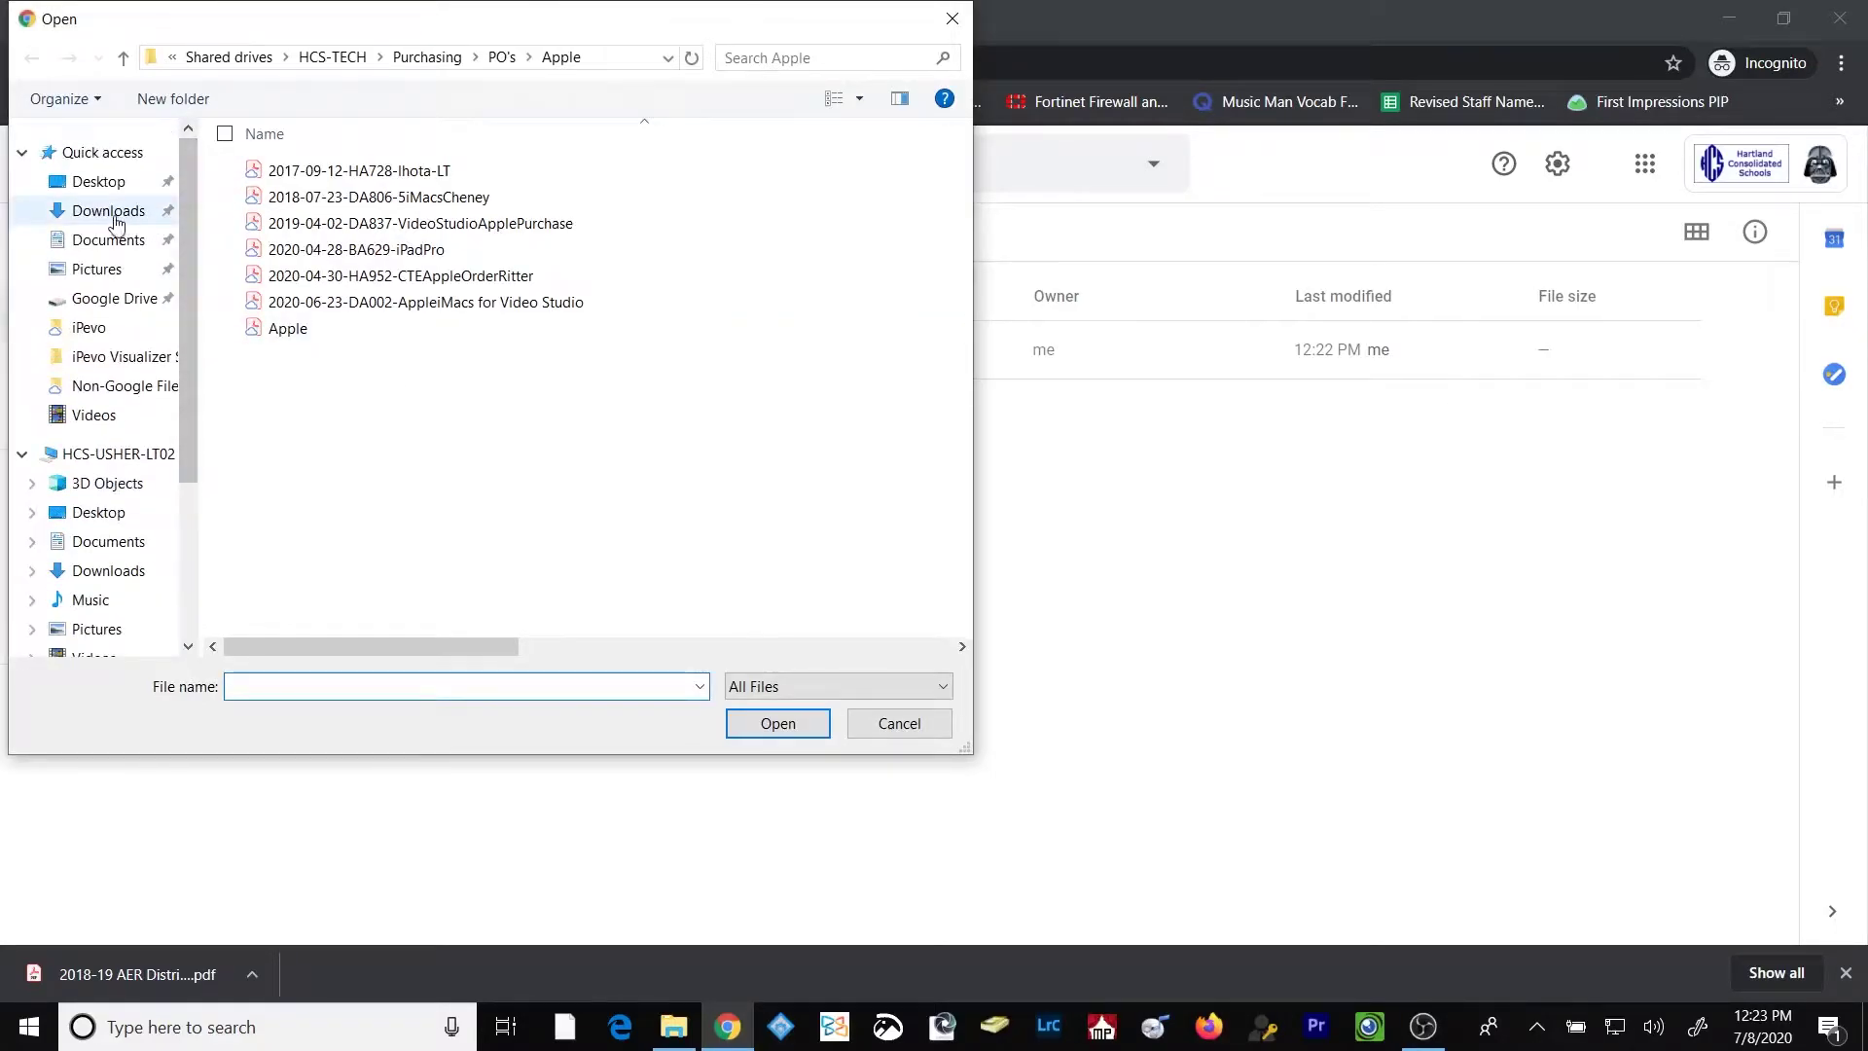
pyautogui.click(111, 181)
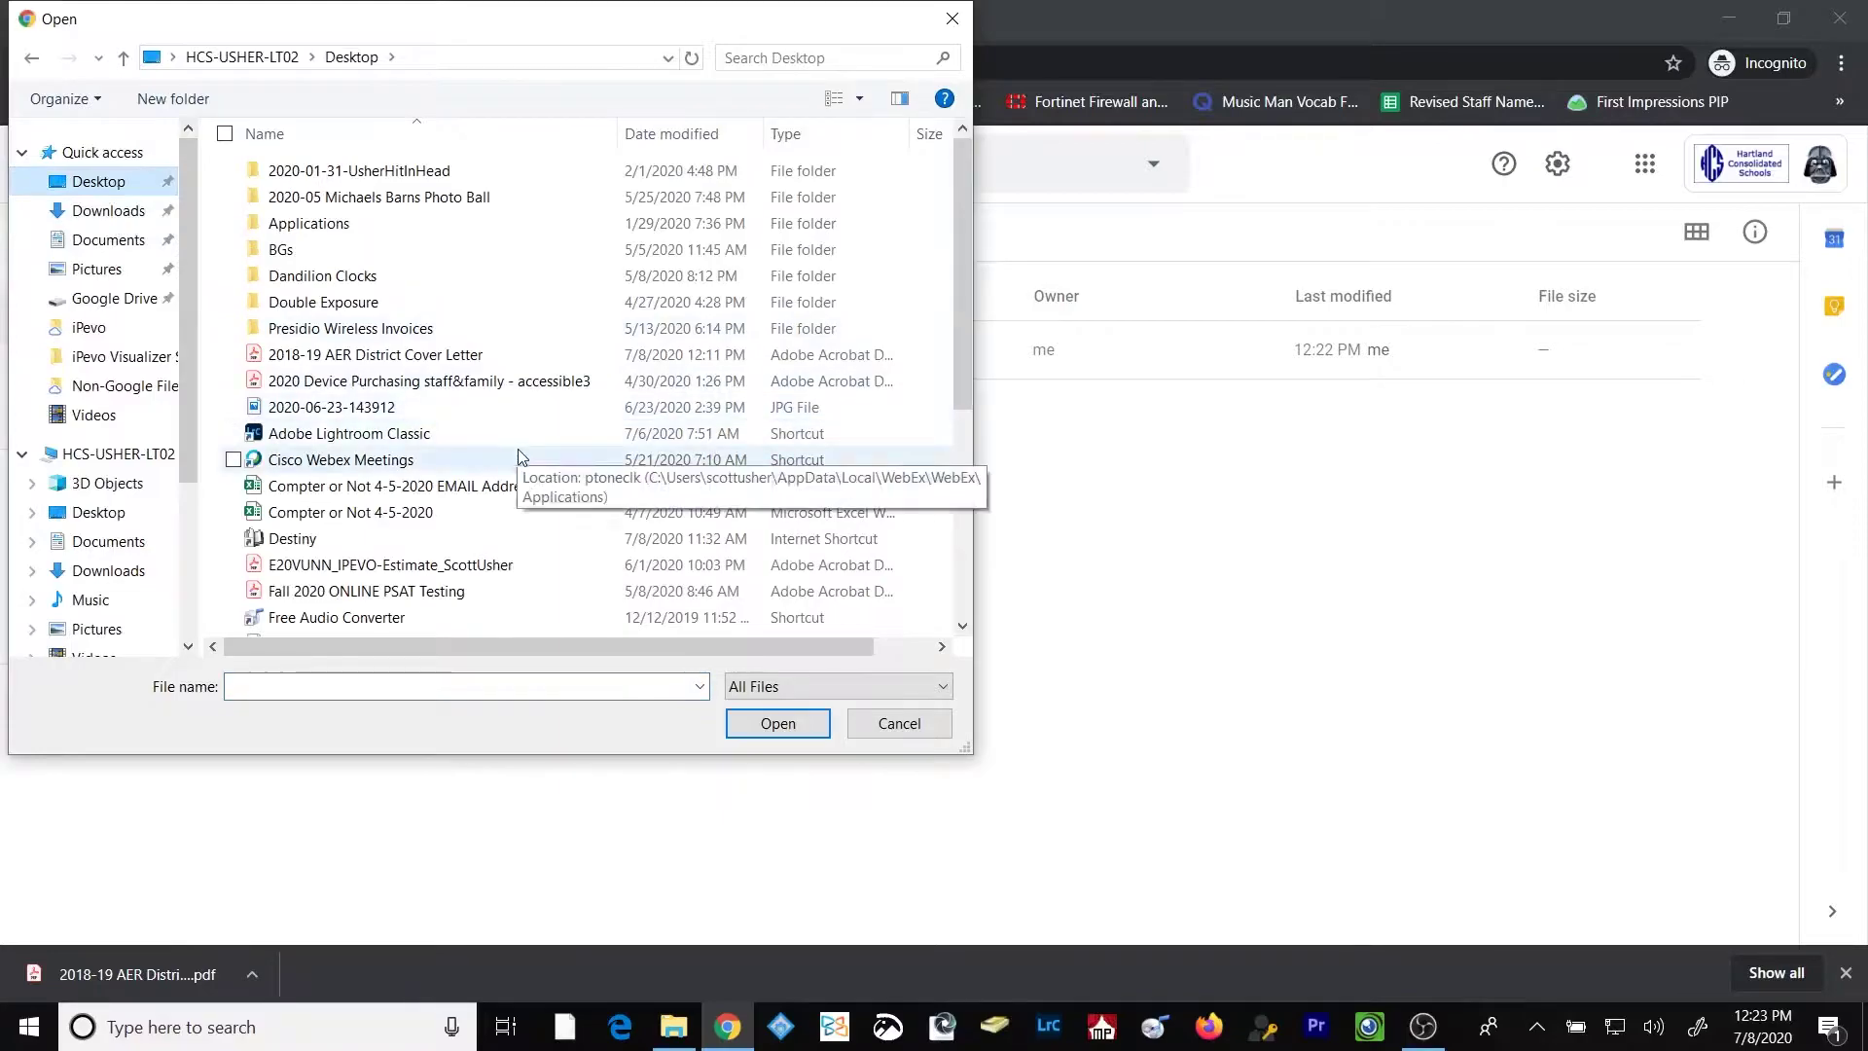
pyautogui.click(341, 356)
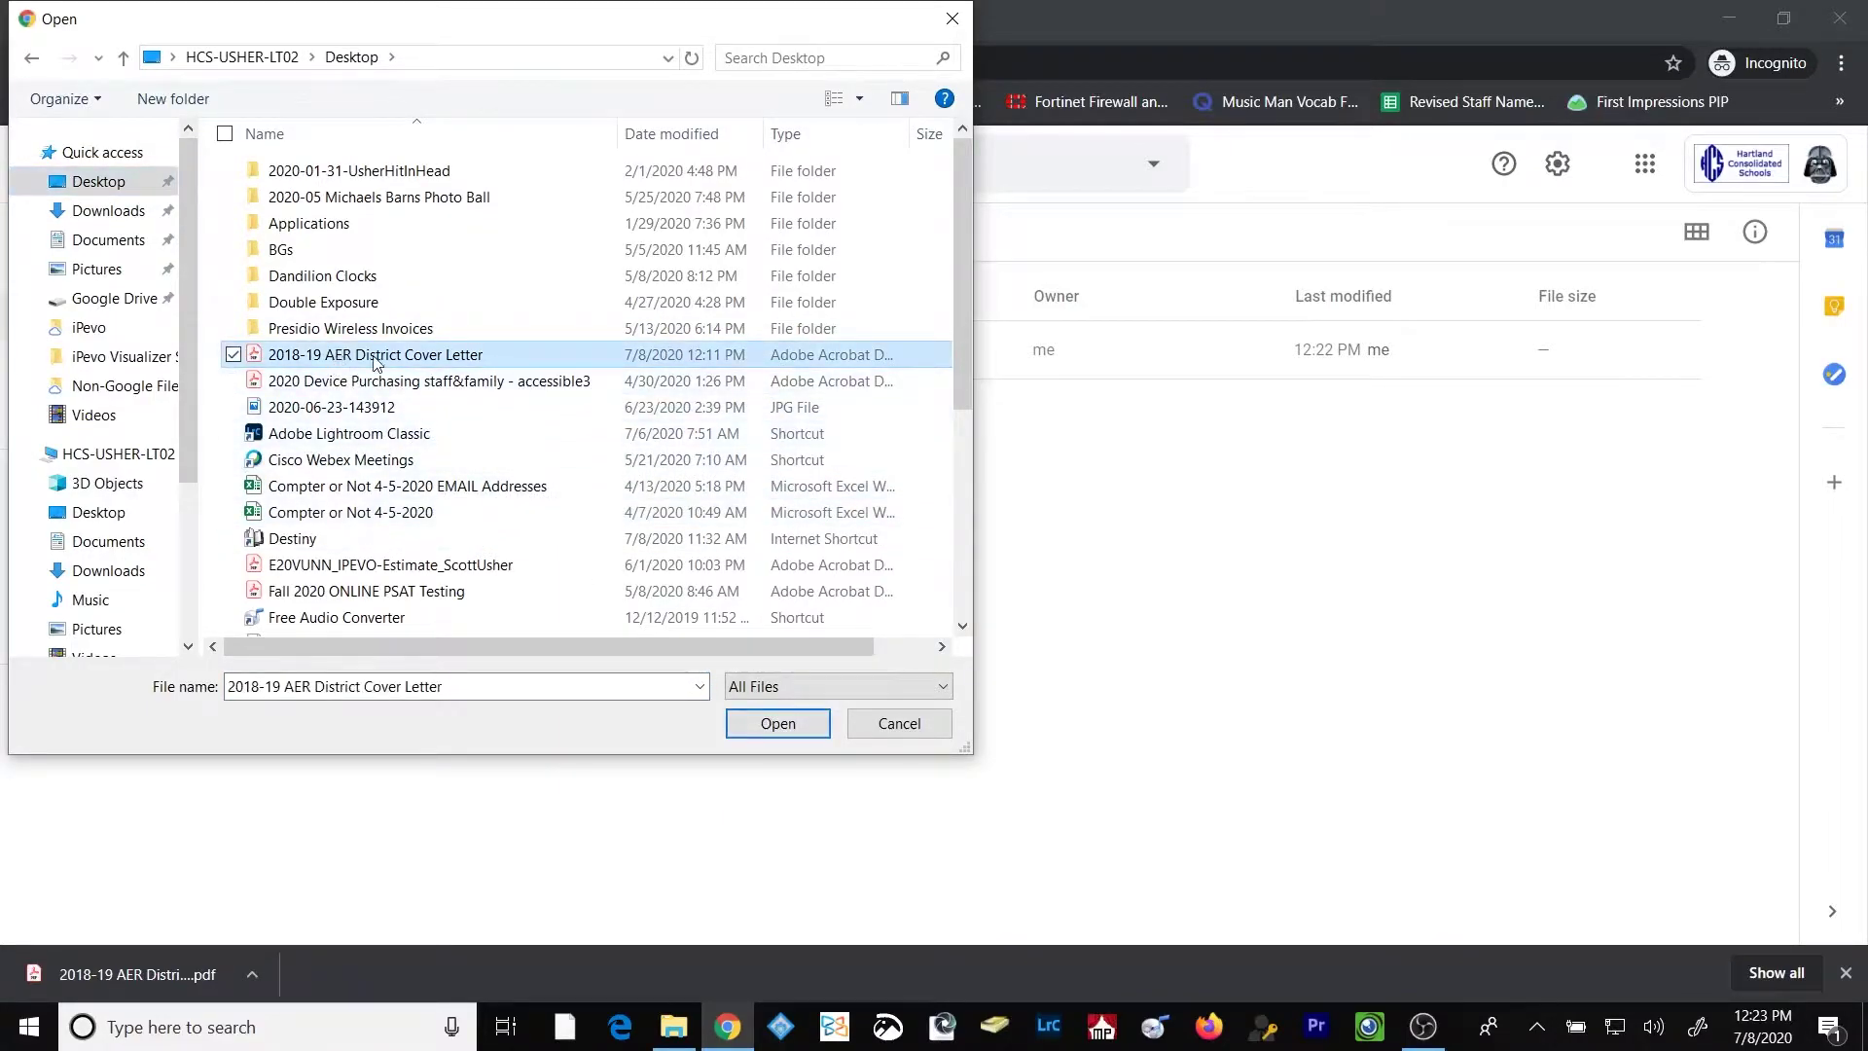
pyautogui.click(777, 723)
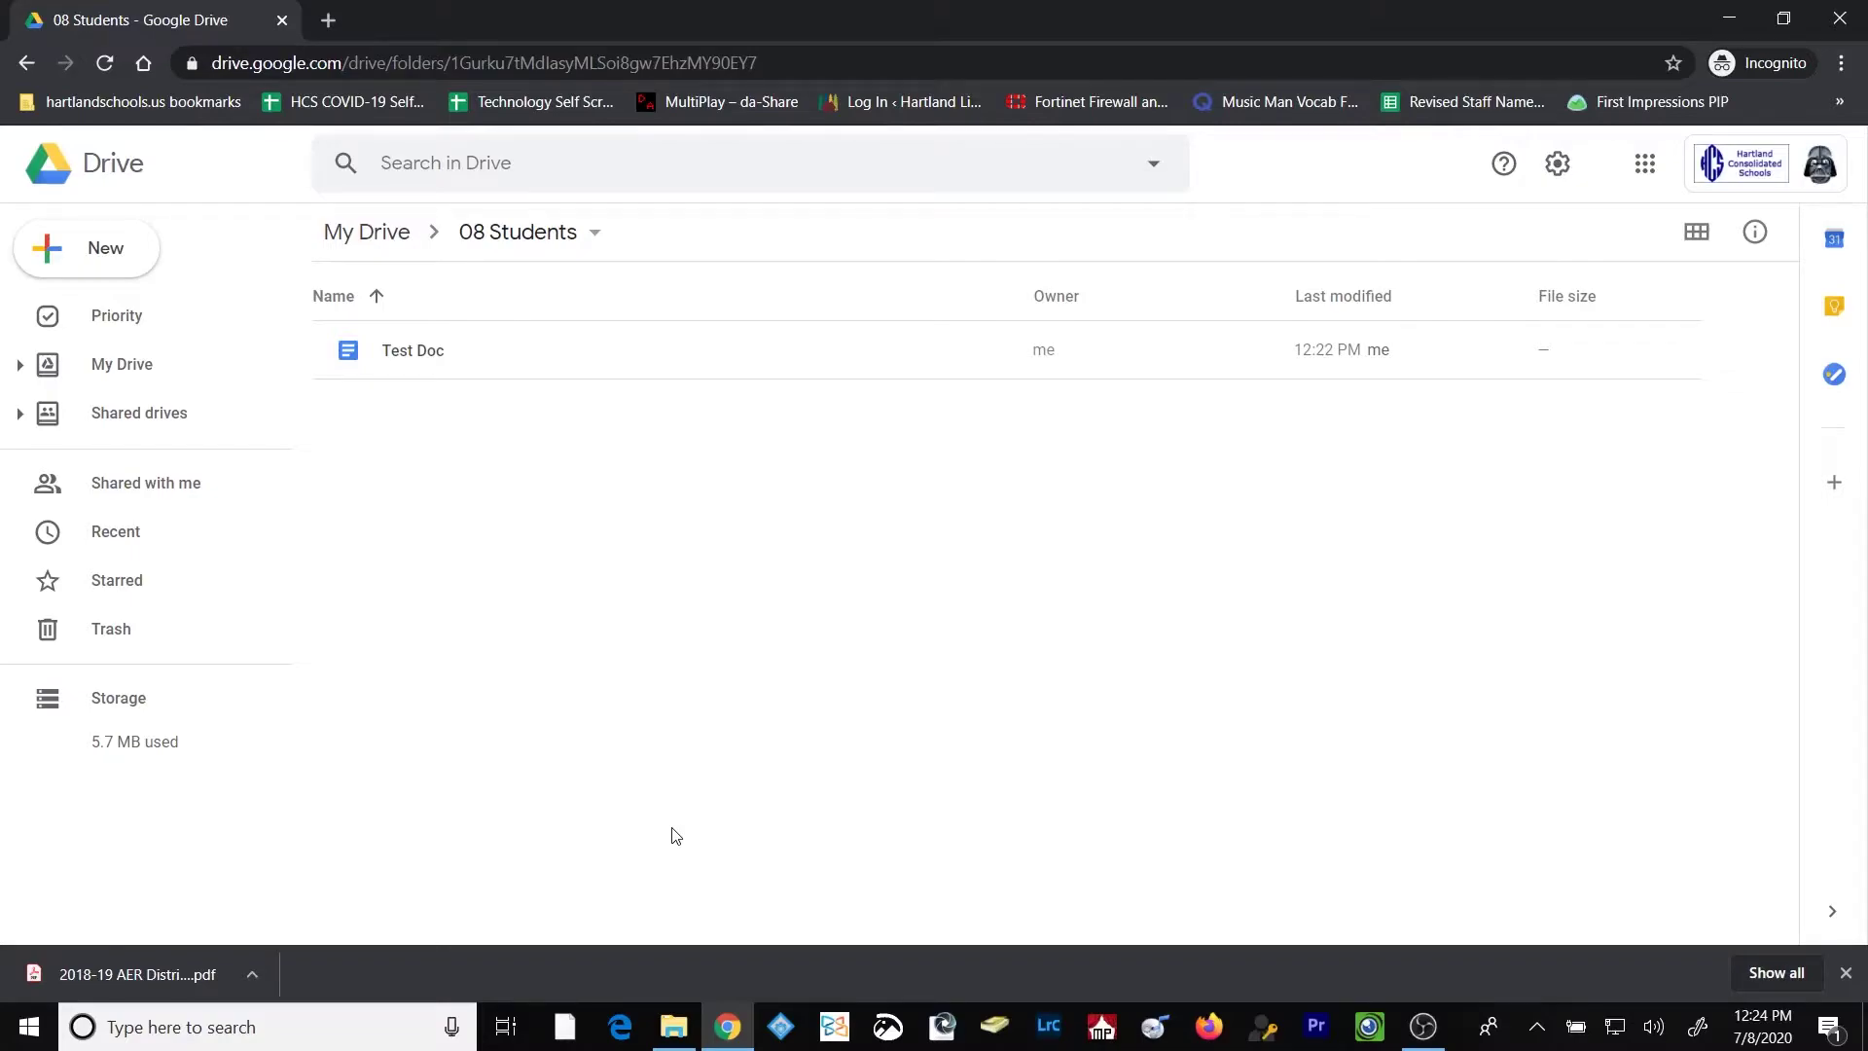
# - Switch to File Explorer and transfer 2018-19 AER District Cover Letter from the Desktop straight into the open 08 Students folder in Drive
pyautogui.click(673, 915)
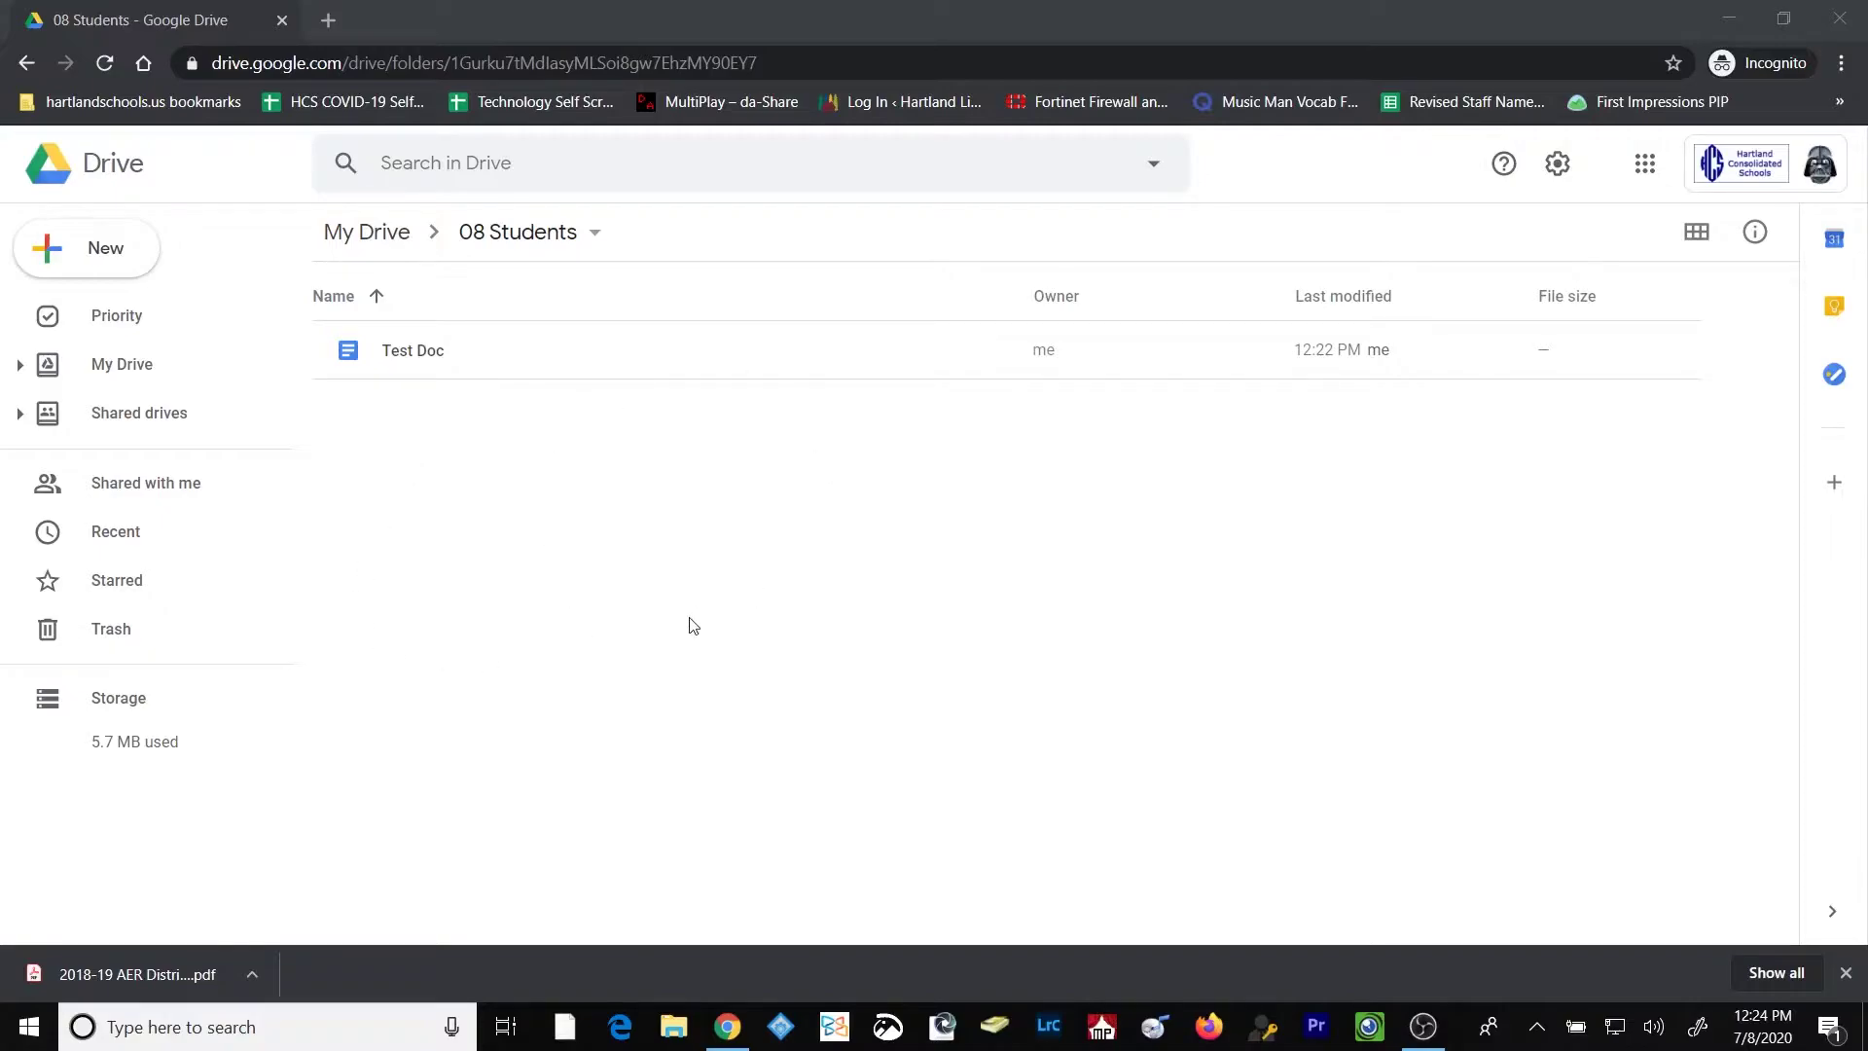
pyautogui.click(674, 1025)
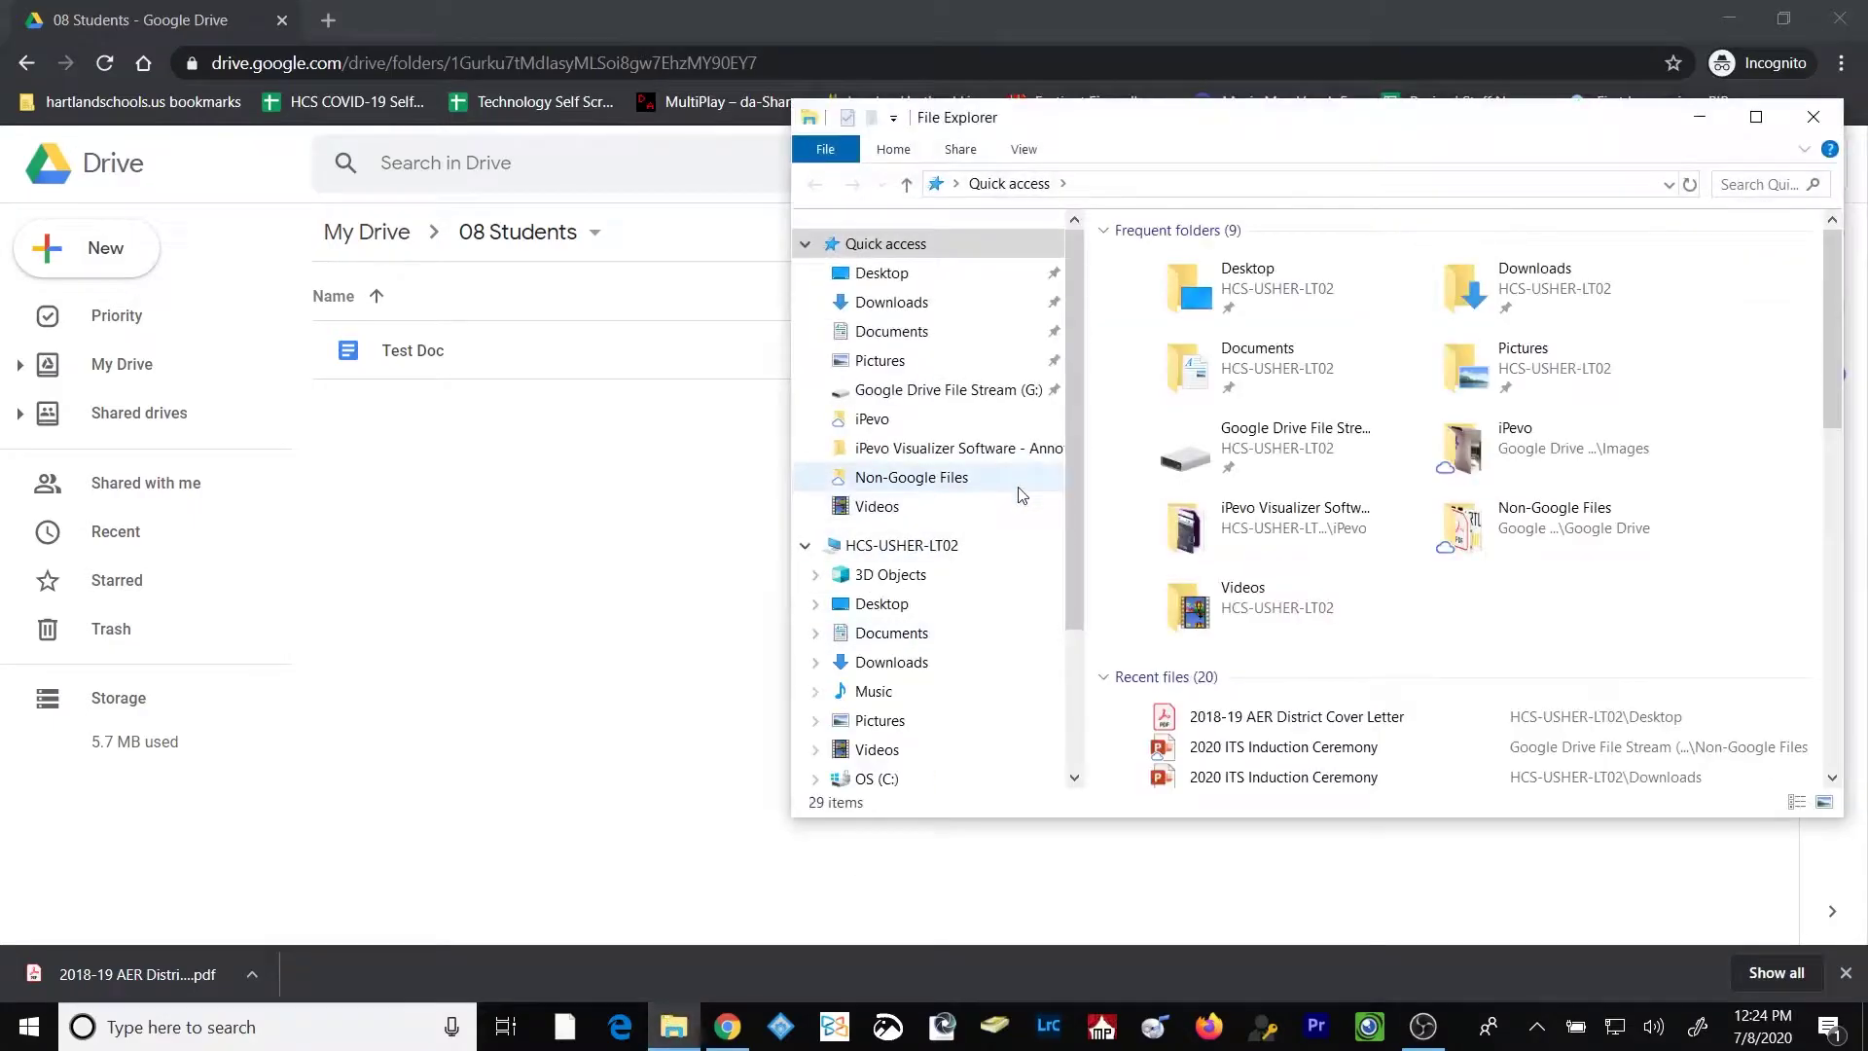
pyautogui.click(933, 282)
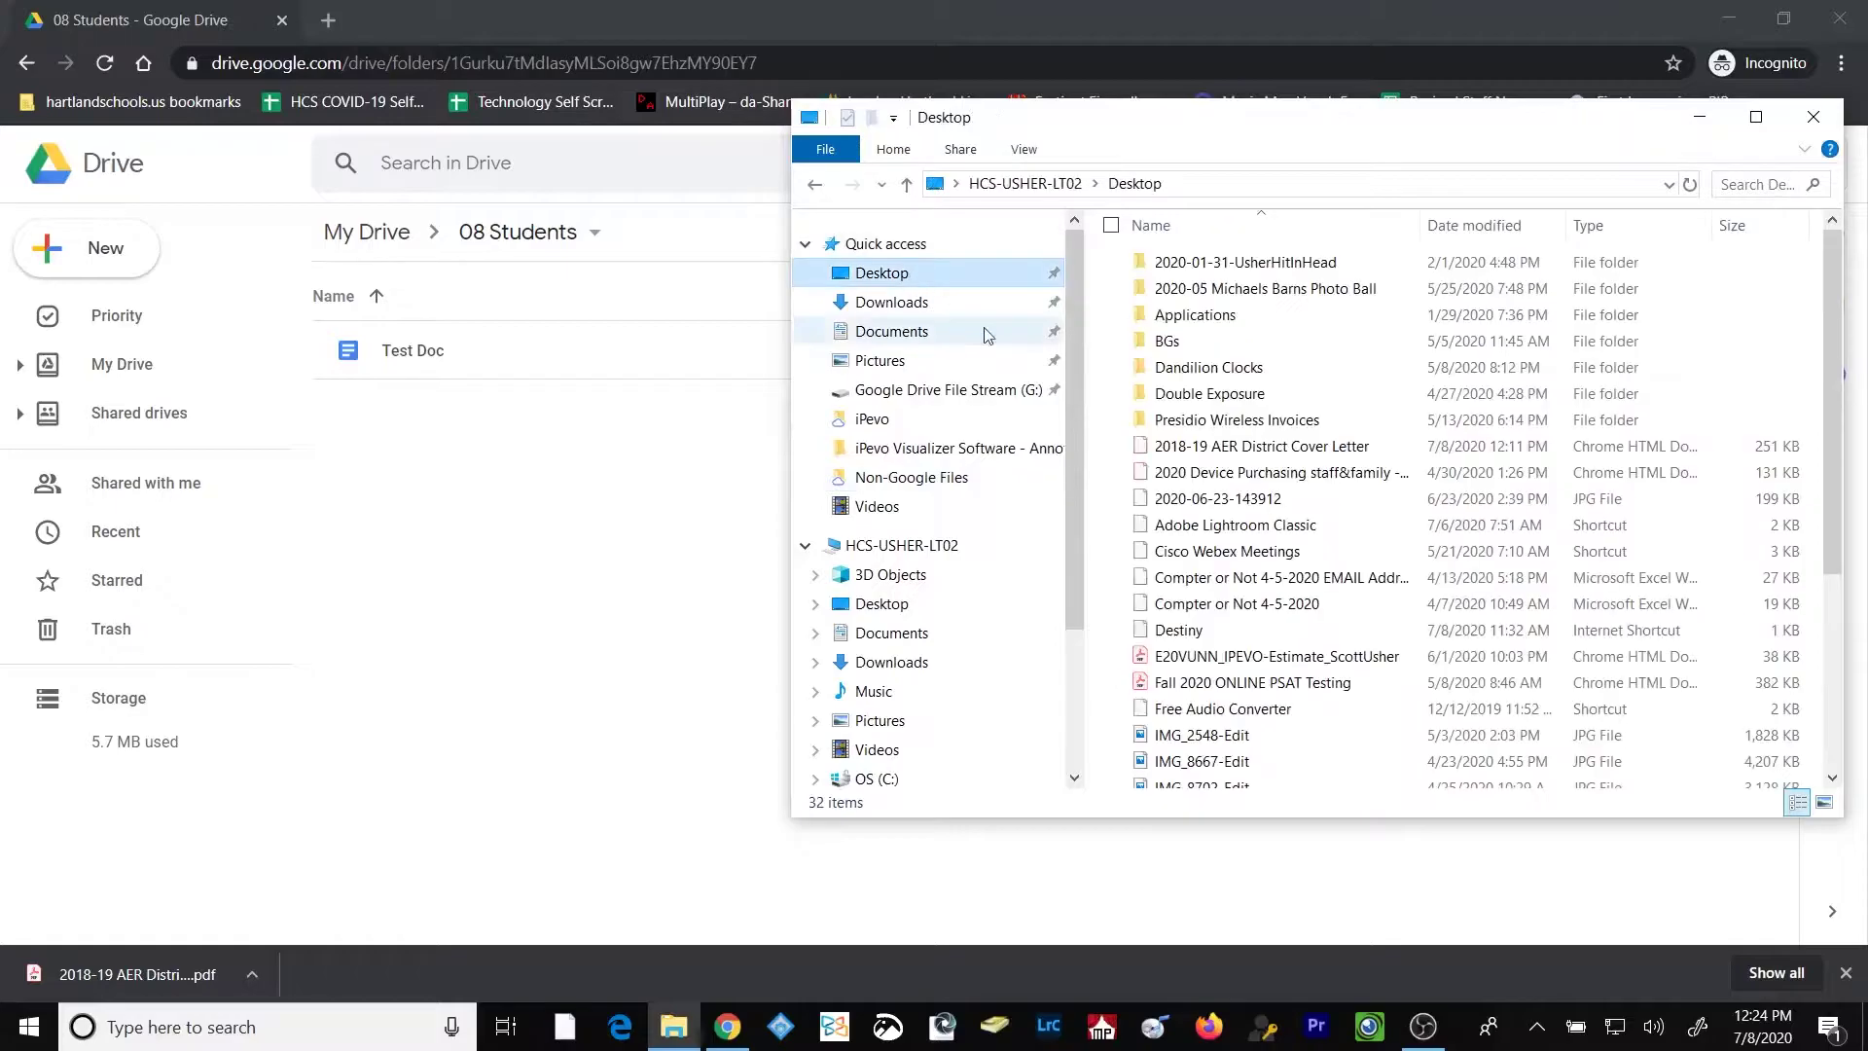
pyautogui.click(1261, 449)
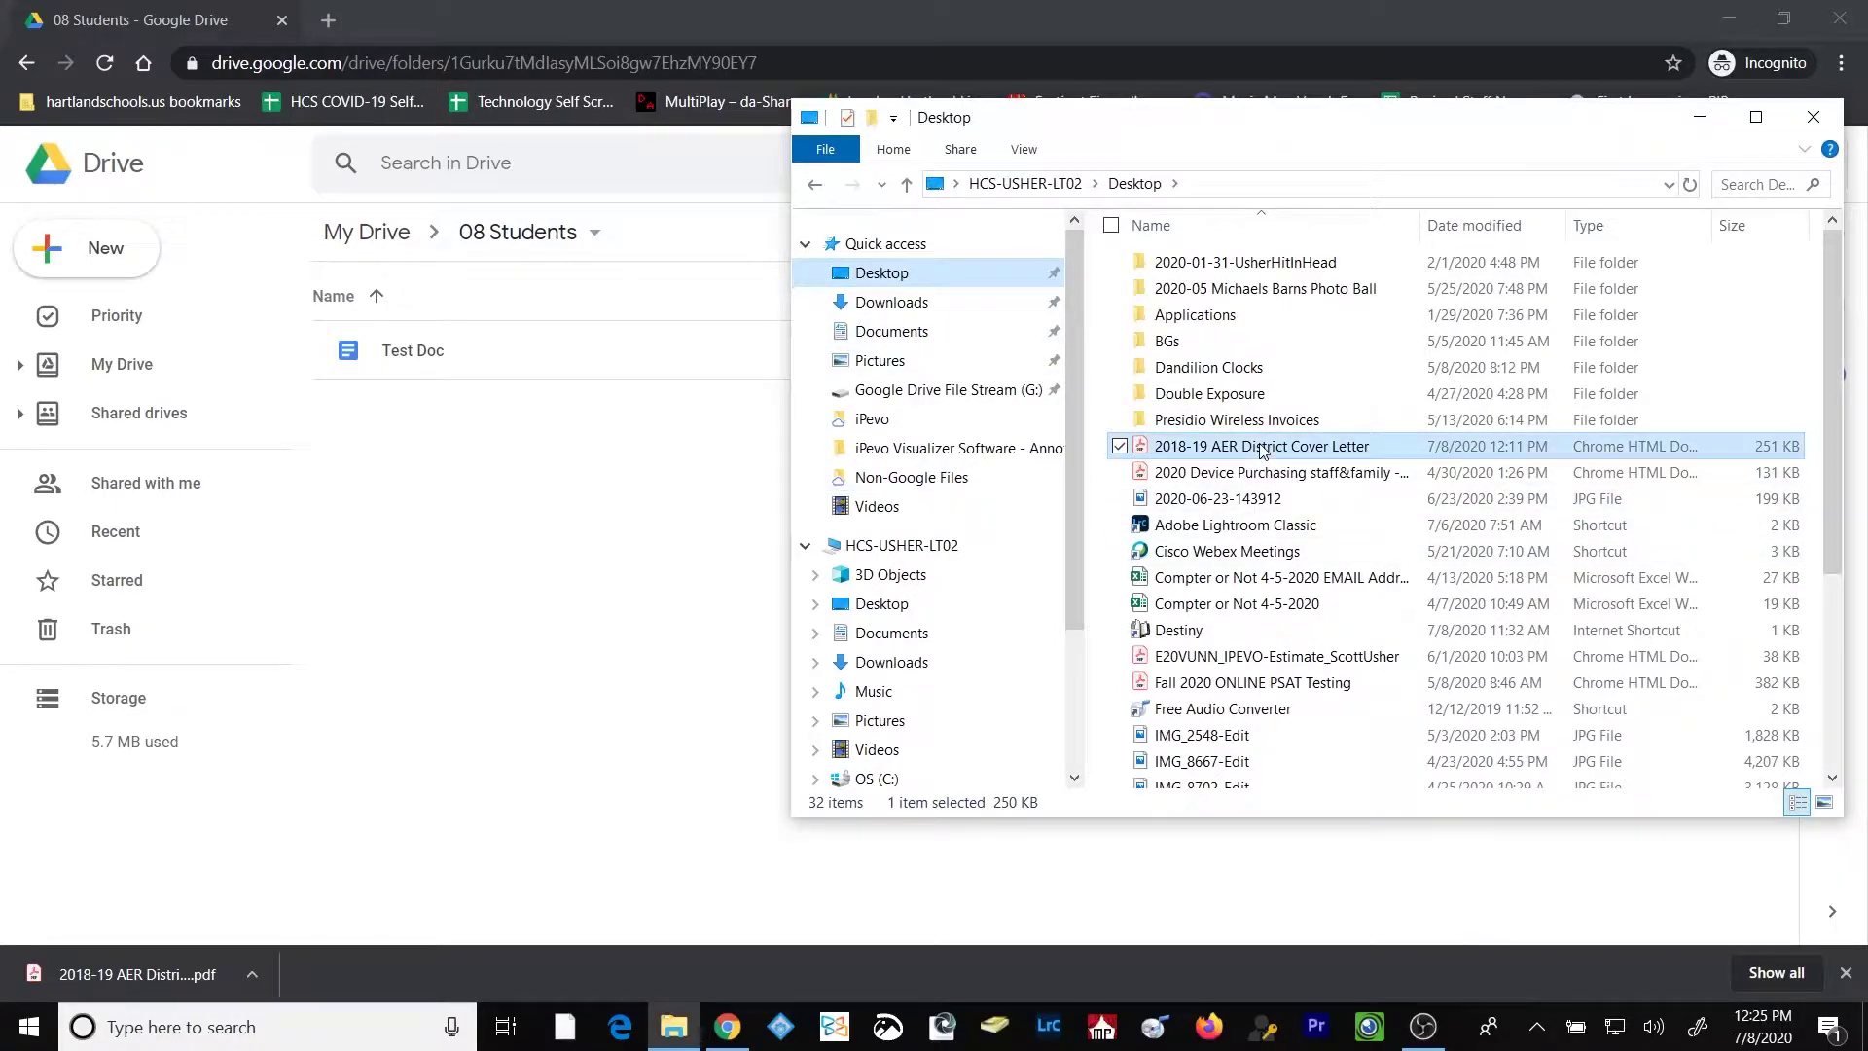
pyautogui.moveTo(1261, 450); pyautogui.dragTo(574, 538)
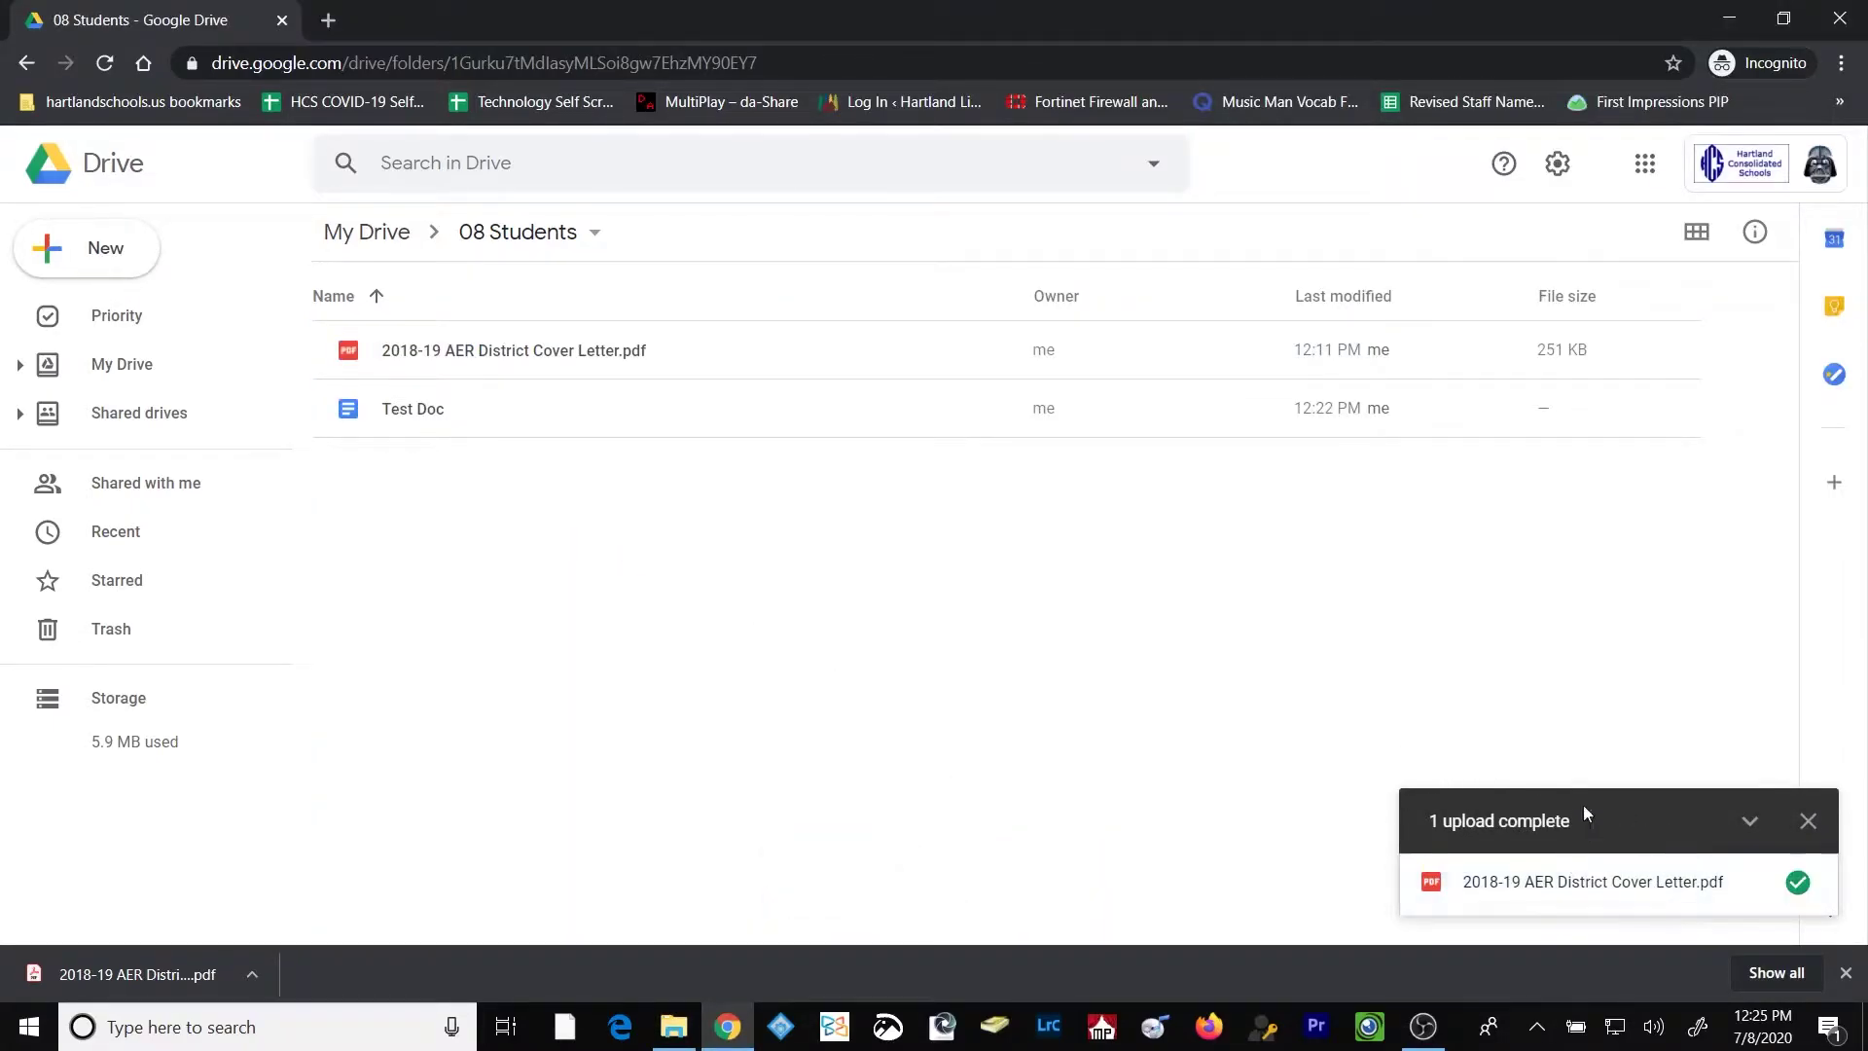
pyautogui.click(1808, 821)
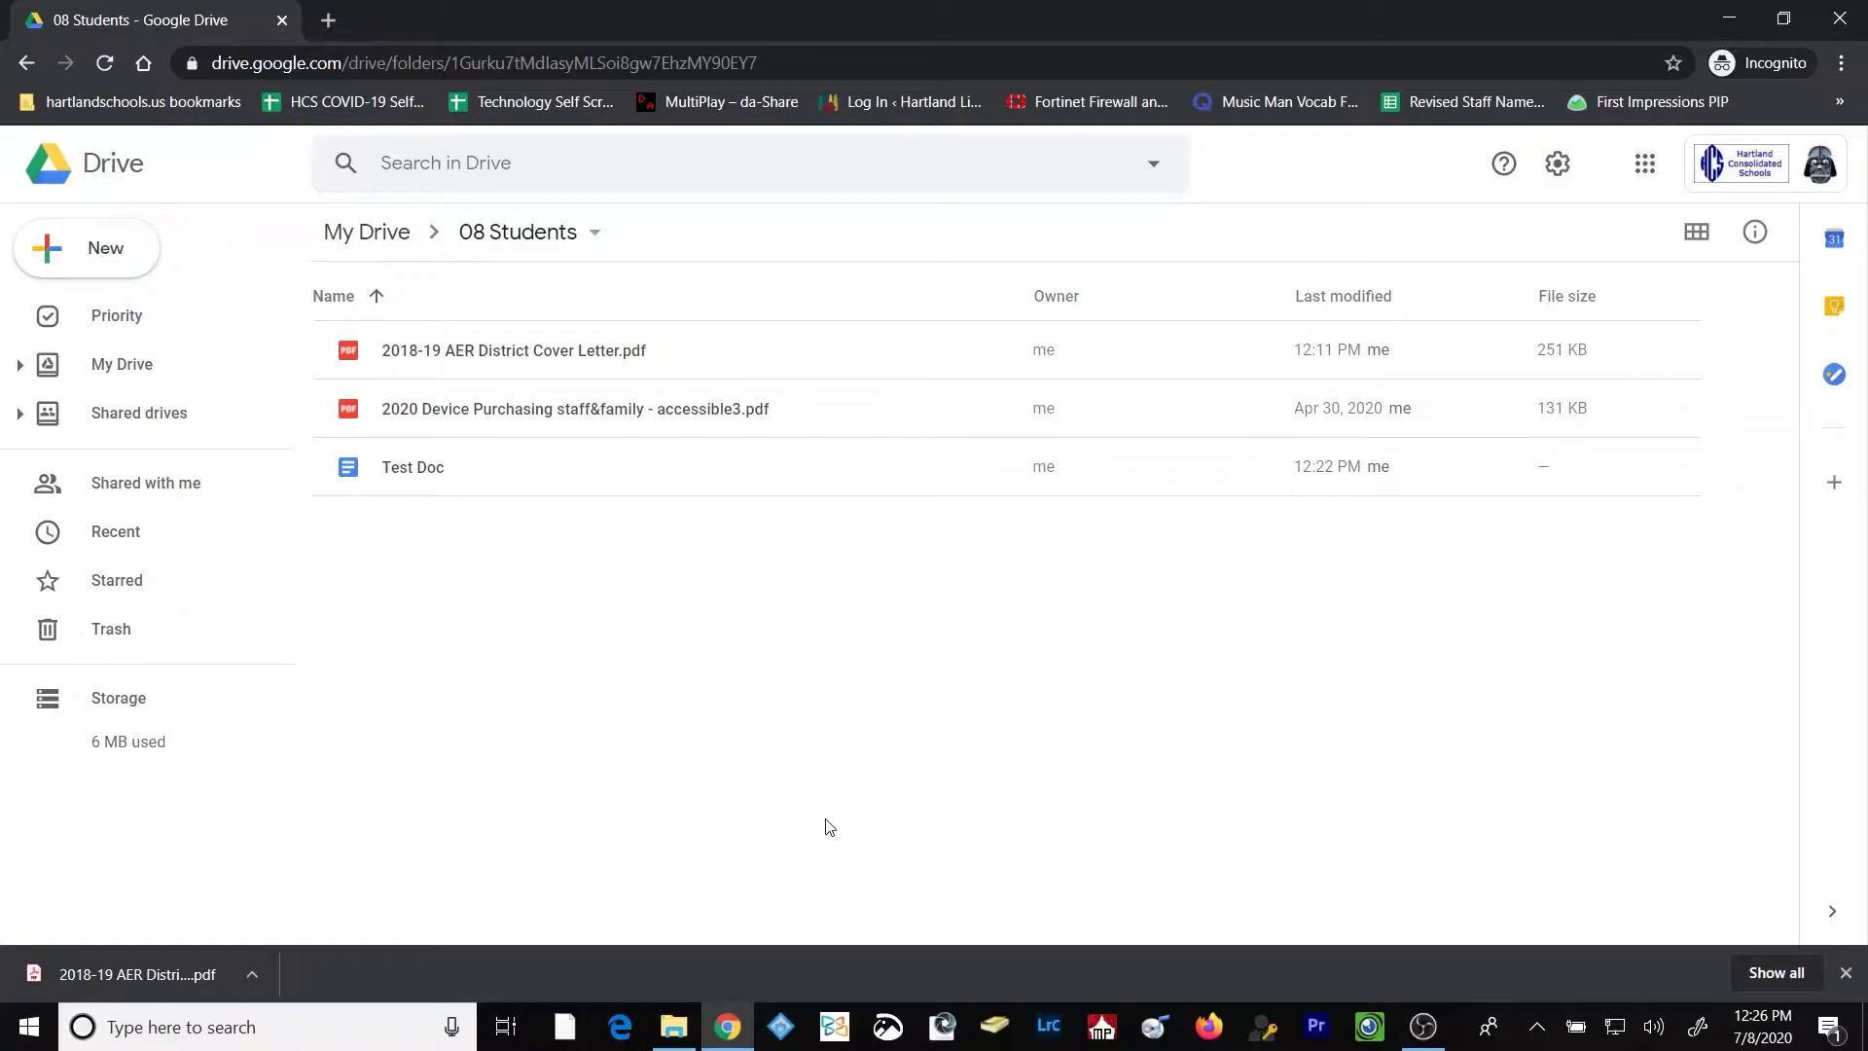
# - Upload the entire BGs folder from the Desktop into the 08 Students folder and dismiss the upload notice
pyautogui.click(132, 251)
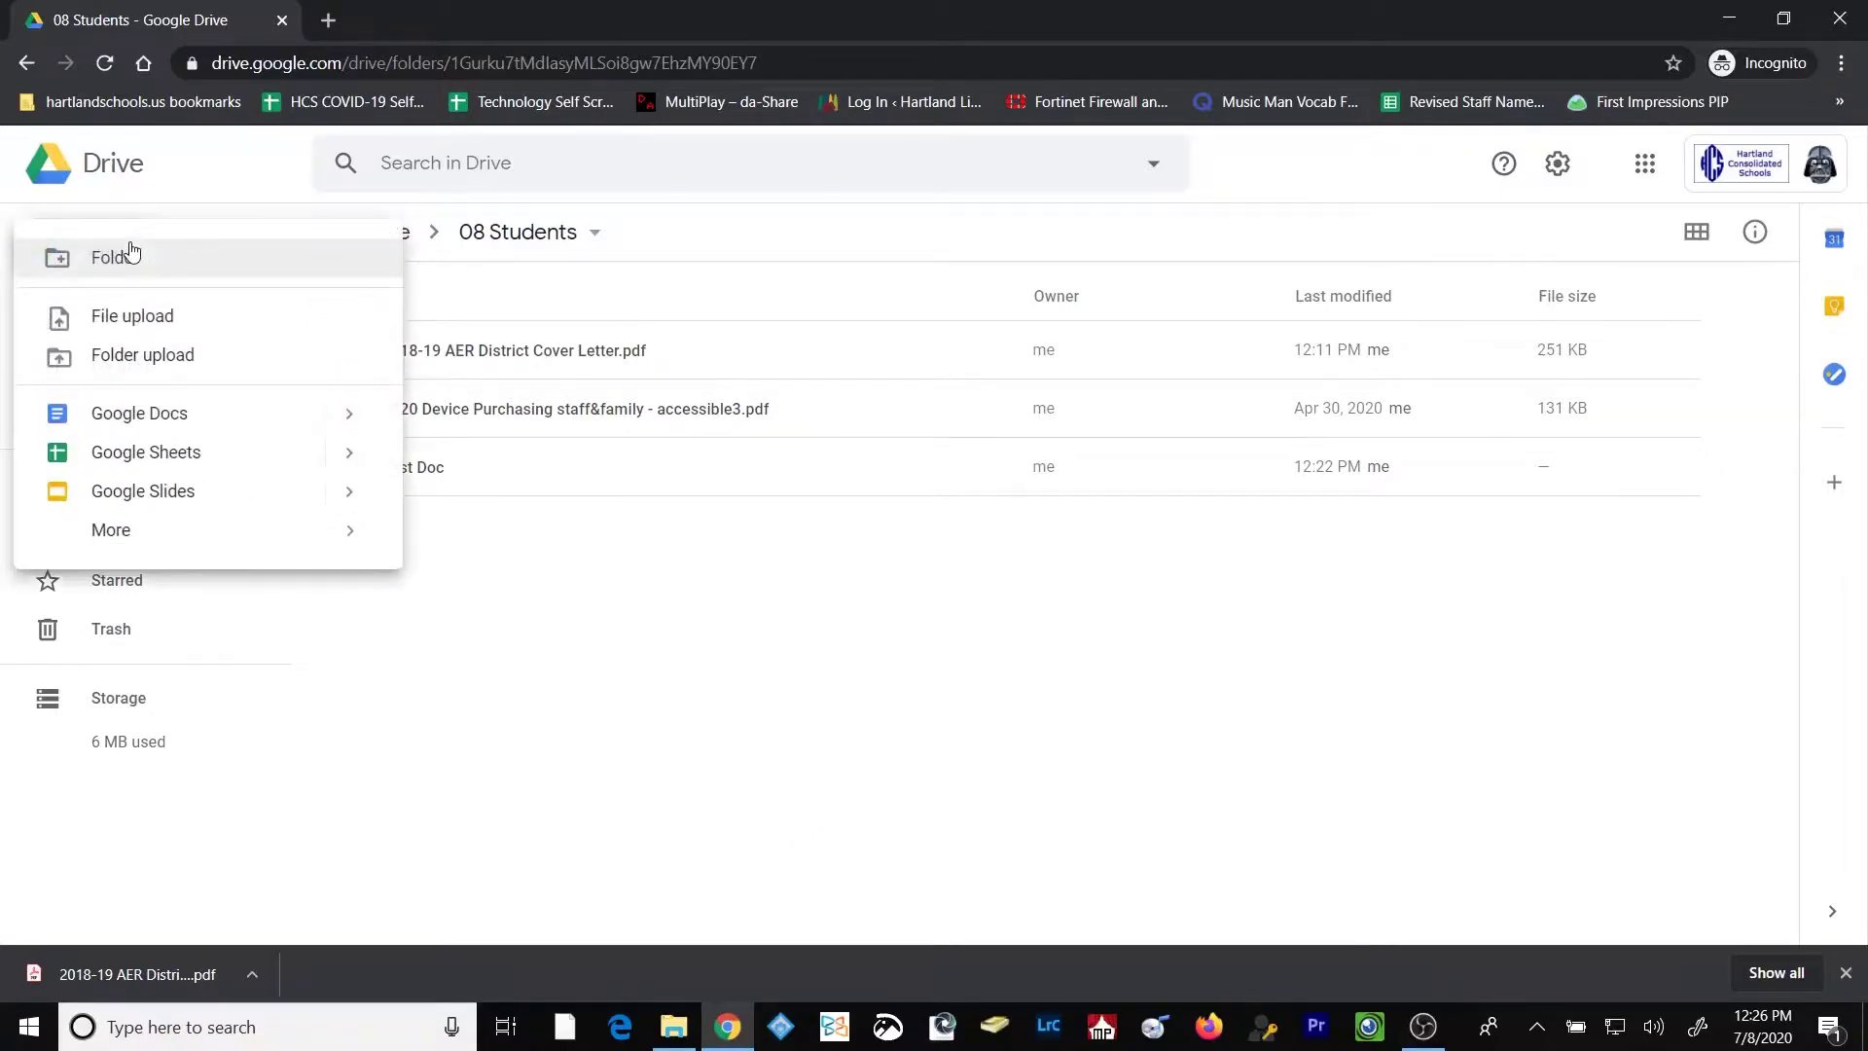
pyautogui.click(207, 362)
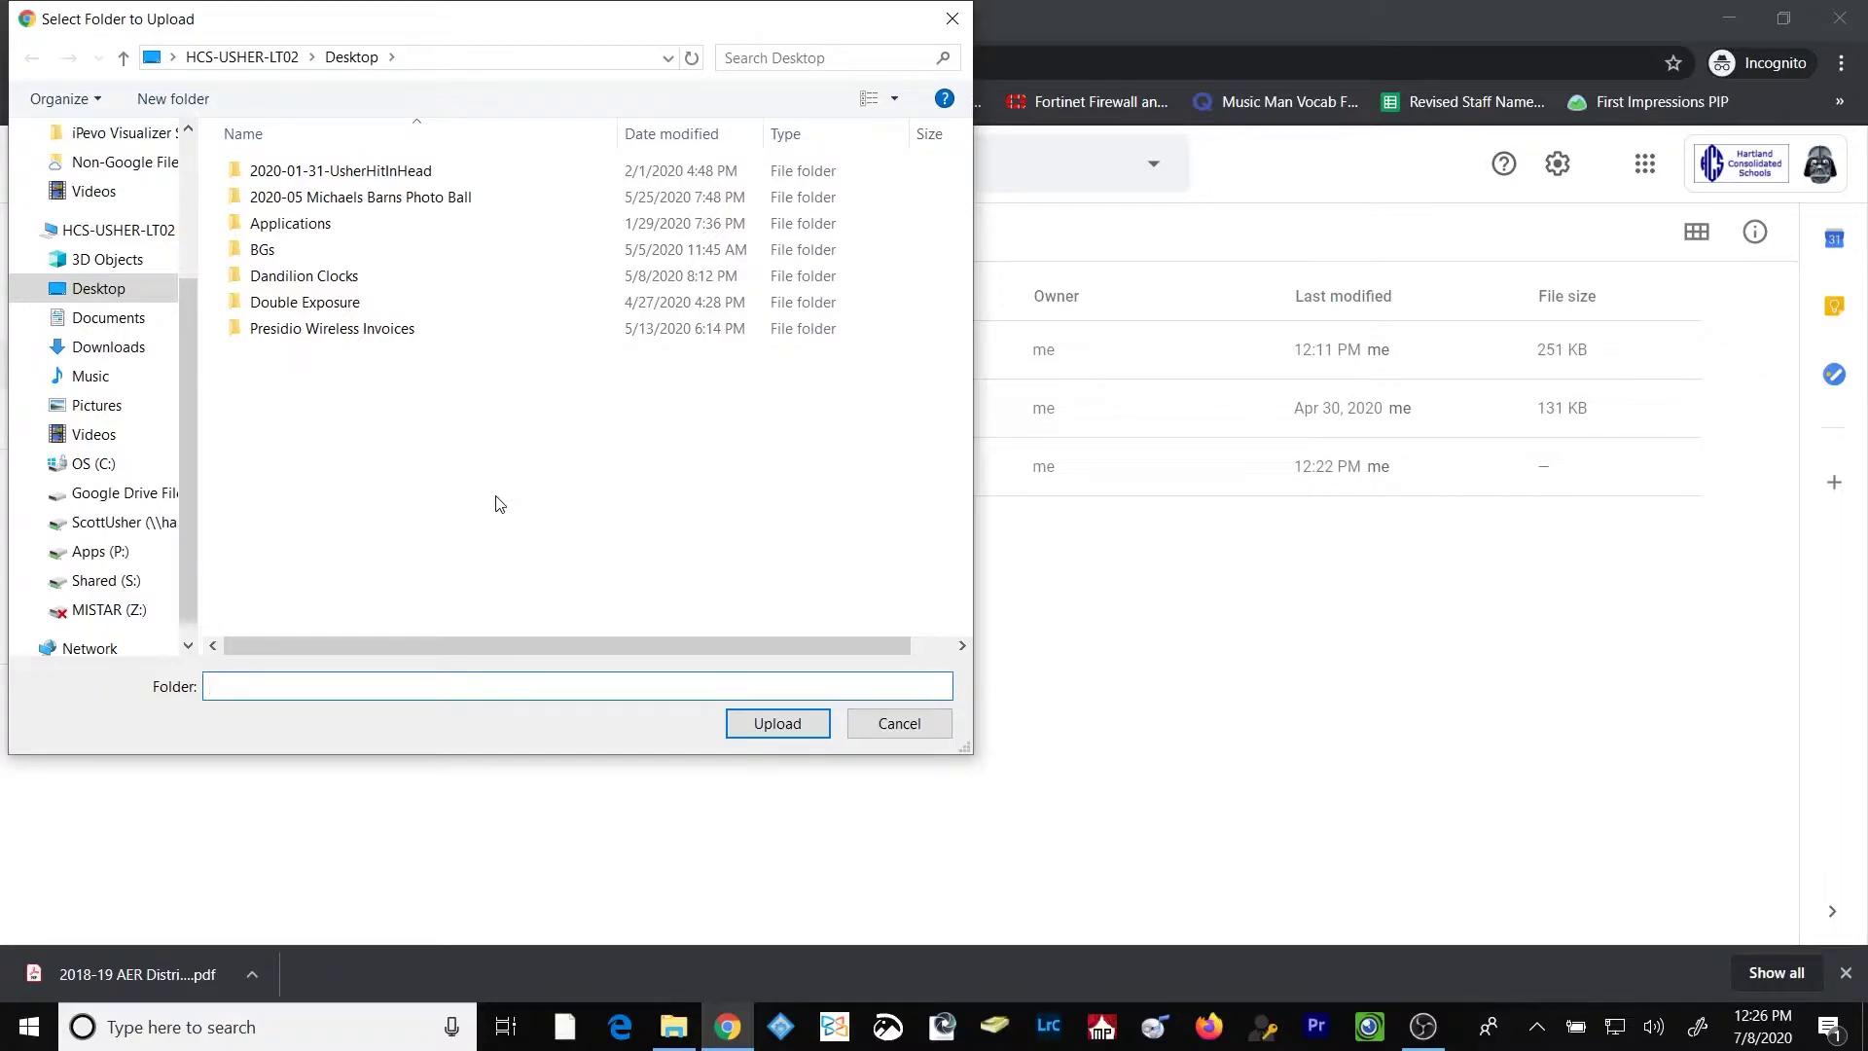
pyautogui.click(276, 252)
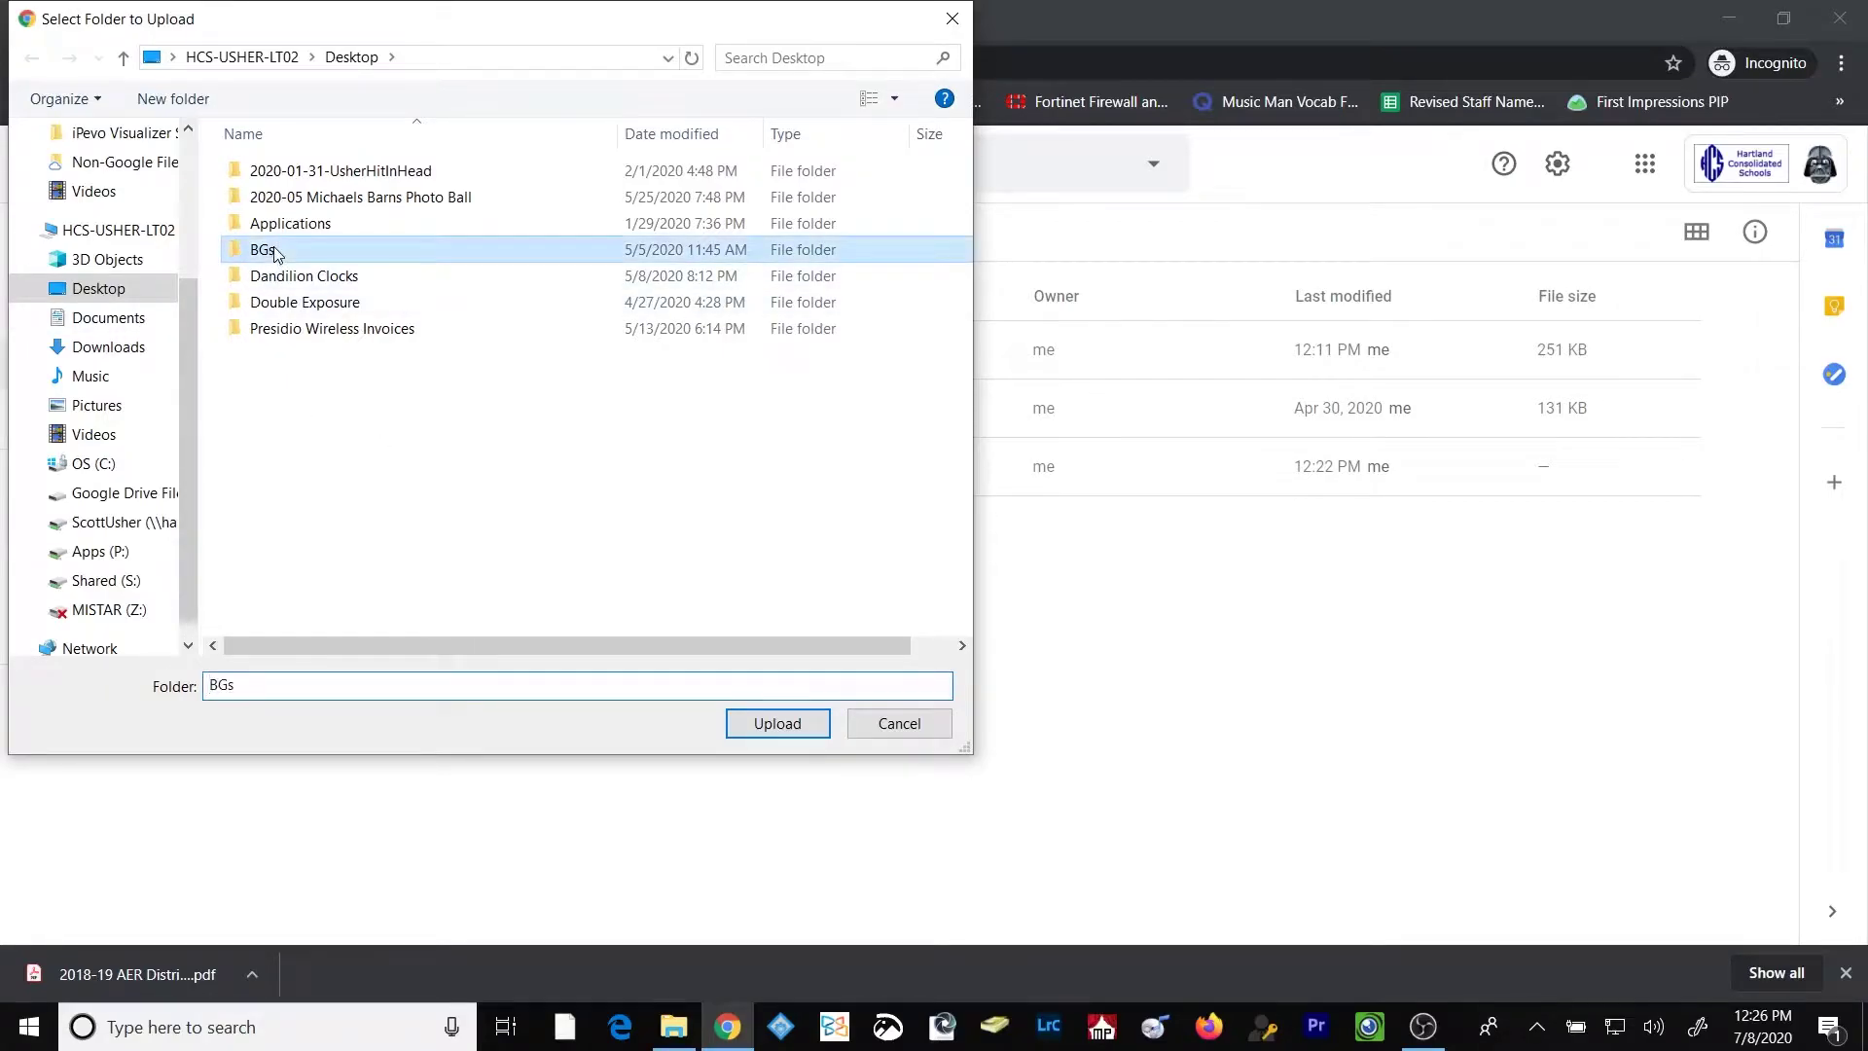
pyautogui.click(773, 728)
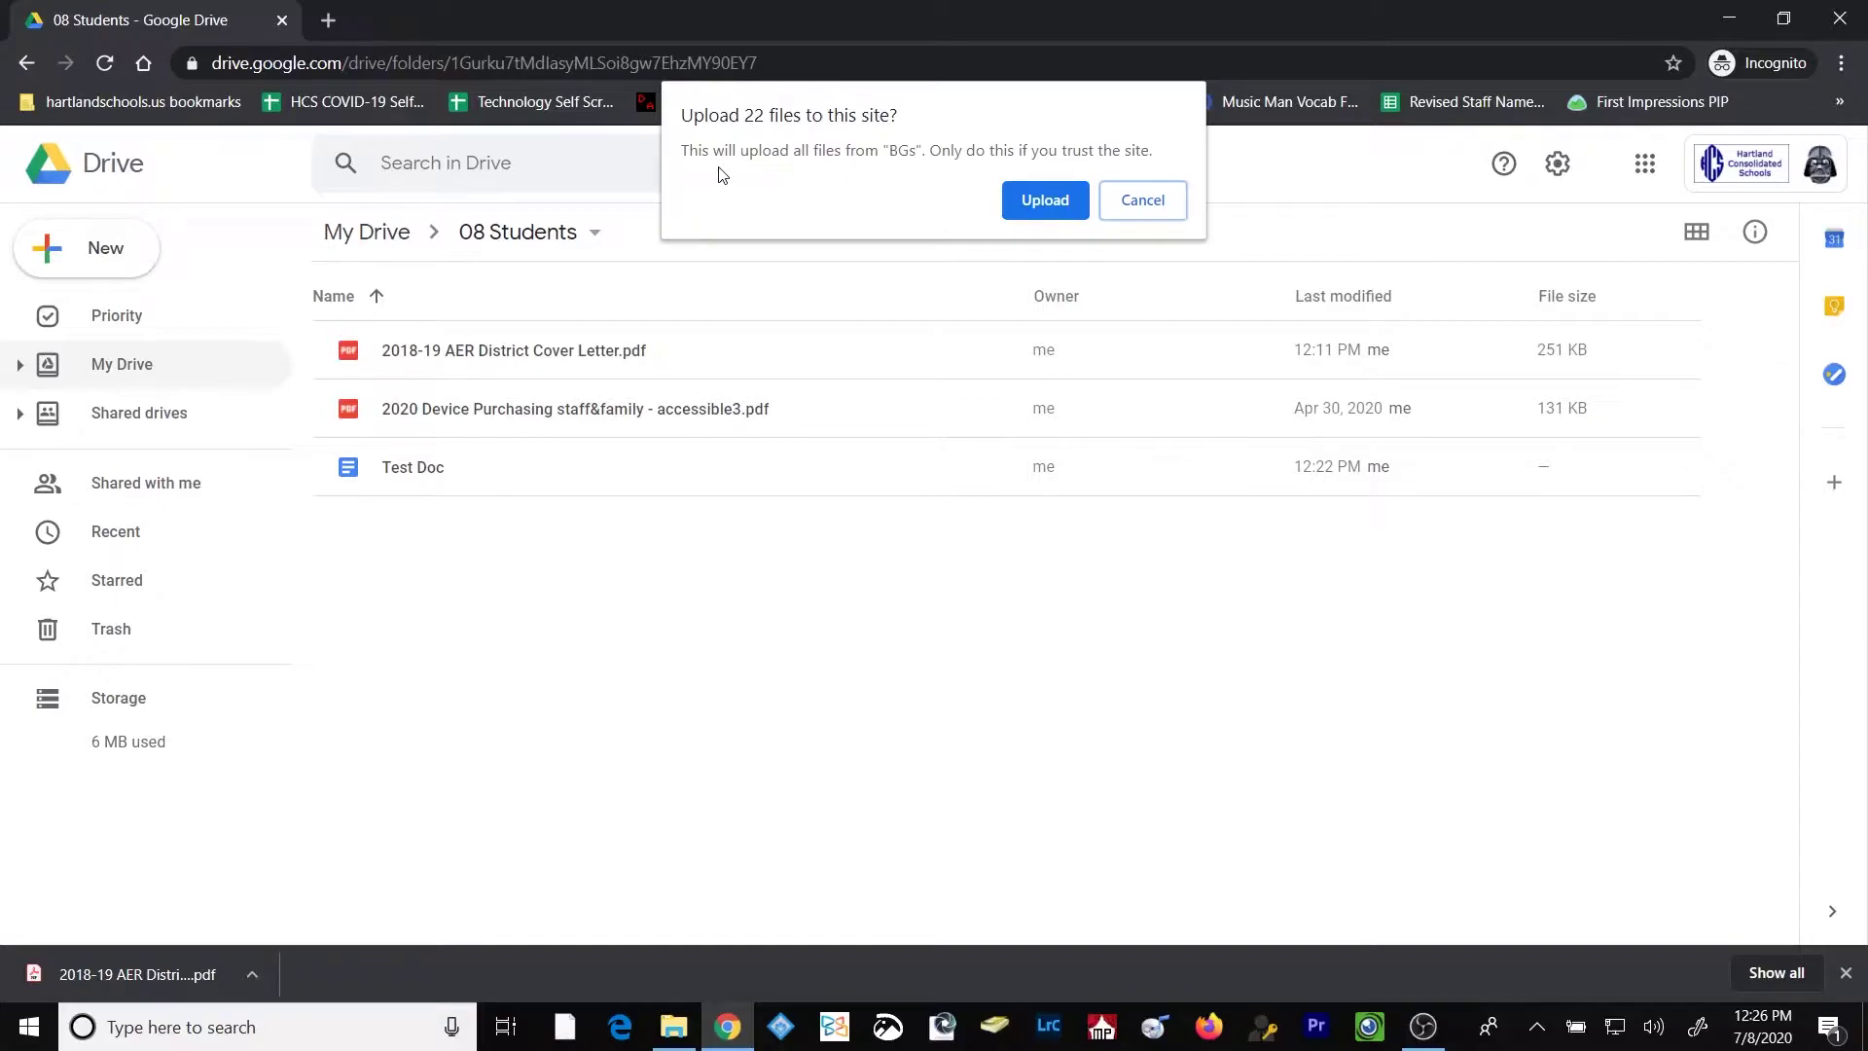
pyautogui.click(1042, 206)
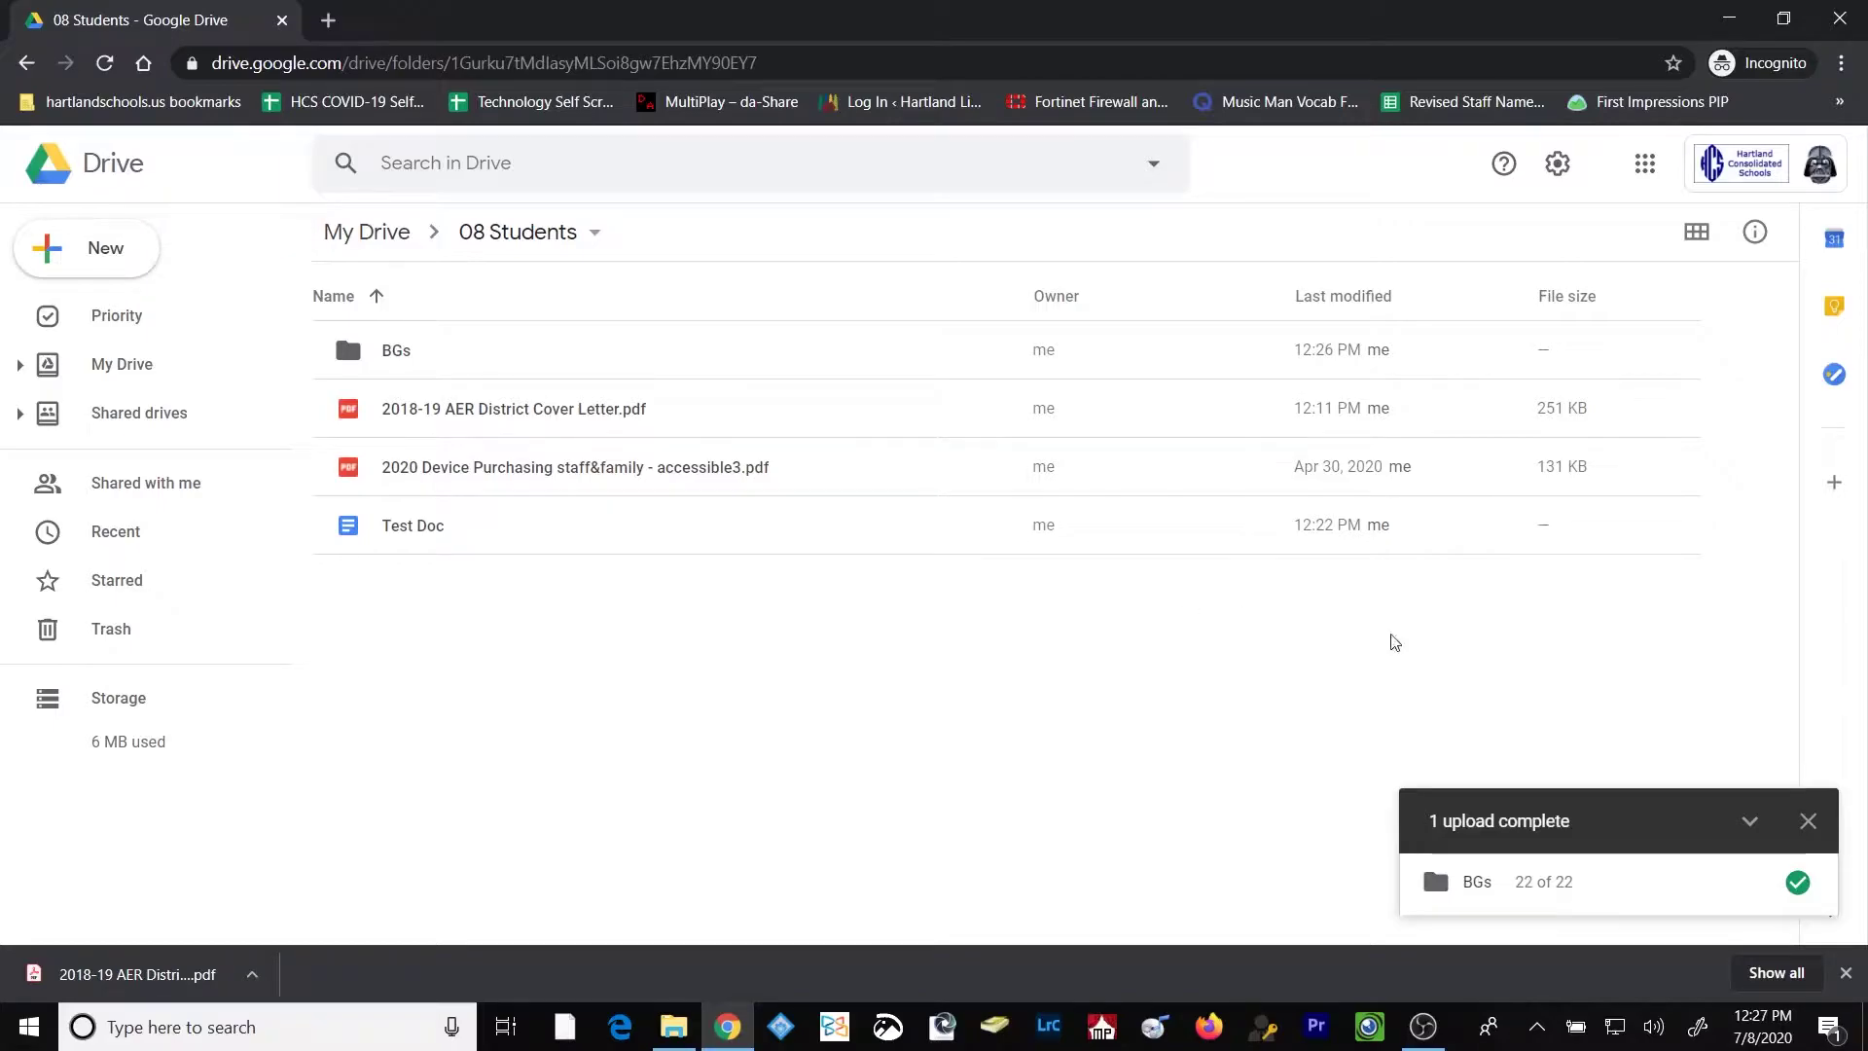
pyautogui.click(1809, 821)
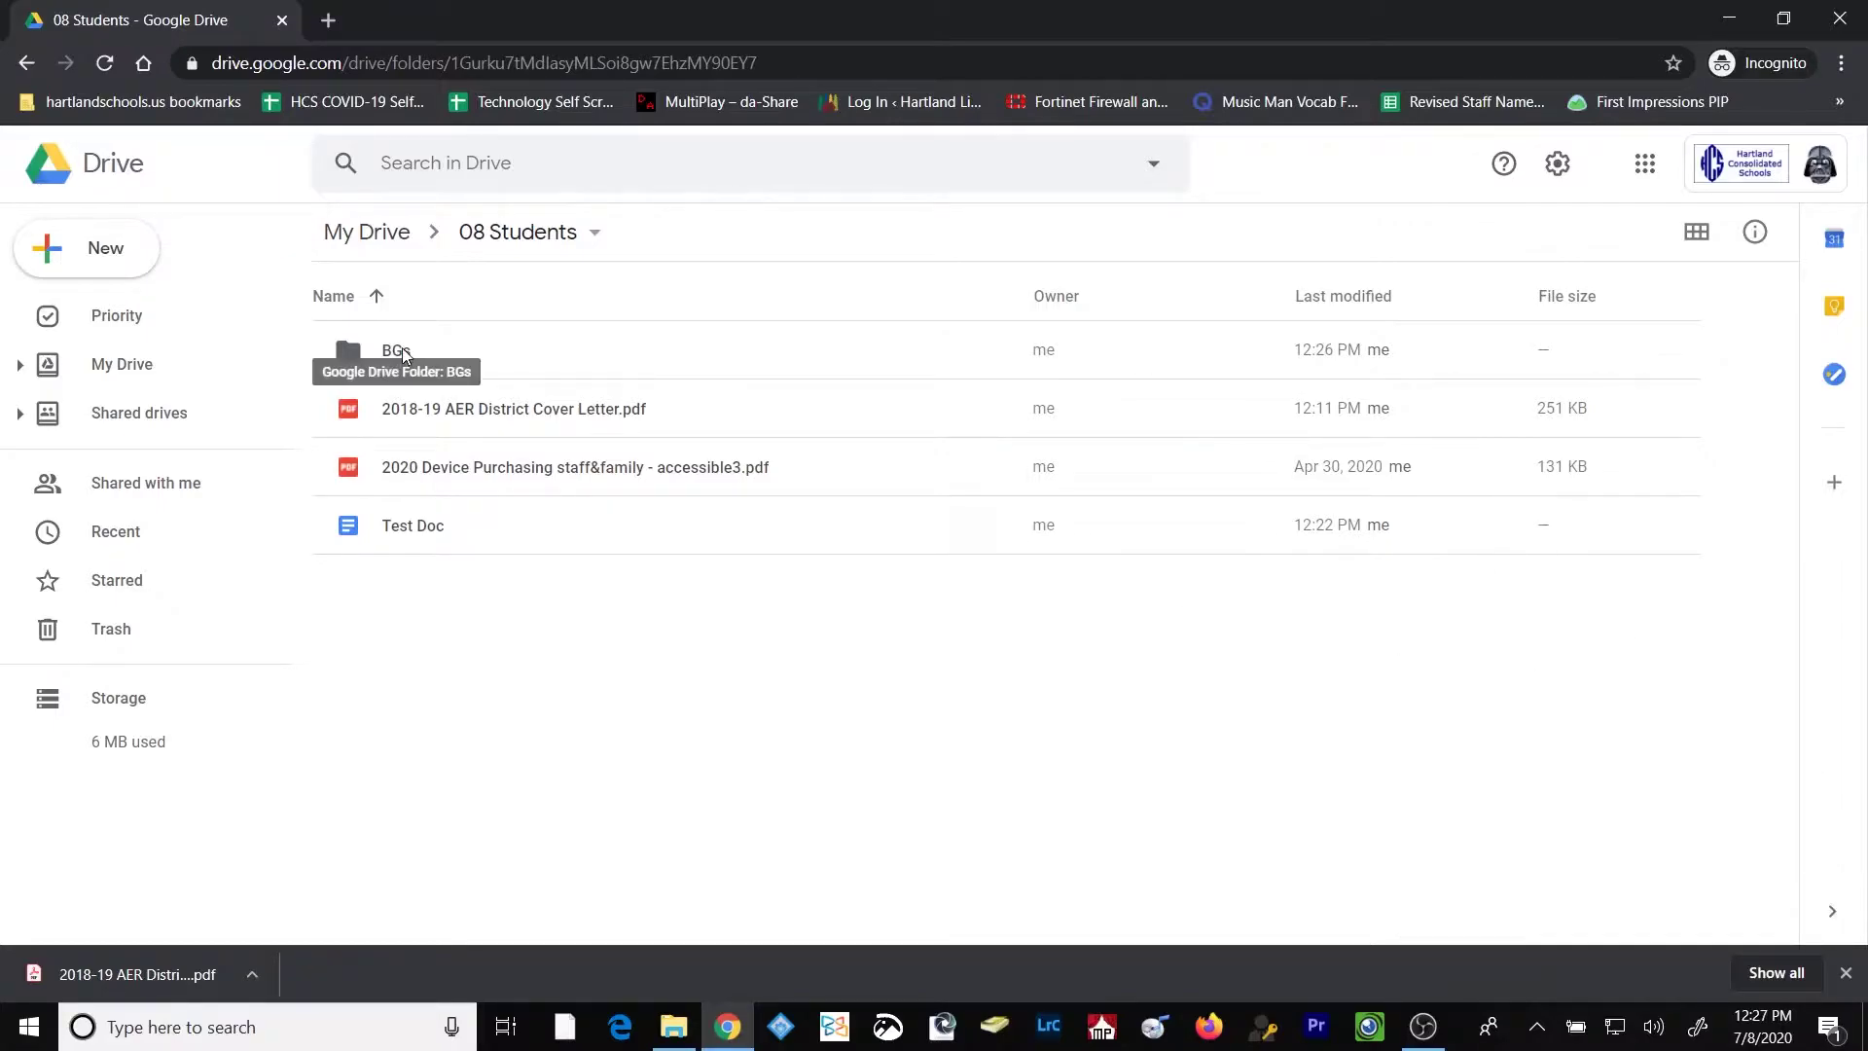
# - Look through the contents of the uploaded BGs folder and return to the 08 Students folder
pyautogui.doubleClick(401, 347)
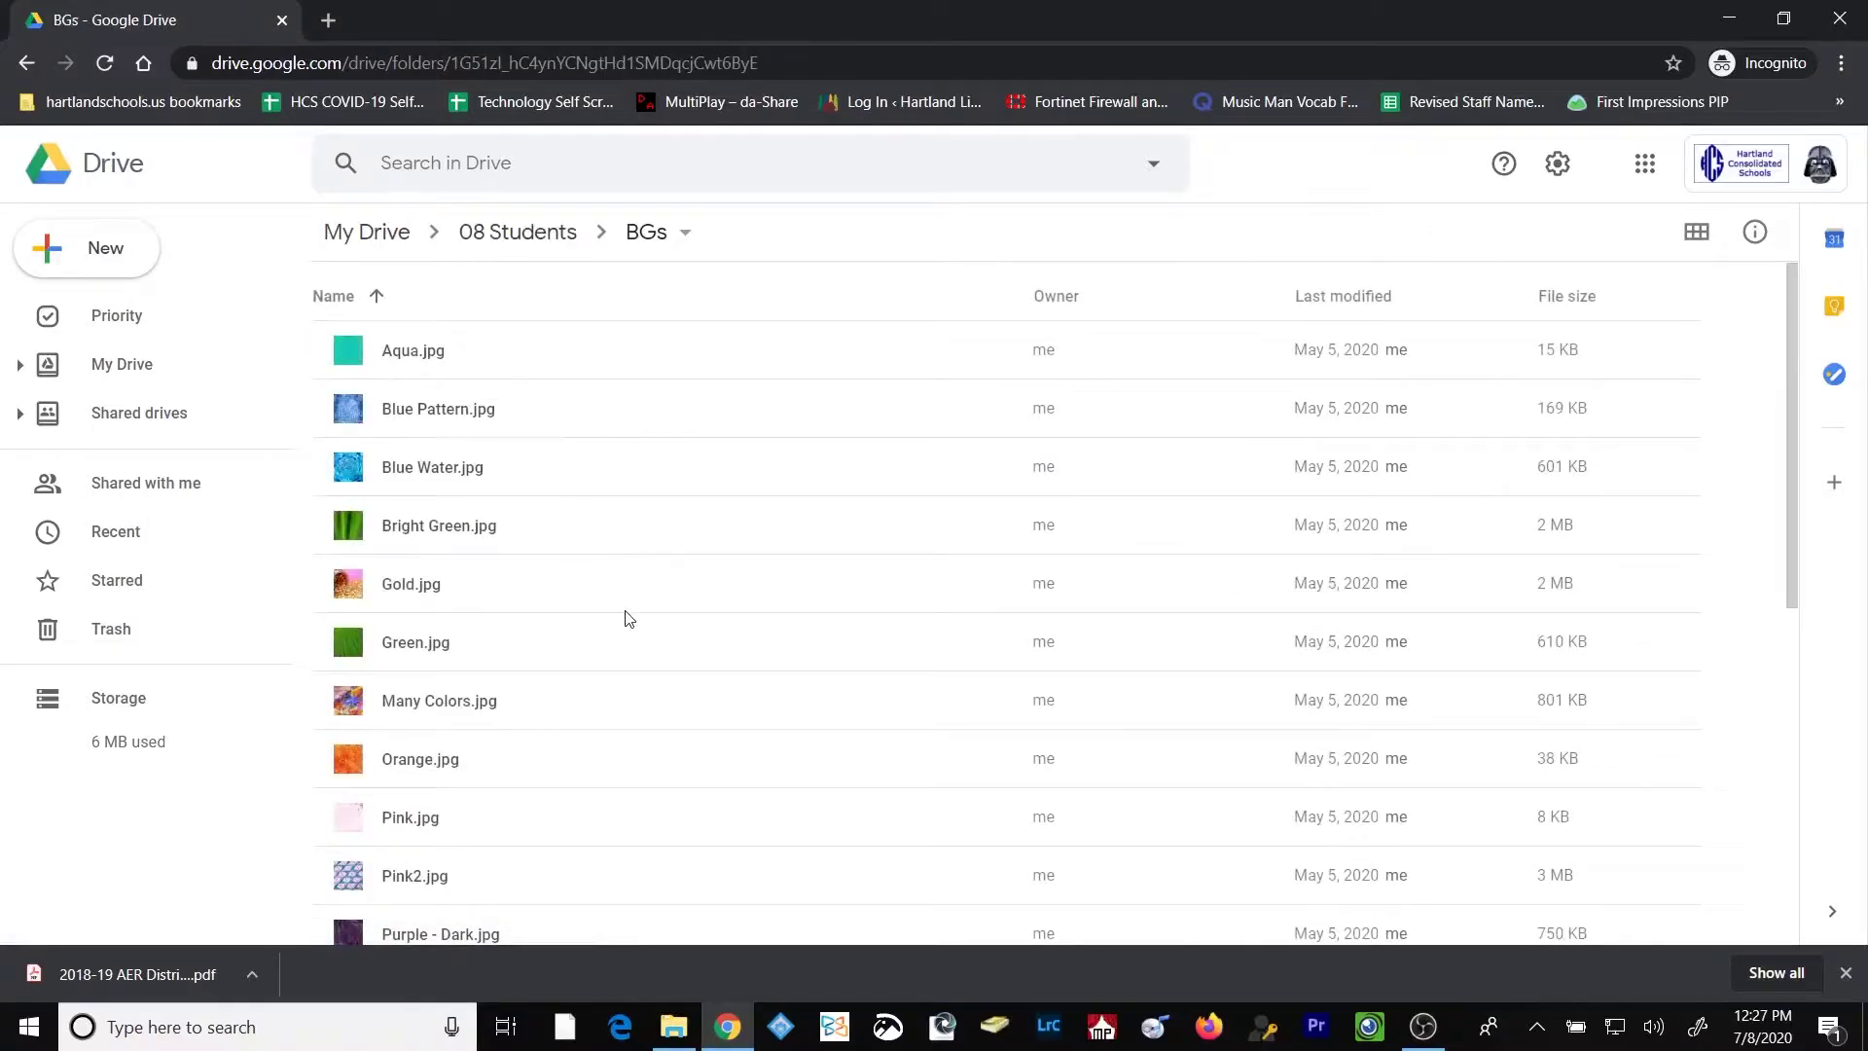
pyautogui.click(508, 234)
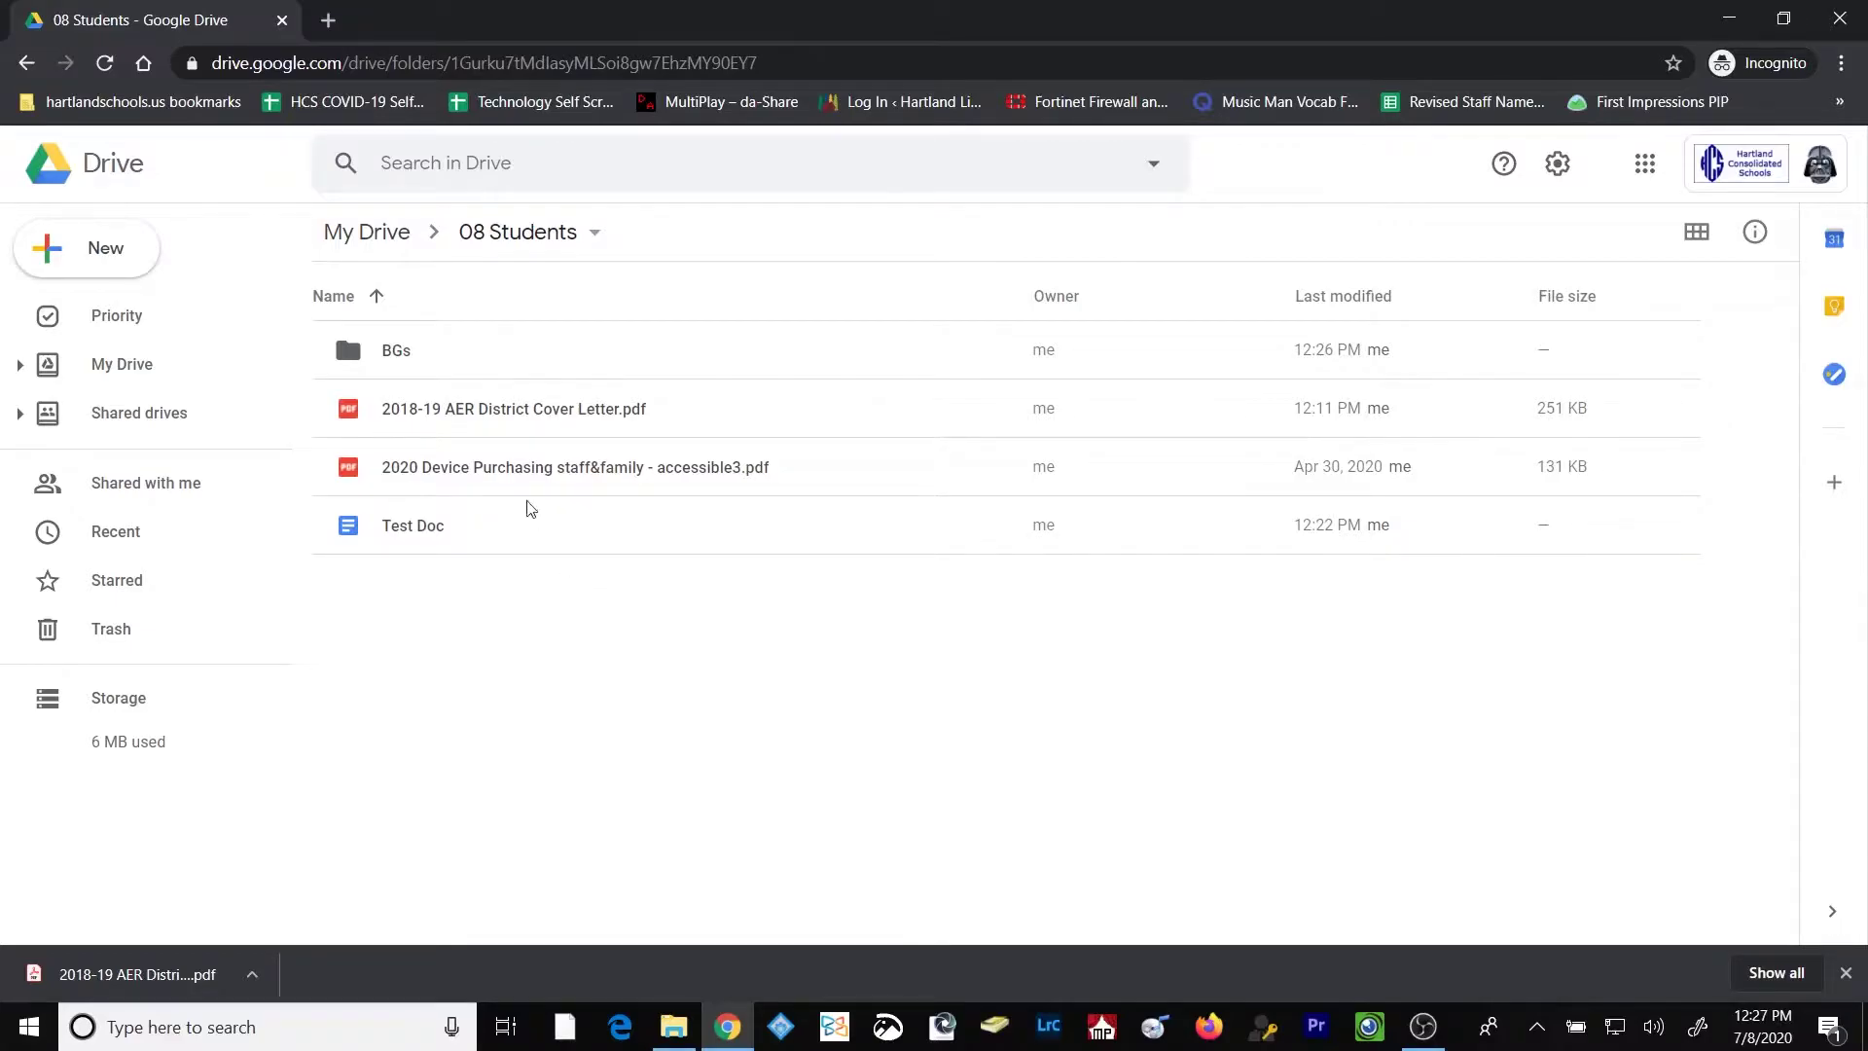
# - Download 2020 Device Purchasing staff&family - accessible3.pdf to the computer's Desktop, and download the BGs folder as well
pyautogui.click(468, 474)
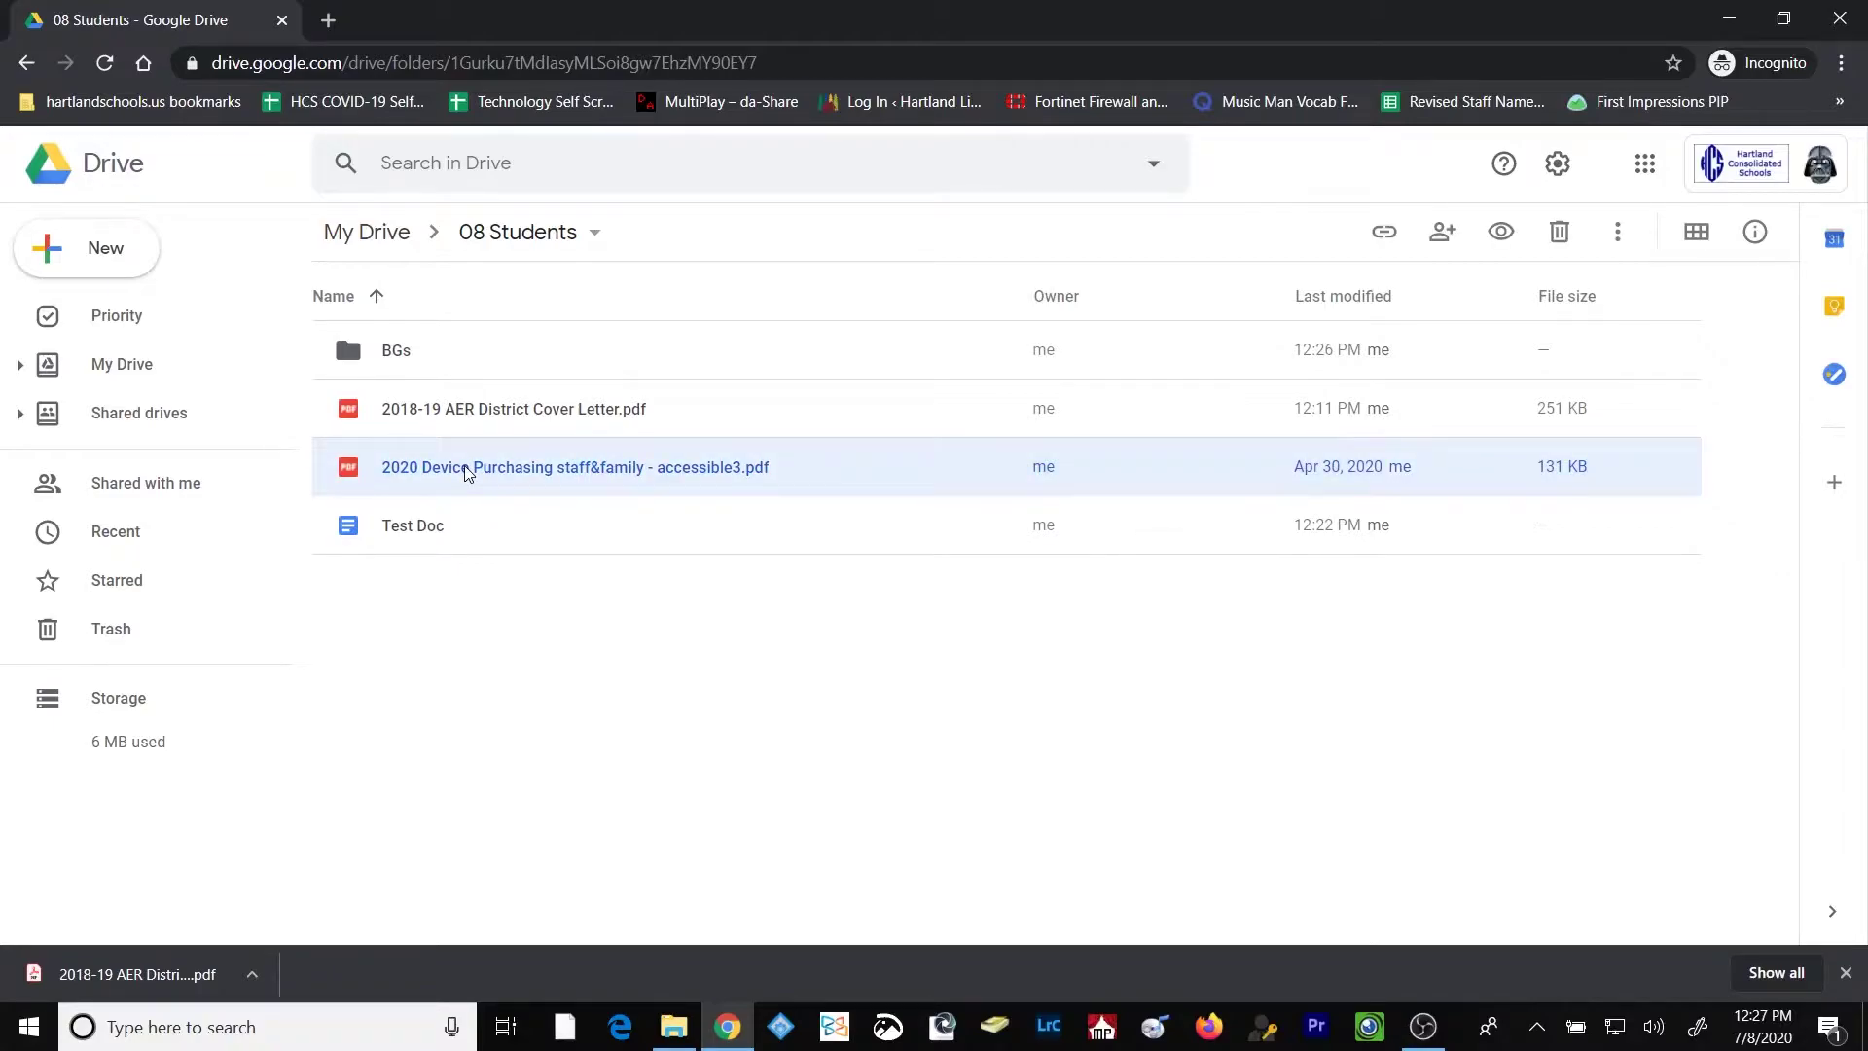
pyautogui.rightClick(468, 474)
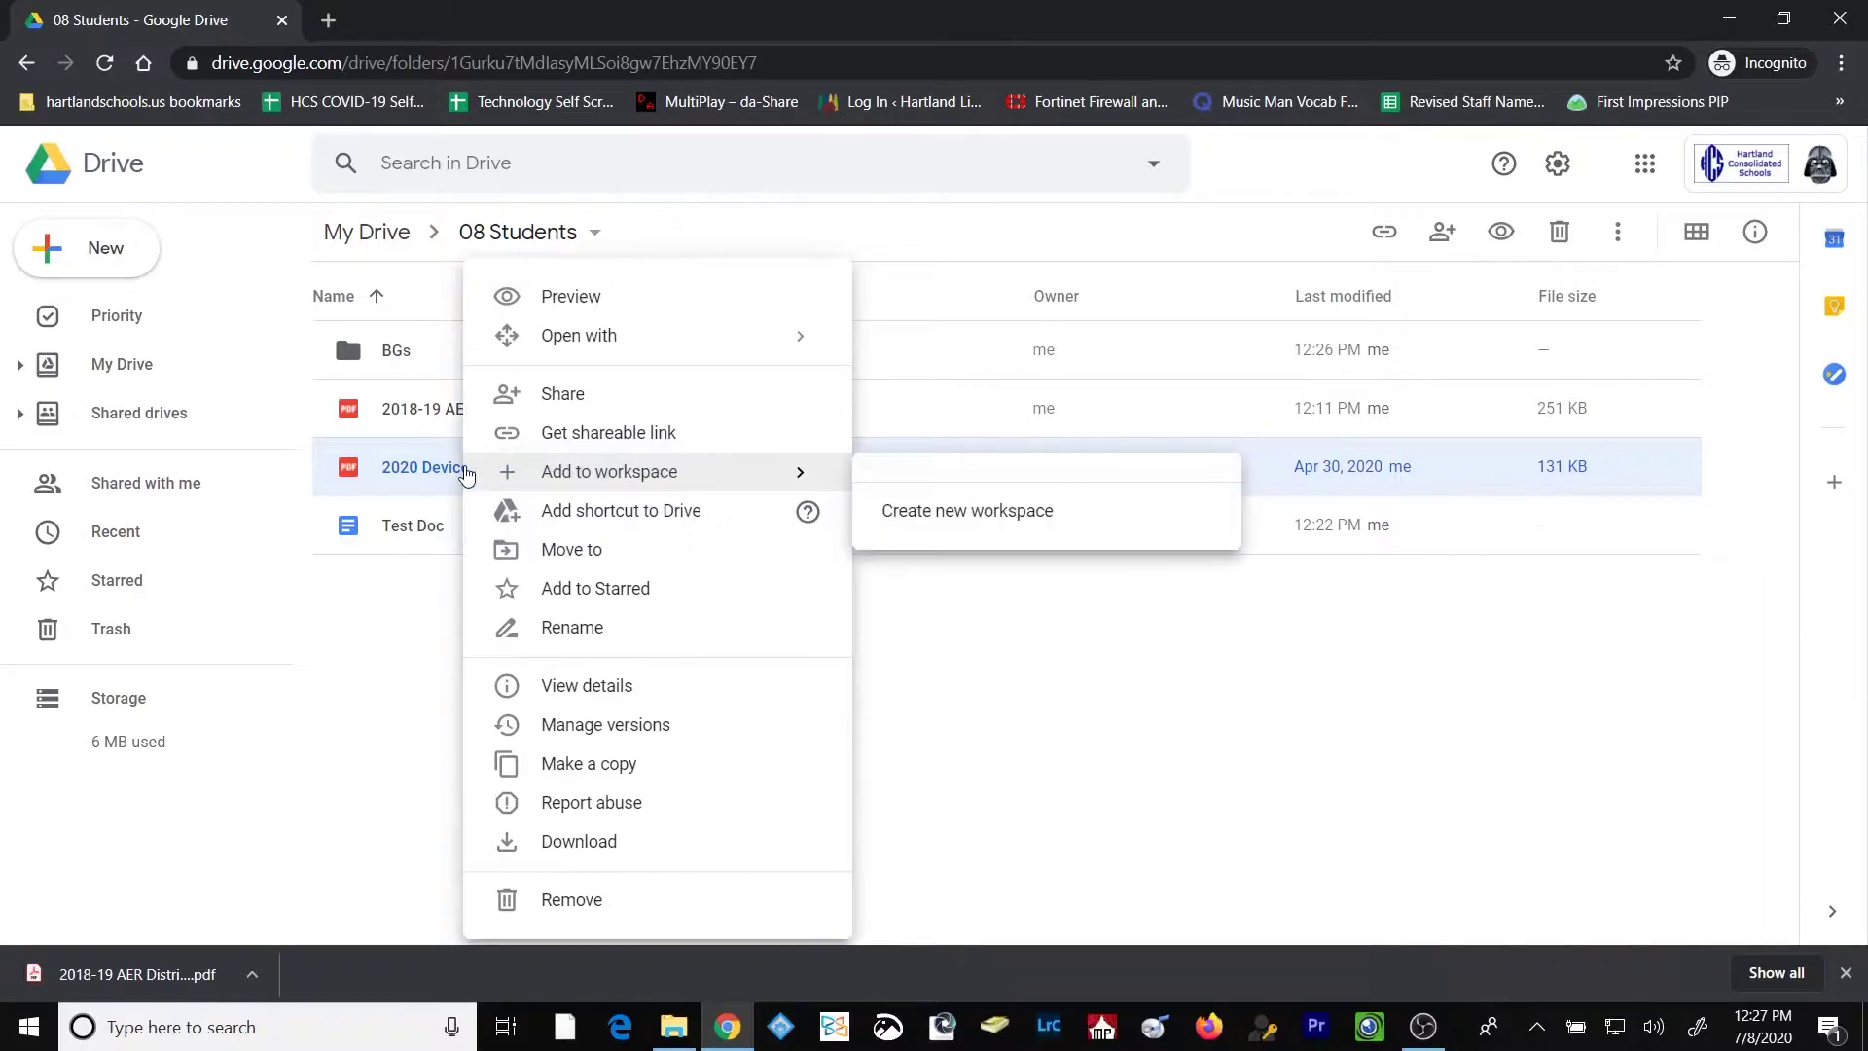
pyautogui.click(613, 843)
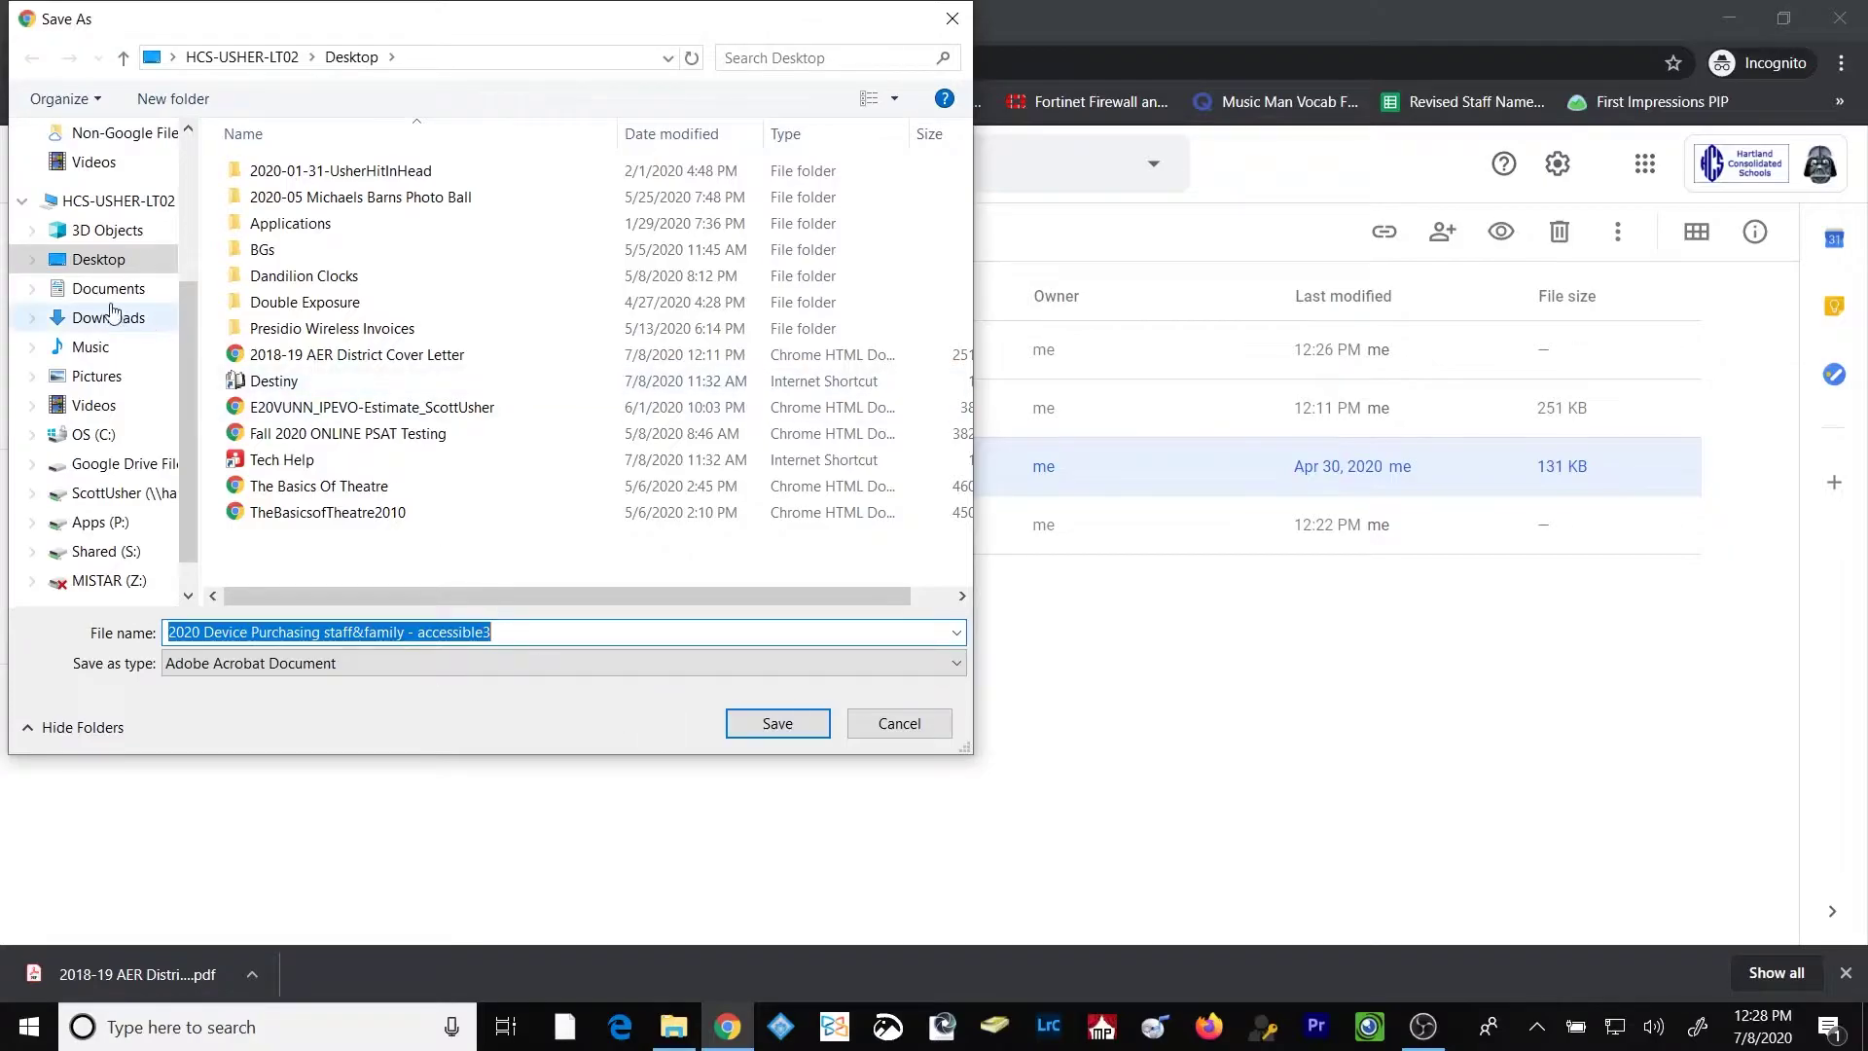
pyautogui.click(129, 263)
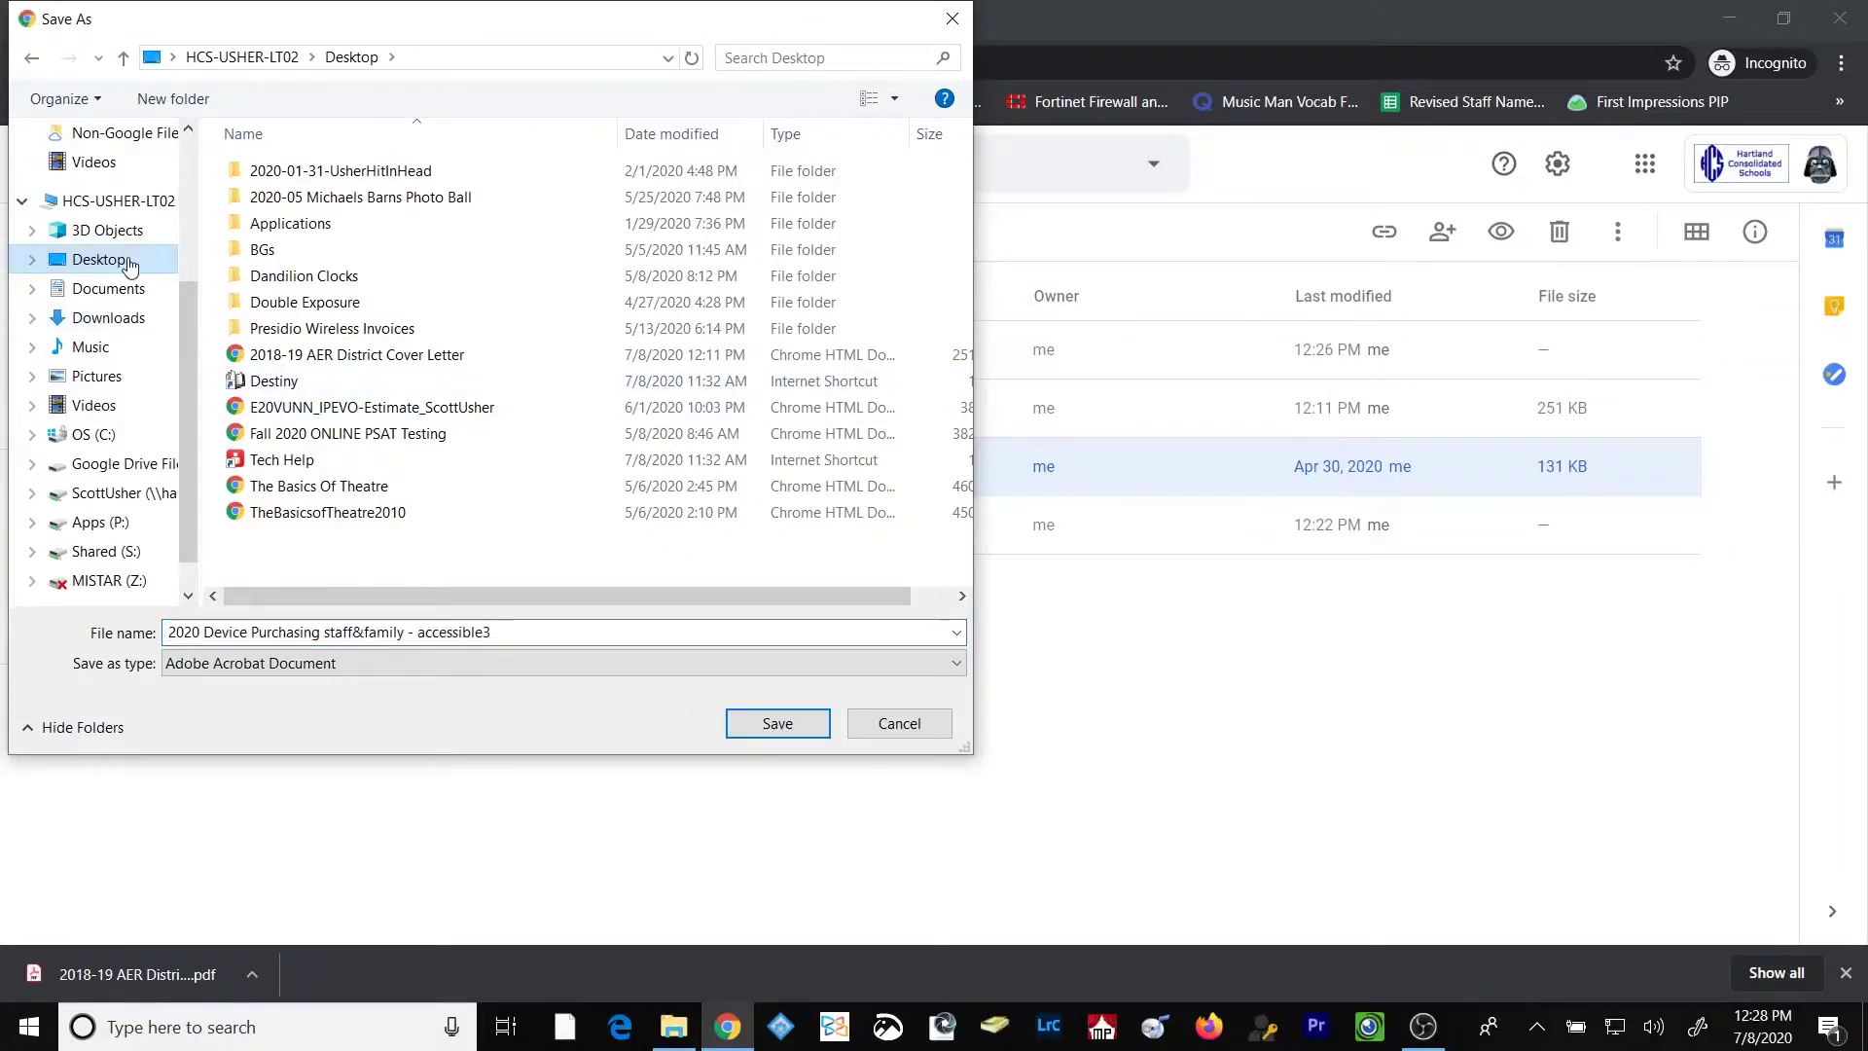
pyautogui.click(777, 730)
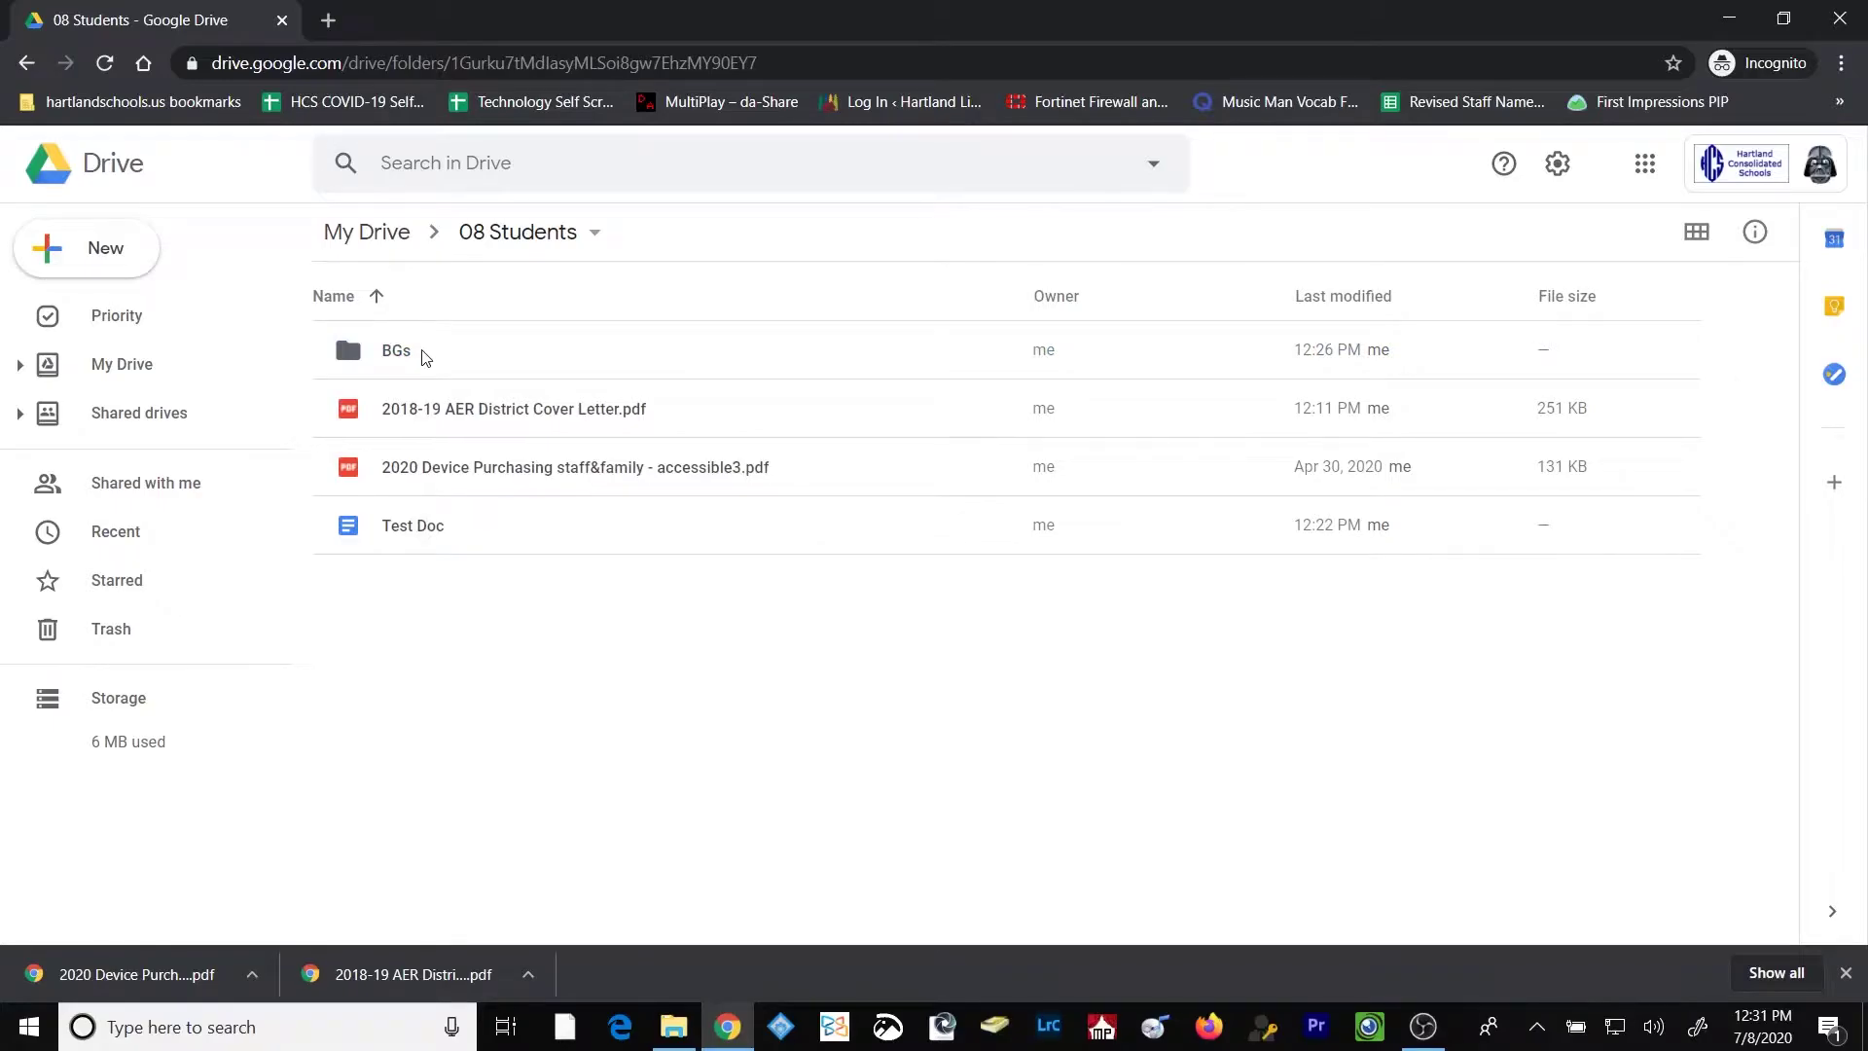
pyautogui.rightClick(425, 356)
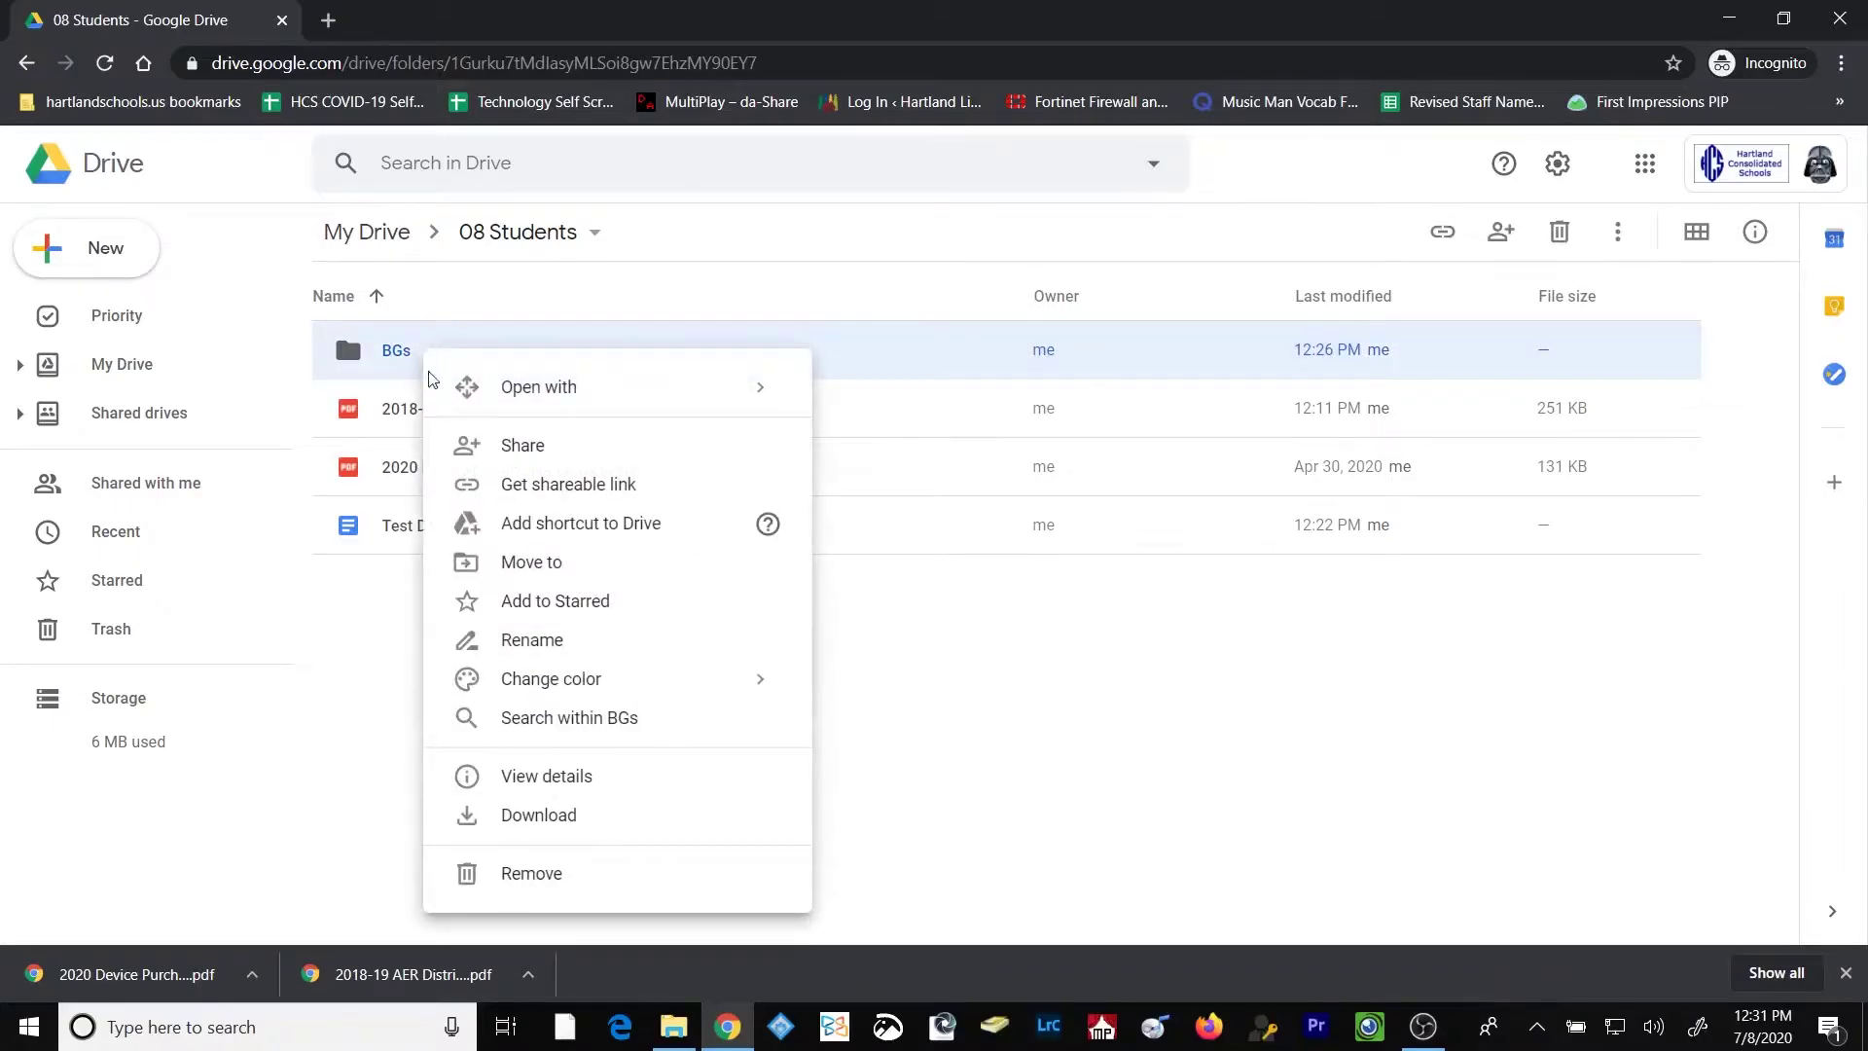
pyautogui.click(600, 818)
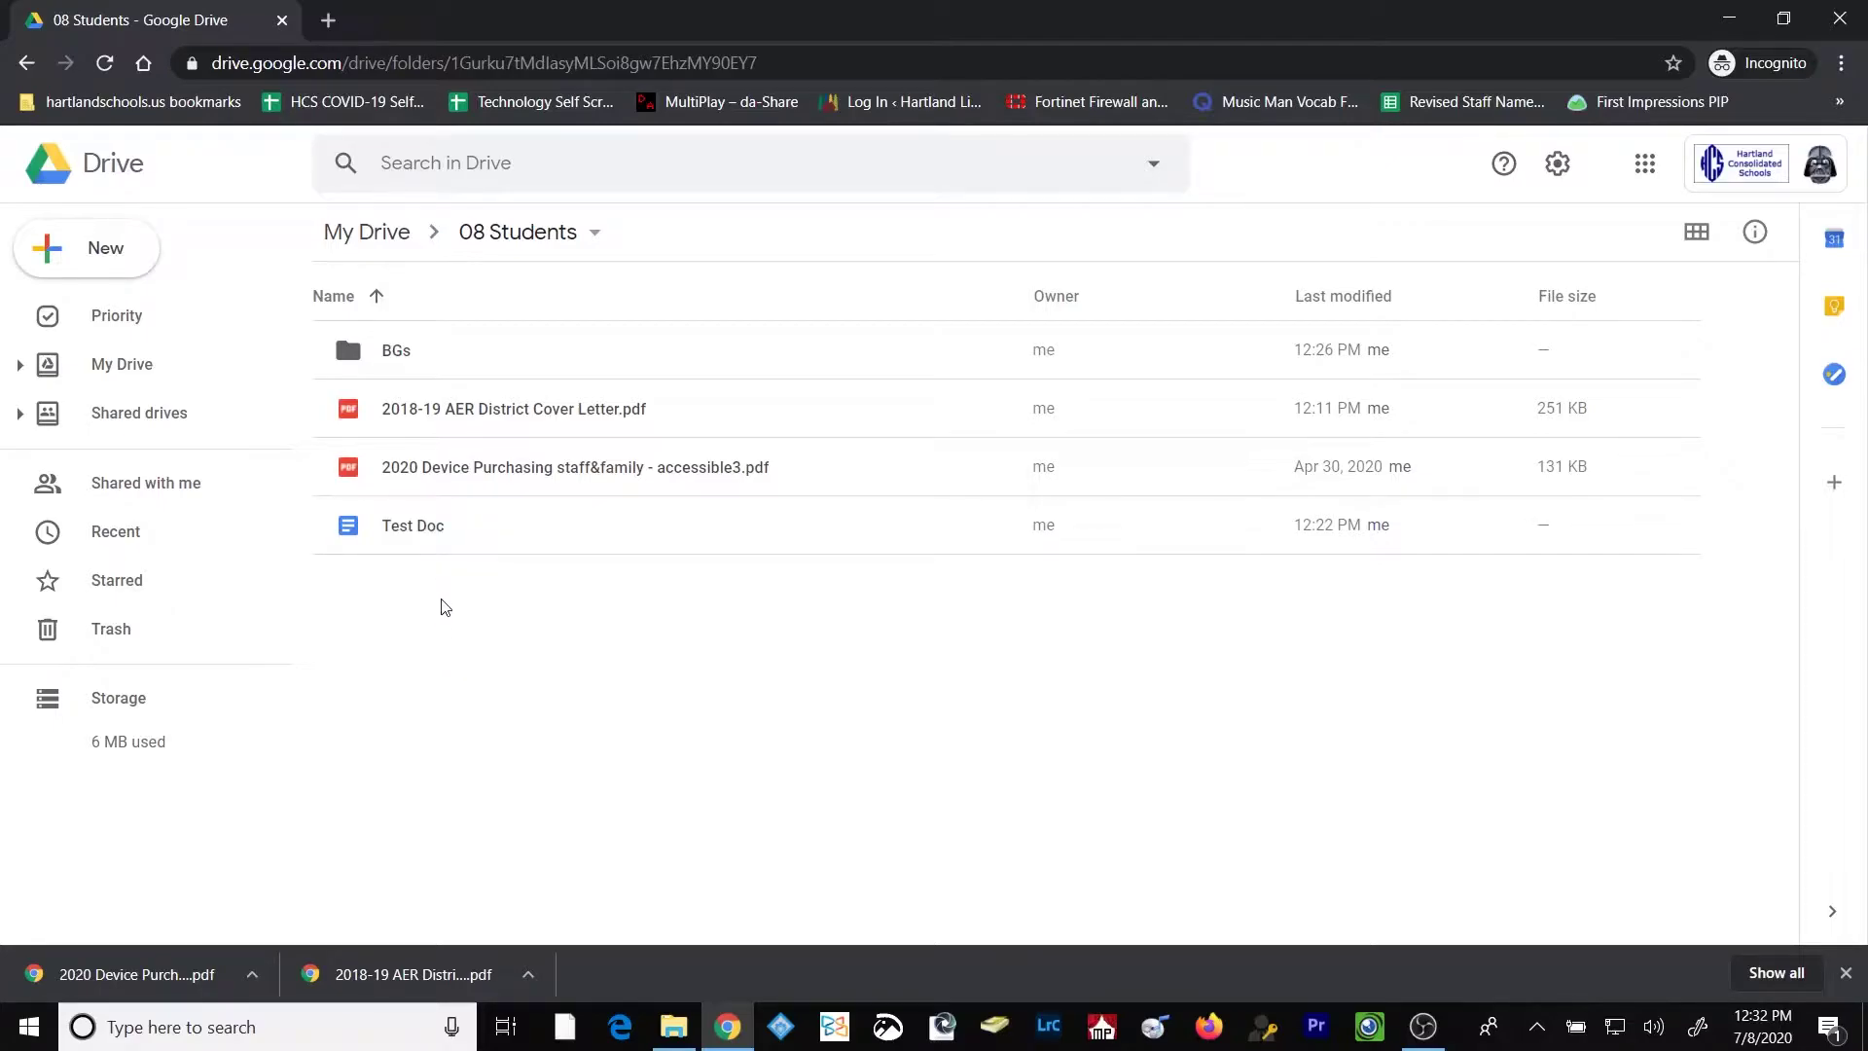
# - Start sharing Test Doc with the intended recipient by name, reviewing the available roles and keeping Editor access
pyautogui.rightClick(443, 535)
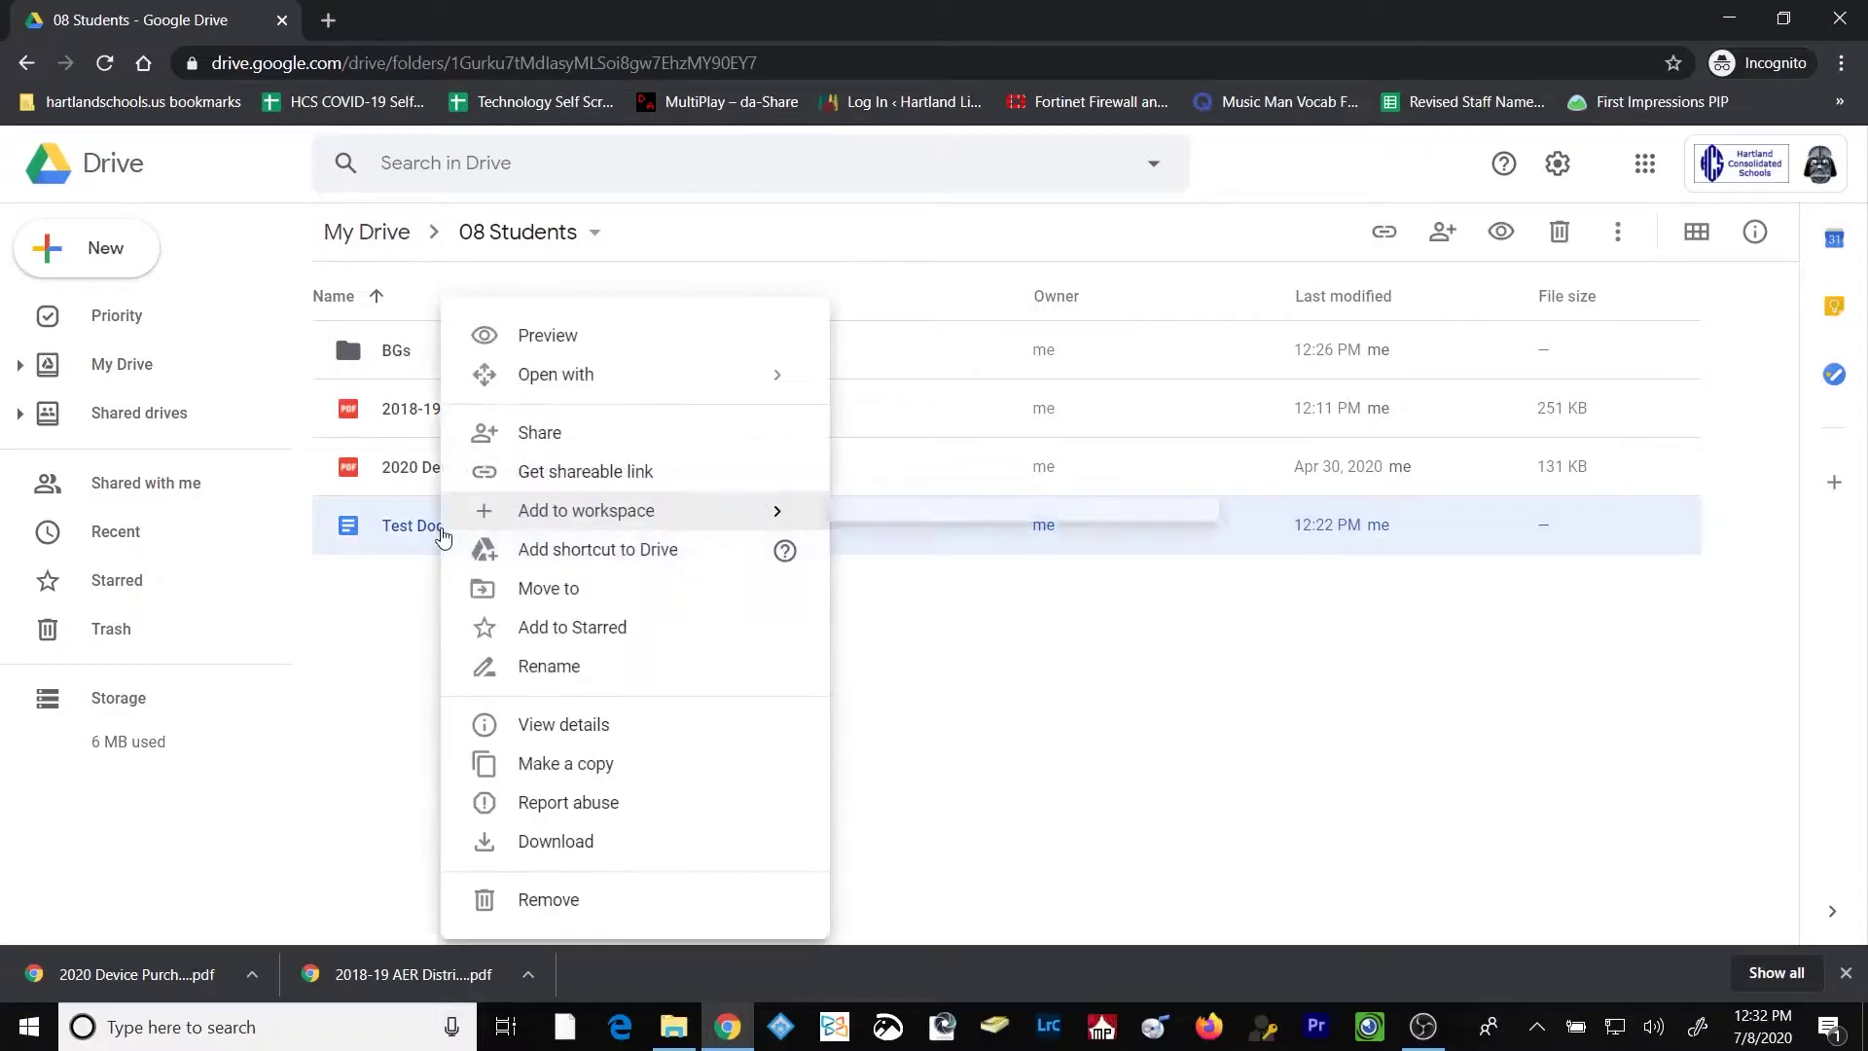
pyautogui.click(527, 445)
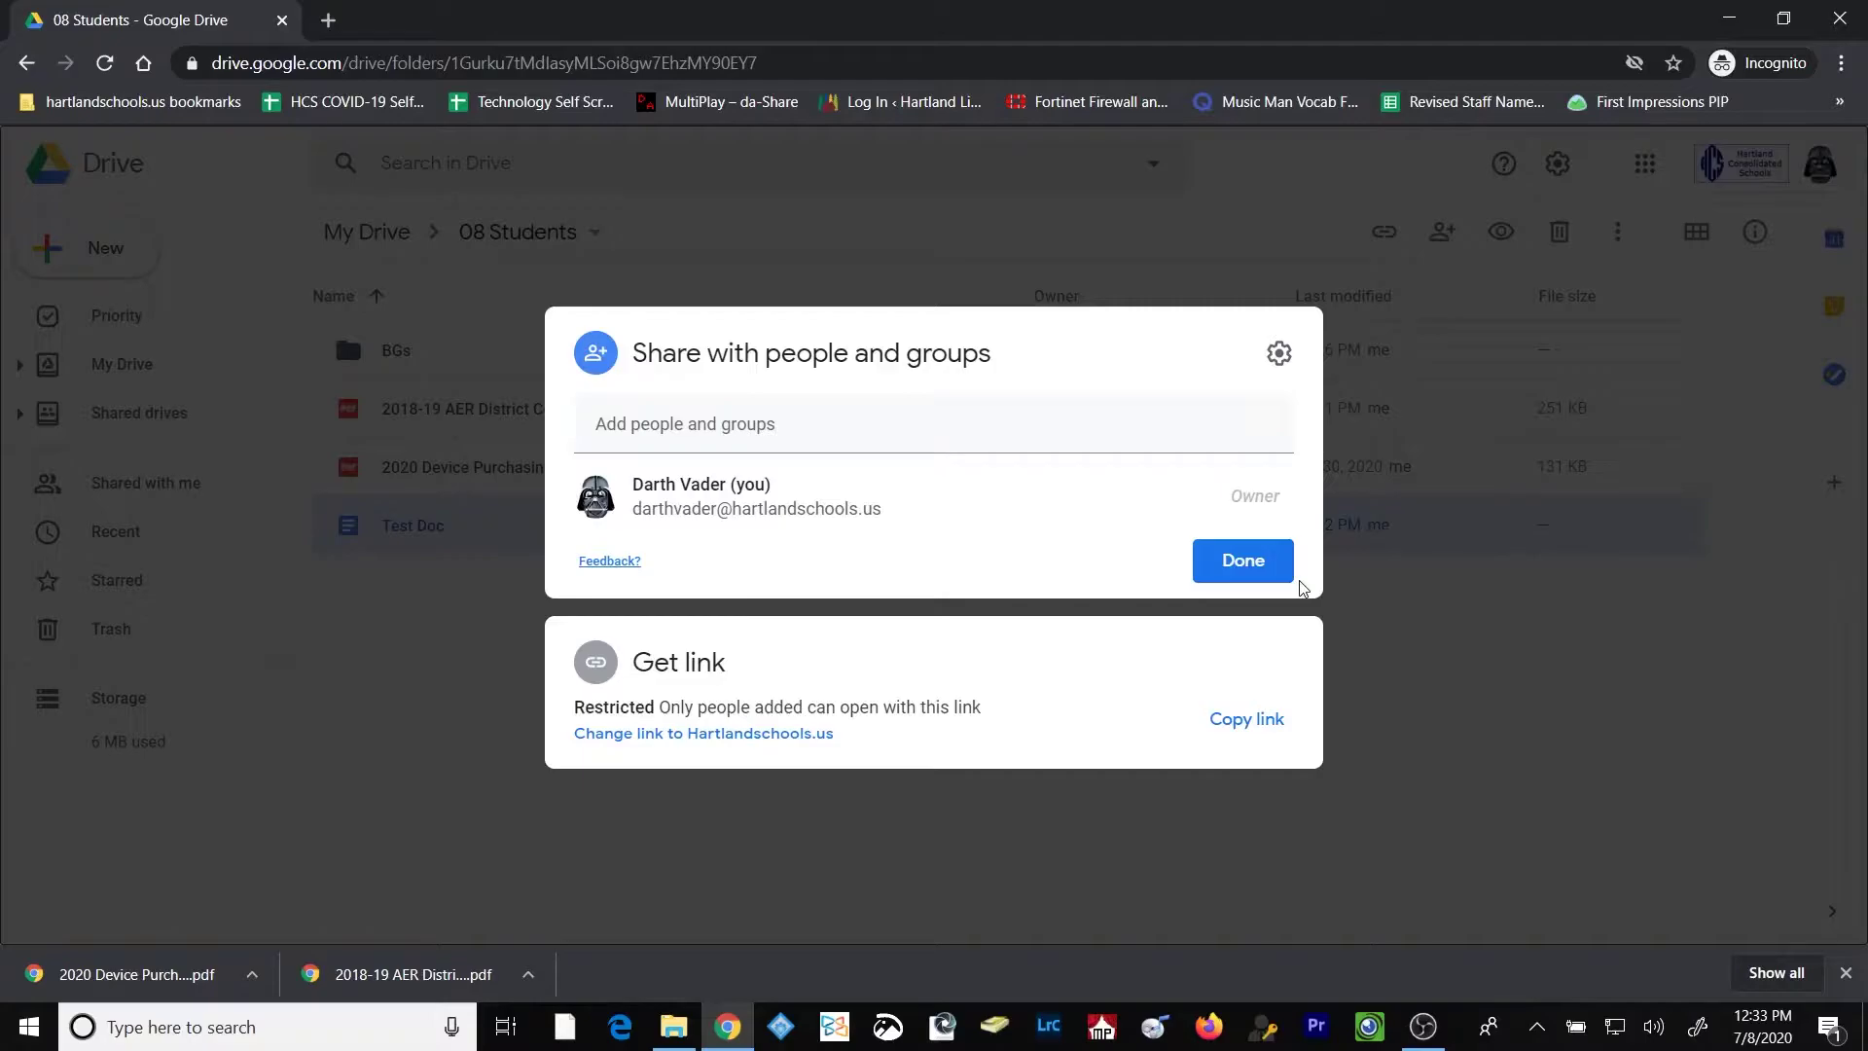
pyautogui.click(838, 429)
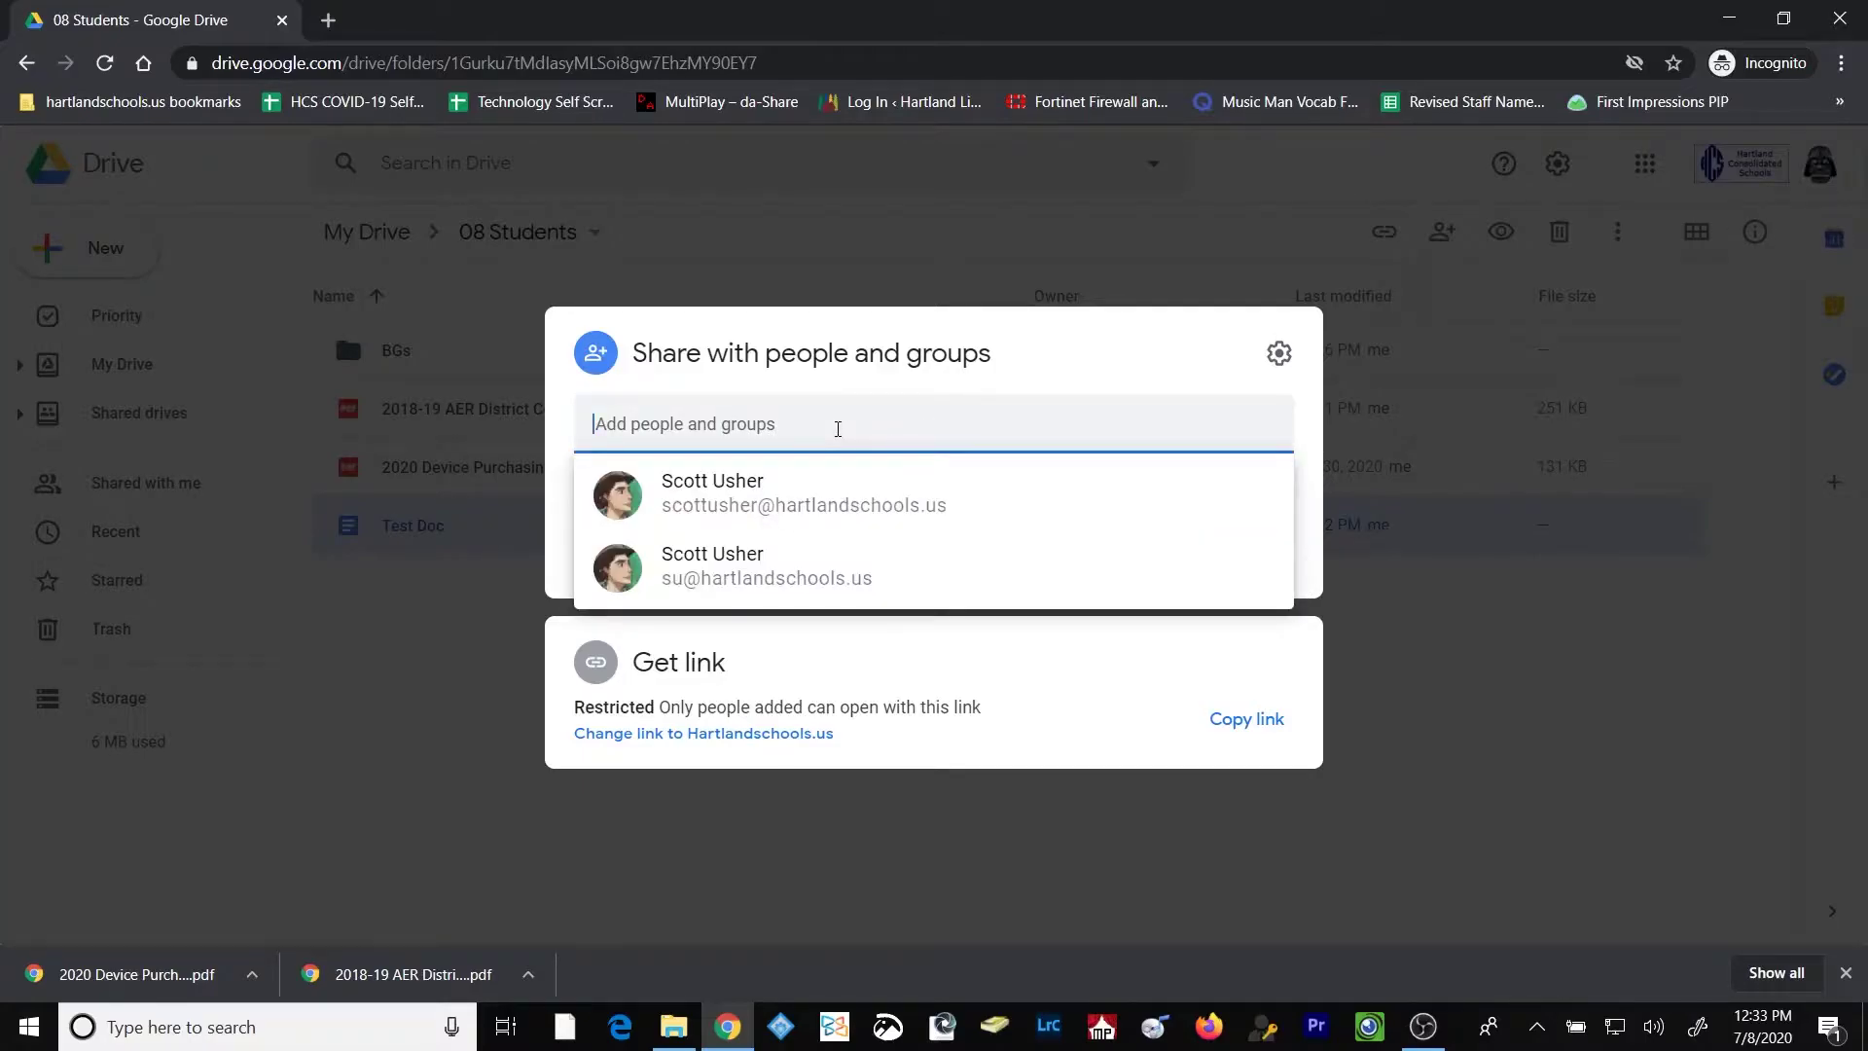
pyautogui.write('luke')
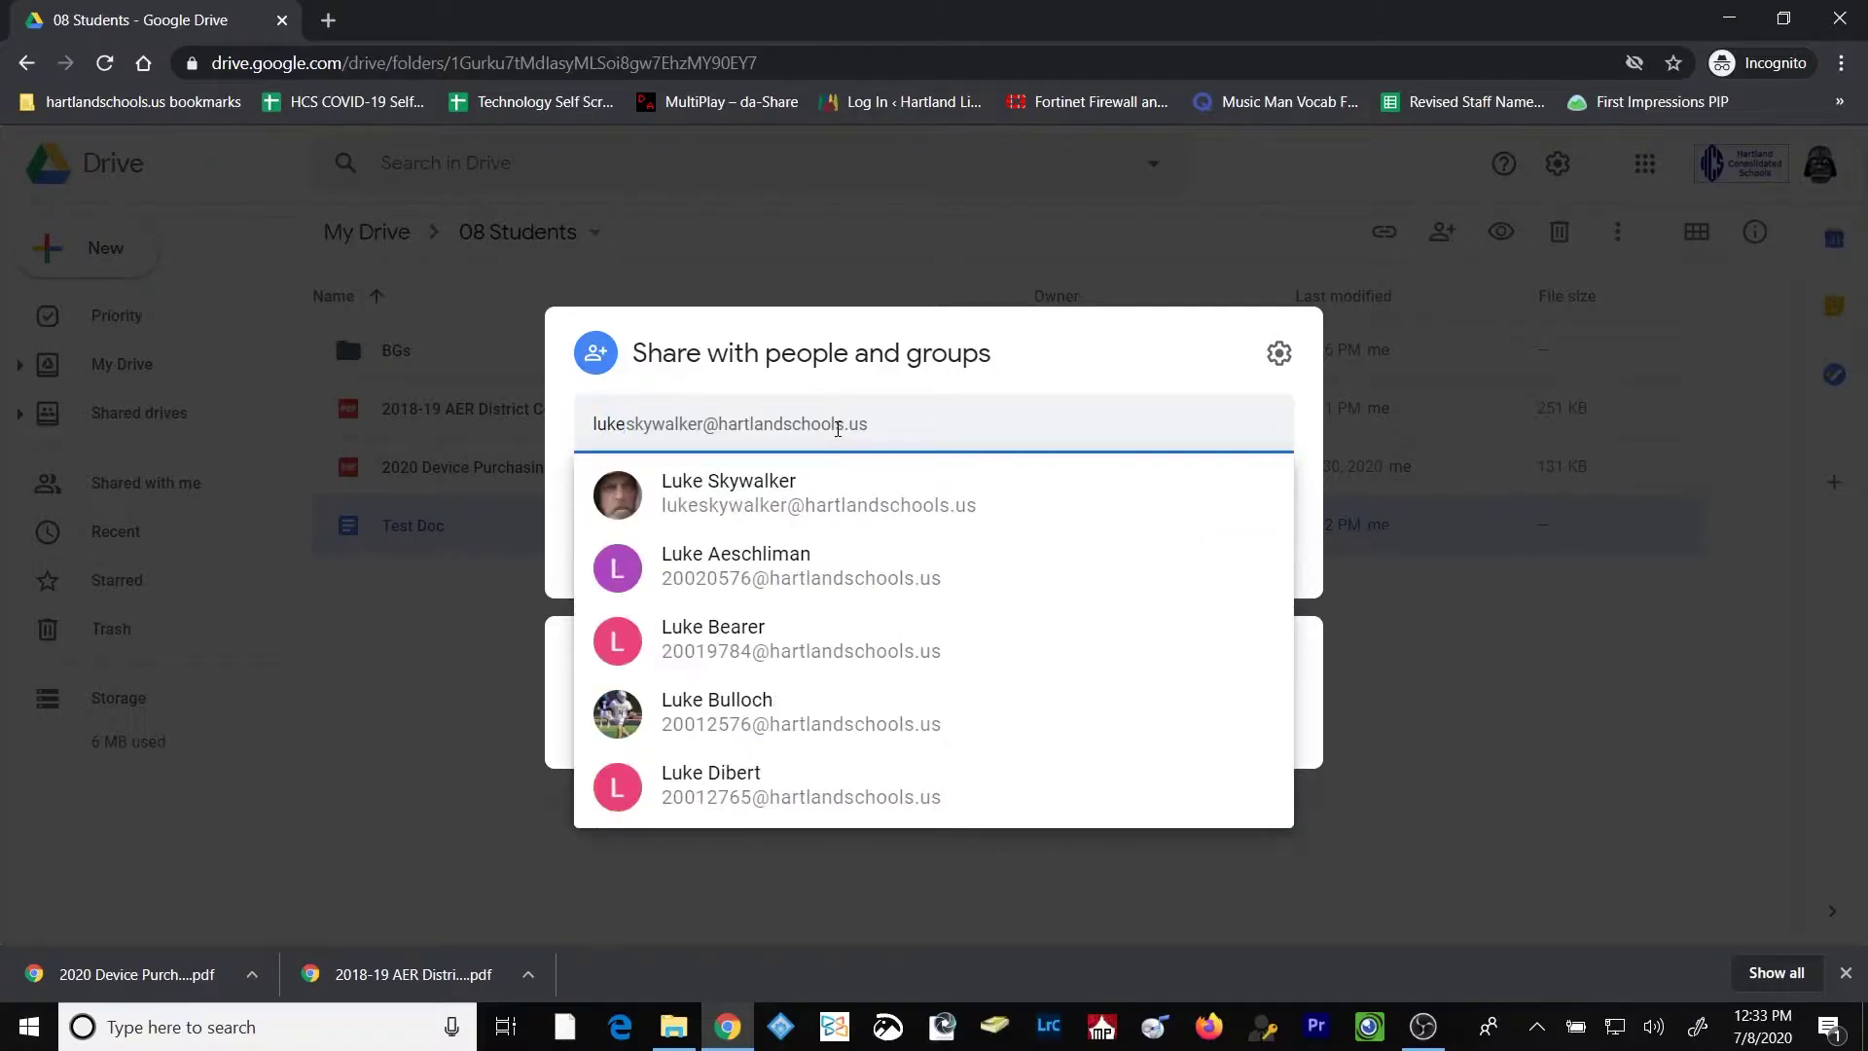
pyautogui.click(775, 495)
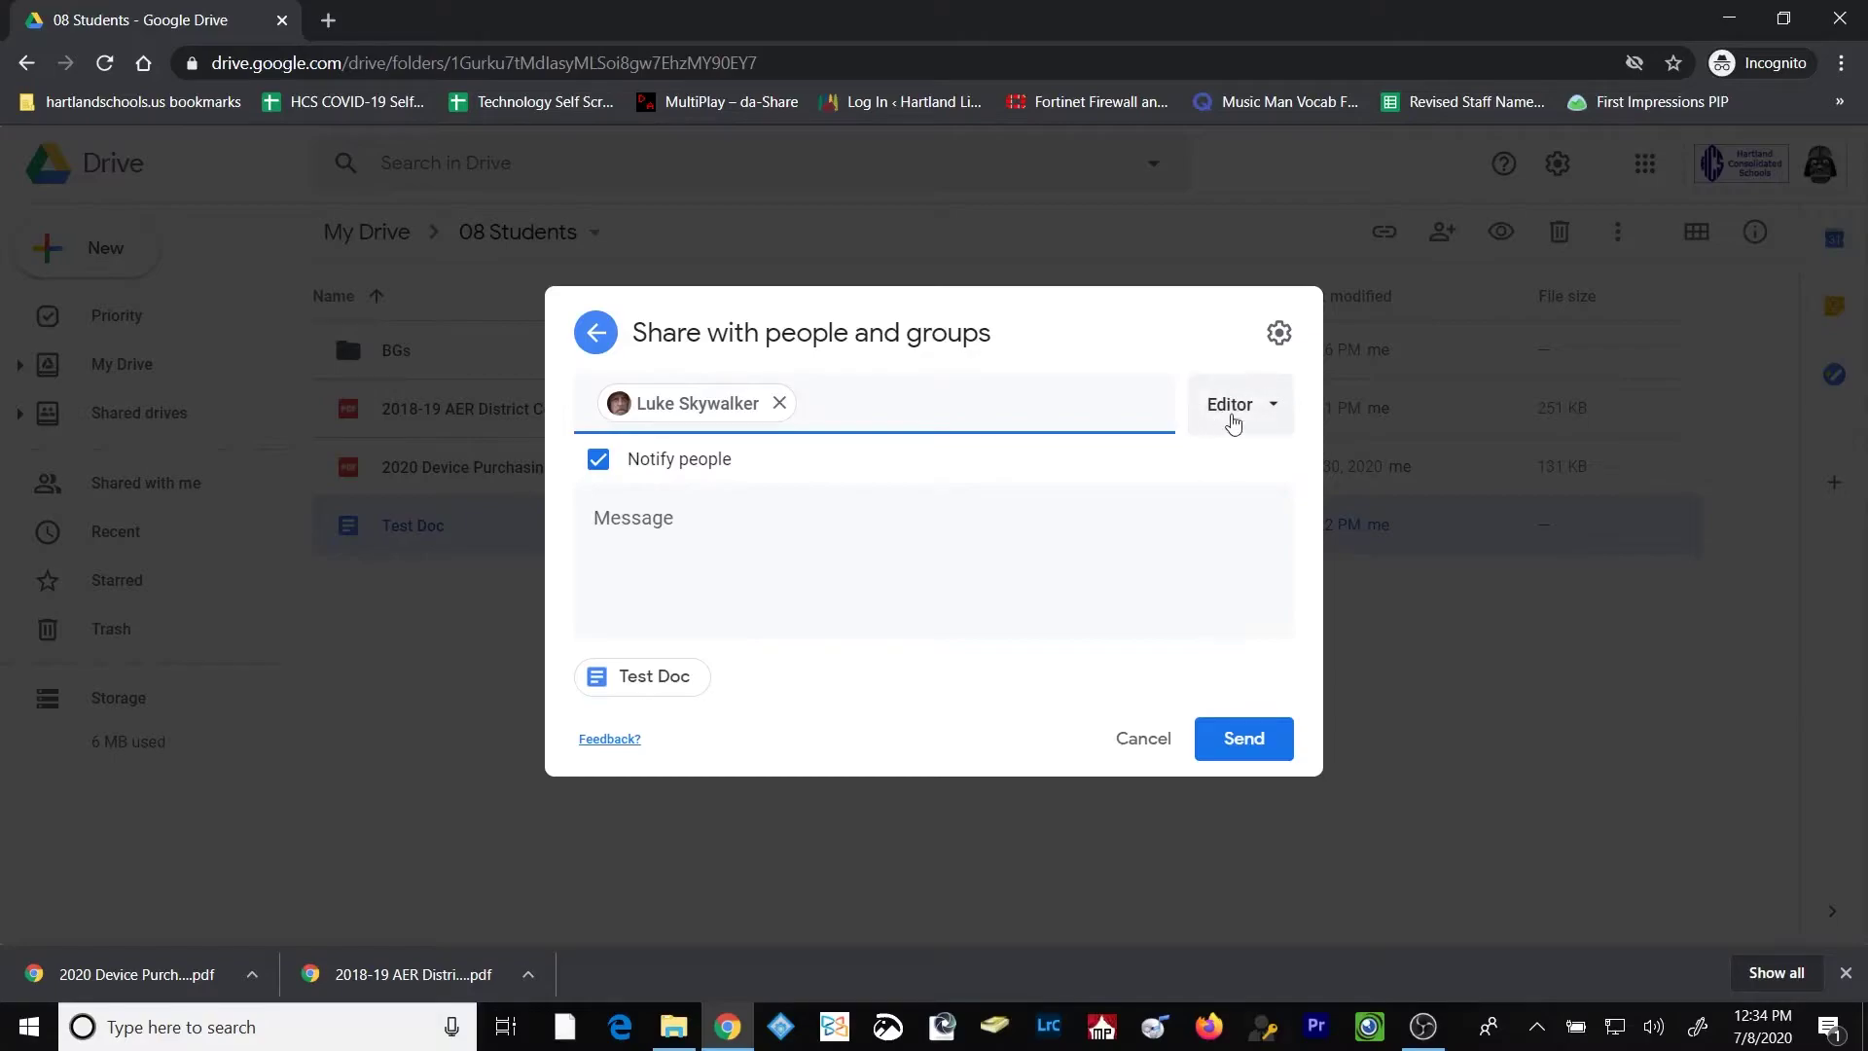
pyautogui.click(1275, 407)
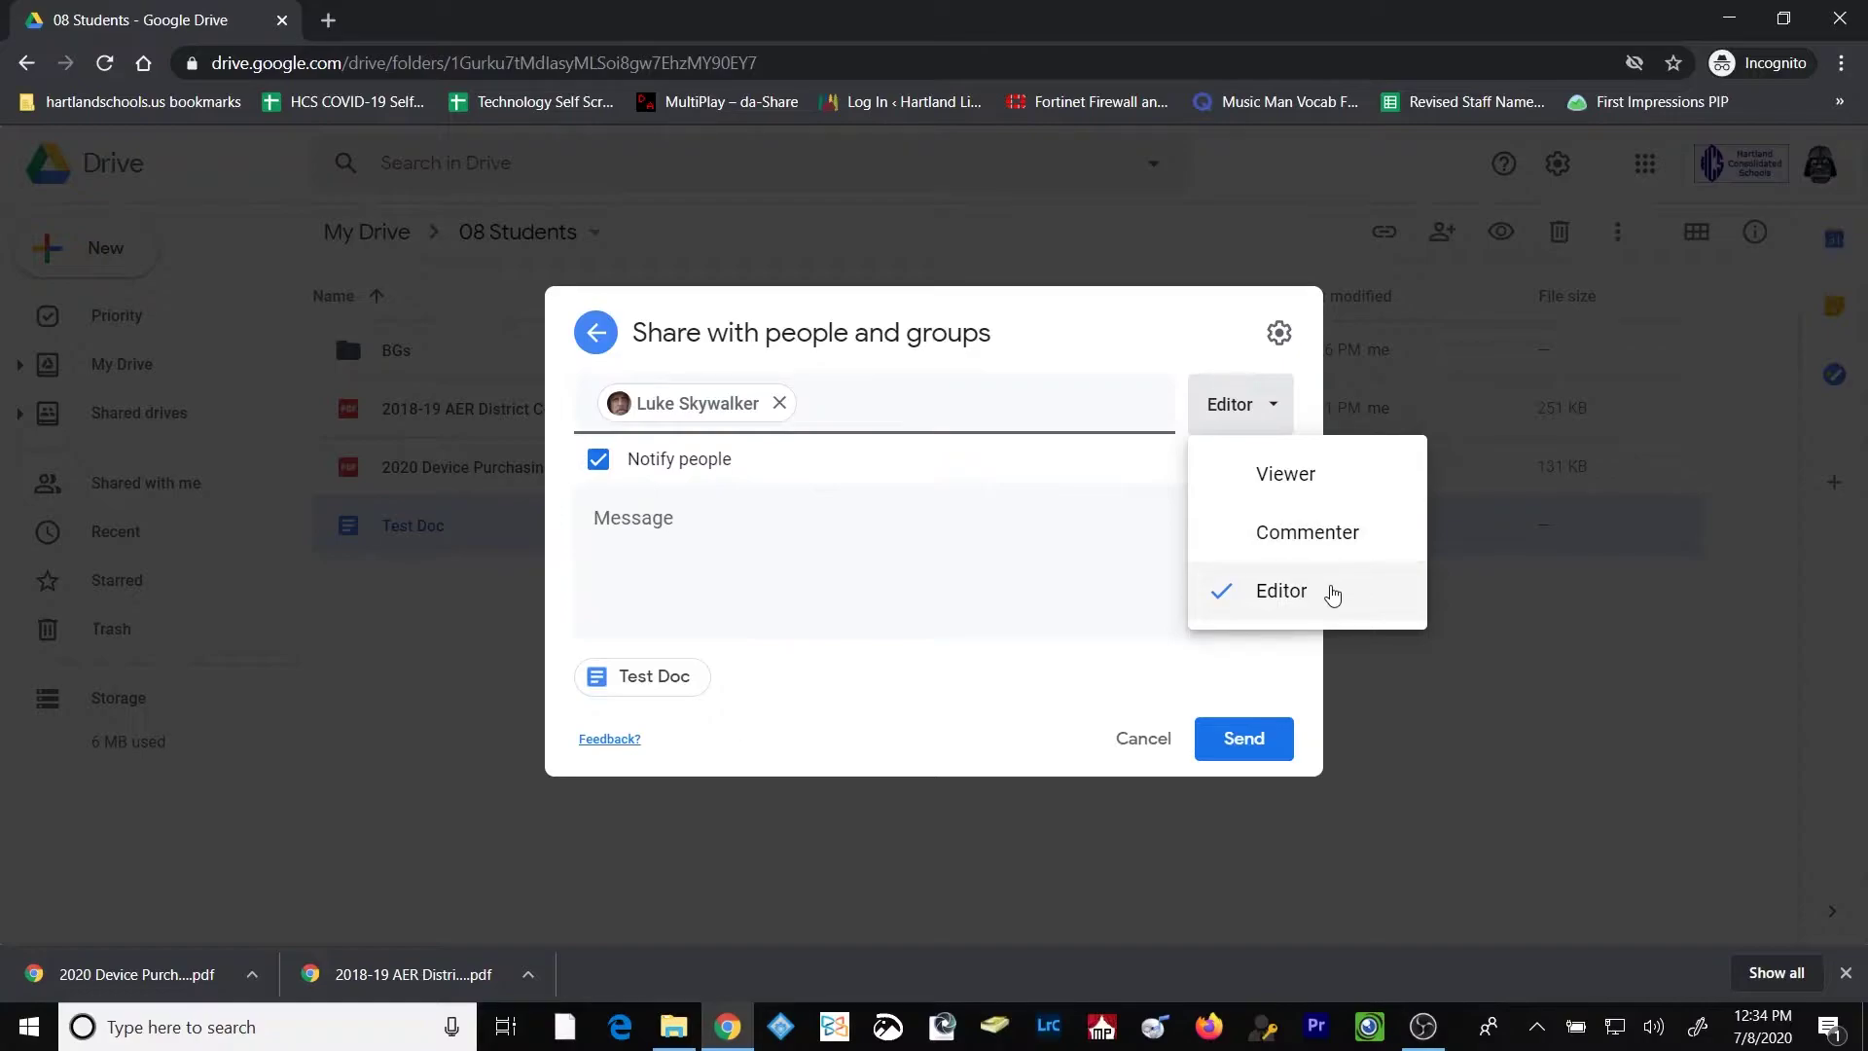
pyautogui.click(1136, 316)
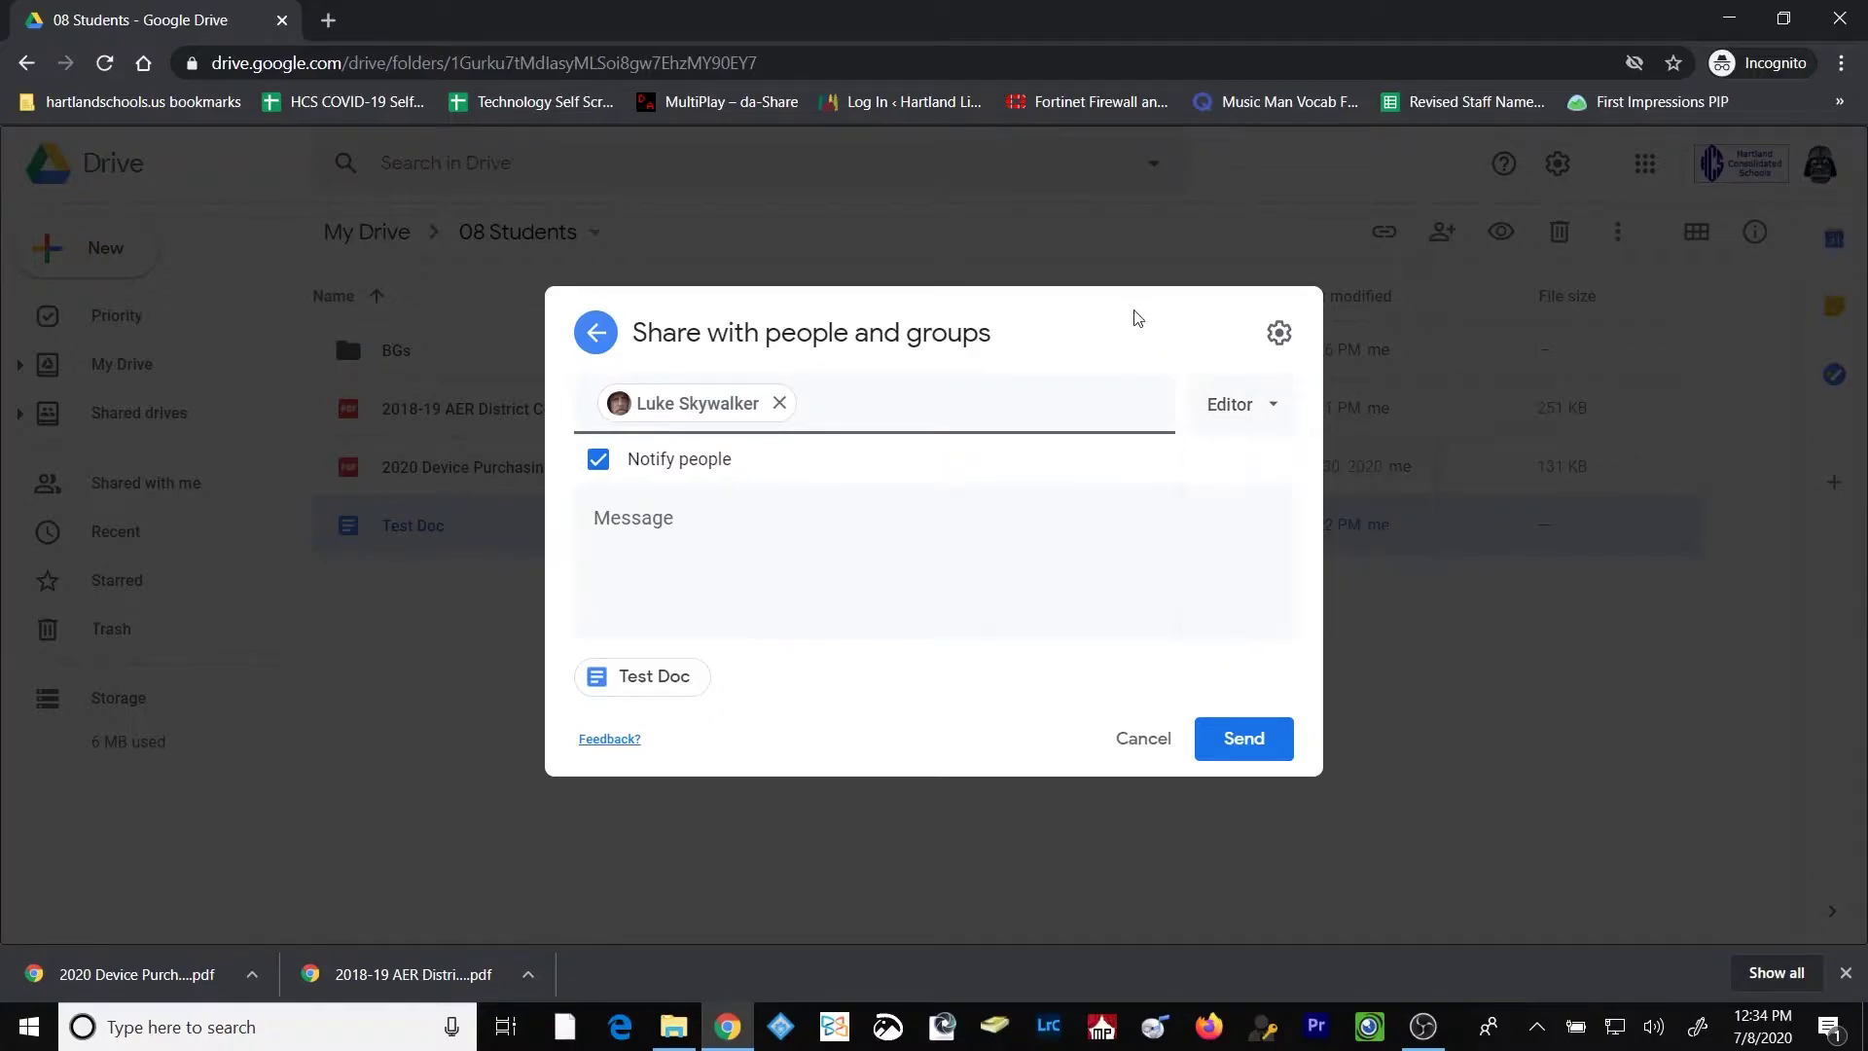
# - Turn off both sharing settings: editors changing permissions and sharing, and viewers and commenters seeing the download, print and copy option
pyautogui.click(1281, 334)
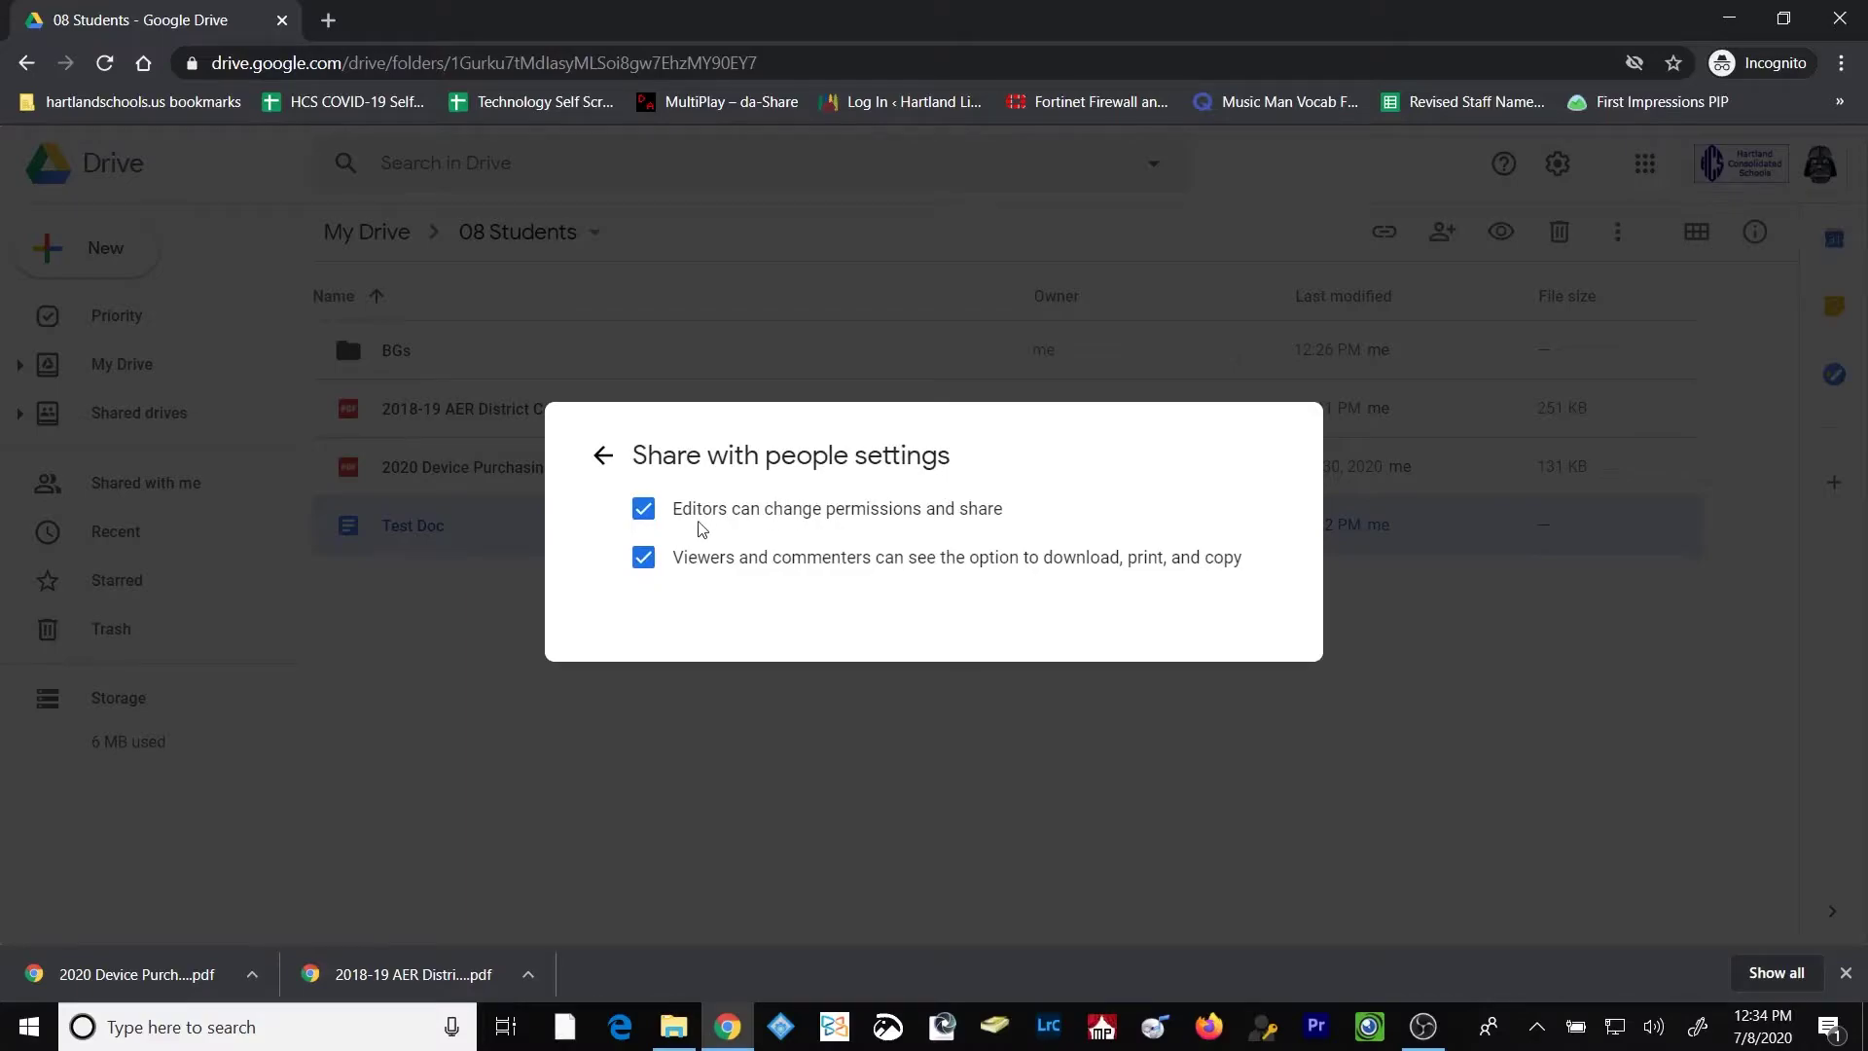
pyautogui.click(658, 518)
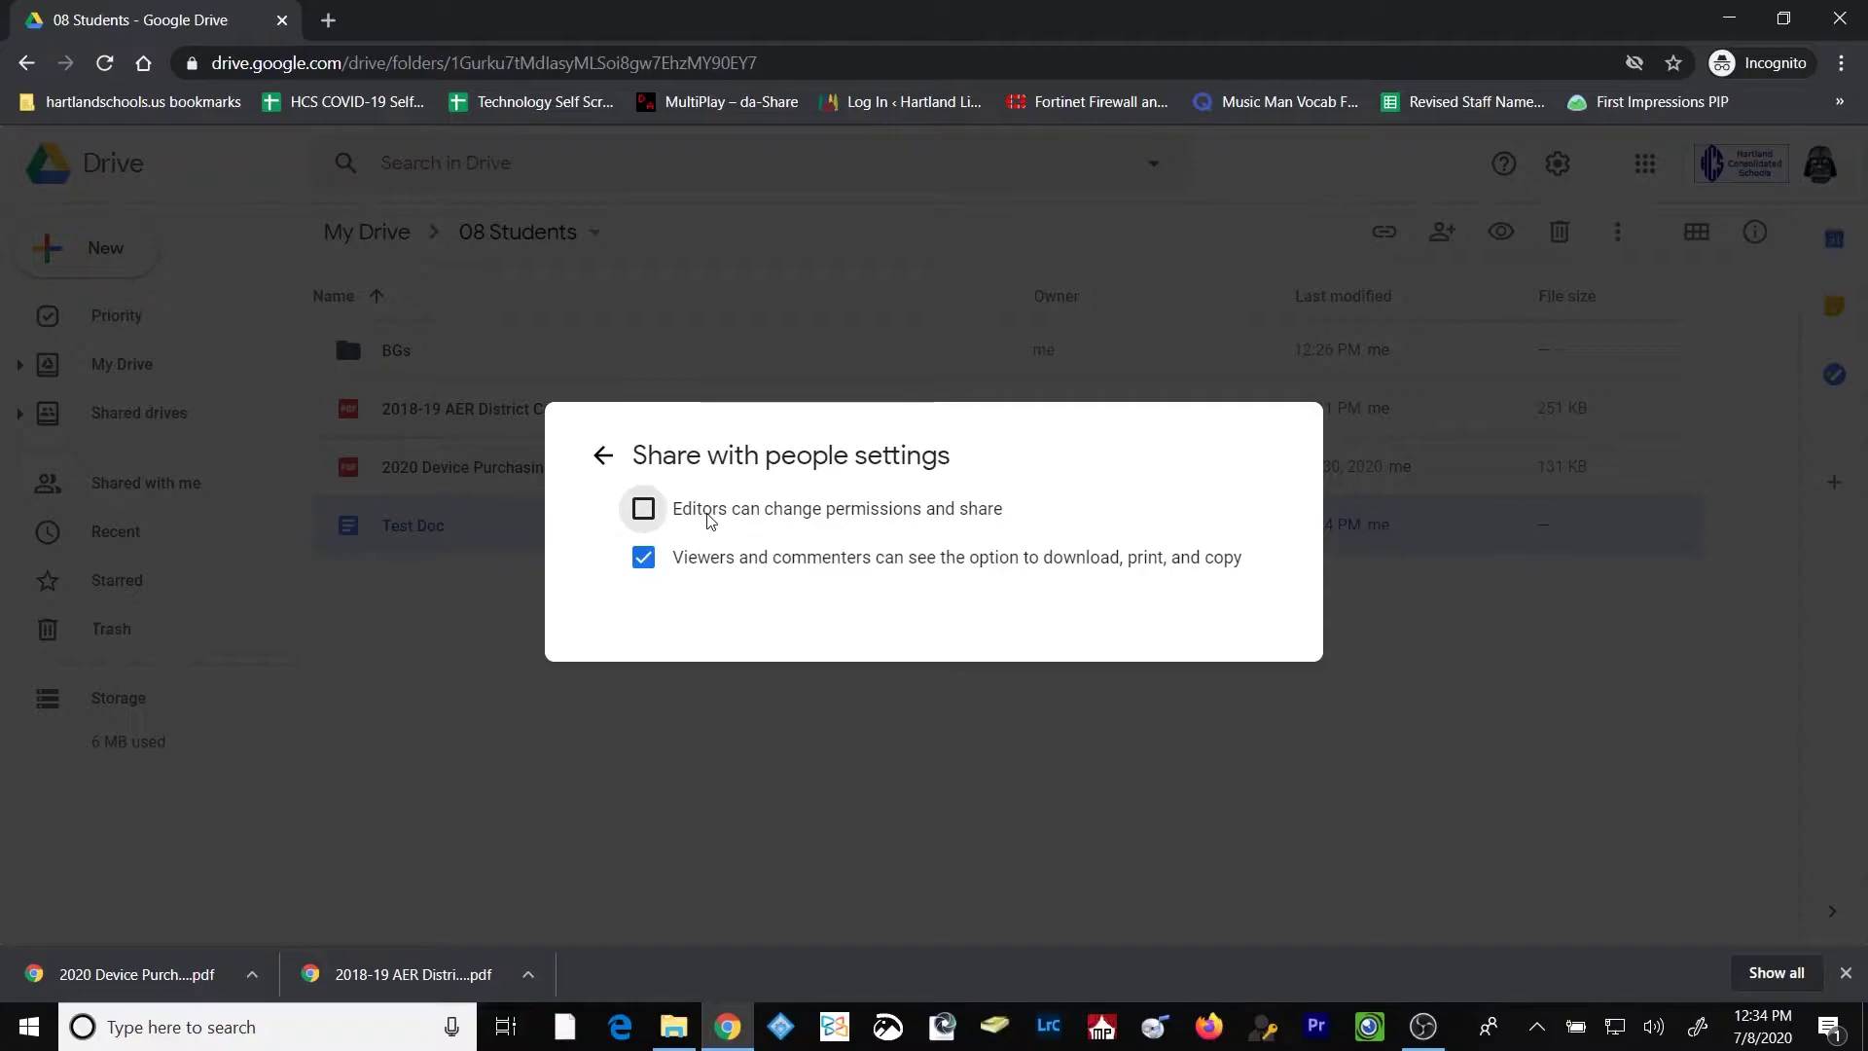
pyautogui.click(646, 565)
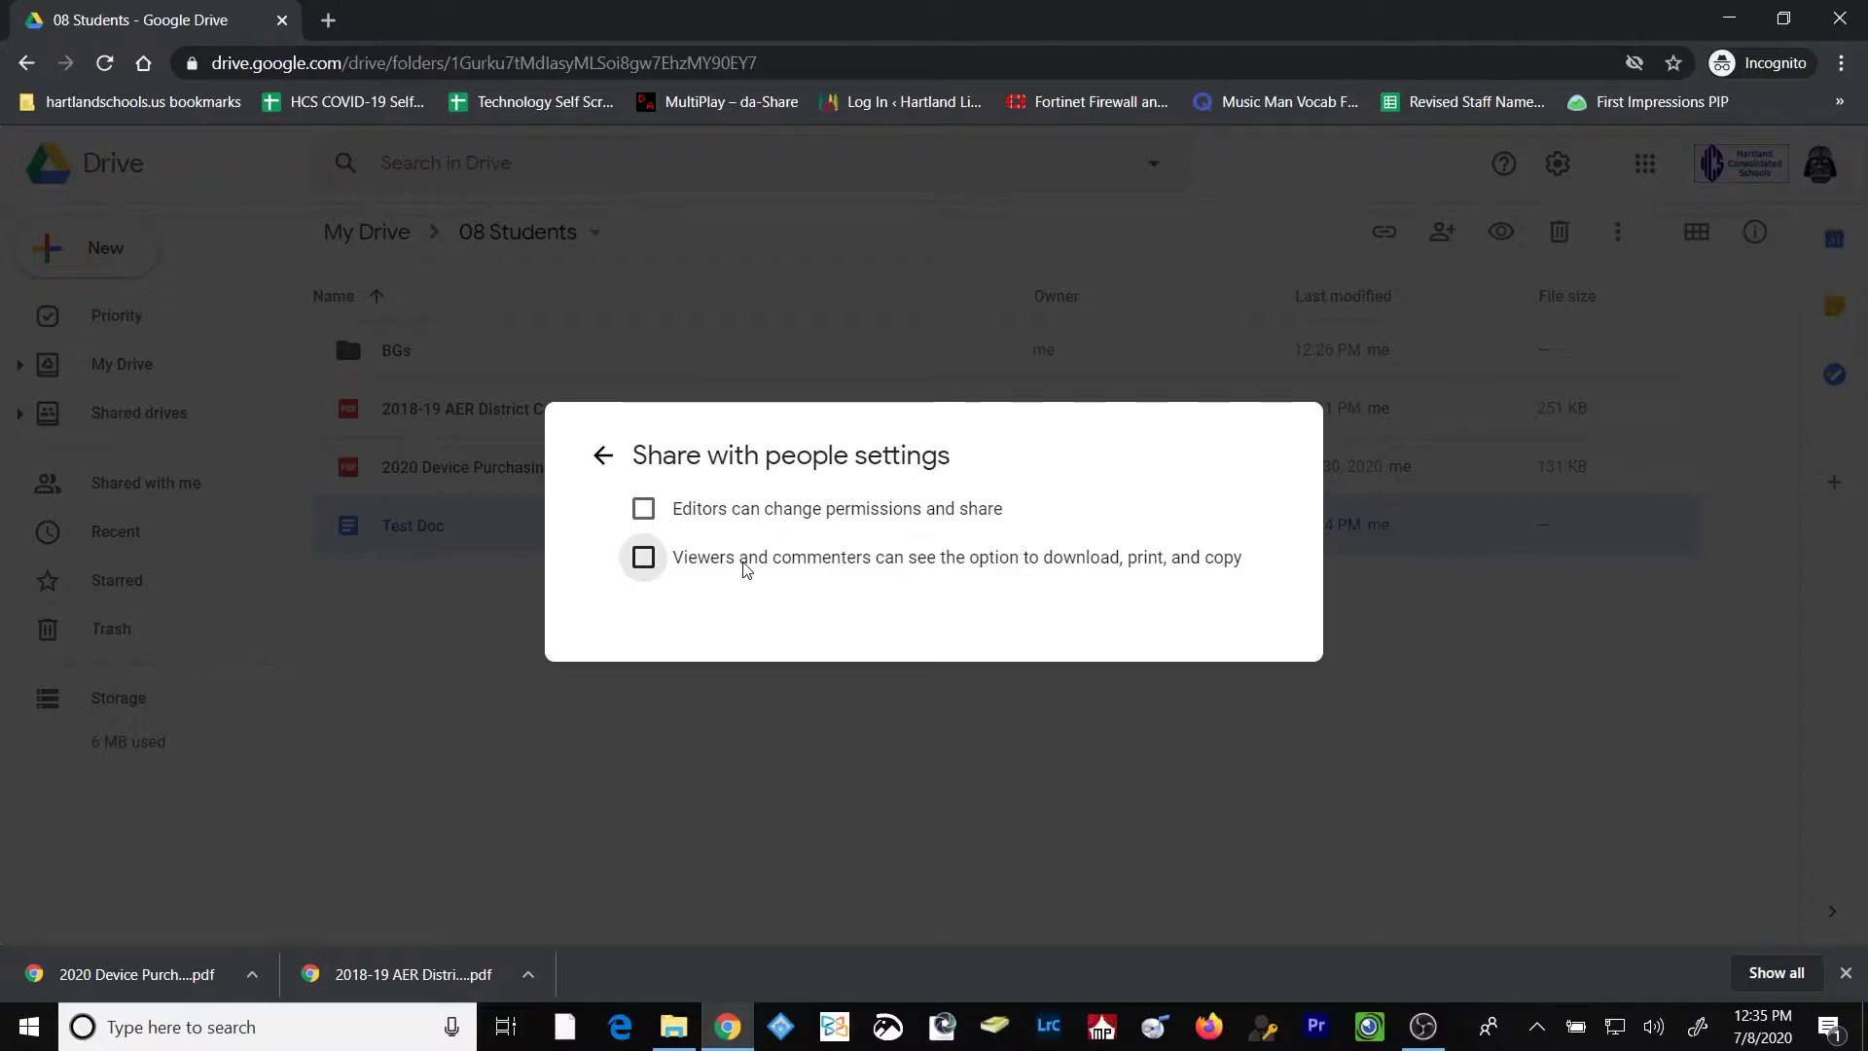
pyautogui.click(604, 455)
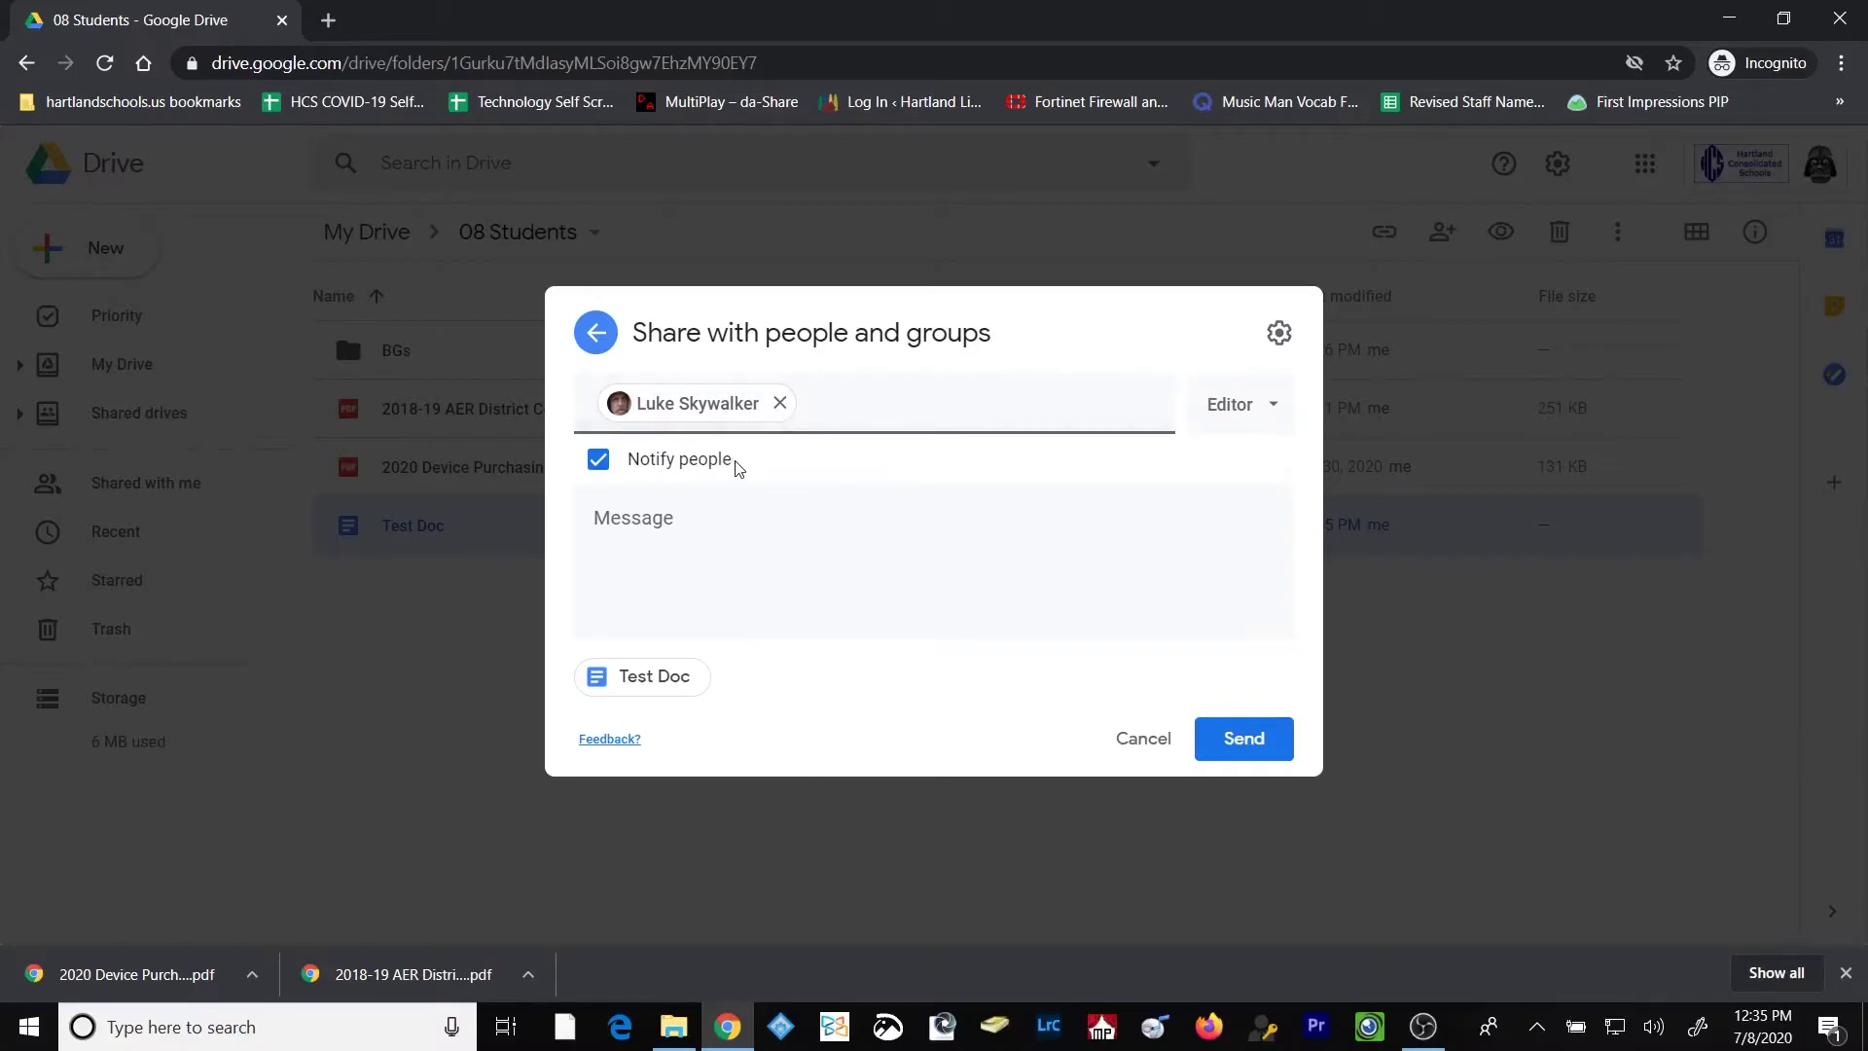
# - Add the message "This is the file you were looking for." and send the Test Doc invitation
pyautogui.click(663, 531)
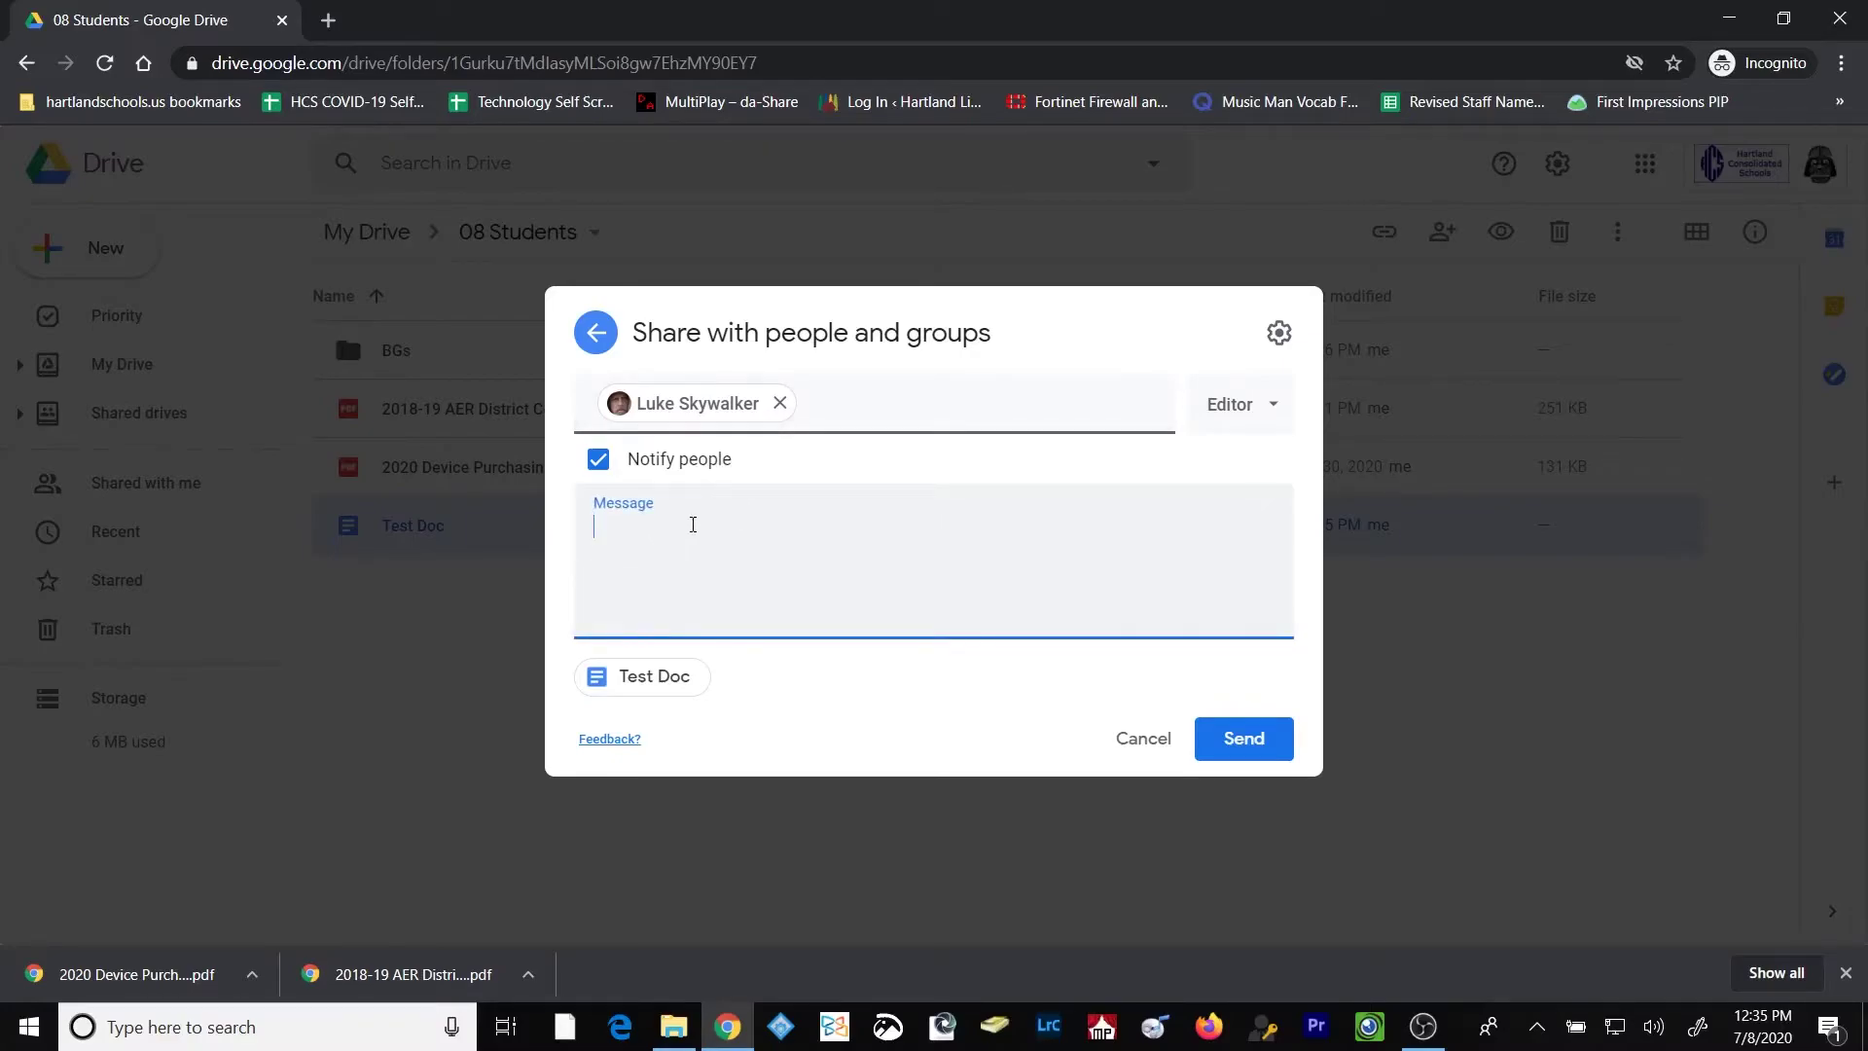
pyautogui.write('This is the file you were looking for.')
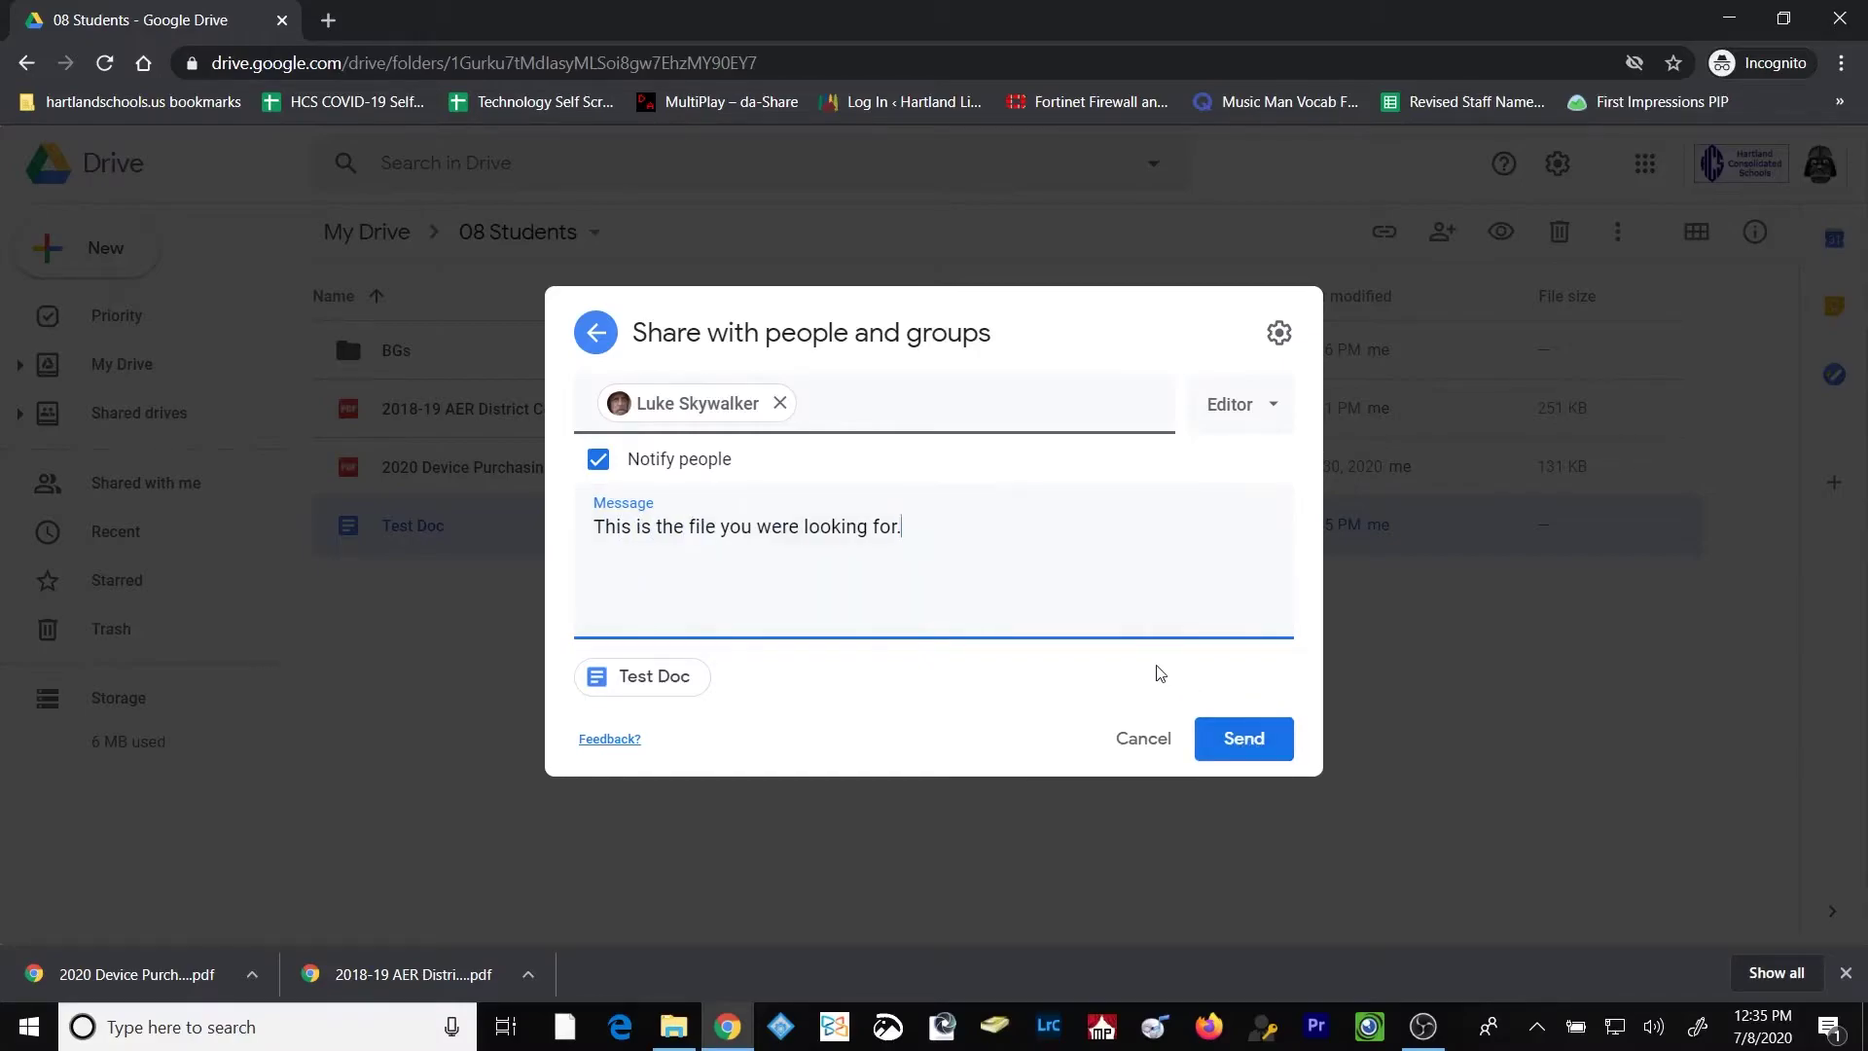
pyautogui.click(1256, 744)
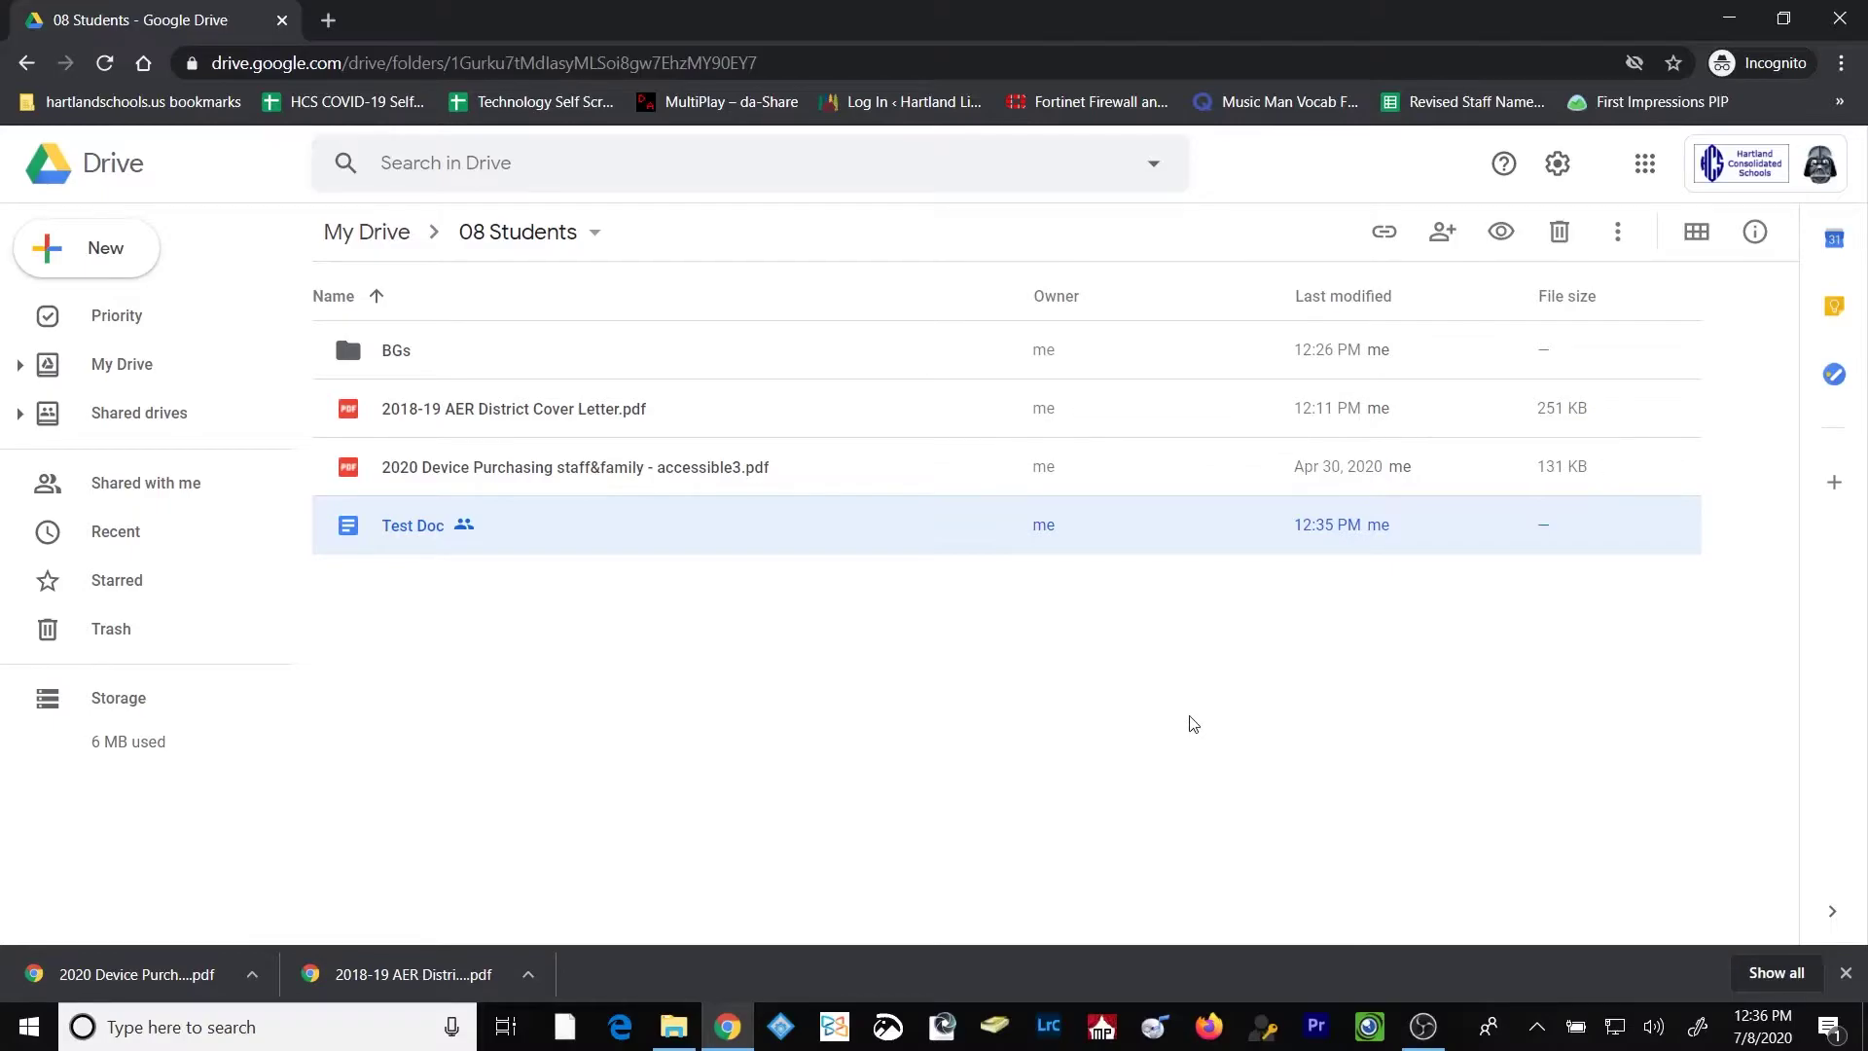
# - Reopen sharing for Test Doc, change its link access to Hartlandschools.us and dismiss the tip
pyautogui.rightClick(424, 528)
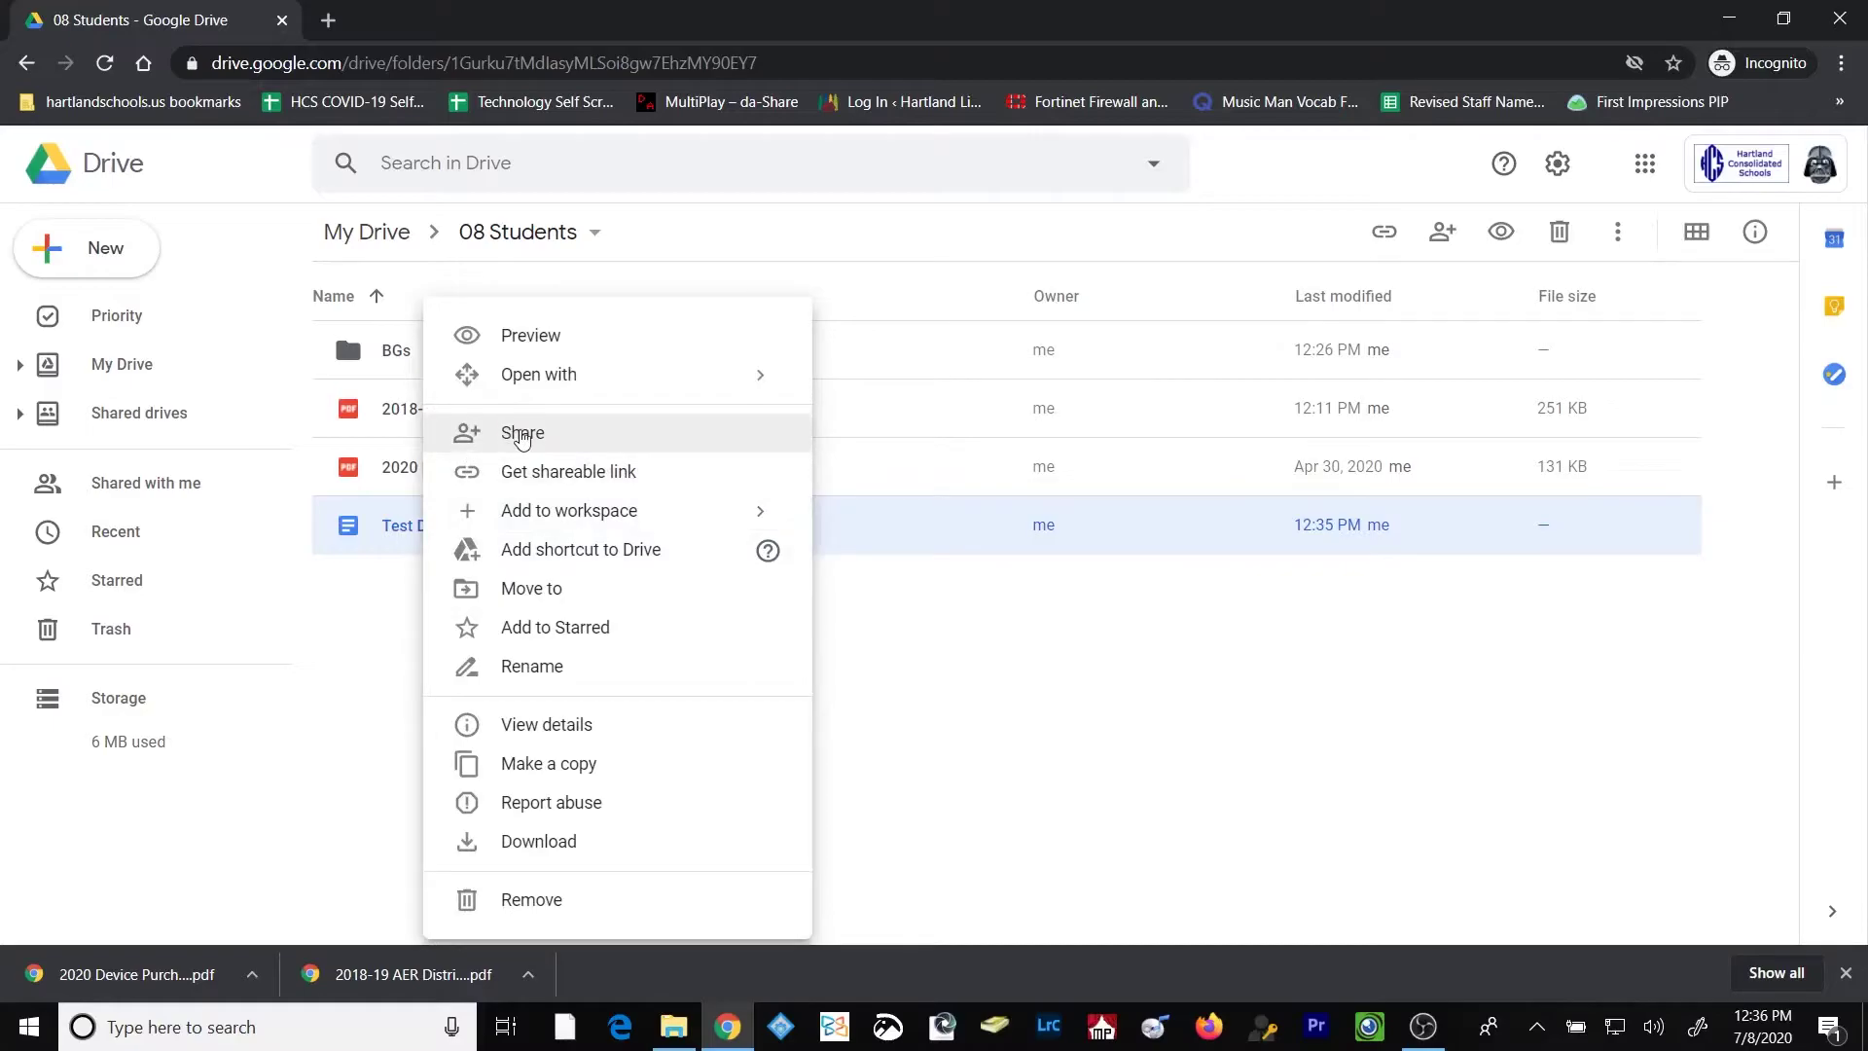
pyautogui.click(553, 439)
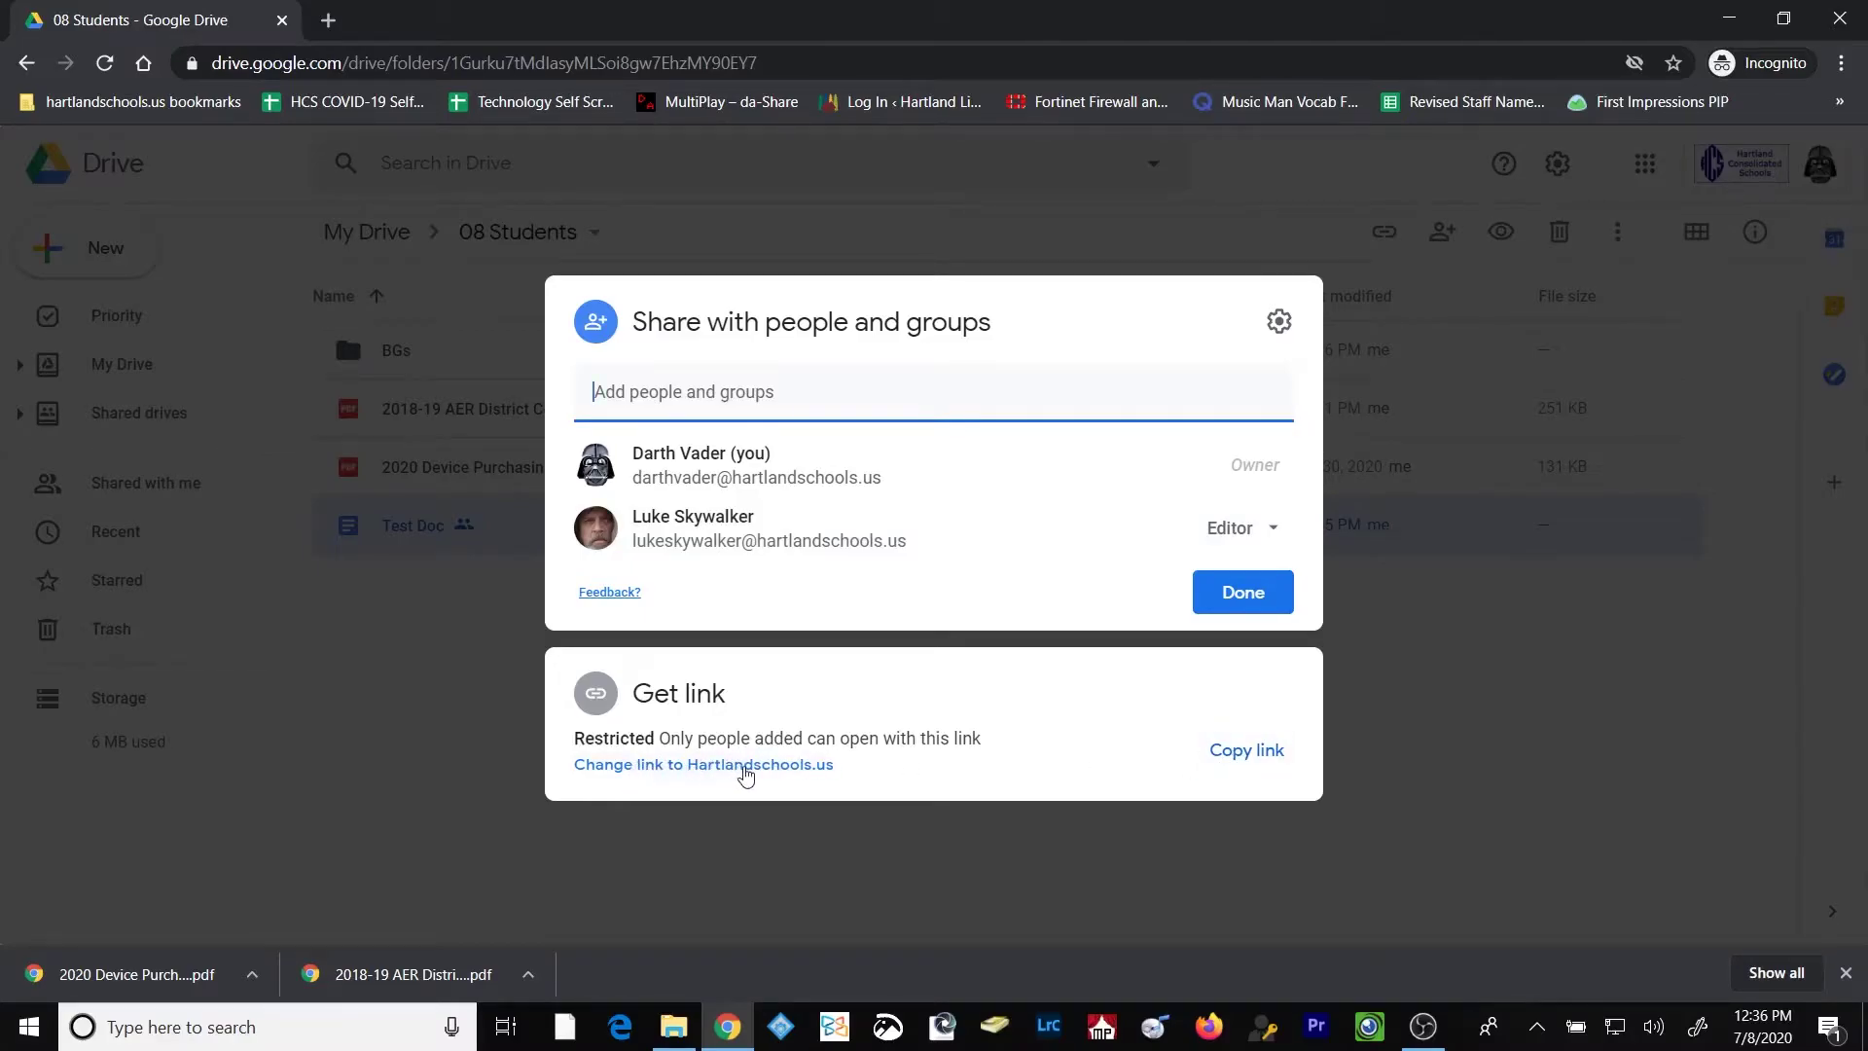
pyautogui.click(747, 766)
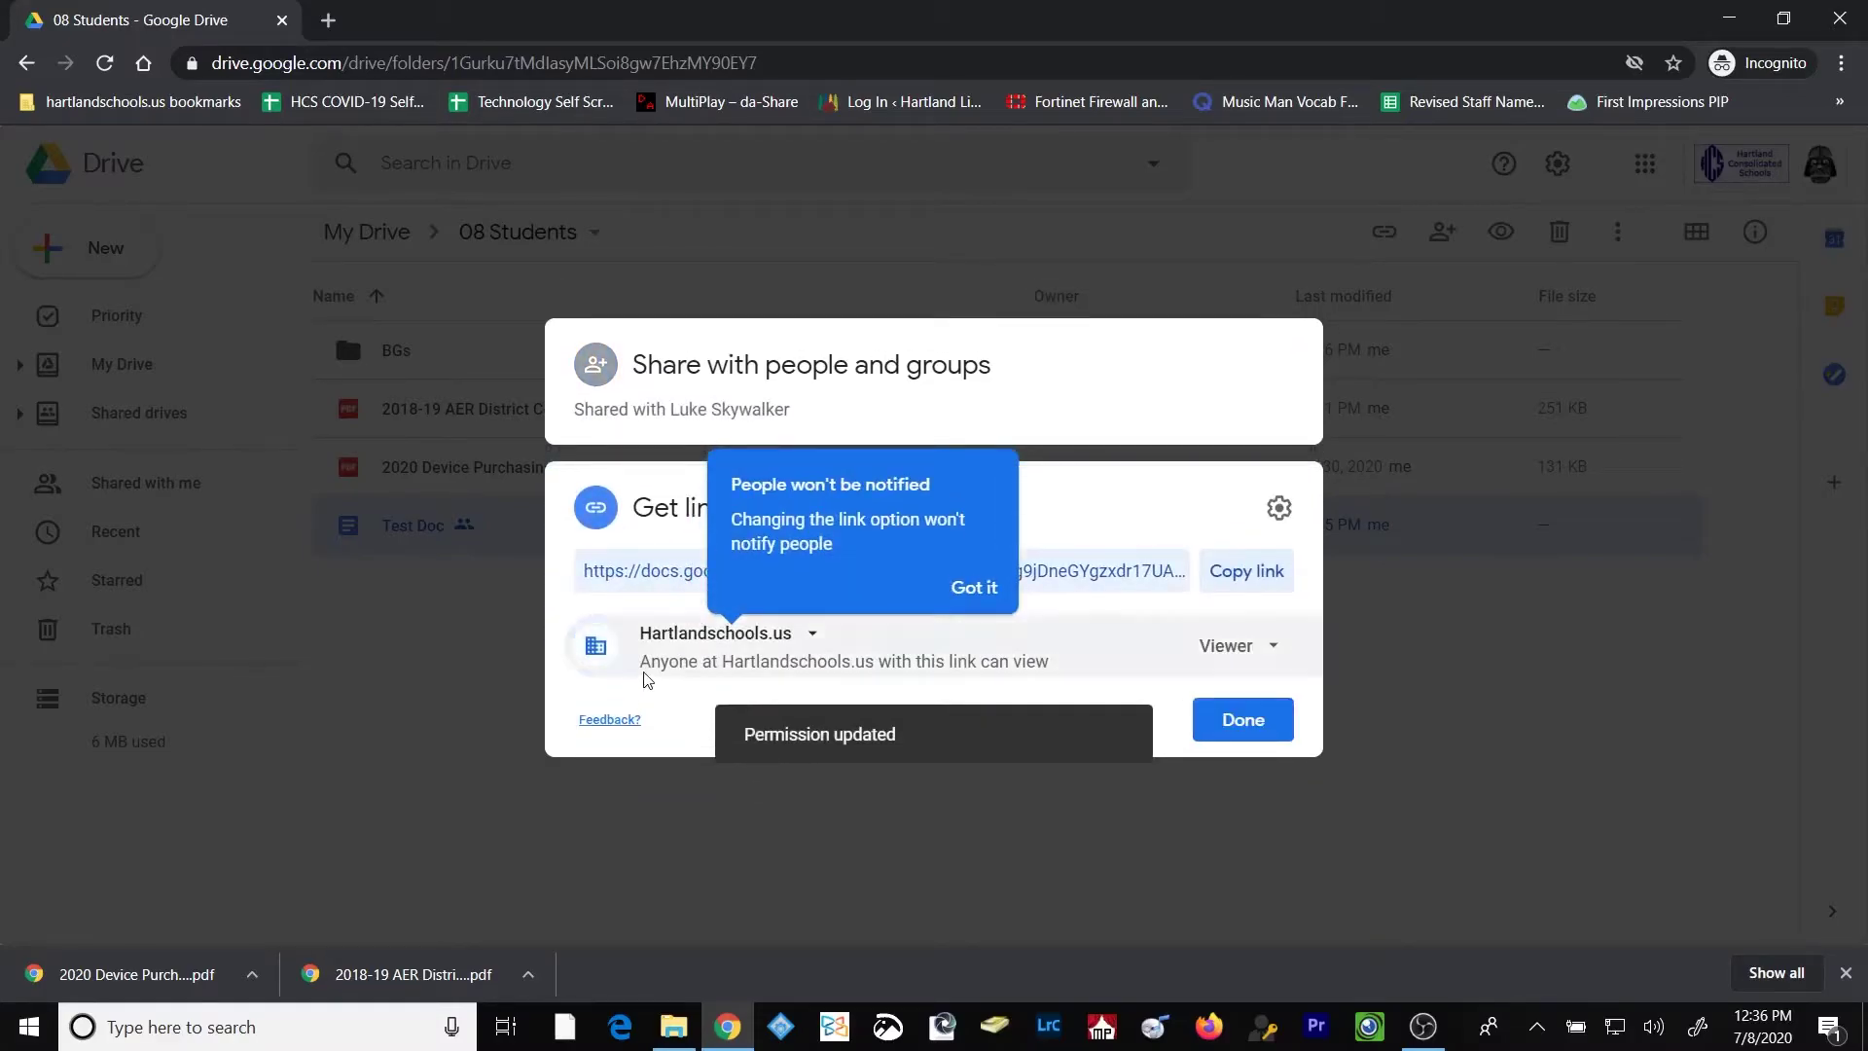
pyautogui.click(972, 592)
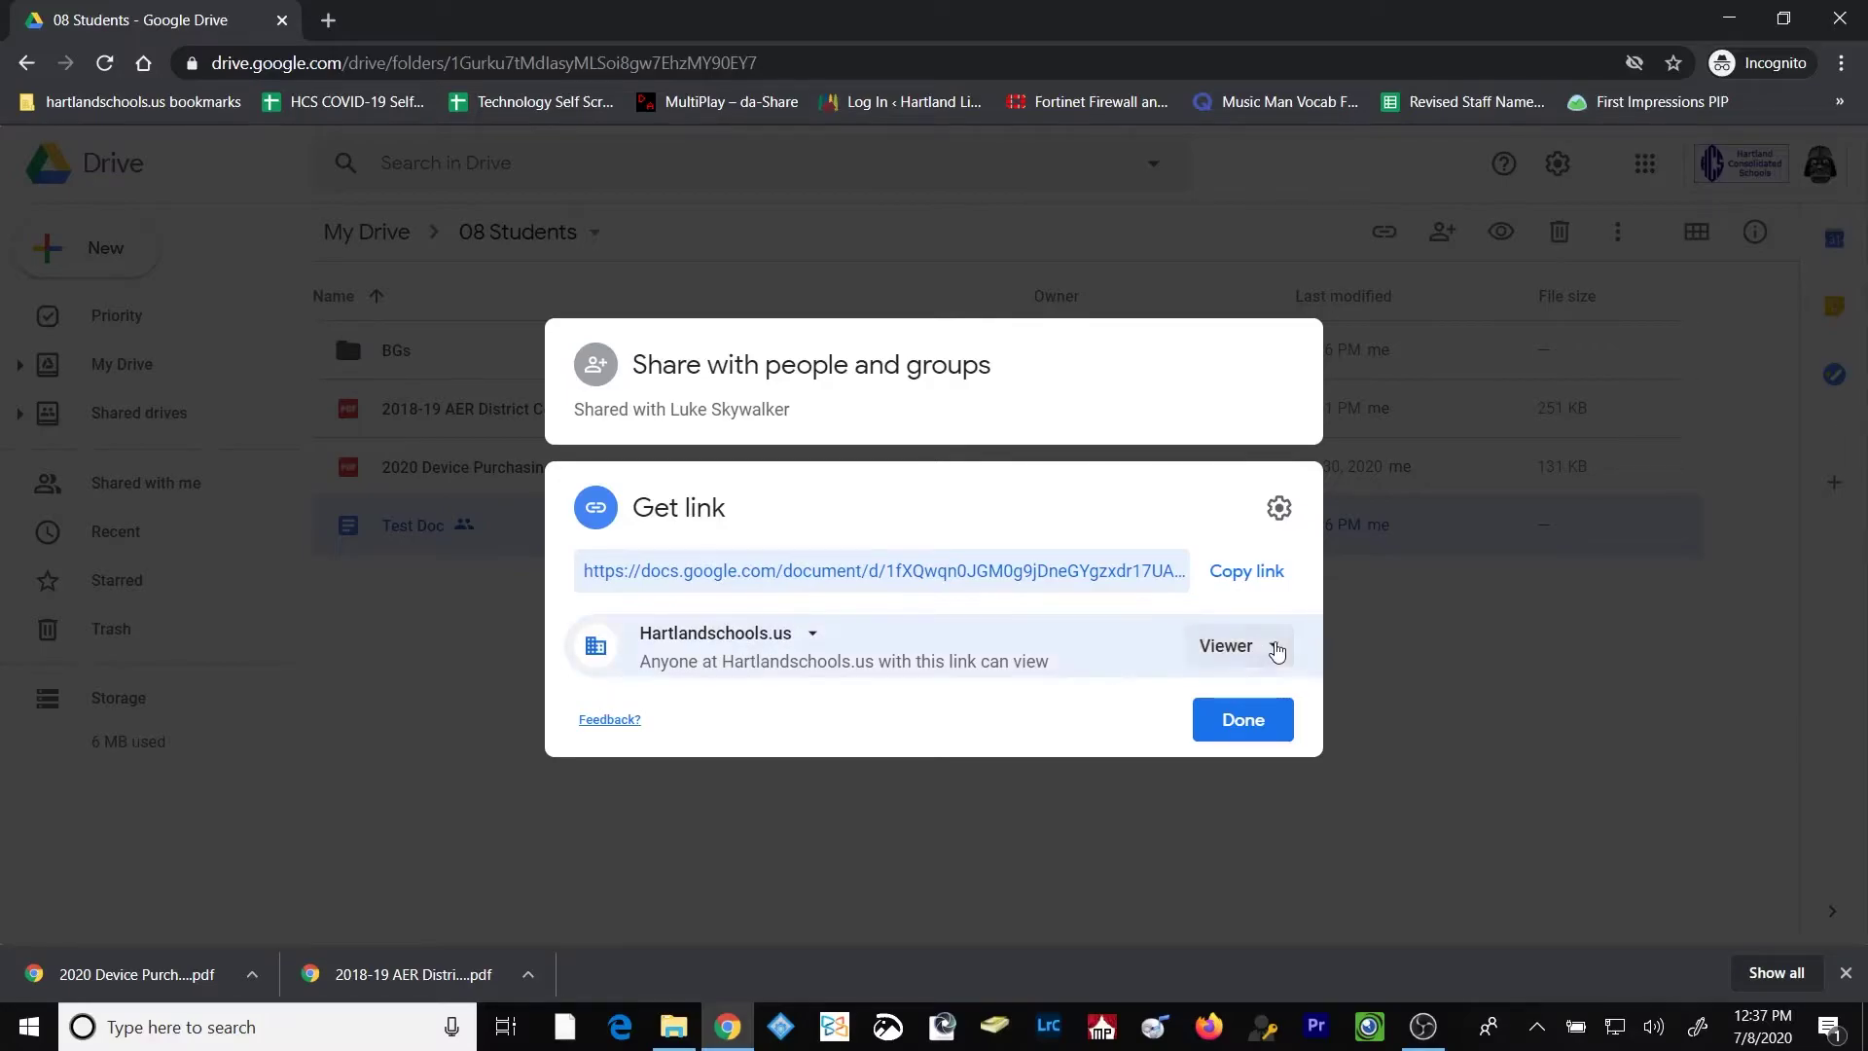
# - Review the role choices for the Hartlandschools.us link and its link settings, leaving them as they are
pyautogui.click(1275, 648)
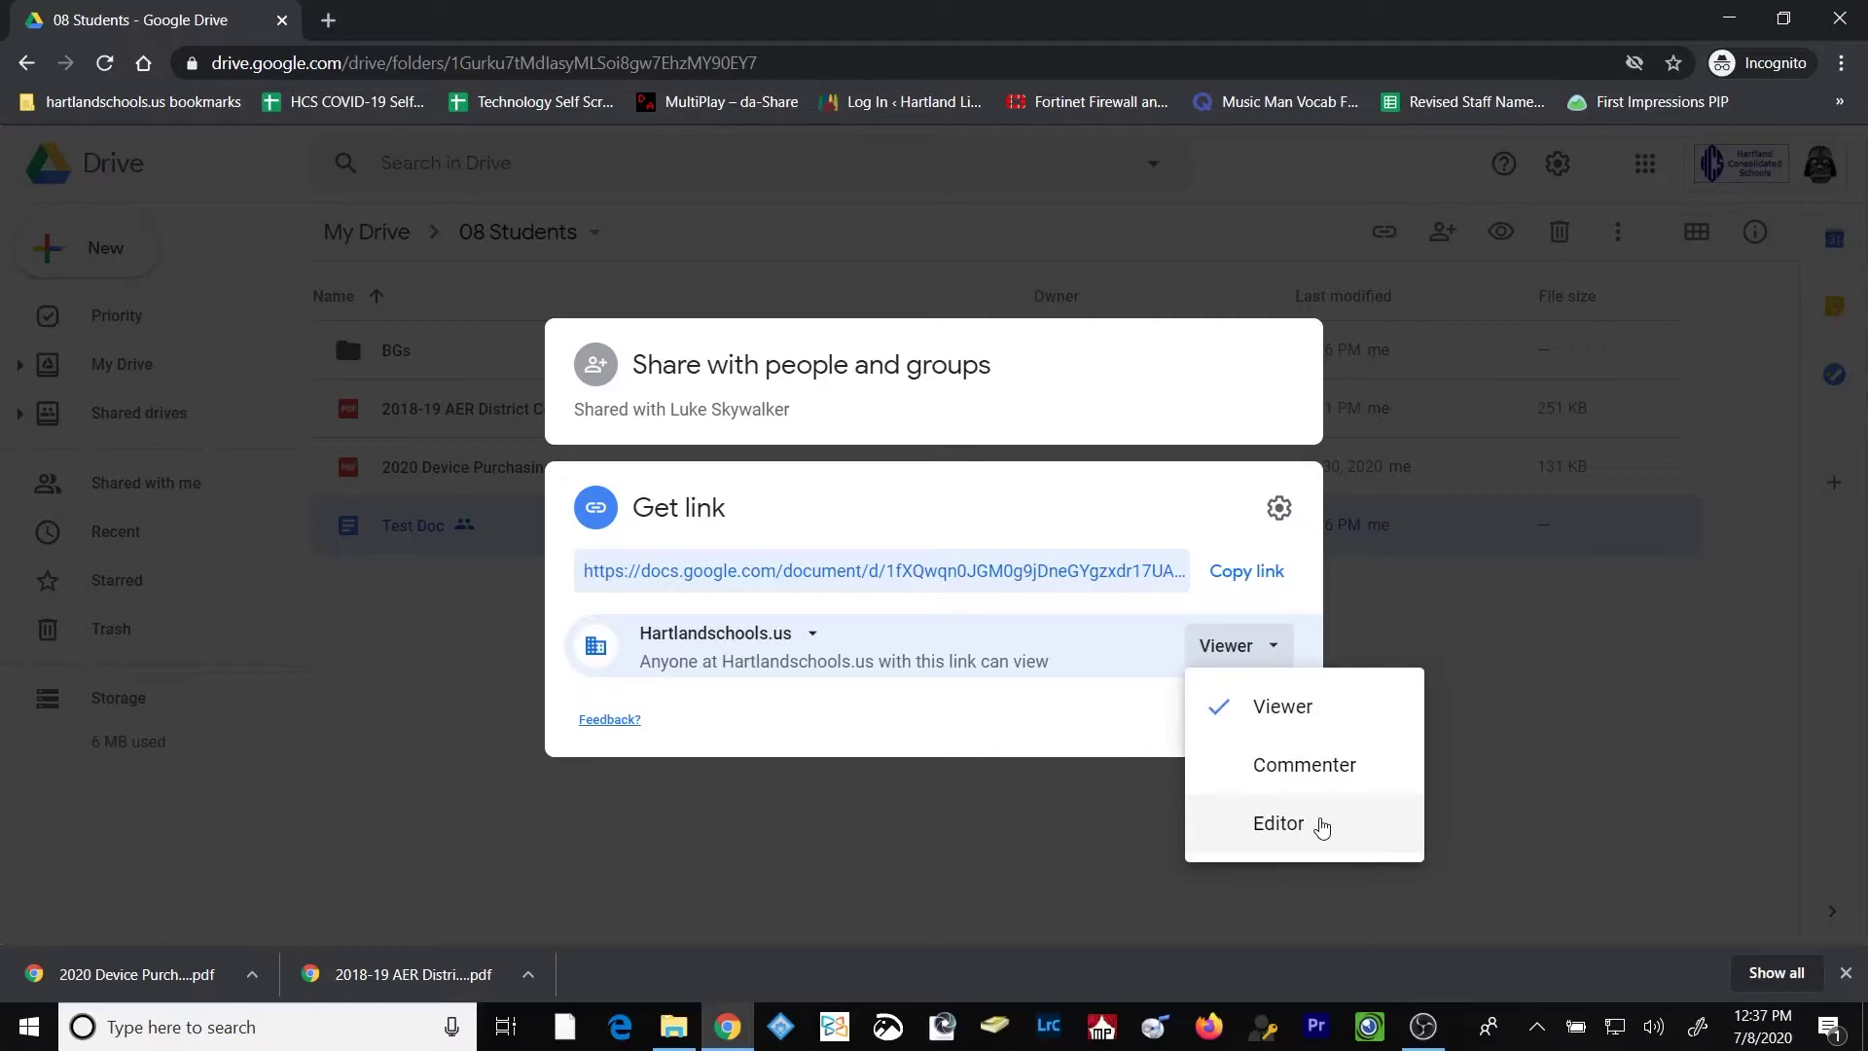
pyautogui.click(1104, 489)
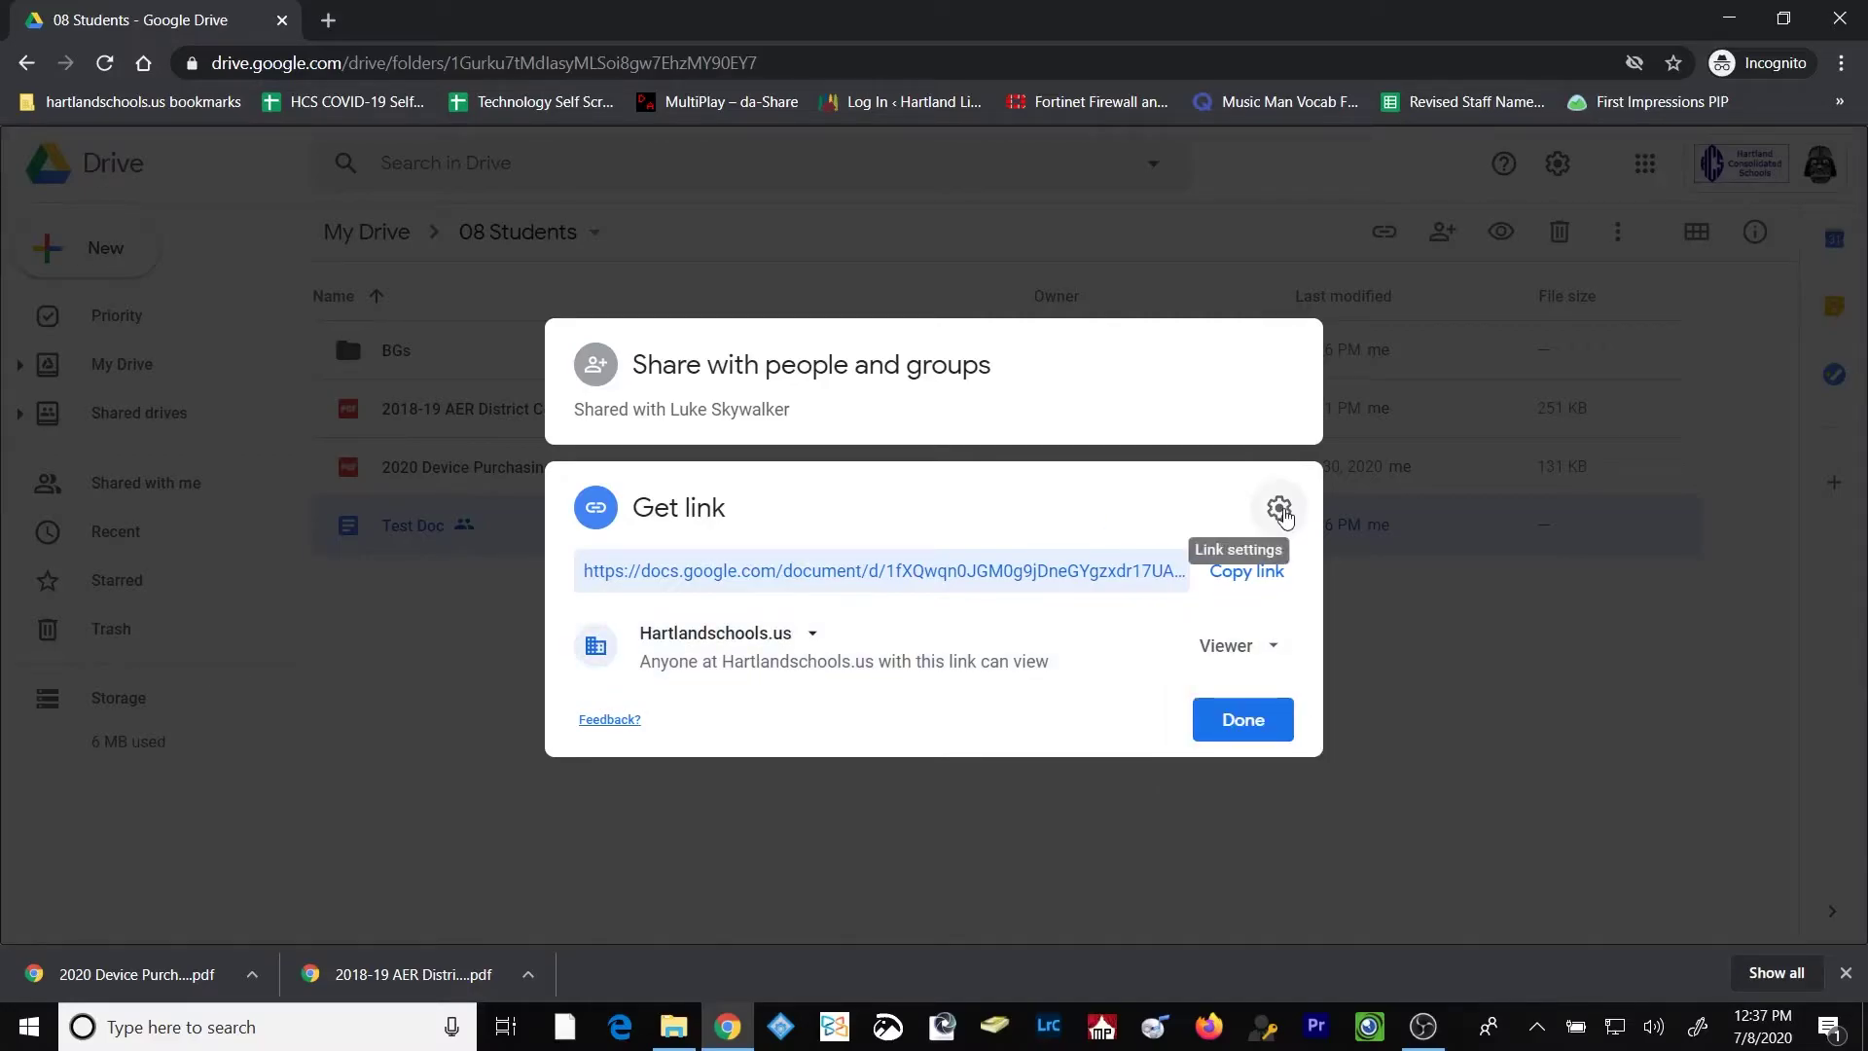
pyautogui.click(1280, 509)
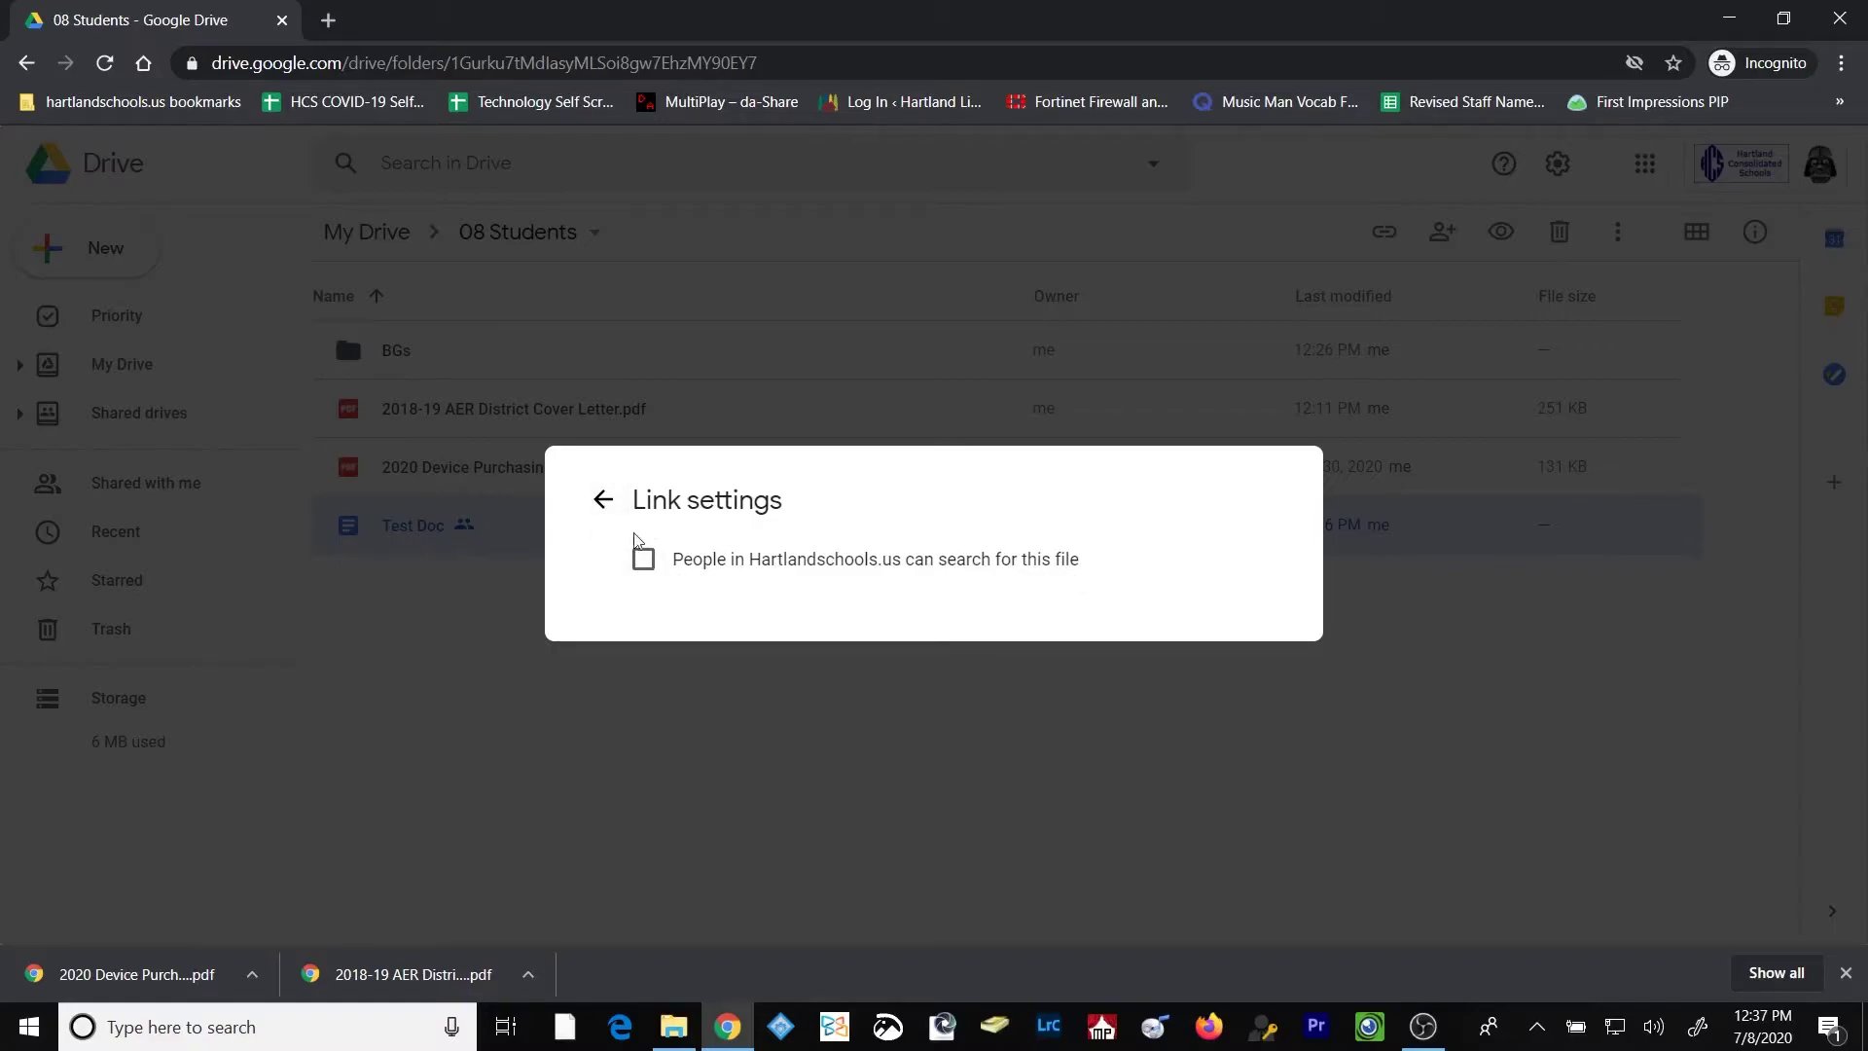
pyautogui.click(603, 499)
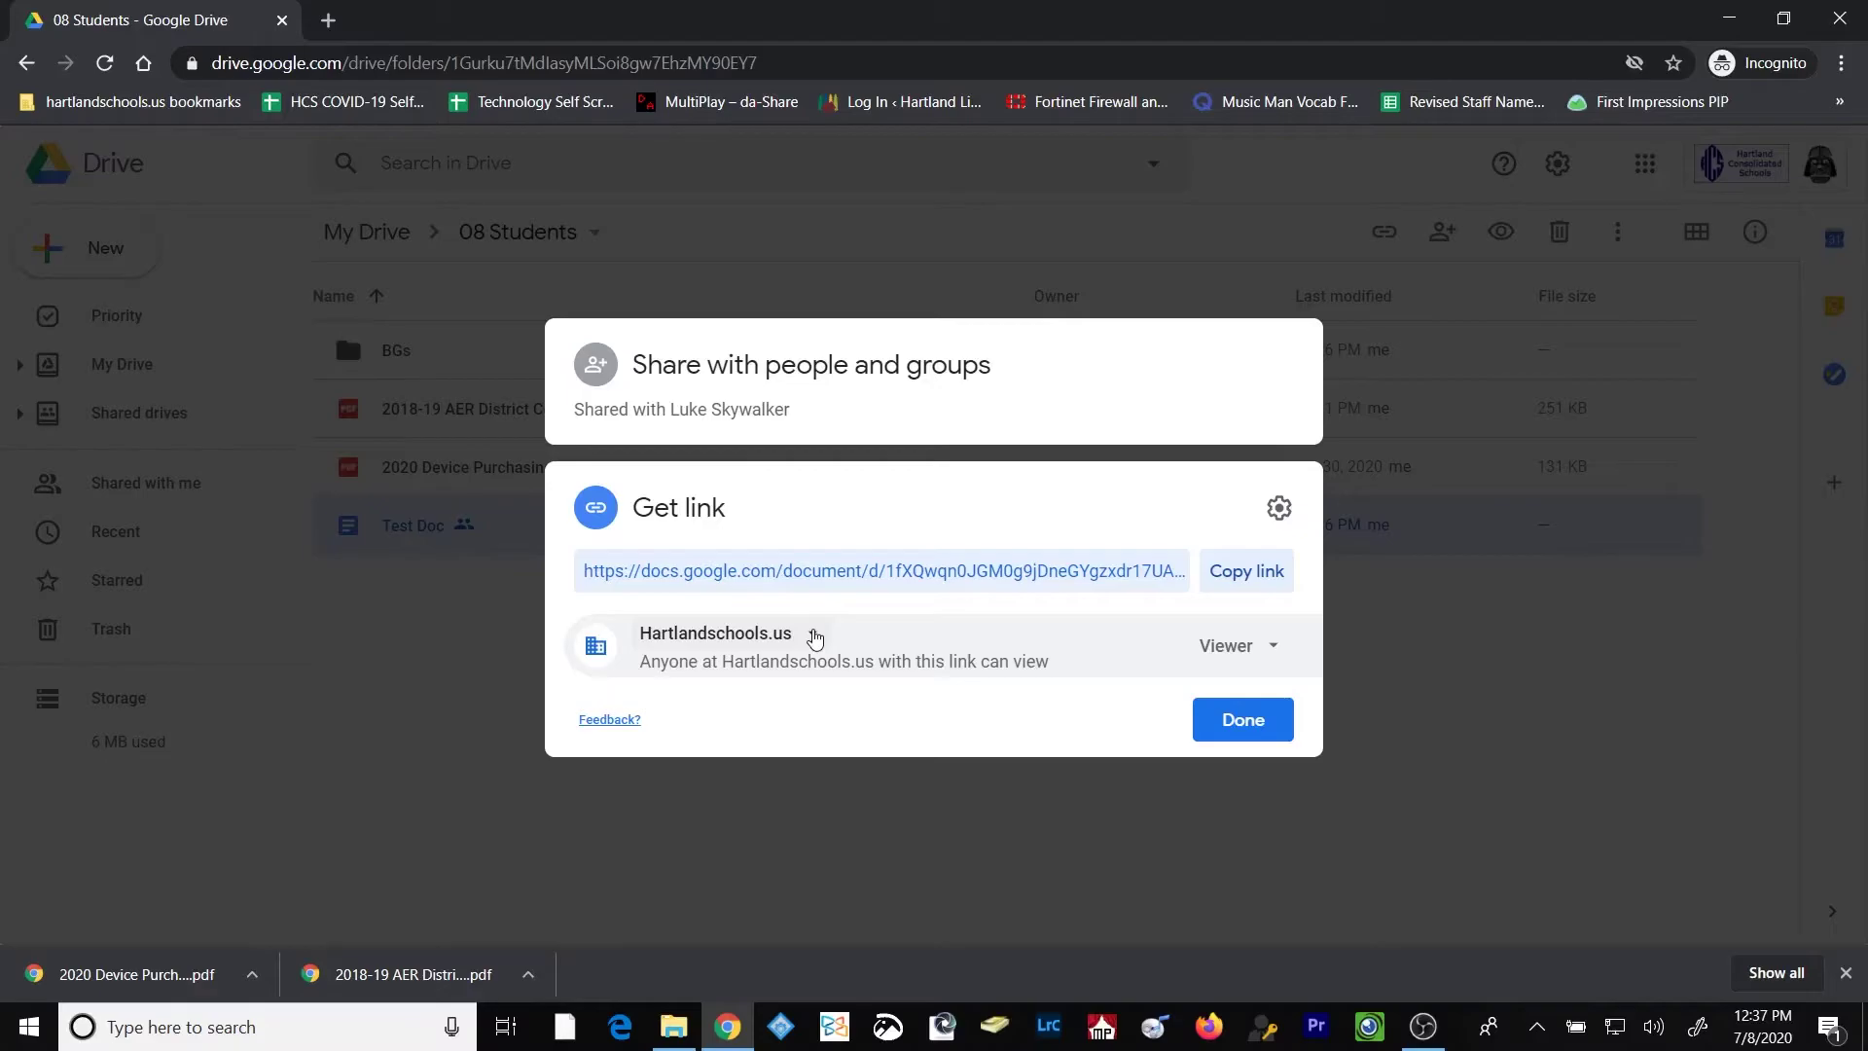
# - Change Test Doc's link access to Anyone with the link, copy the link and finish sharing
pyautogui.click(813, 635)
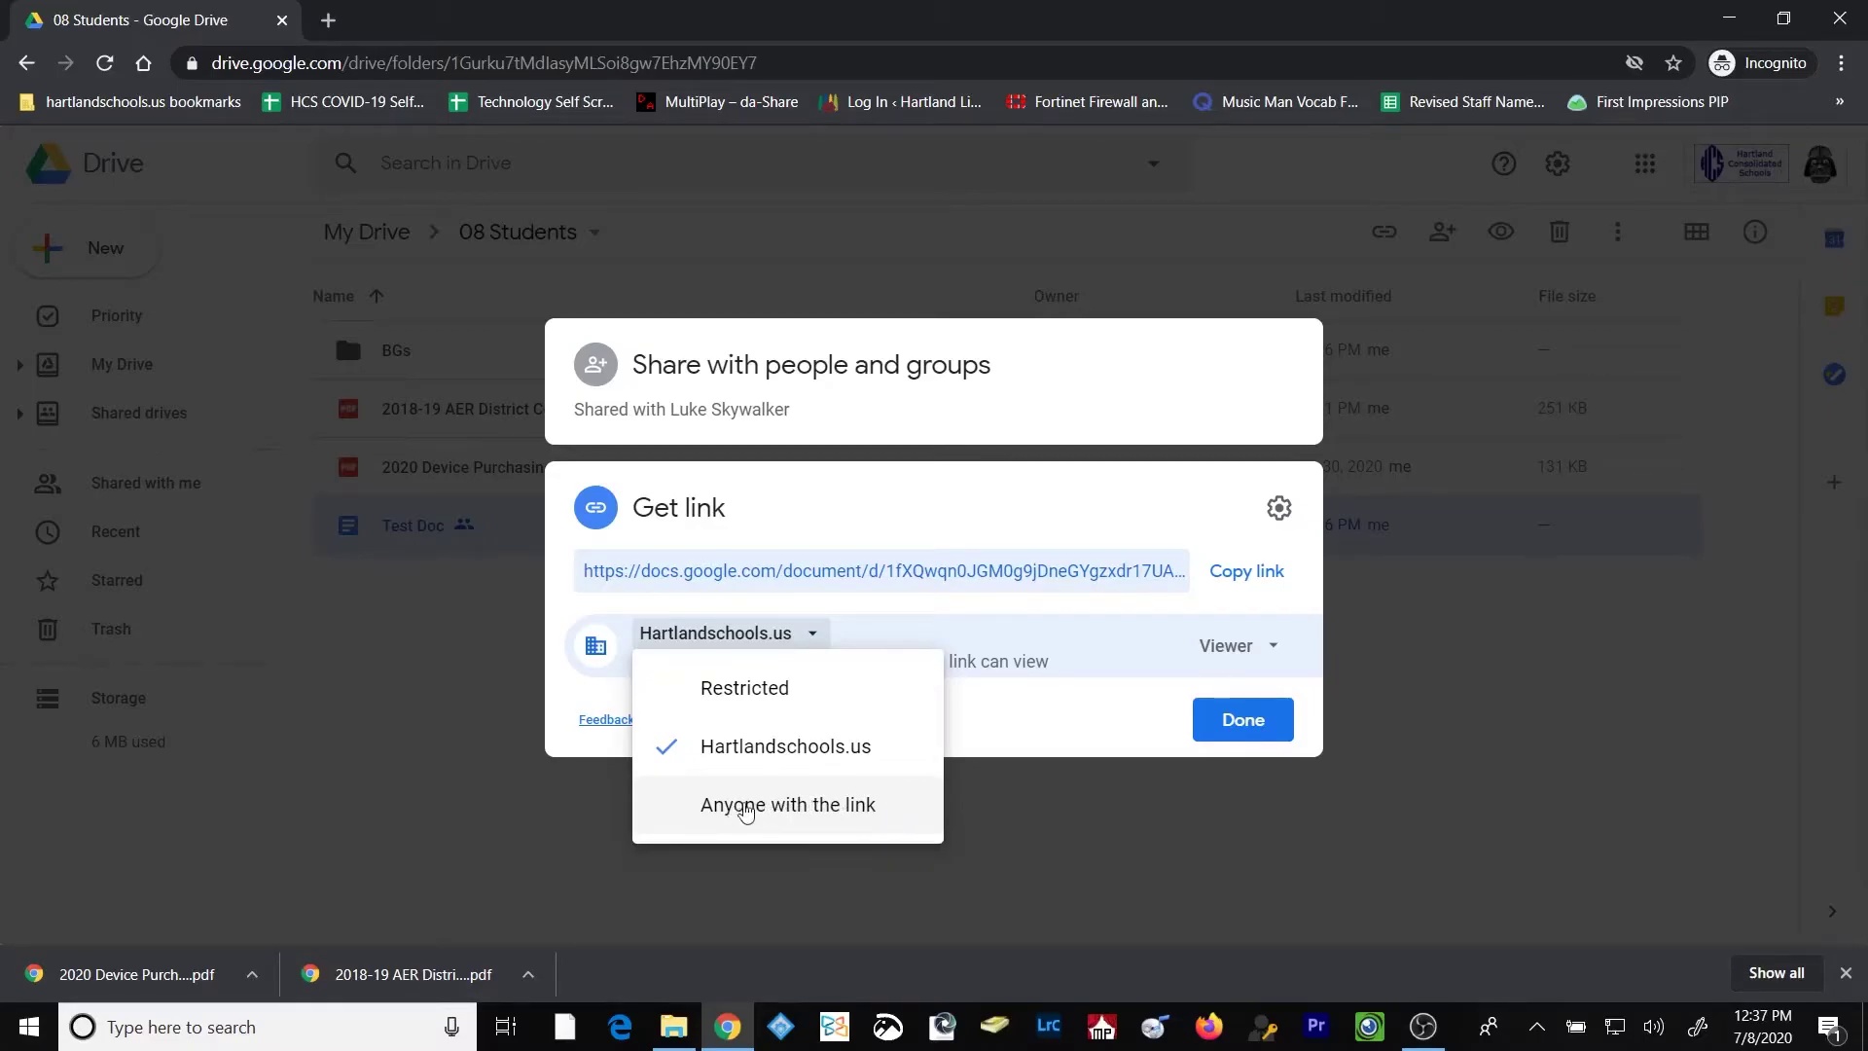
pyautogui.click(796, 812)
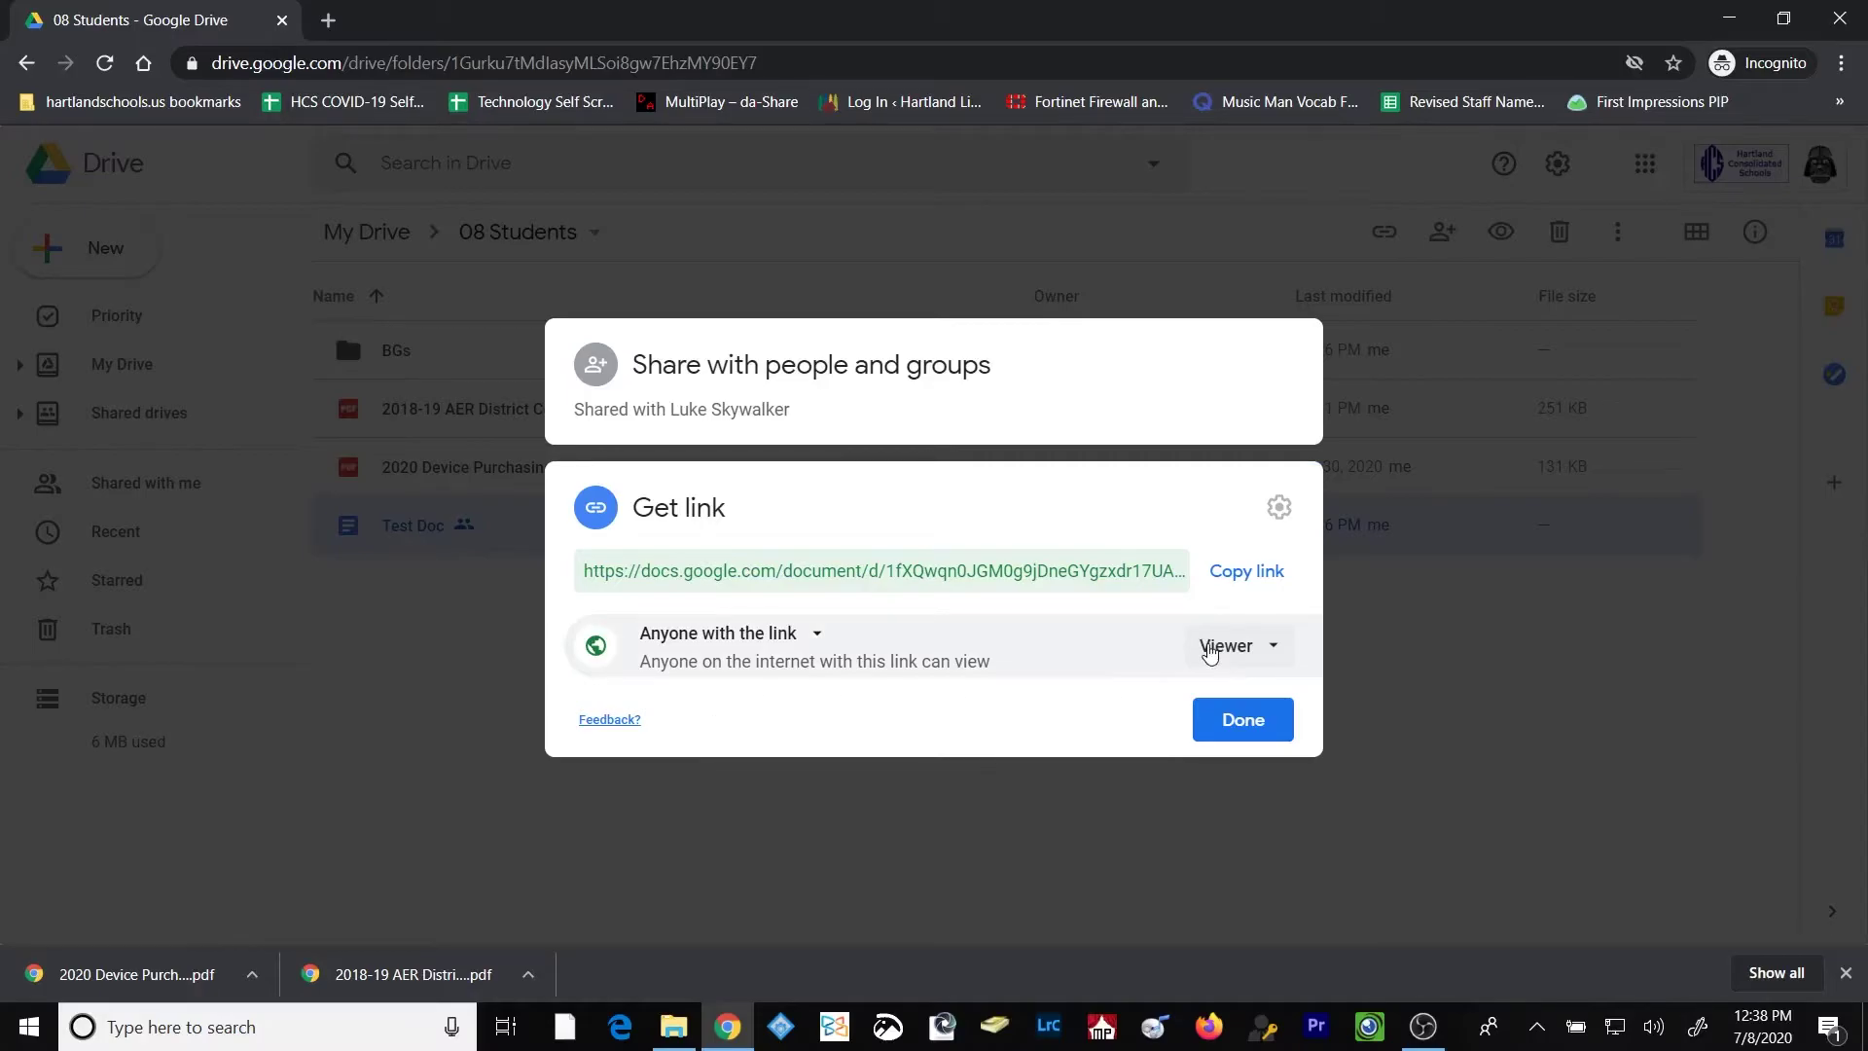
pyautogui.click(1249, 581)
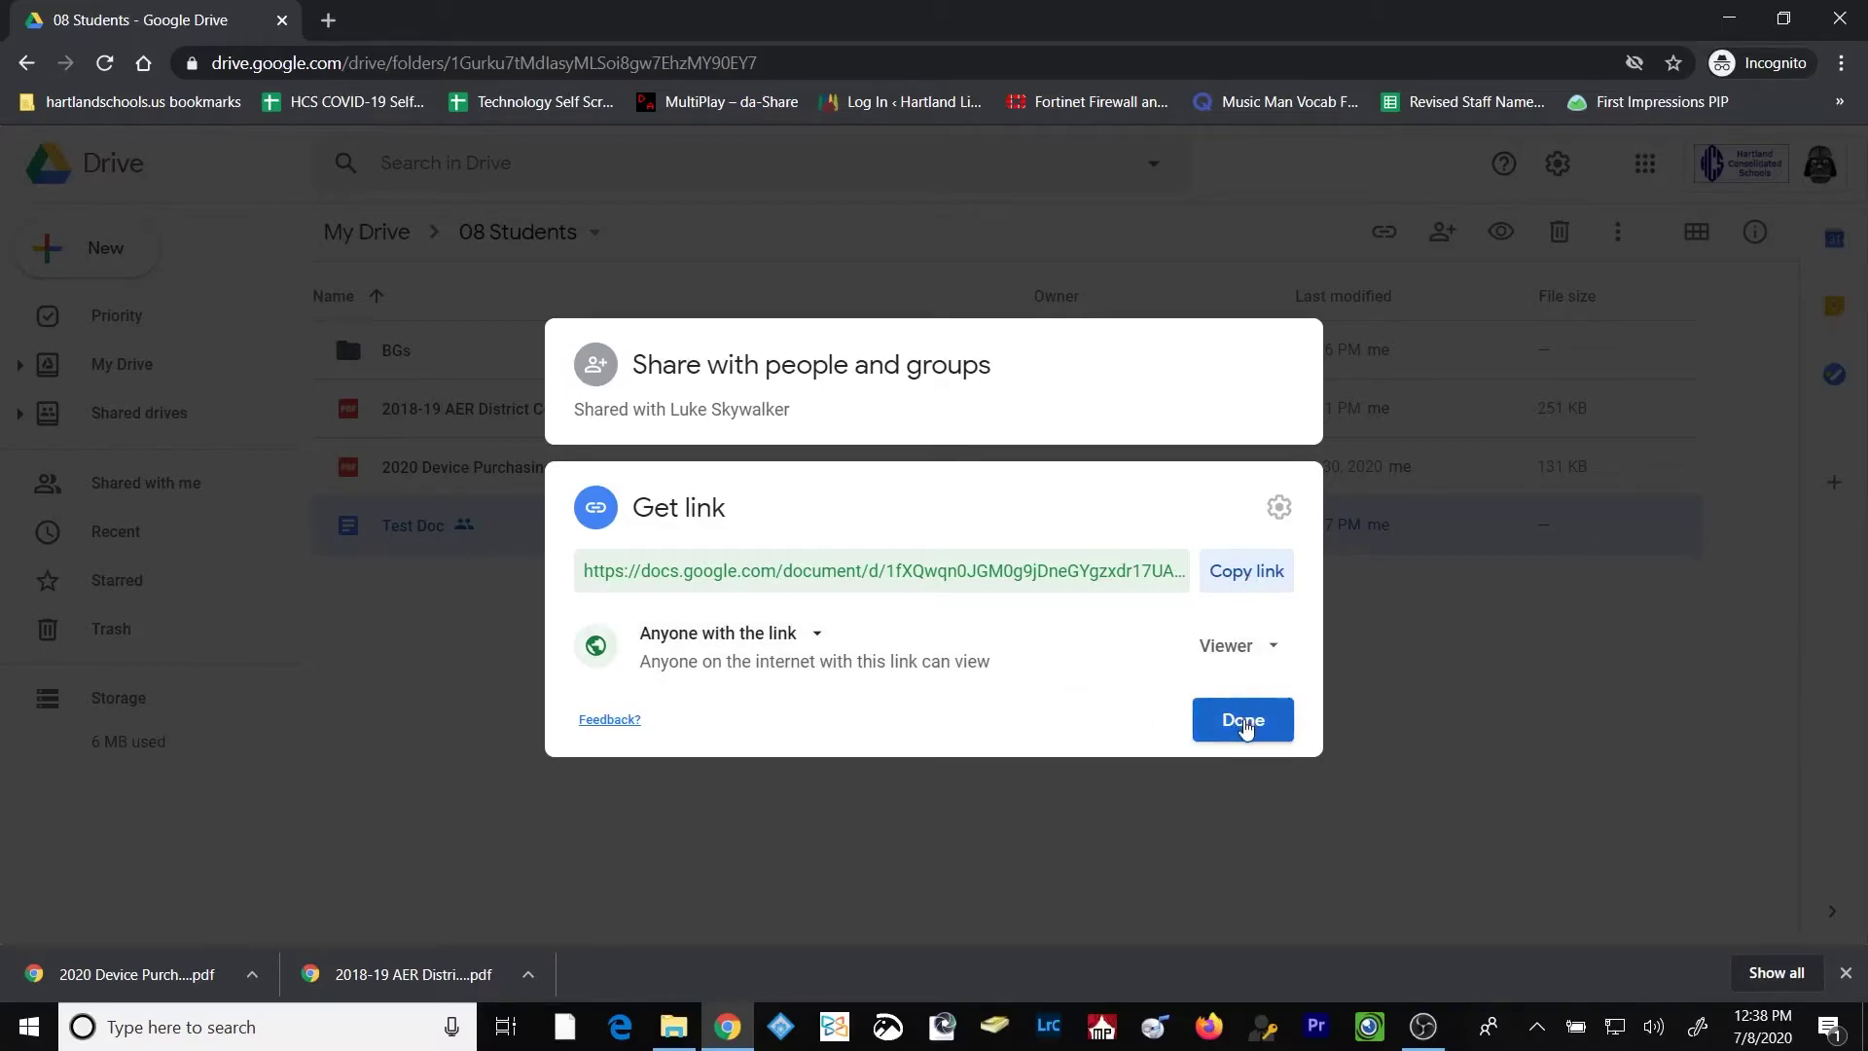
pyautogui.click(1246, 728)
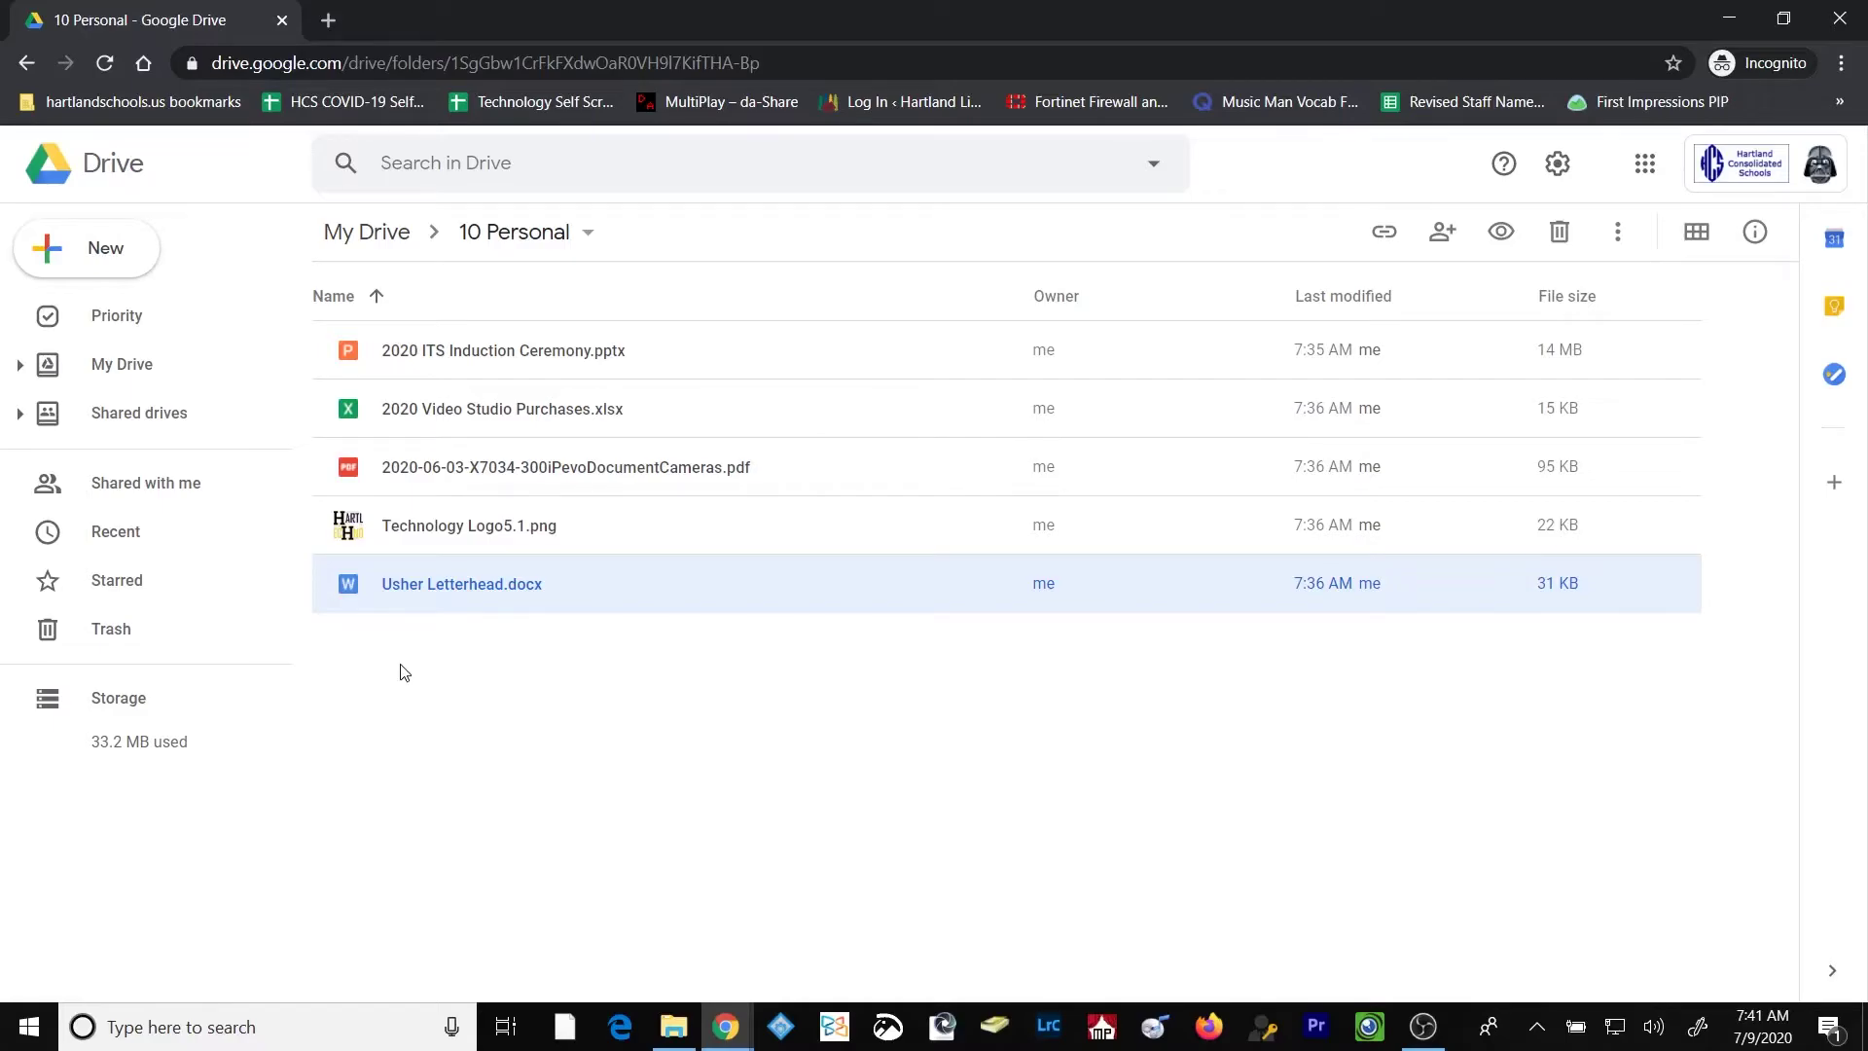
# - Preview the letterhead Word document in the 10 Personal folder and close the preview
pyautogui.doubleClick(412, 581)
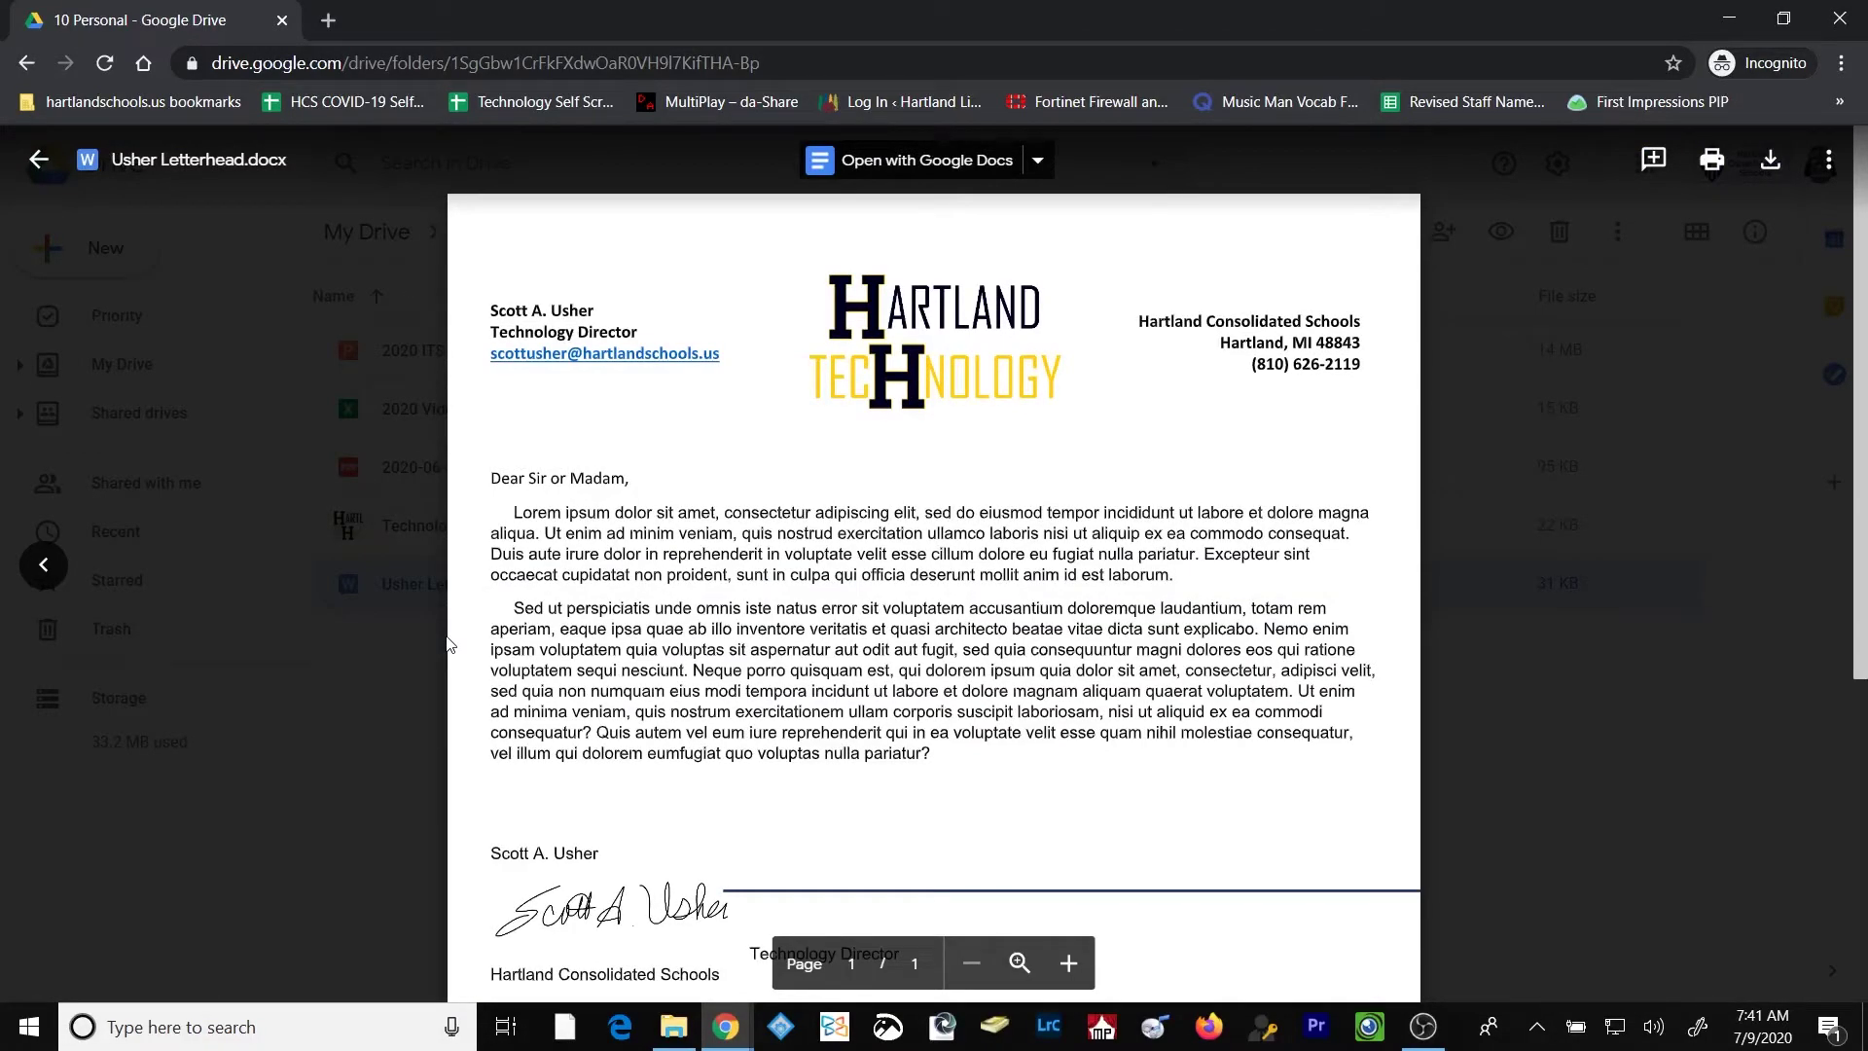
pyautogui.press('Escape')
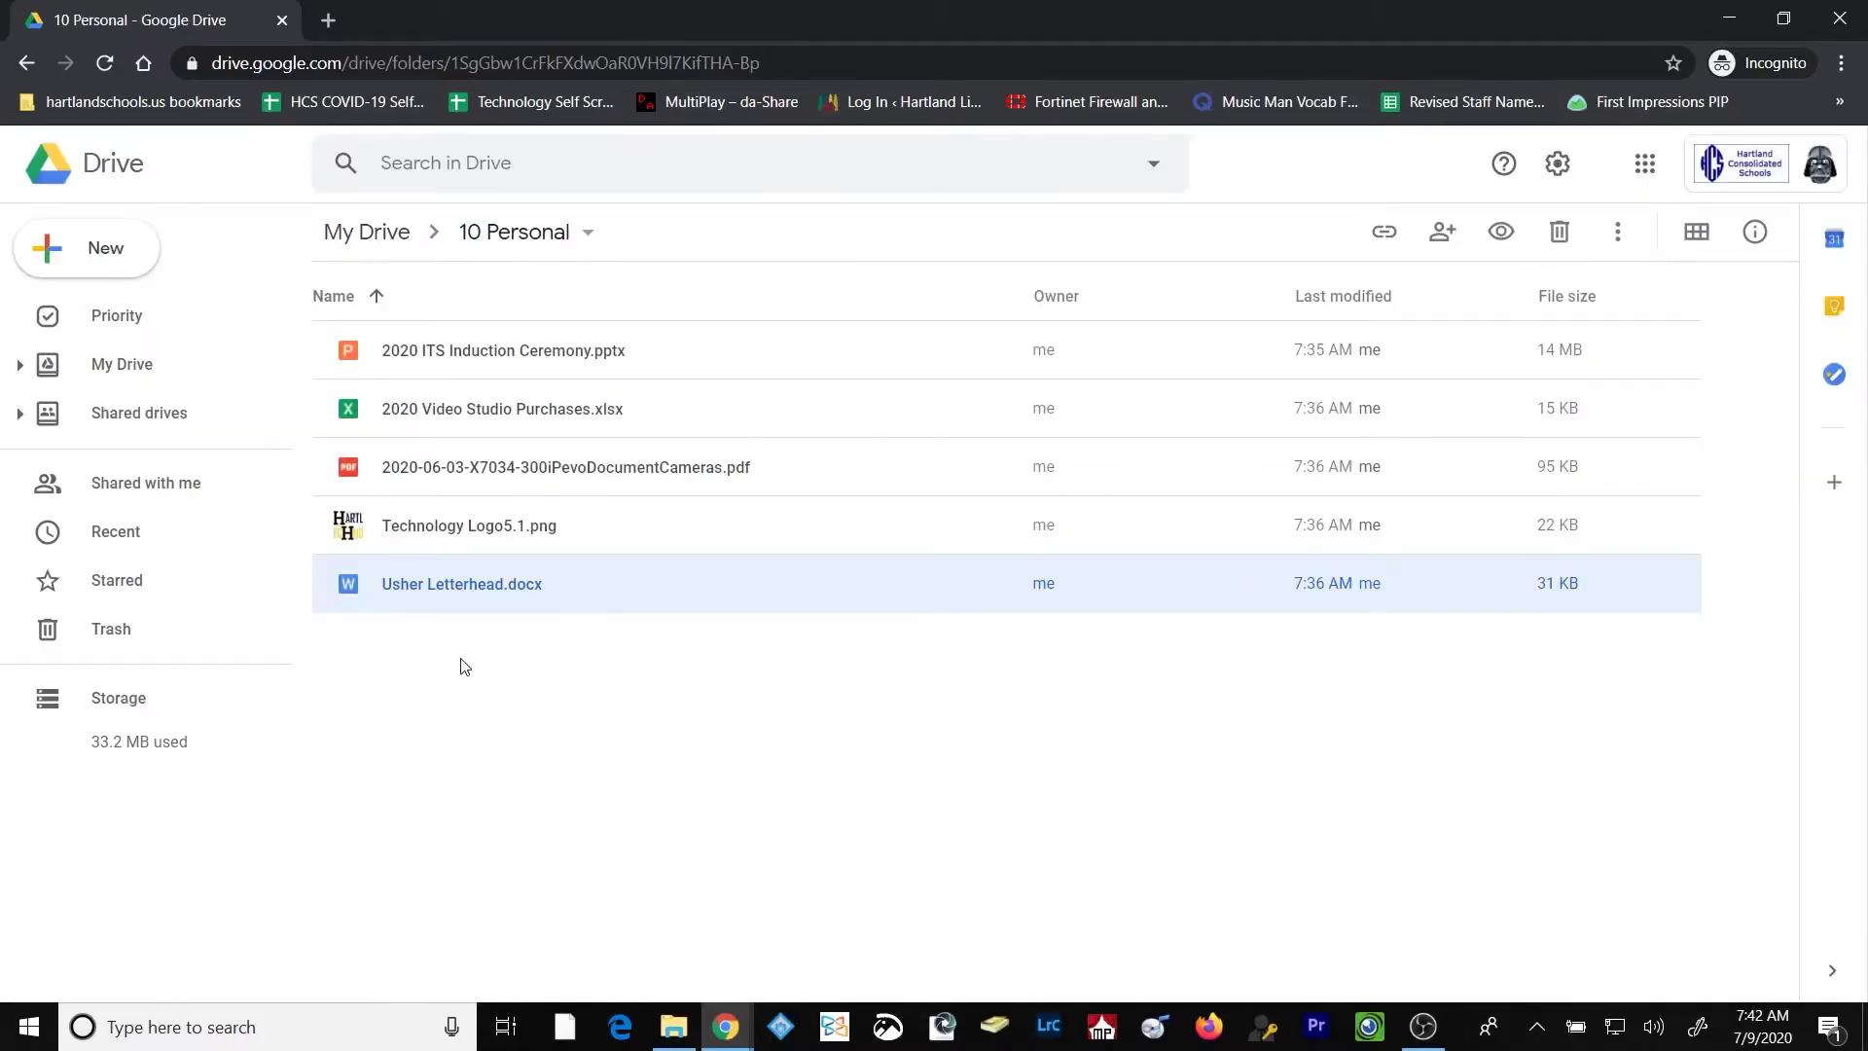
# - Open the letterhead Word document with Google Docs and add the line "Edit!" between the body text and the signature
pyautogui.rightClick(470, 593)
pyautogui.moveTo(645, 404)
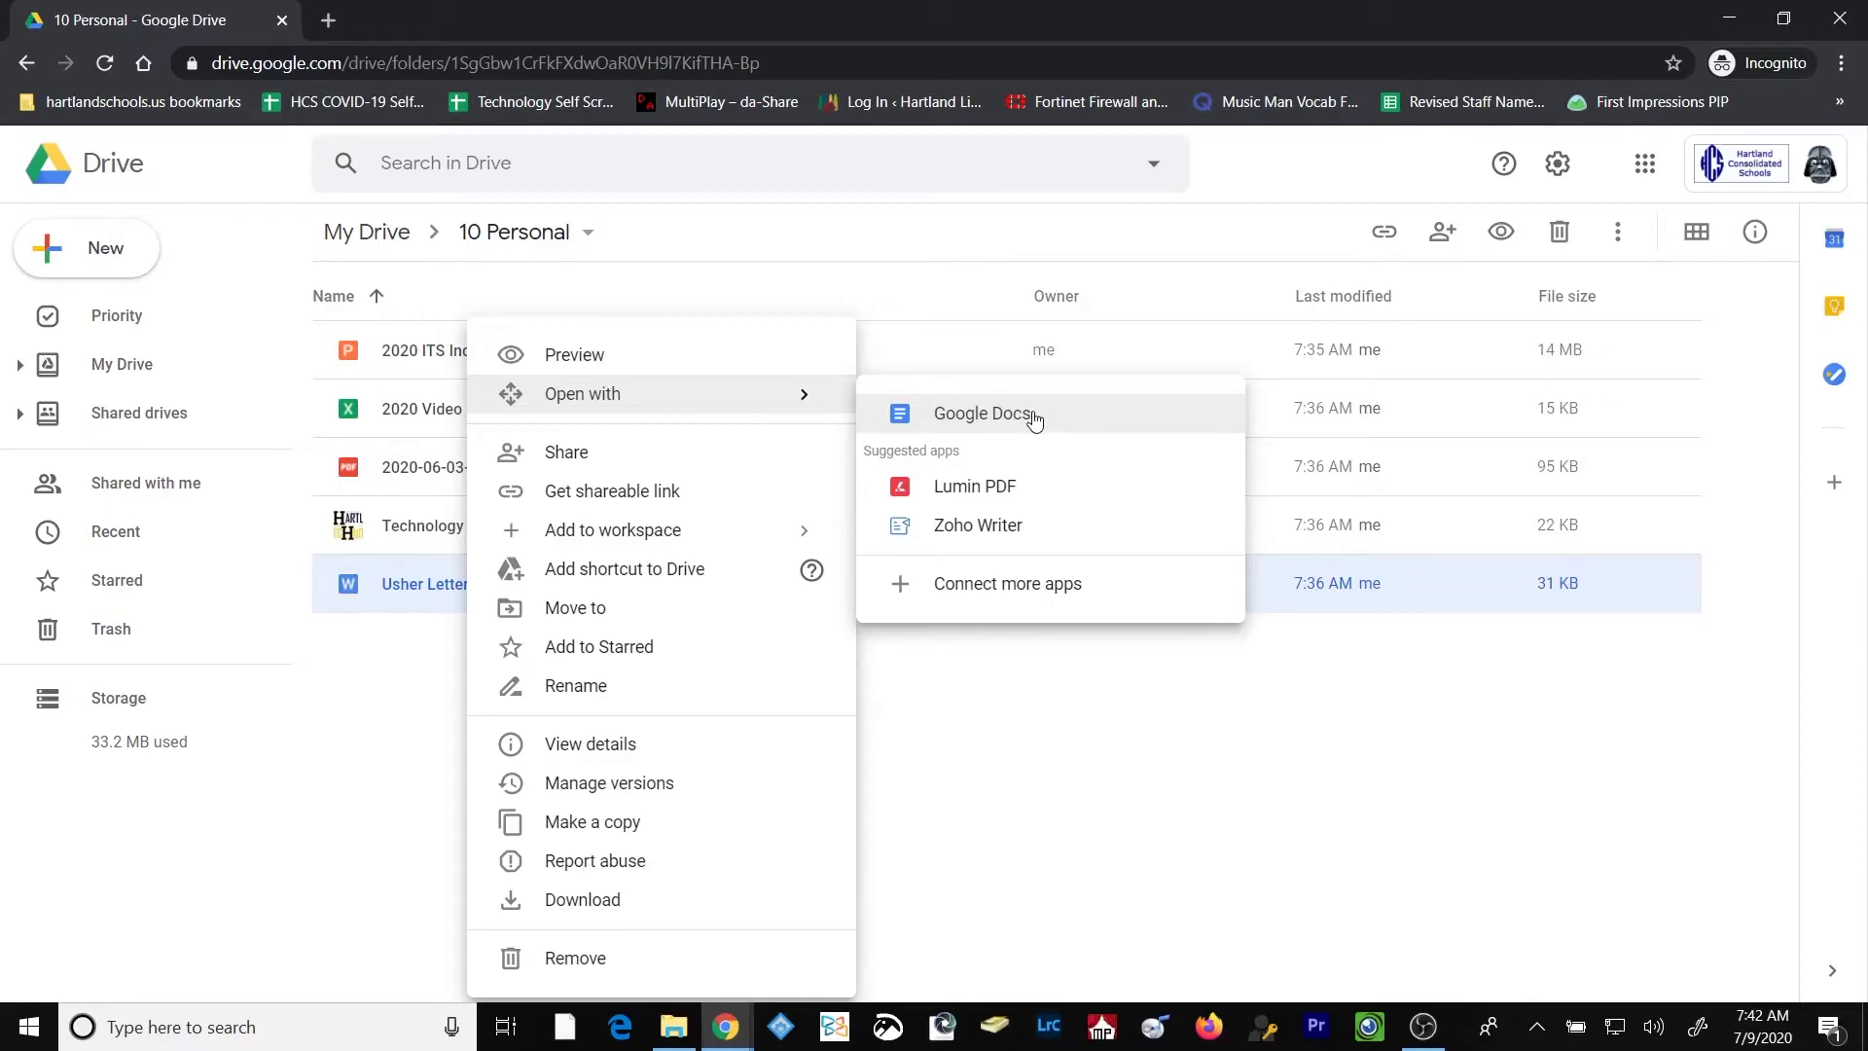
pyautogui.click(1037, 419)
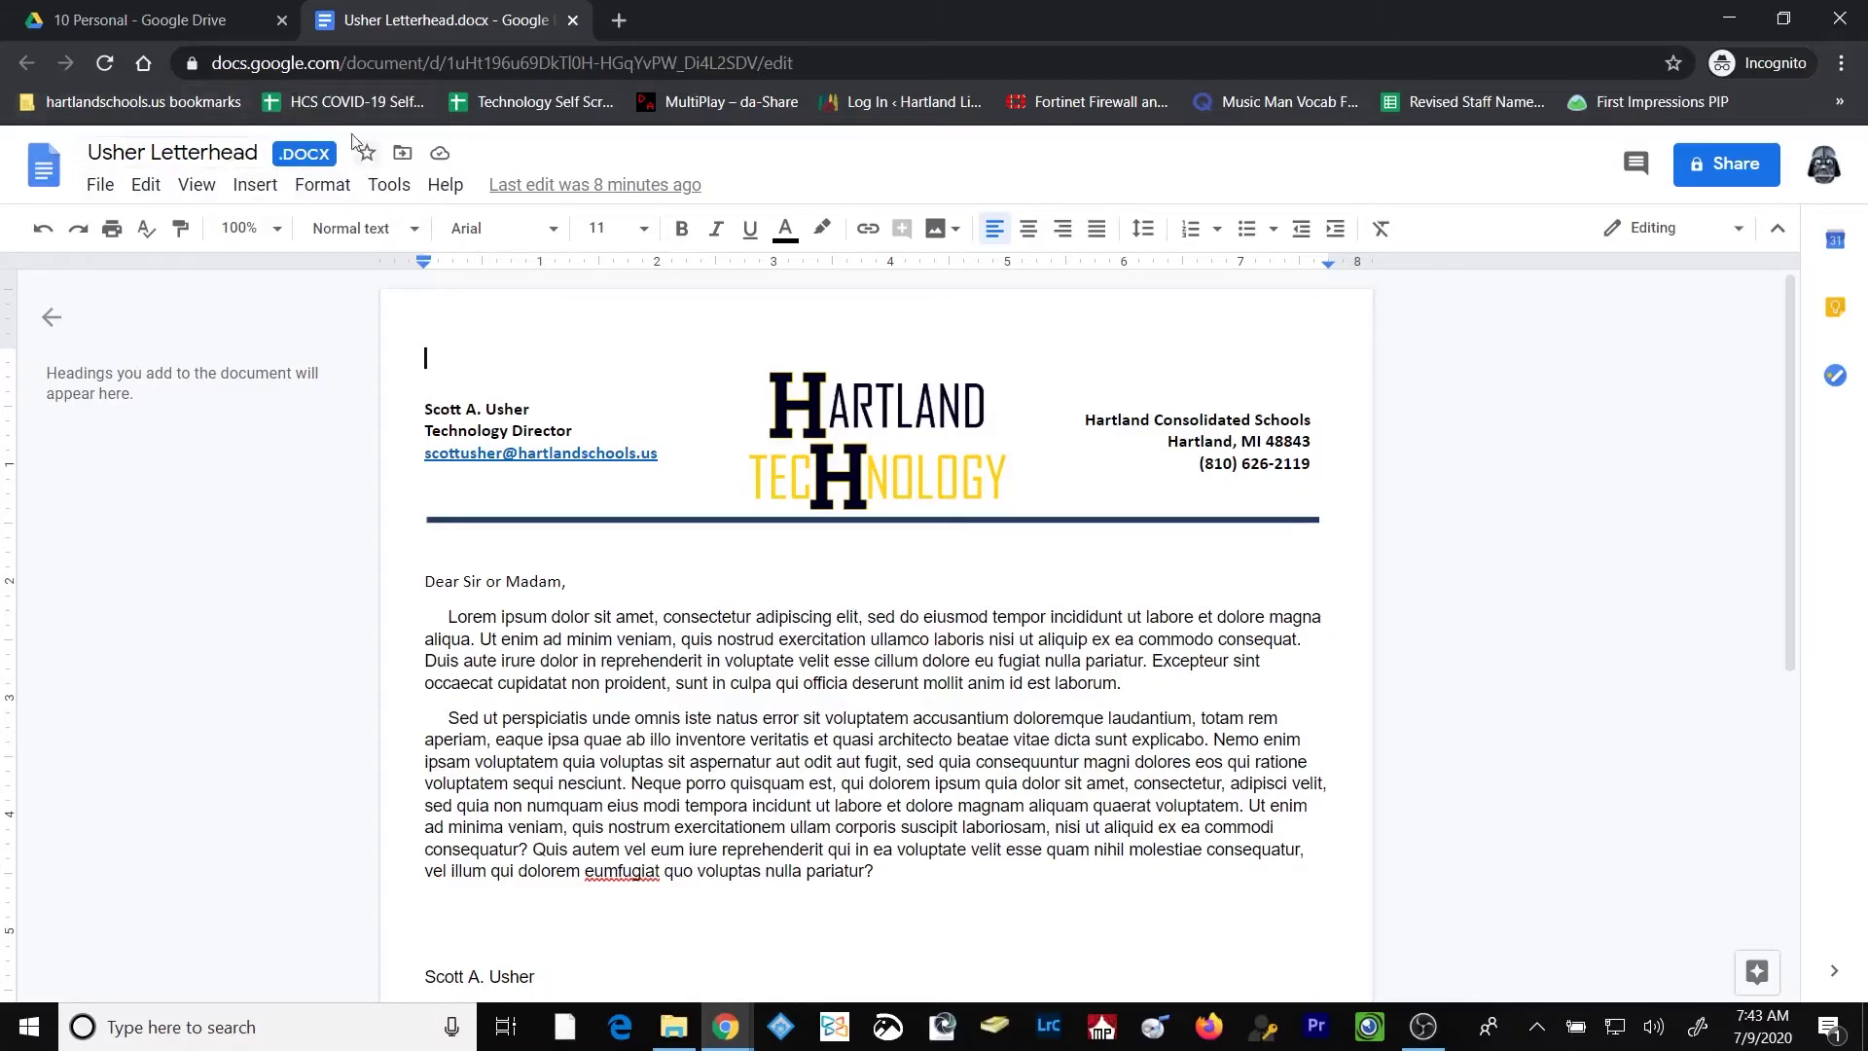
pyautogui.click(488, 910)
pyautogui.press('Return')
pyautogui.write('Edit!')
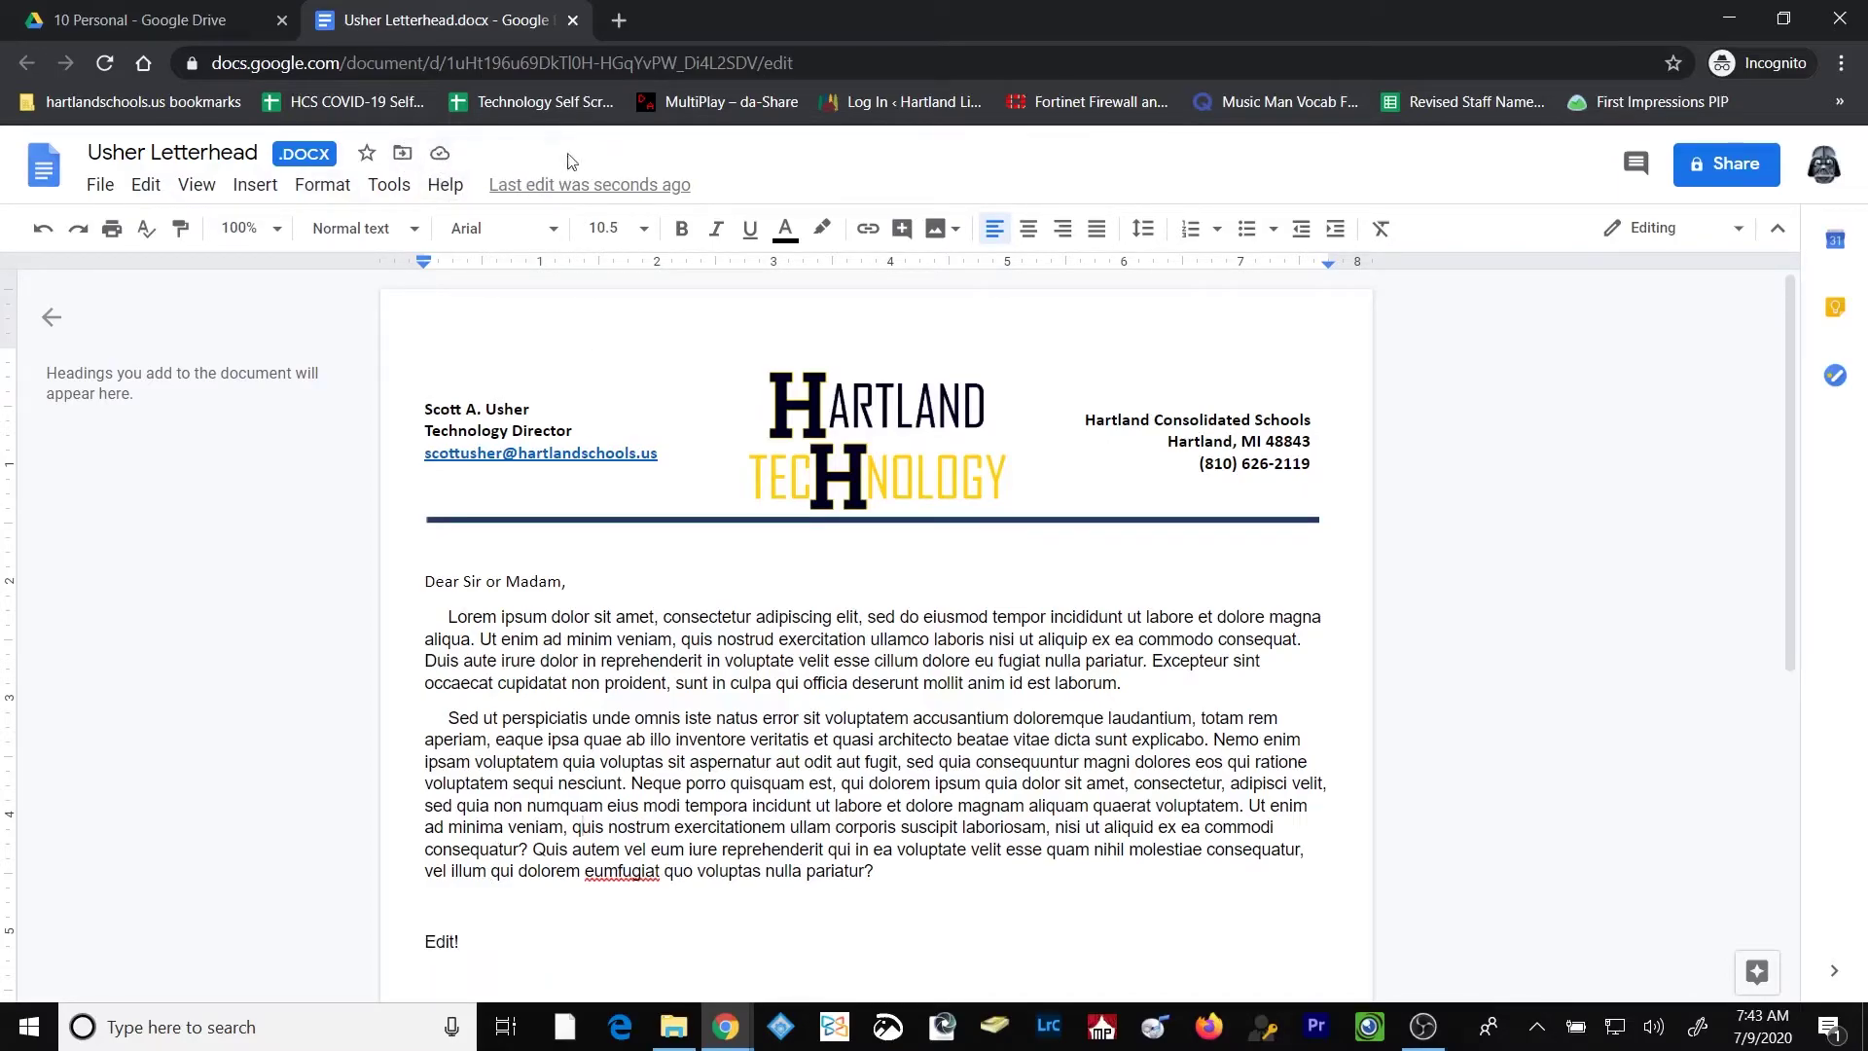
# - Save the edited letterhead Word document as a separate Google Docs file
pyautogui.click(882, 650)
pyautogui.click(451, 615)
pyautogui.click(103, 185)
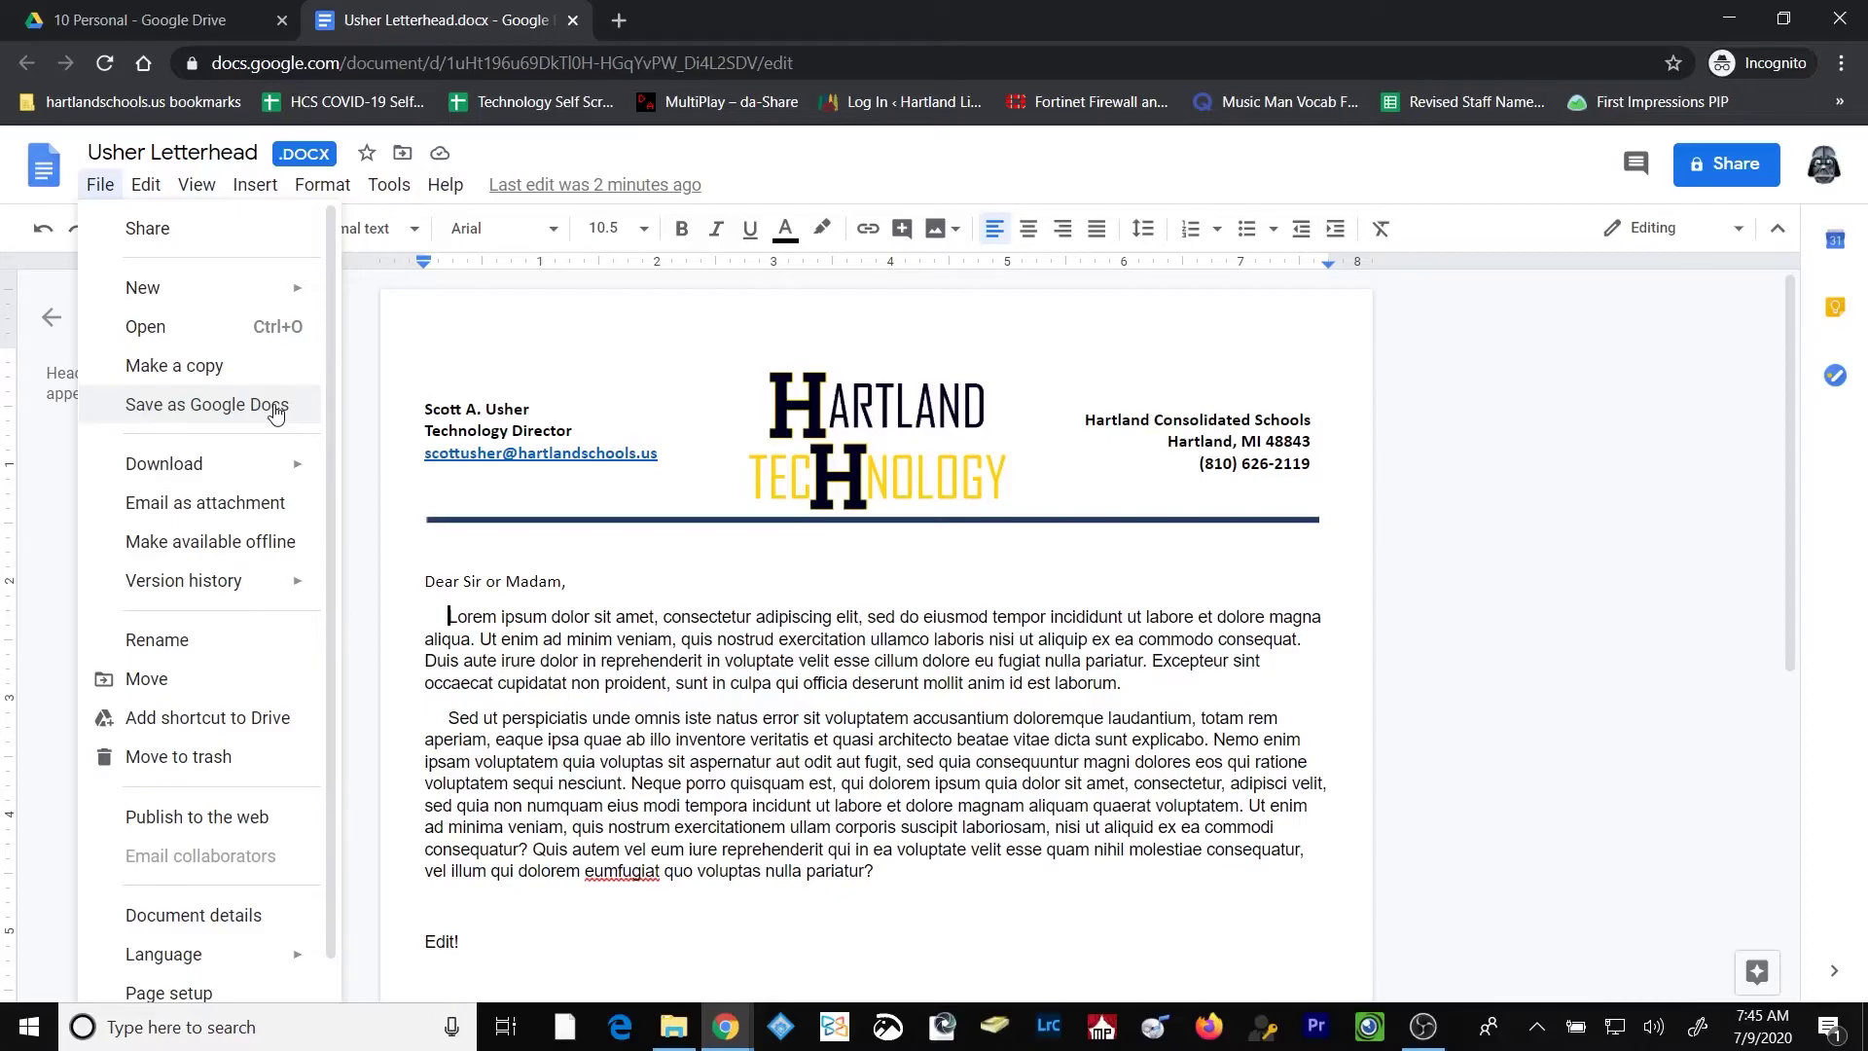
pyautogui.click(276, 411)
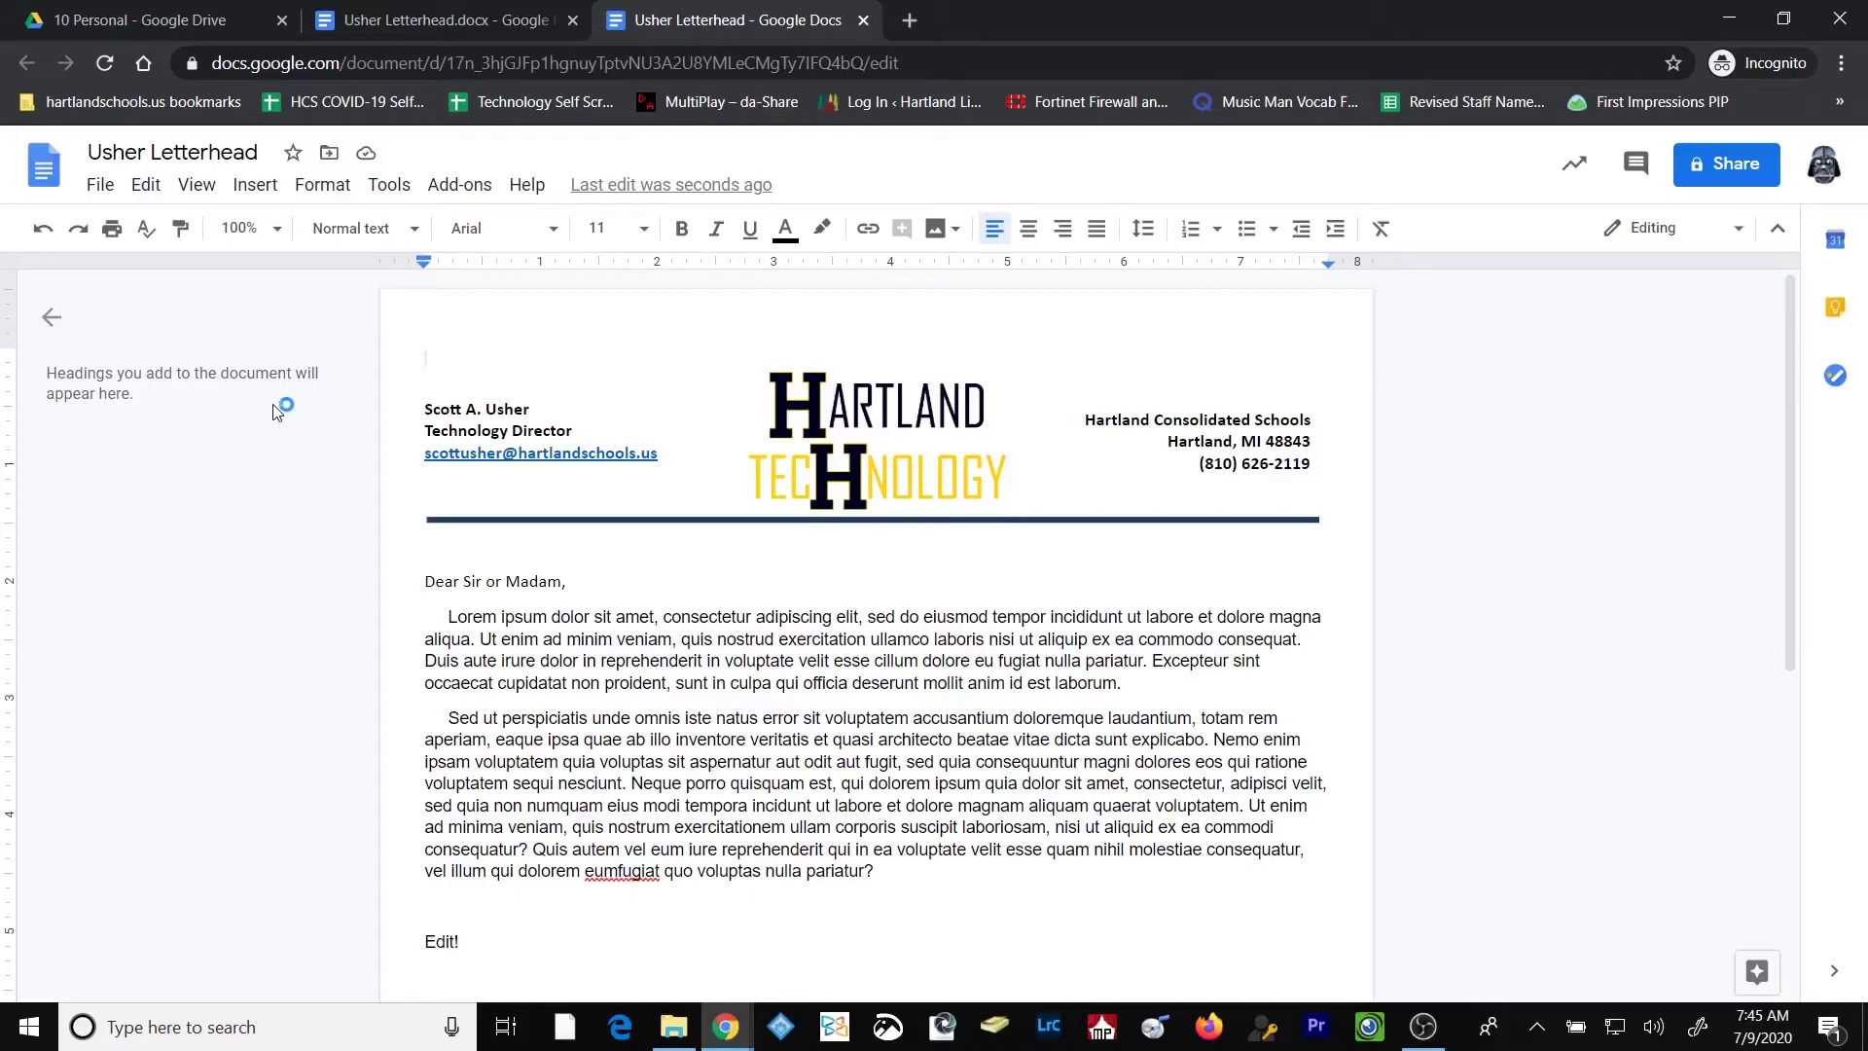
# - Compare the Word and Google Docs versions of the letterhead, close both documents and clear the file selection in 10 Personal
pyautogui.click(490, 12)
pyautogui.click(679, 19)
pyautogui.click(550, 22)
pyautogui.click(686, 20)
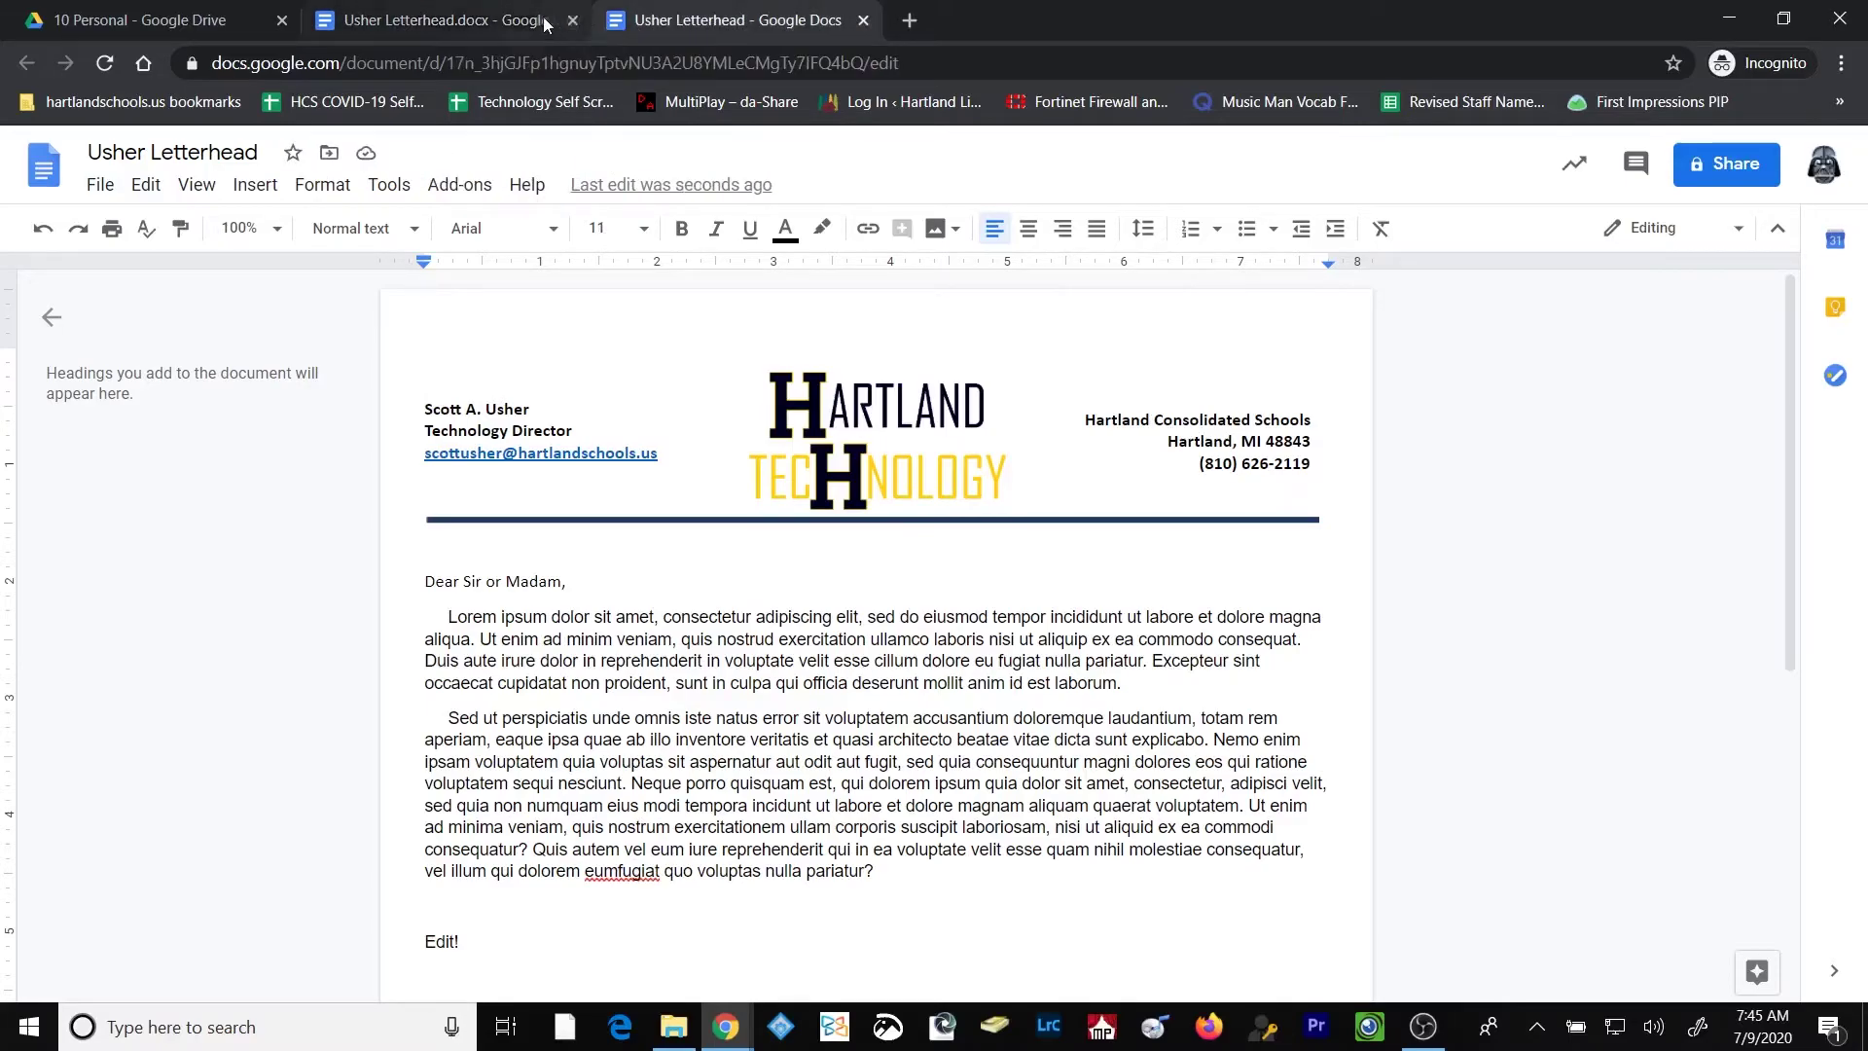
pyautogui.click(546, 21)
pyautogui.click(662, 20)
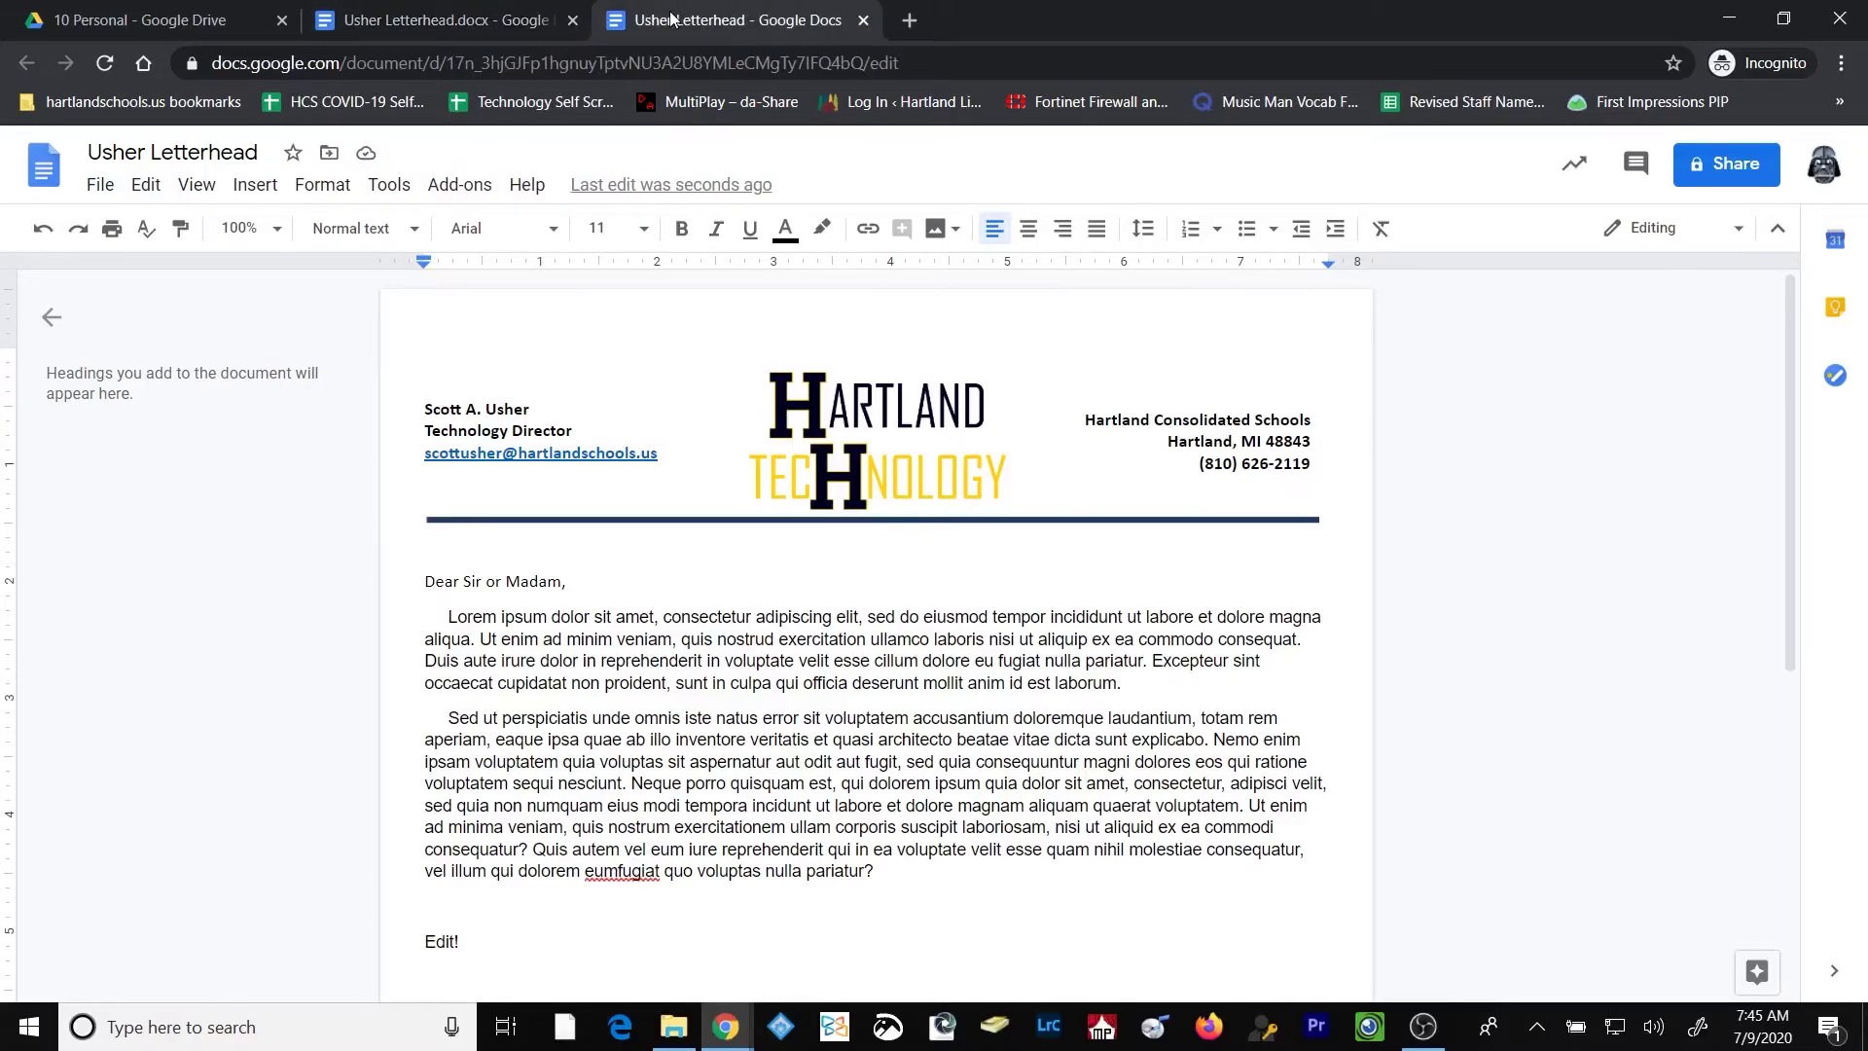
pyautogui.click(864, 20)
pyautogui.click(573, 20)
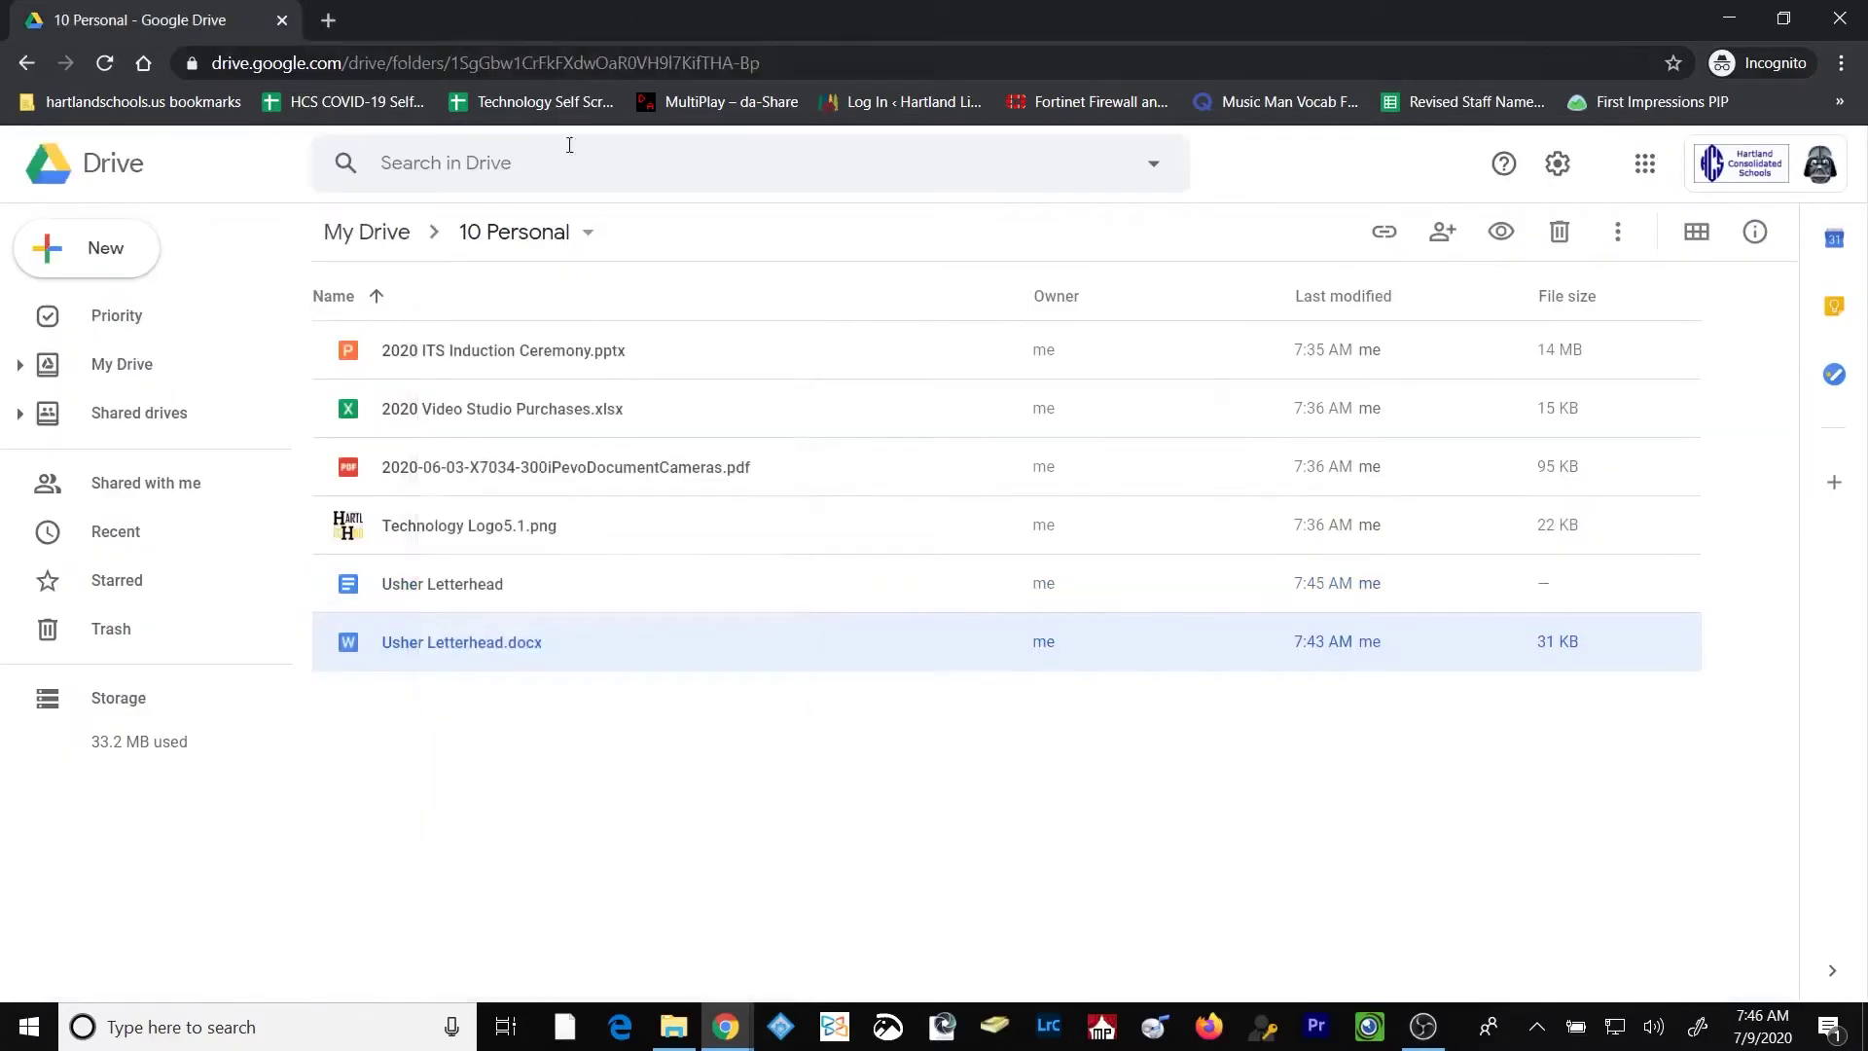
pyautogui.click(472, 817)
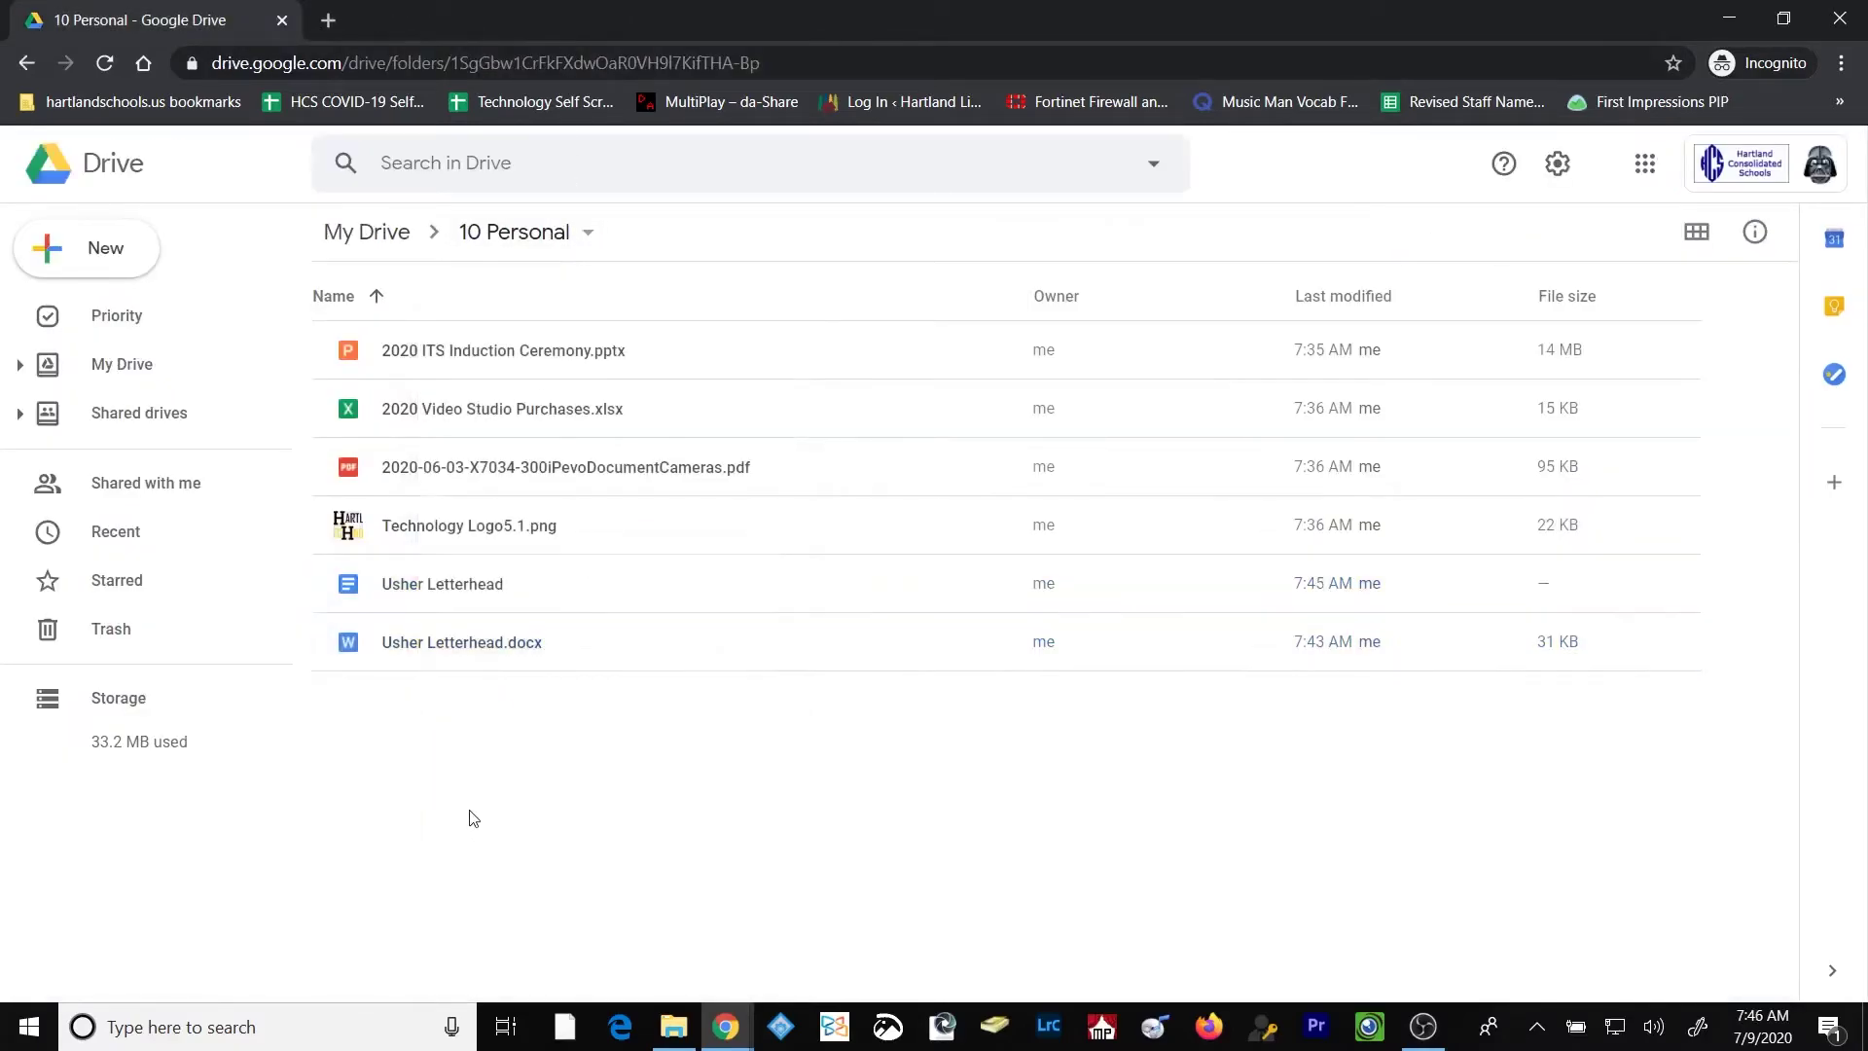
# - Open 2020 ITS Induction Ceremony.pptx with Google Slides and dismiss the Office Editing welcome message
pyautogui.rightClick(477, 358)
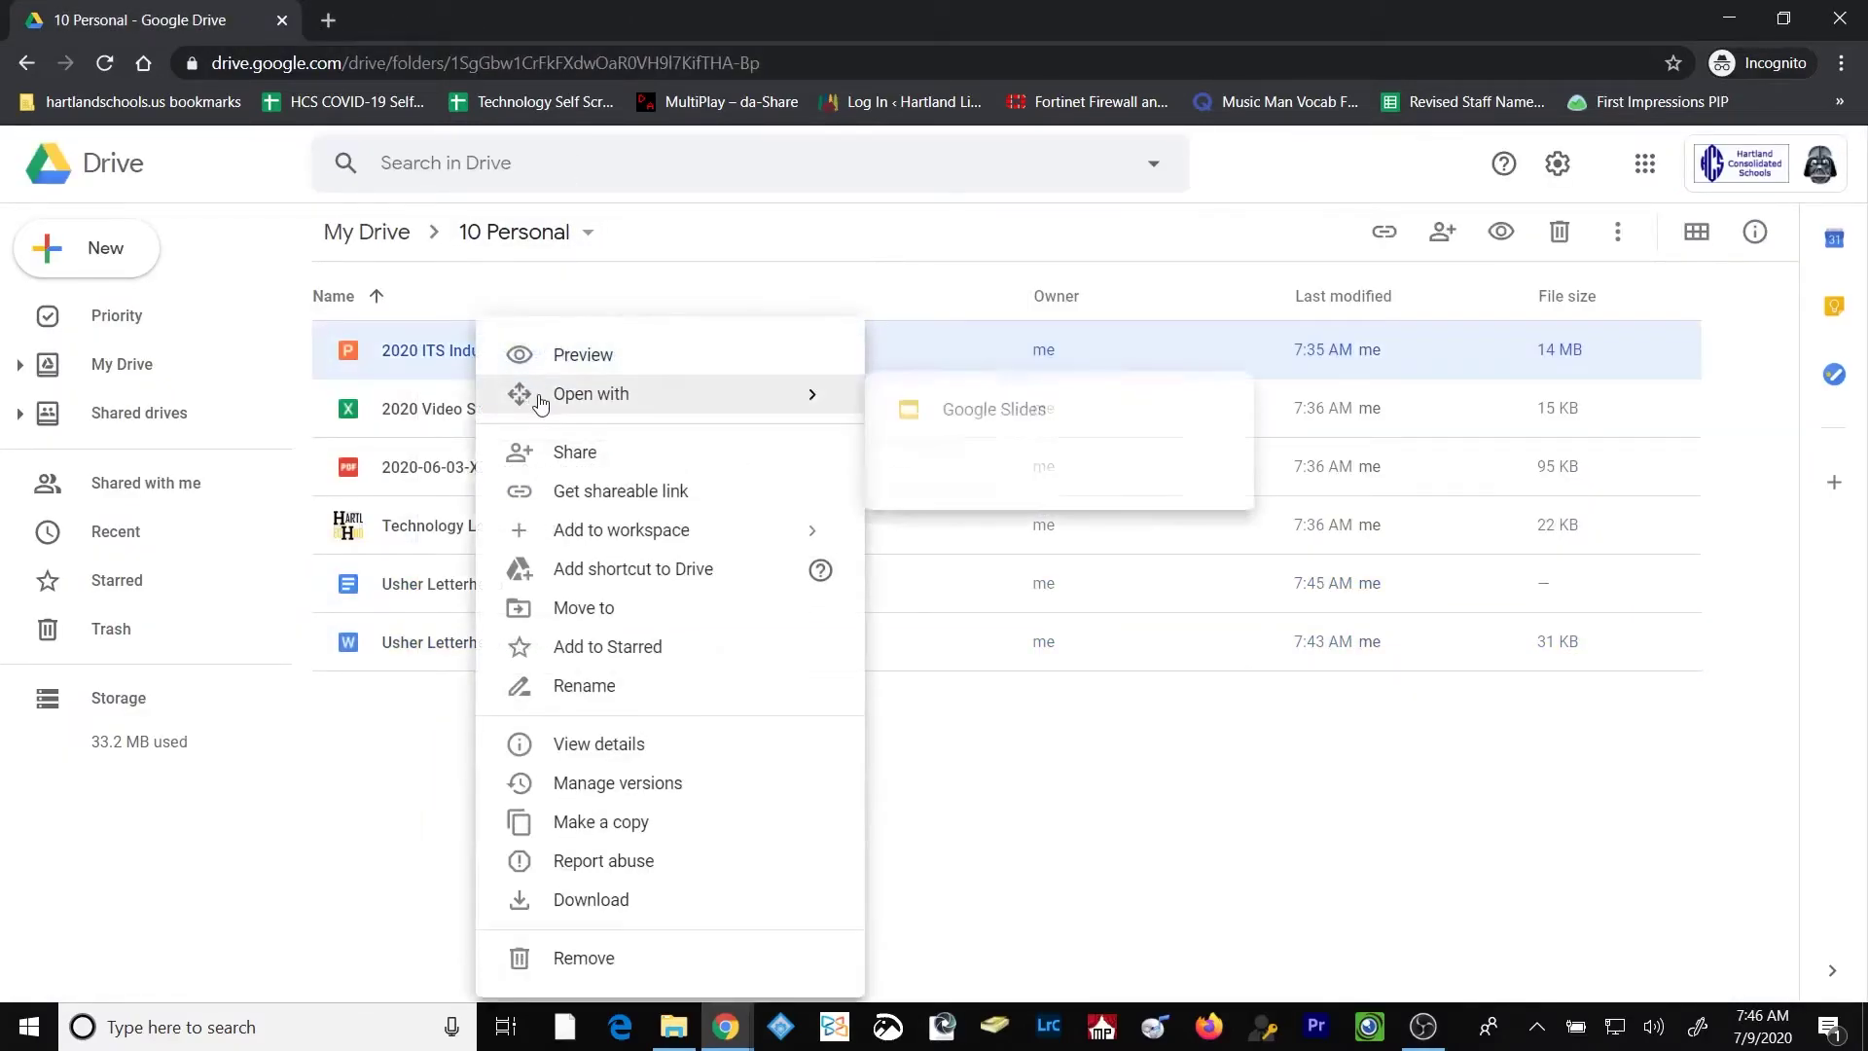
pyautogui.moveTo(845, 409)
pyautogui.click(1011, 429)
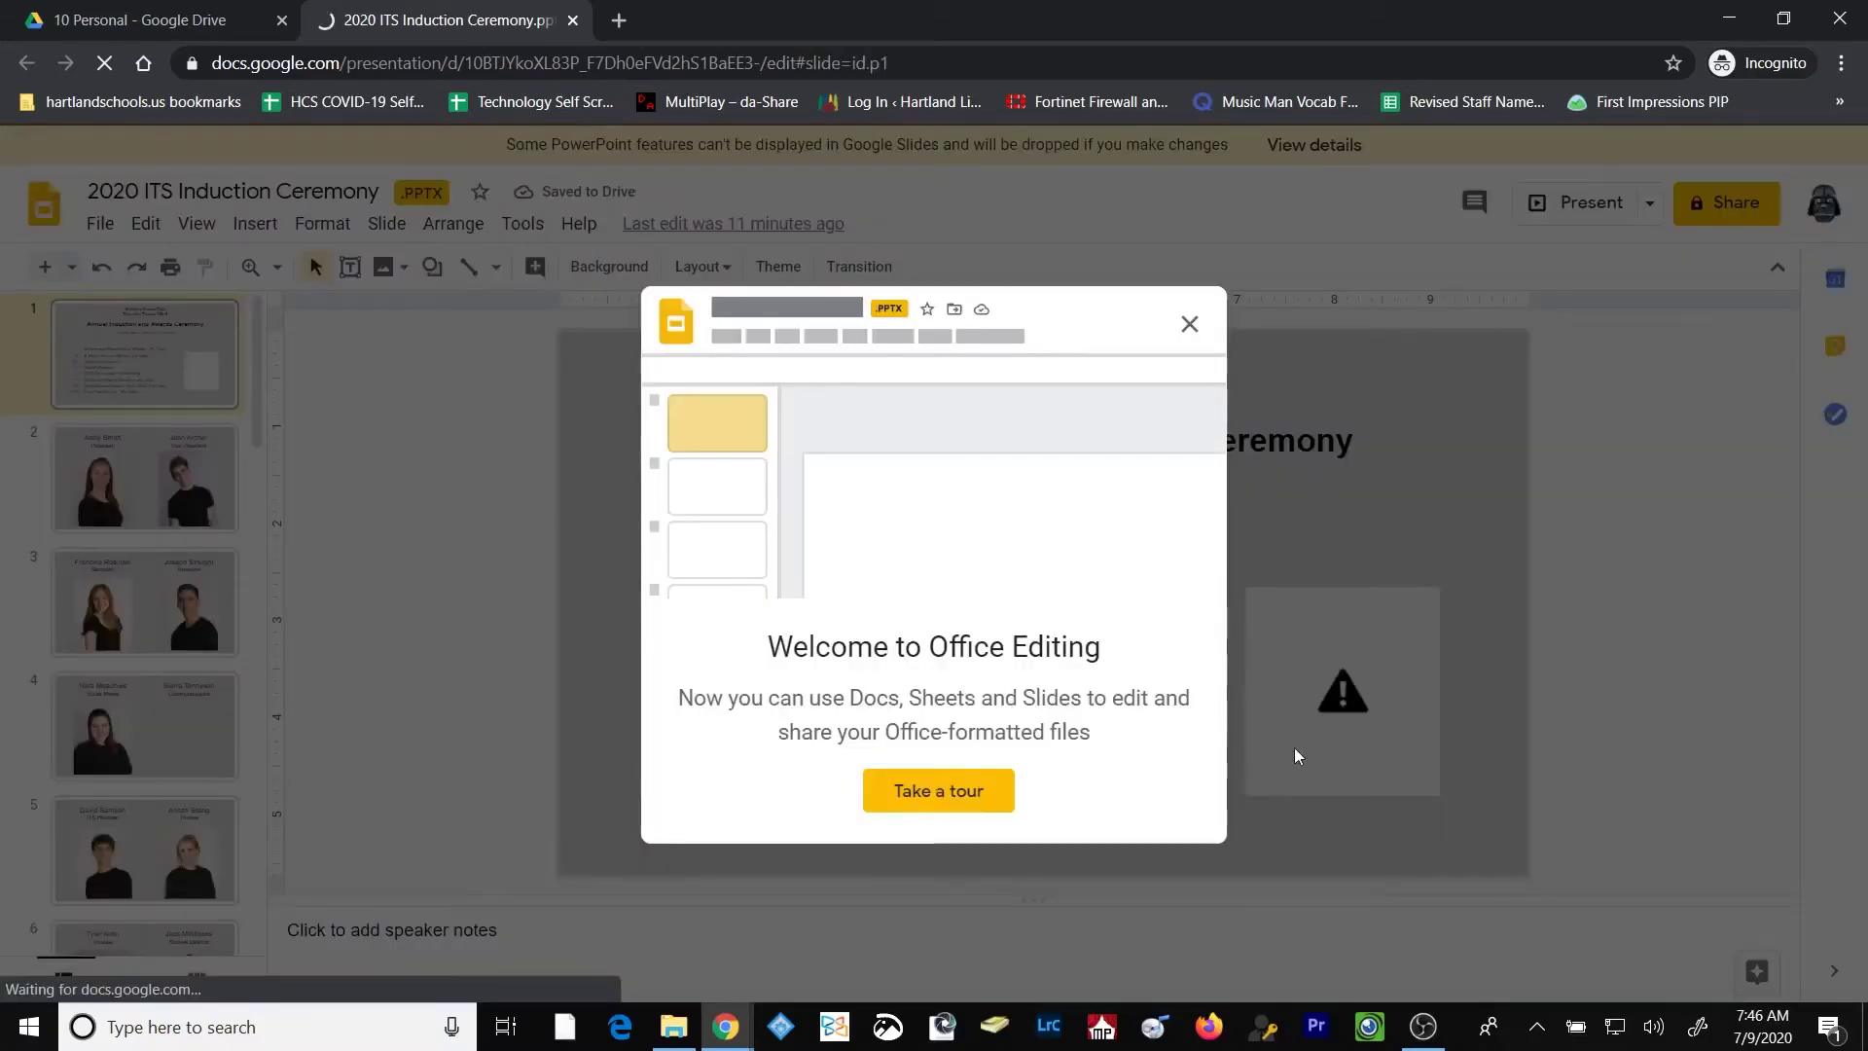
pyautogui.click(1188, 327)
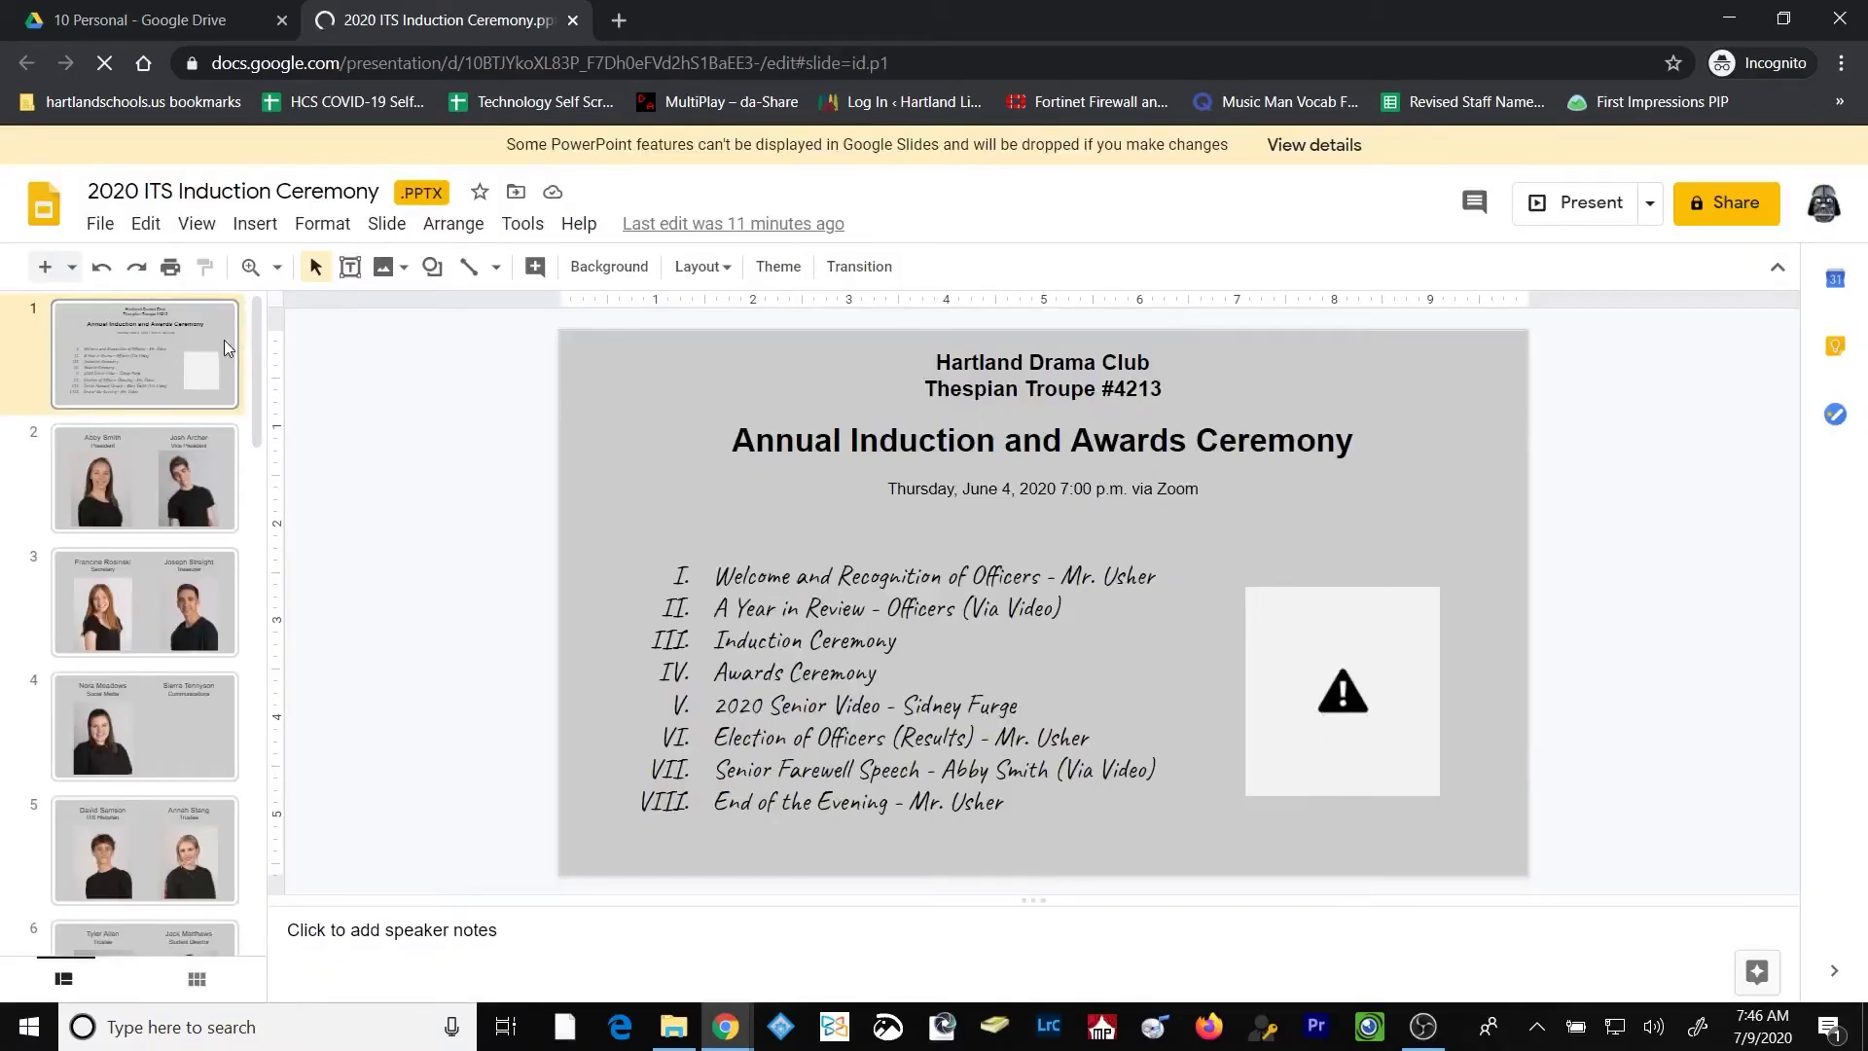
# - Look through the induction presentation's slides, view the Closing Statements slide and close the presentation
pyautogui.moveTo(256, 372); pyautogui.dragTo(284, 879)
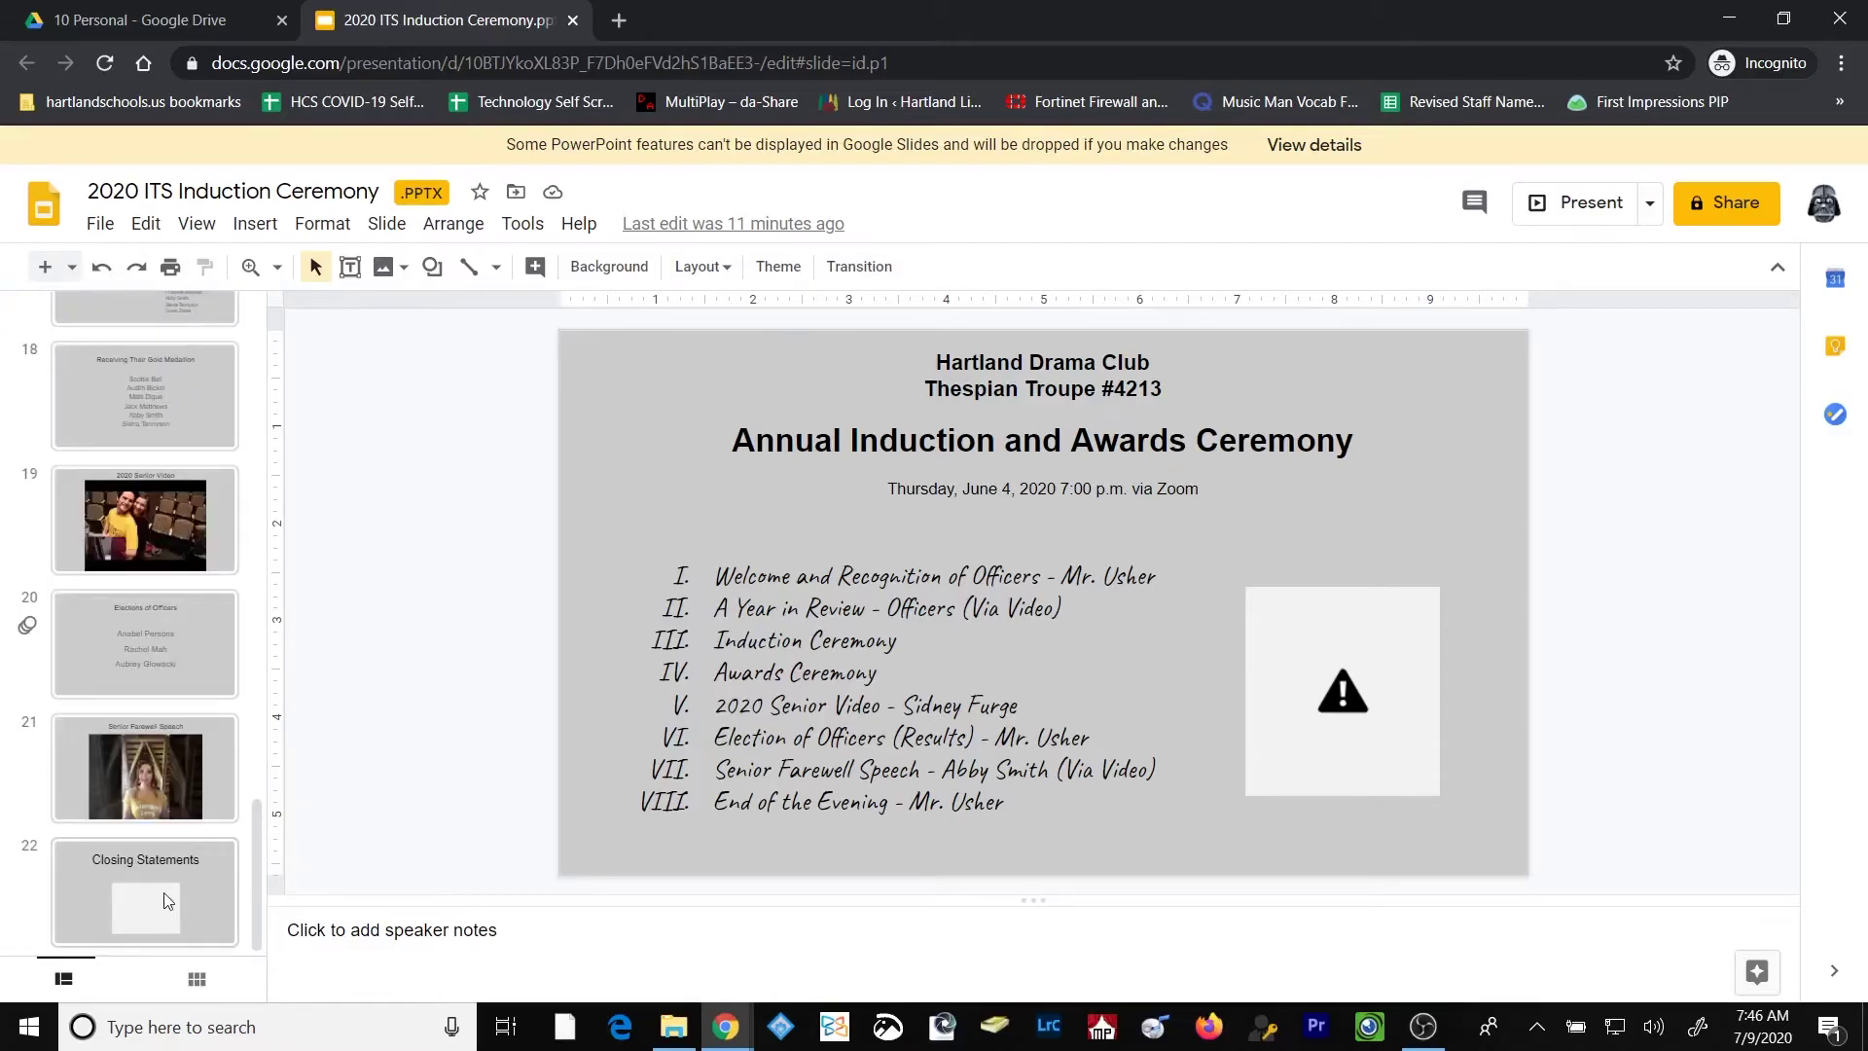
pyautogui.click(167, 895)
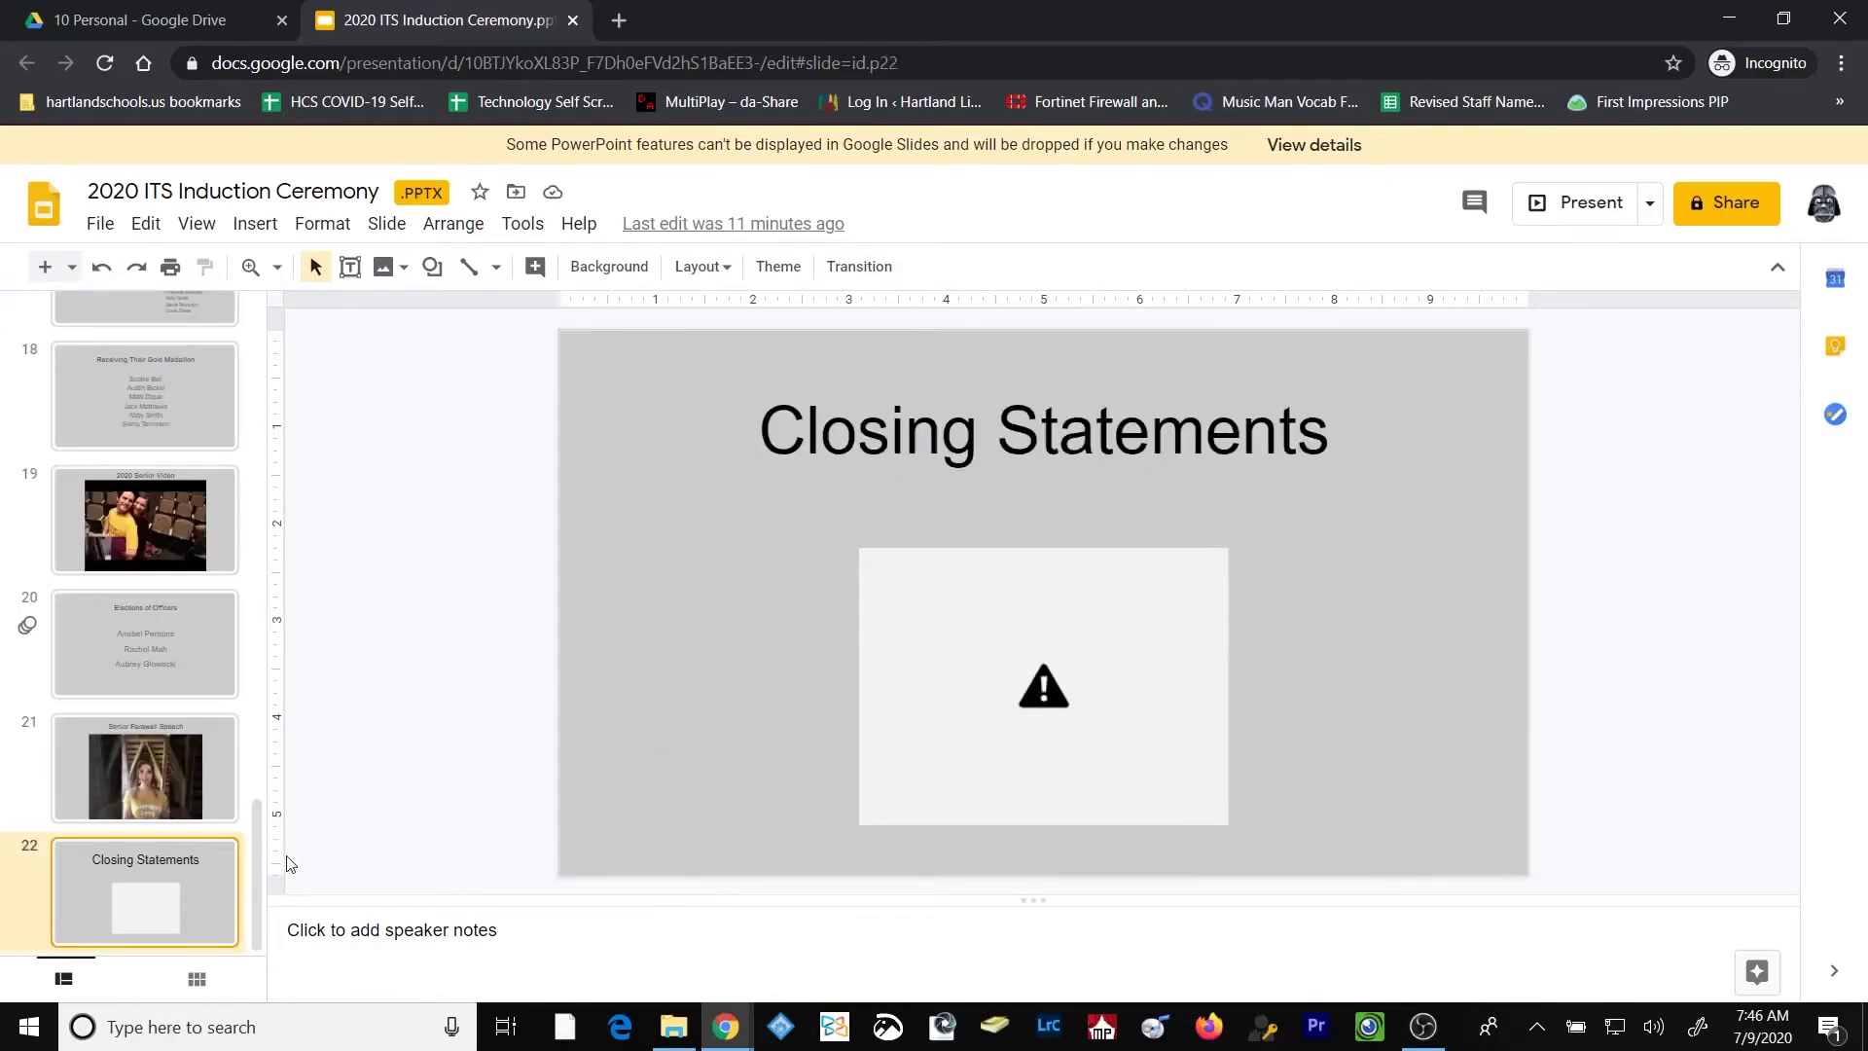
pyautogui.moveTo(255, 859); pyautogui.dragTo(300, 367)
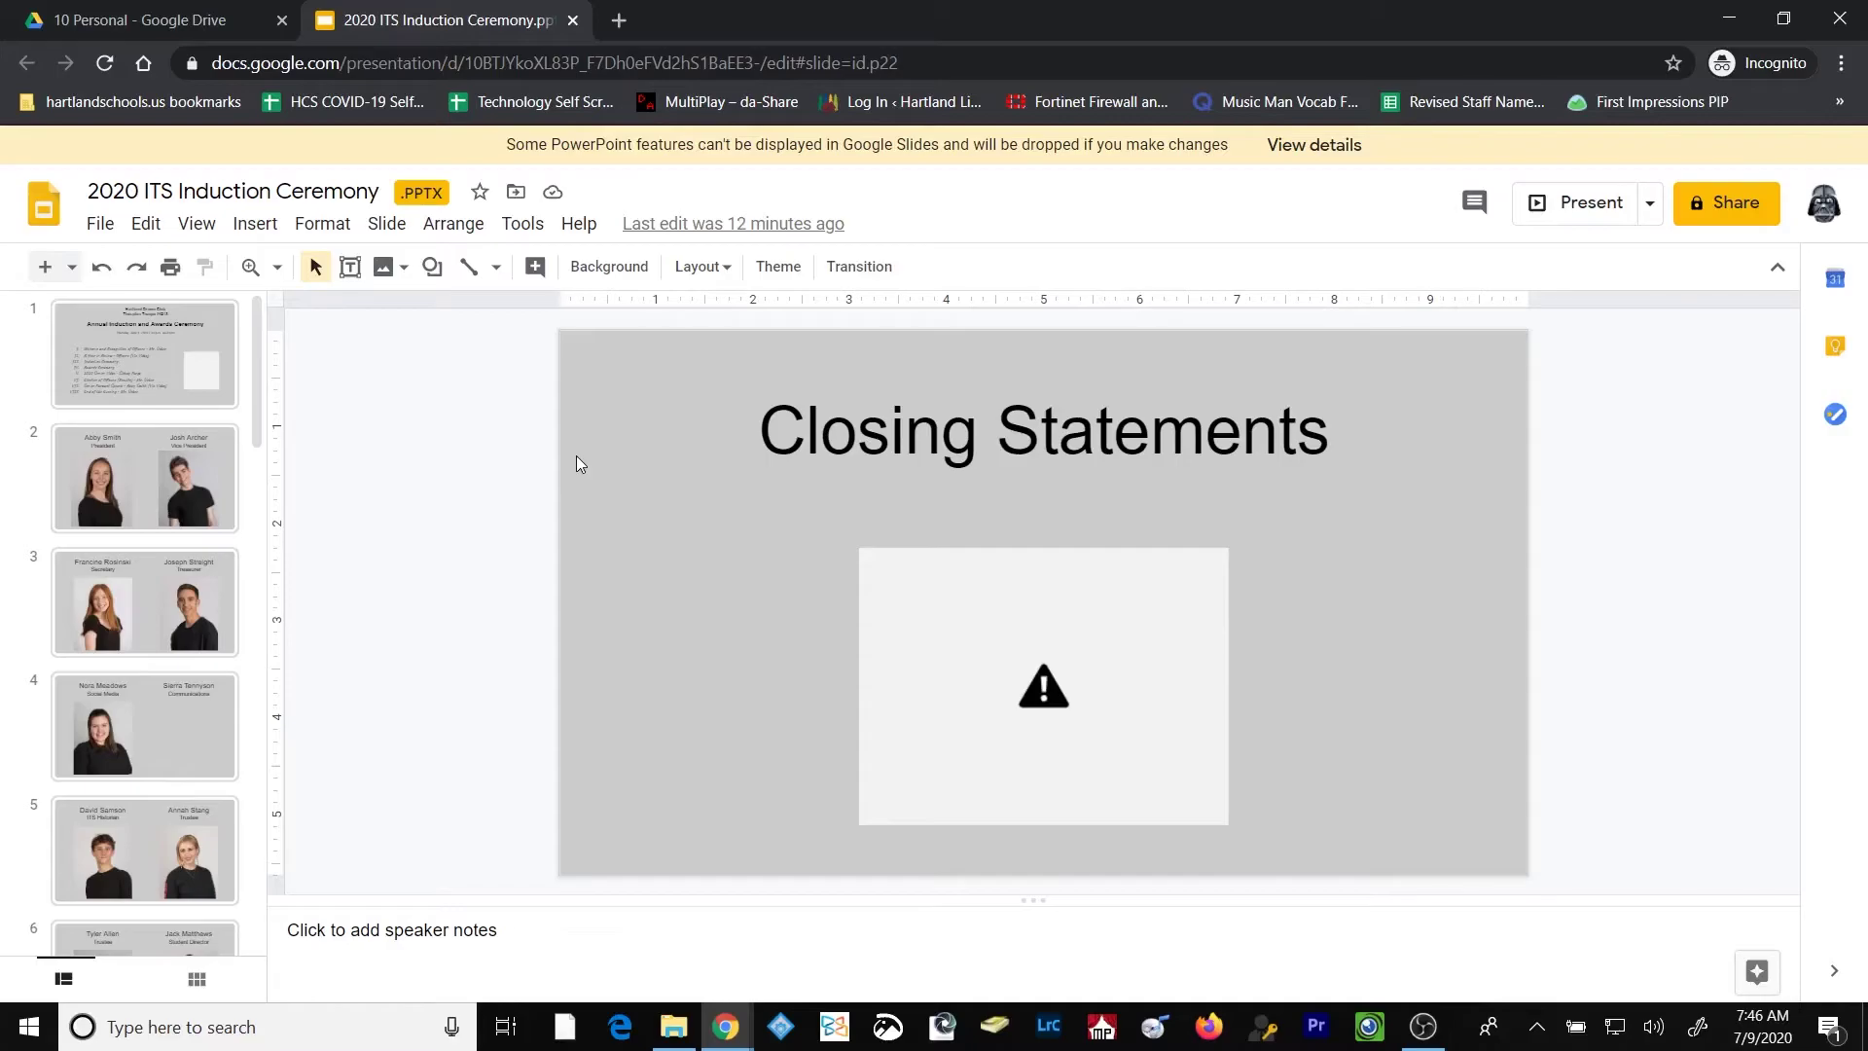
pyautogui.hotkey('ctrl', 'w')
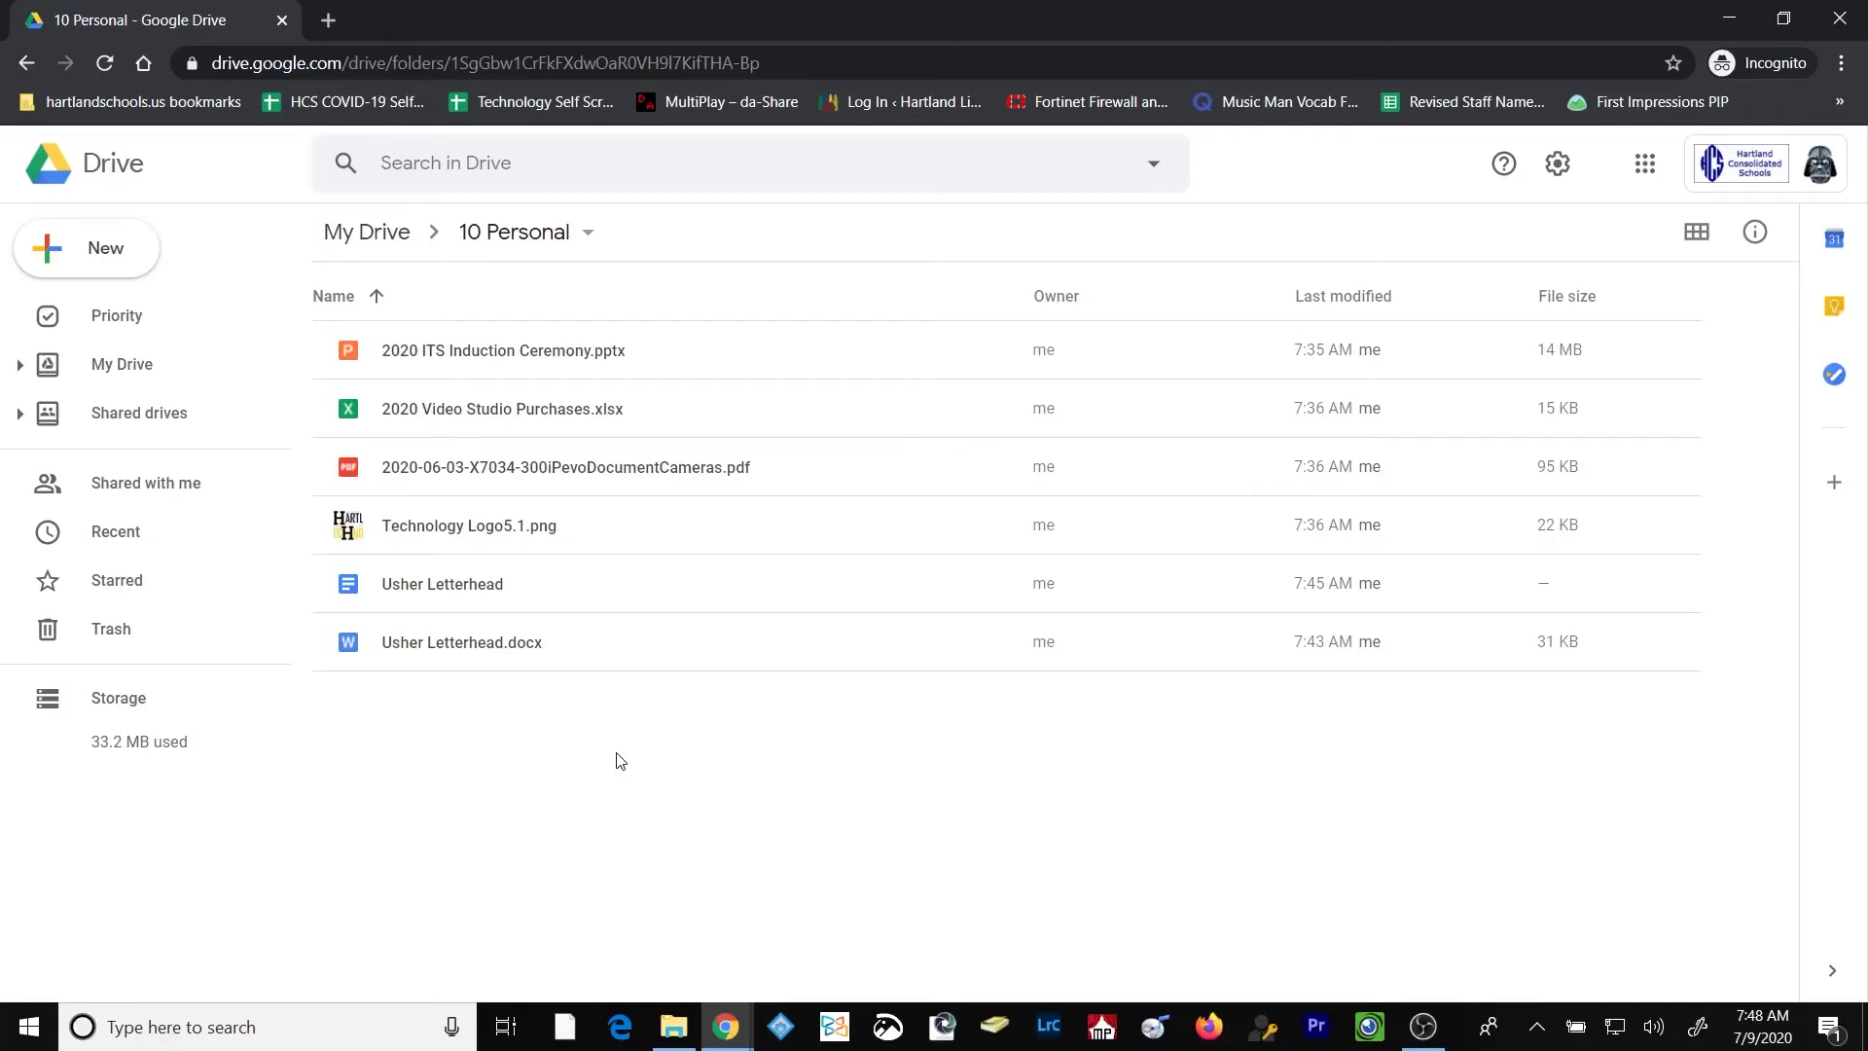
# - Locate the 05 School folder in My Drive and return to the 10 Personal folder
pyautogui.click(416, 476)
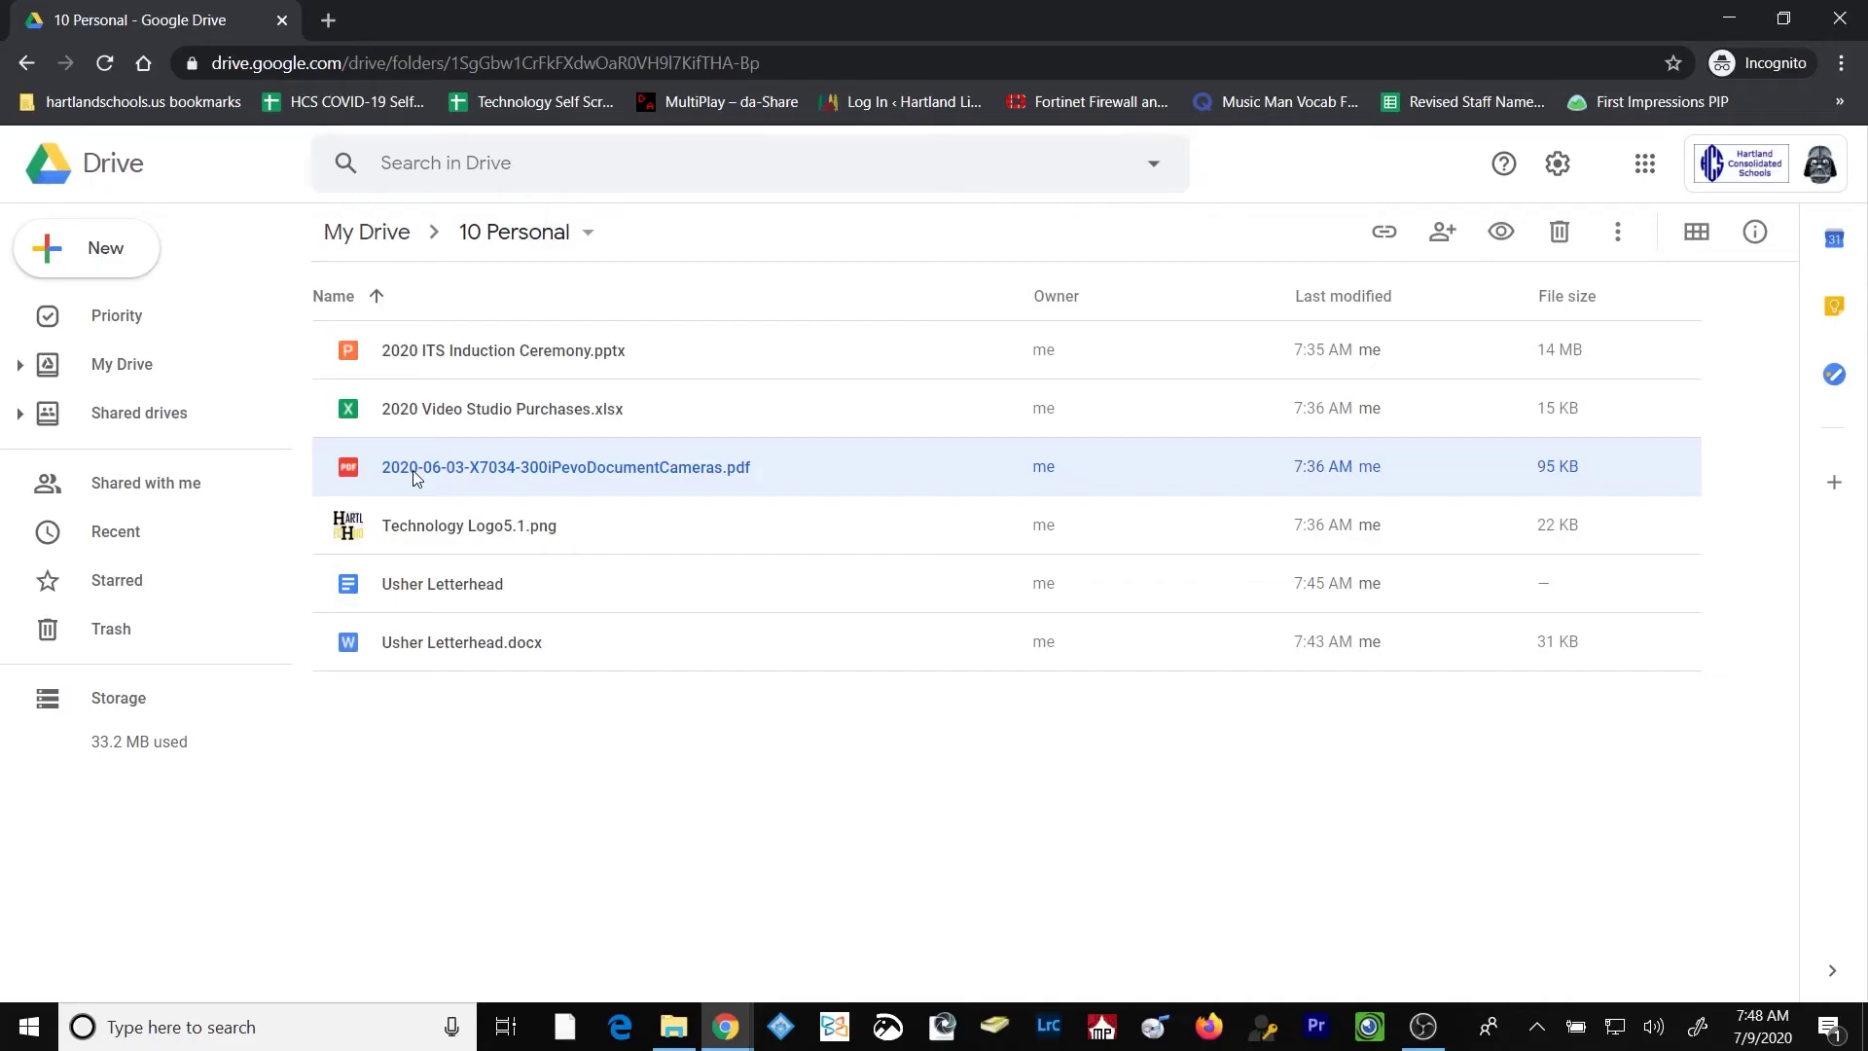
pyautogui.click(397, 231)
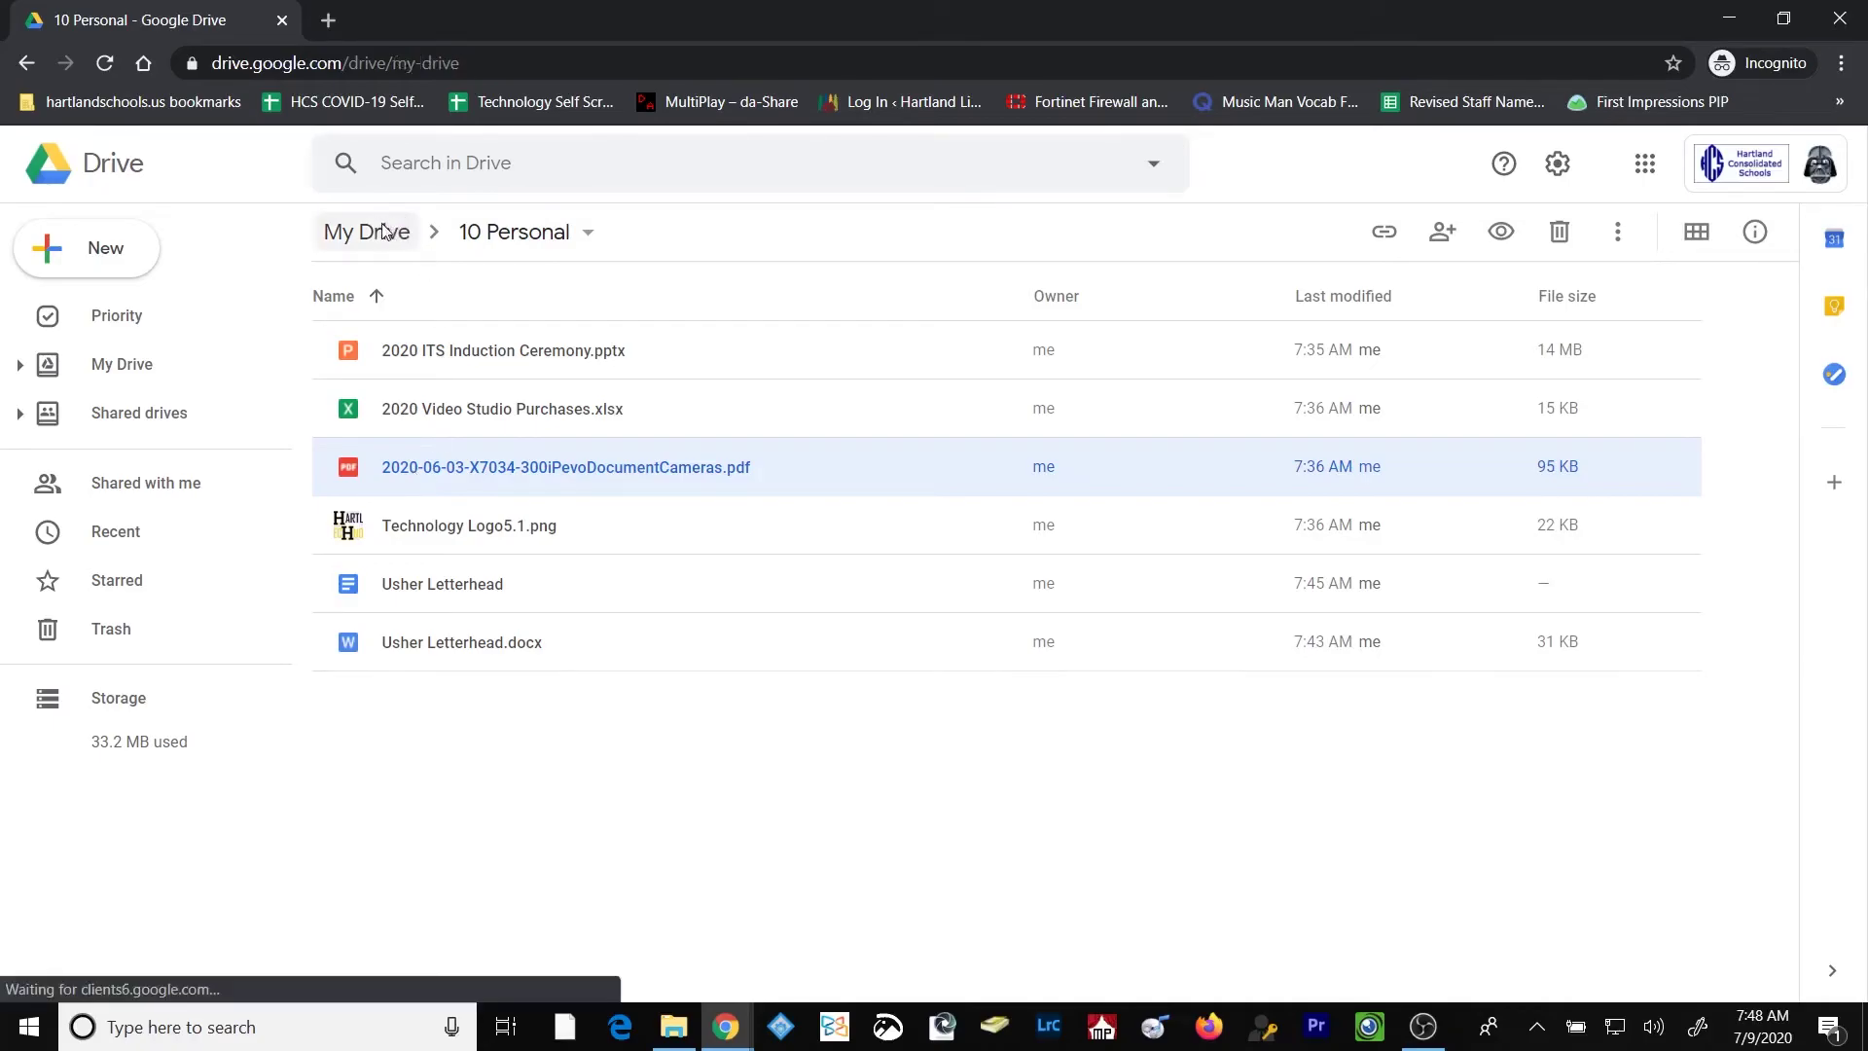
pyautogui.scroll(-2, 528, 775)
pyautogui.click(450, 742)
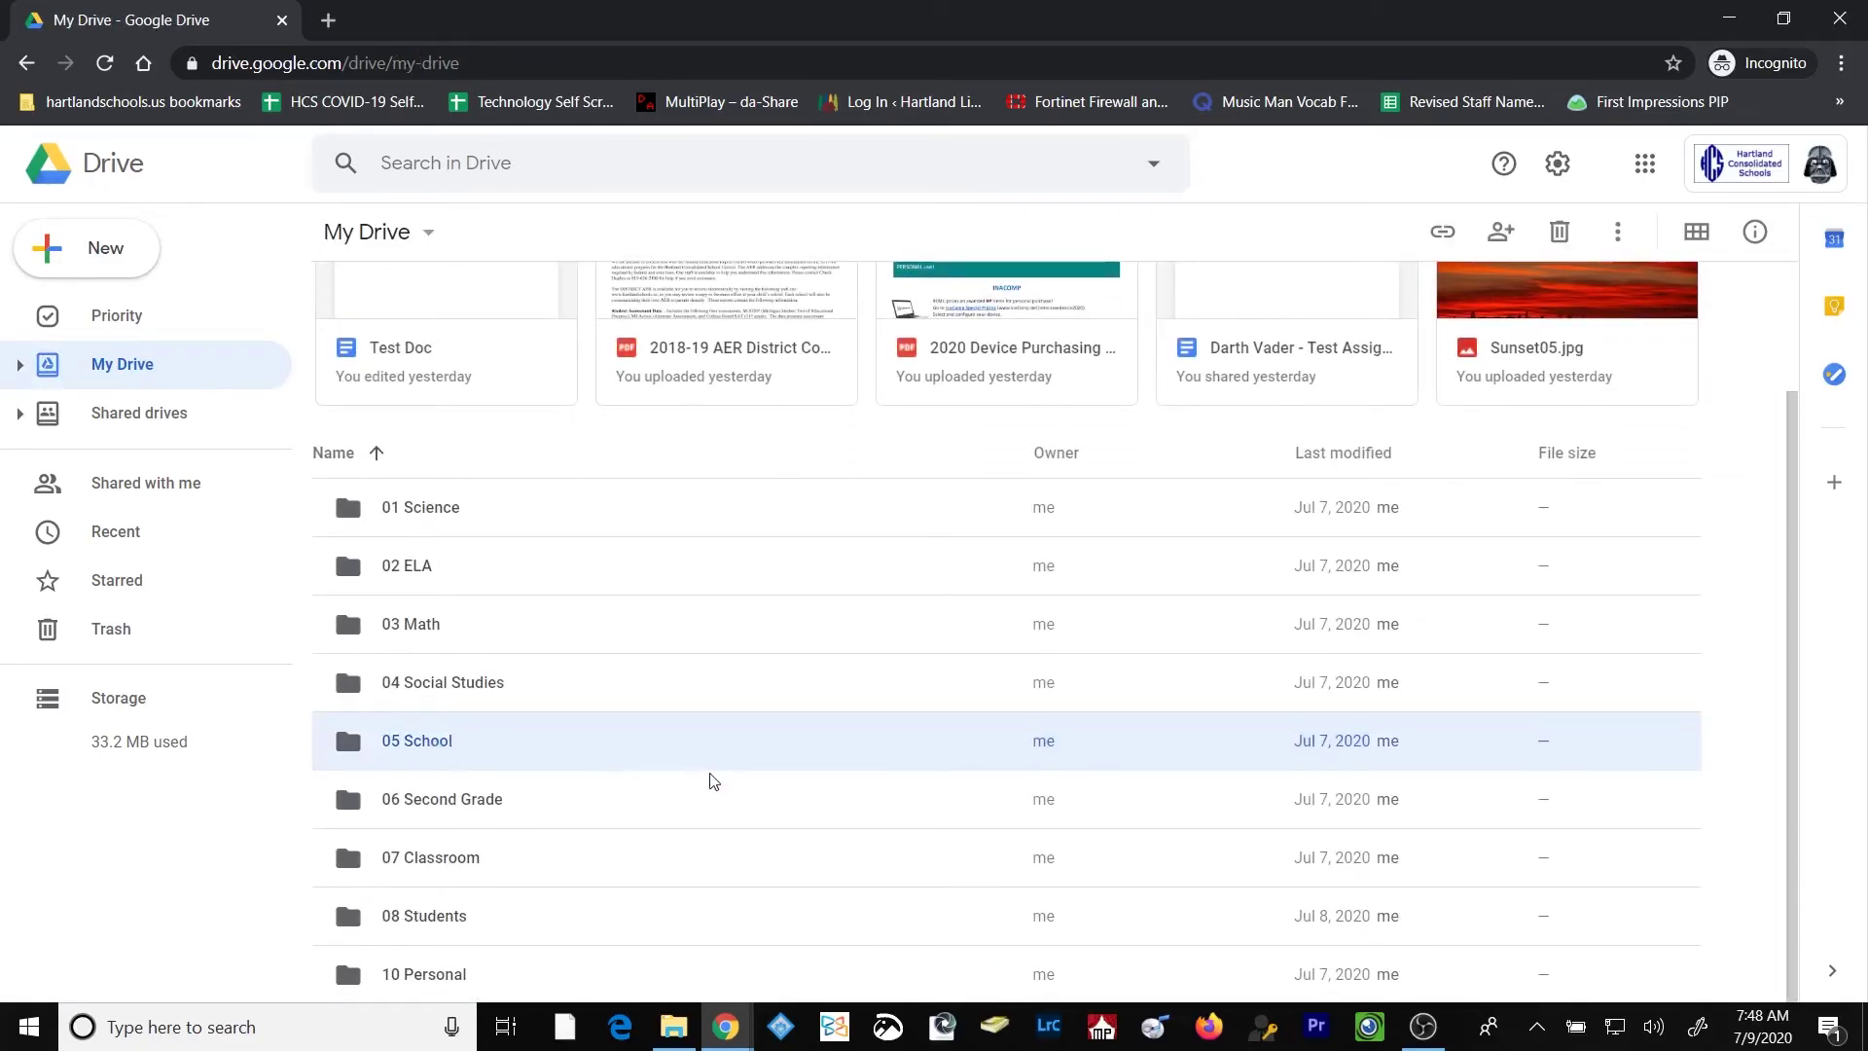
pyautogui.doubleClick(437, 975)
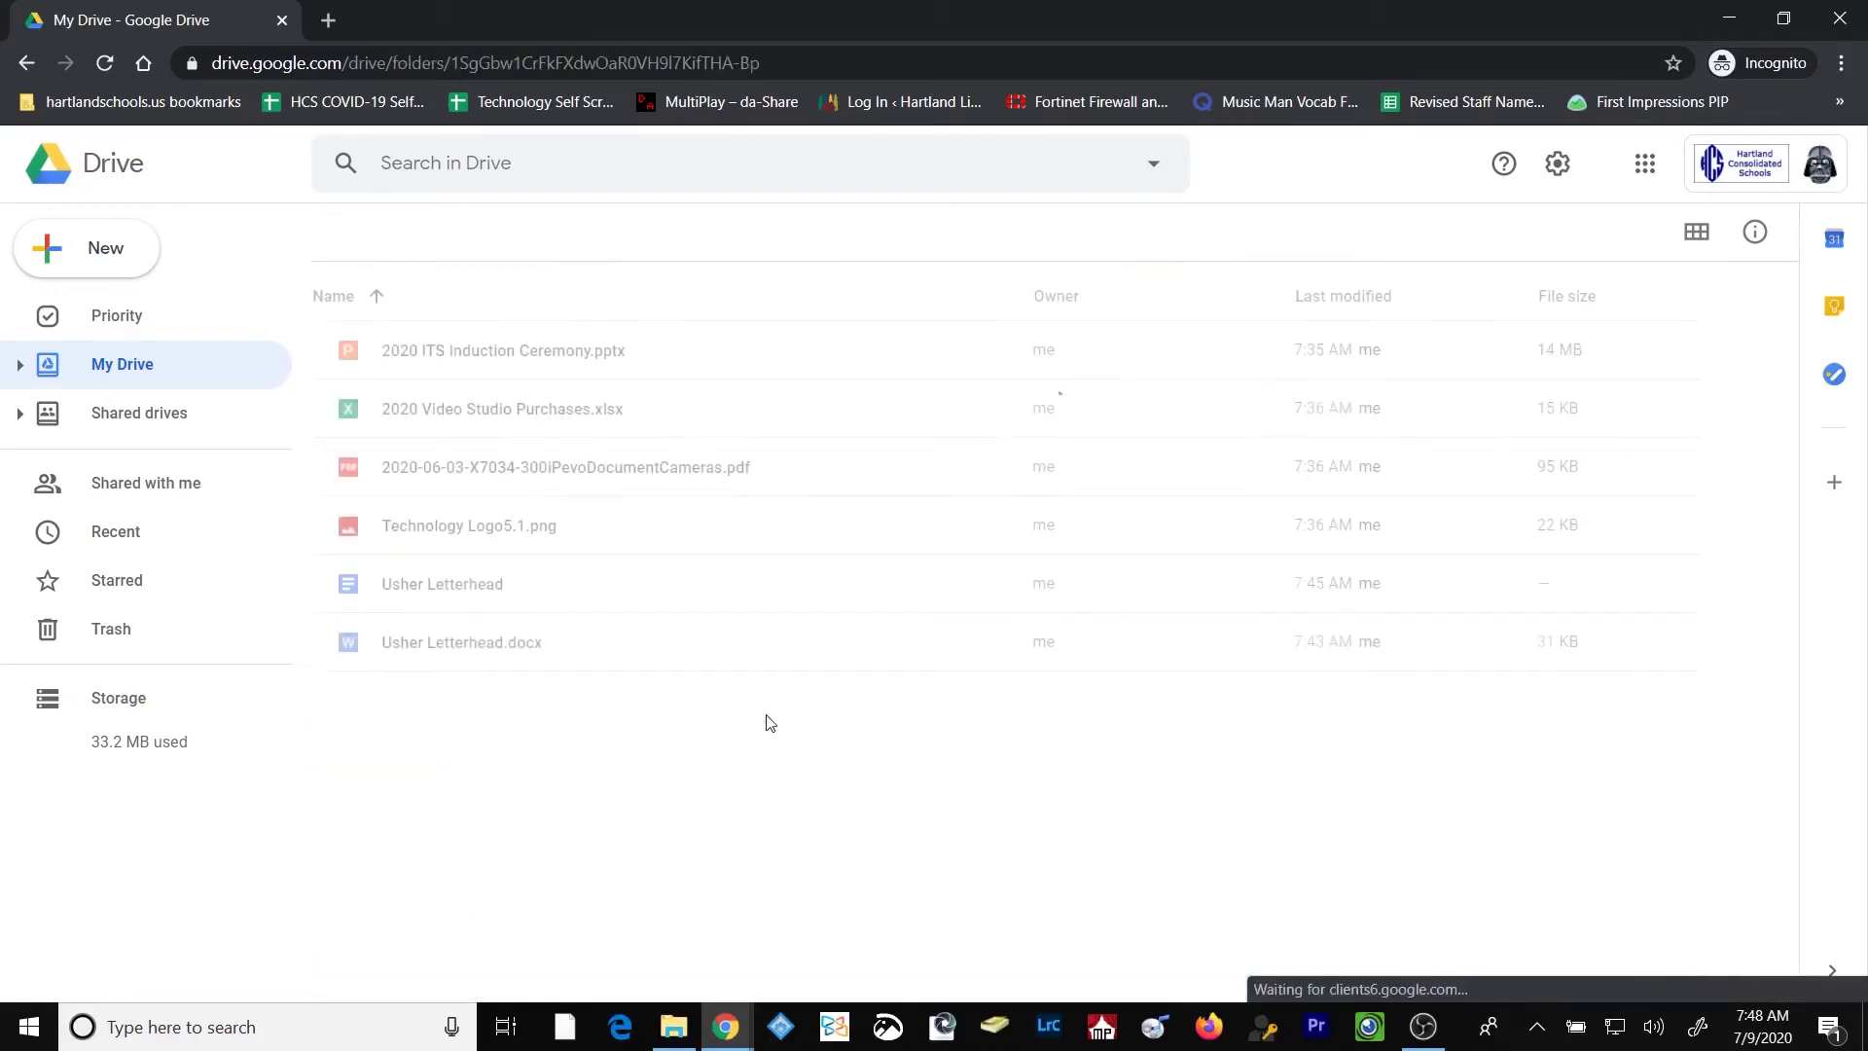
# - Move 2020-06-03-X7034-300iPevoDocumentCameras.pdf from 10 Personal to the 05 School folder and dismiss the notification
pyautogui.rightClick(464, 473)
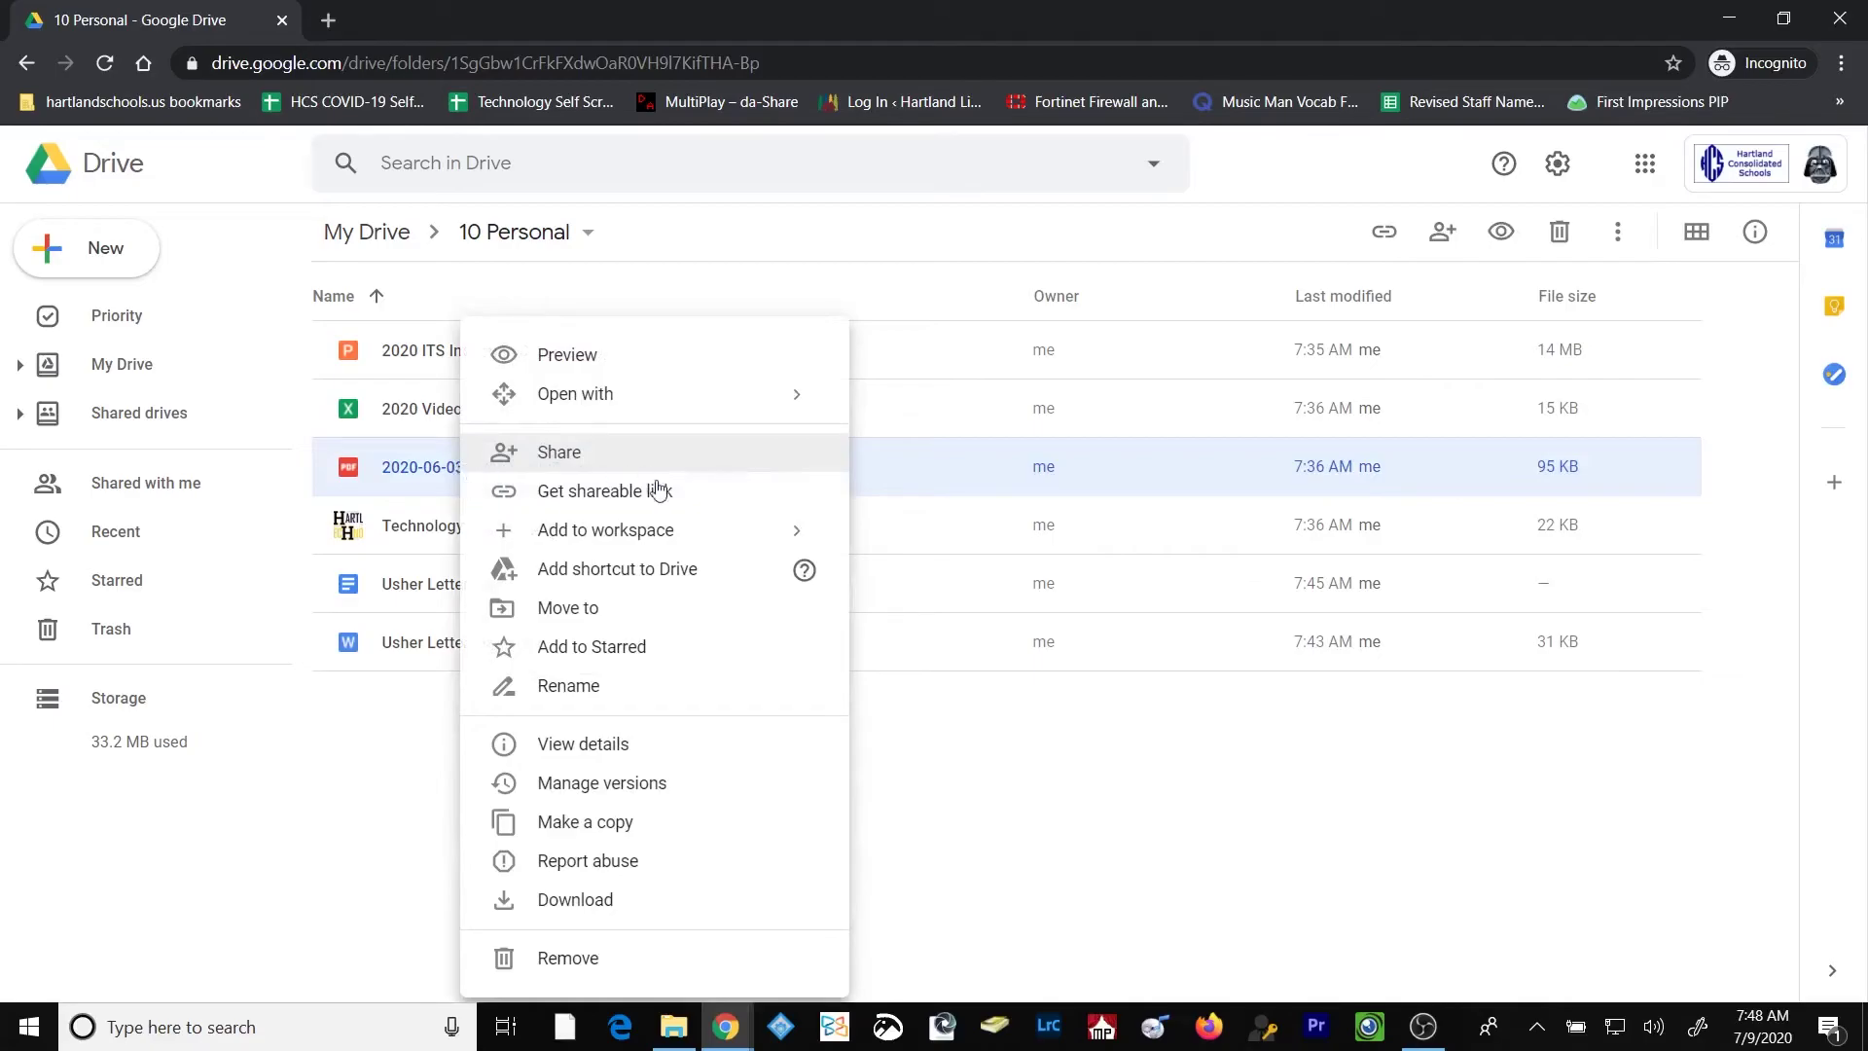
pyautogui.click(619, 615)
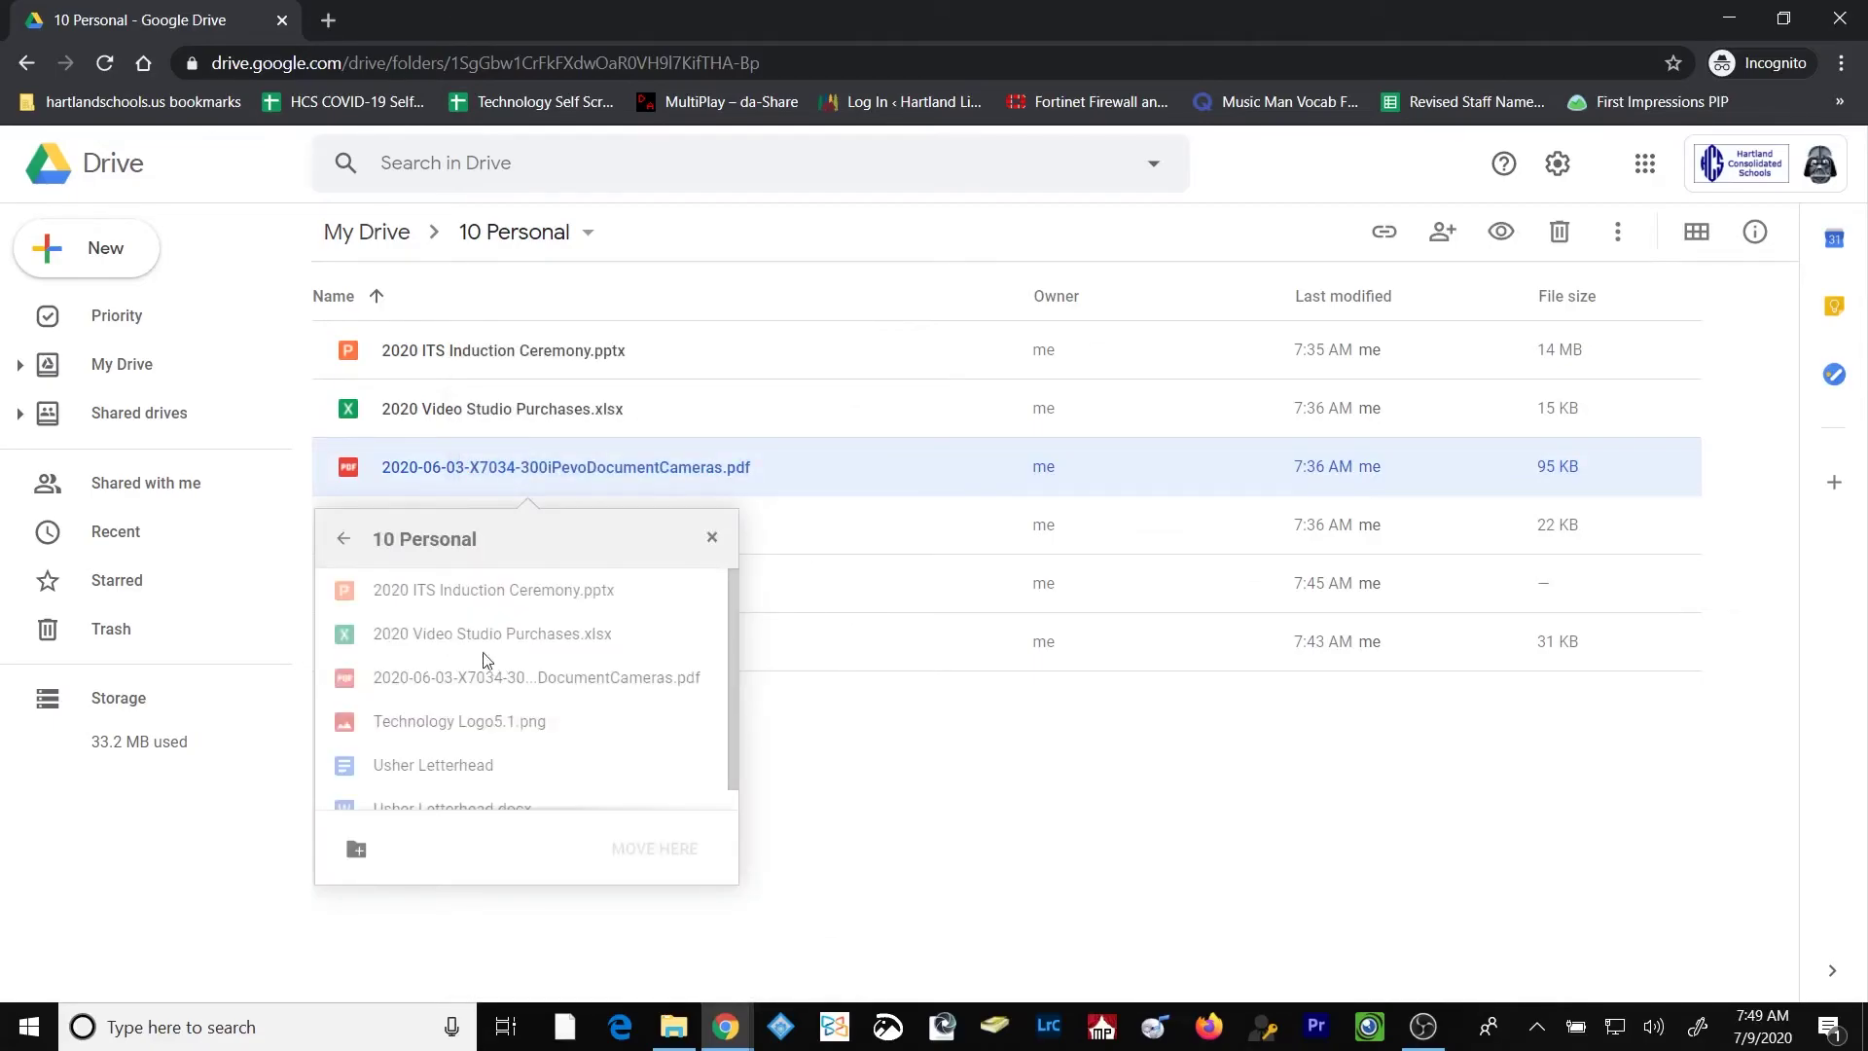
pyautogui.click(346, 542)
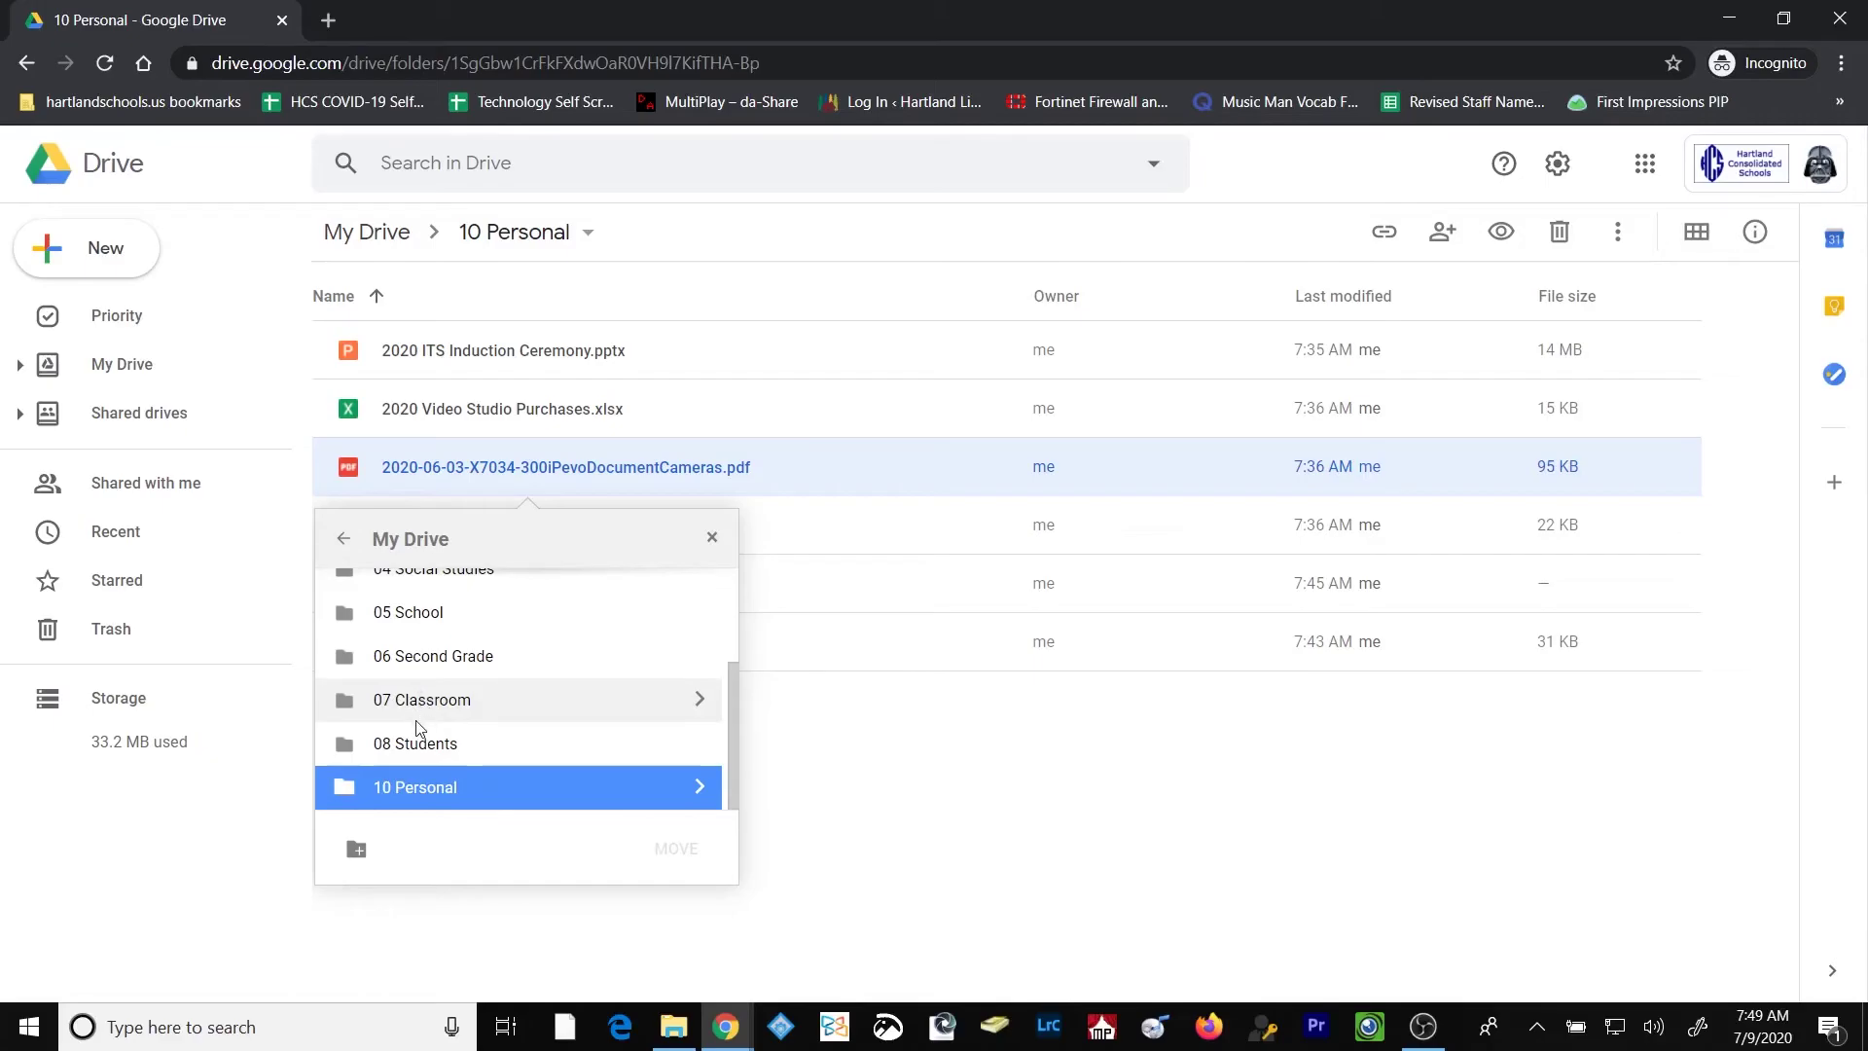
pyautogui.doubleClick(426, 630)
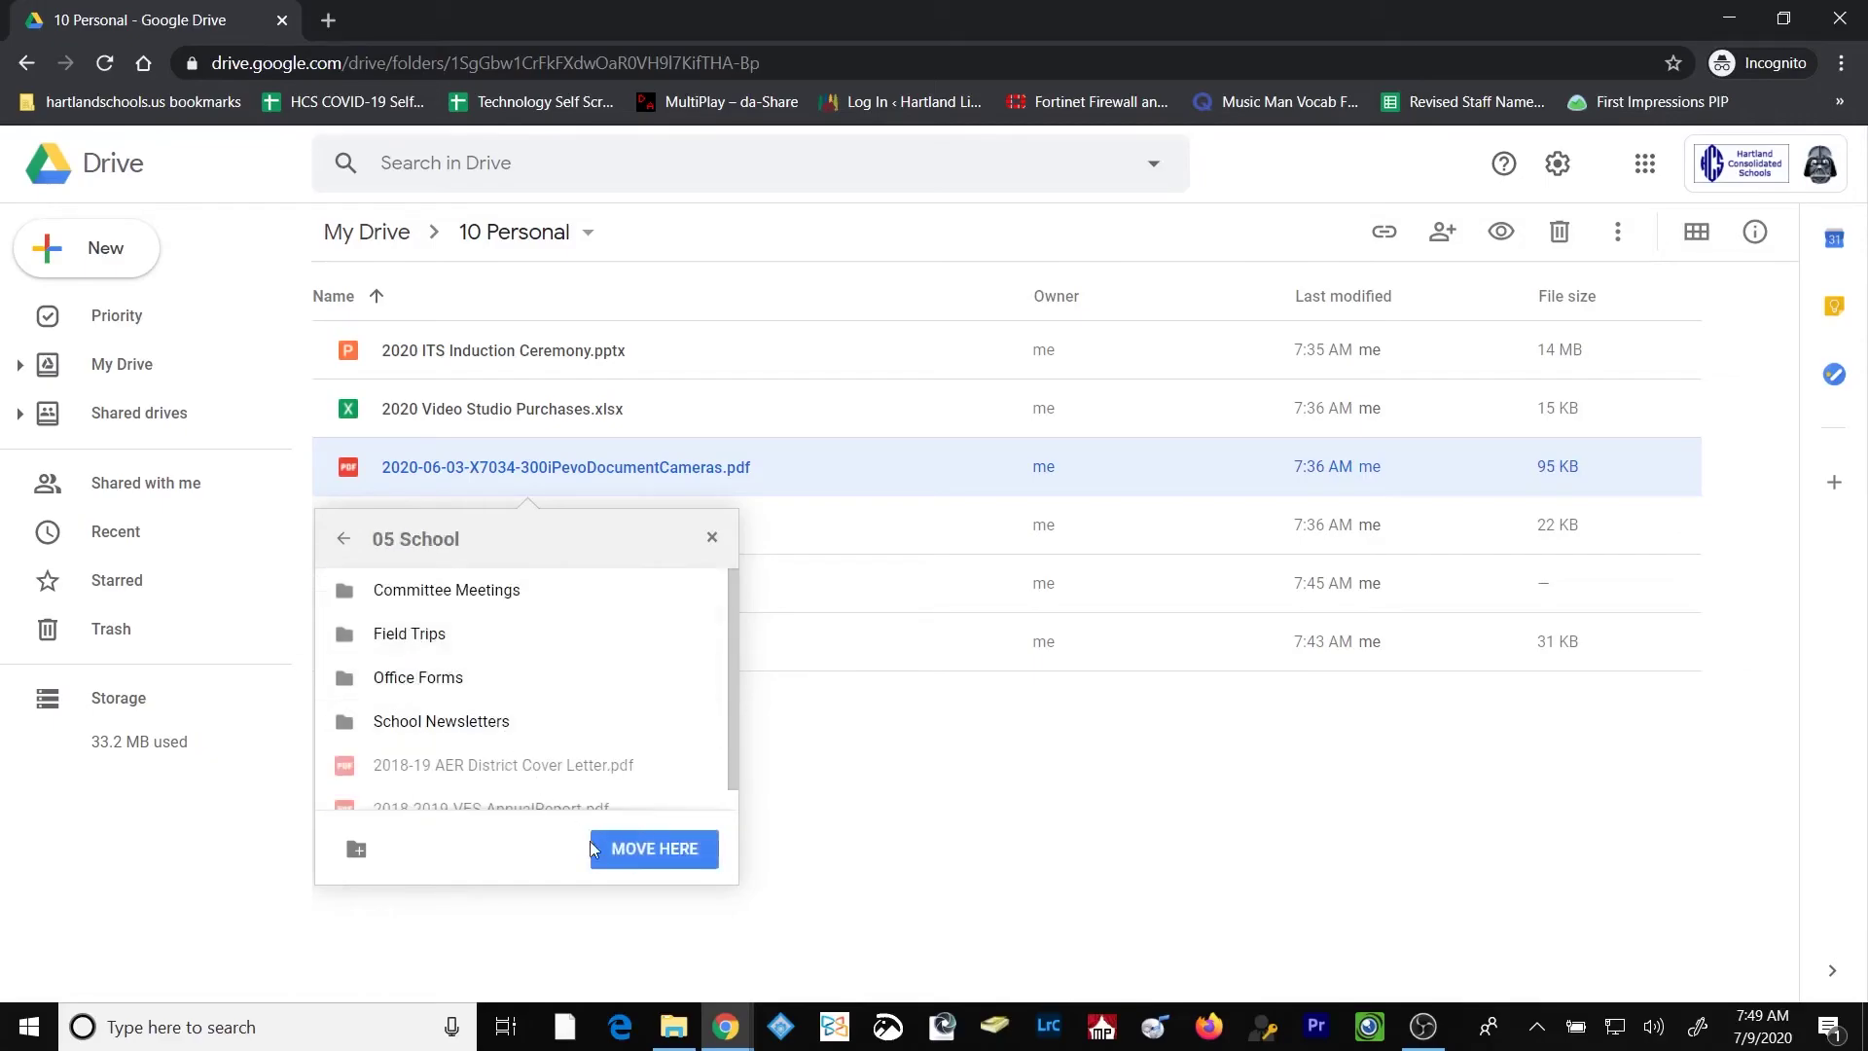
pyautogui.click(646, 851)
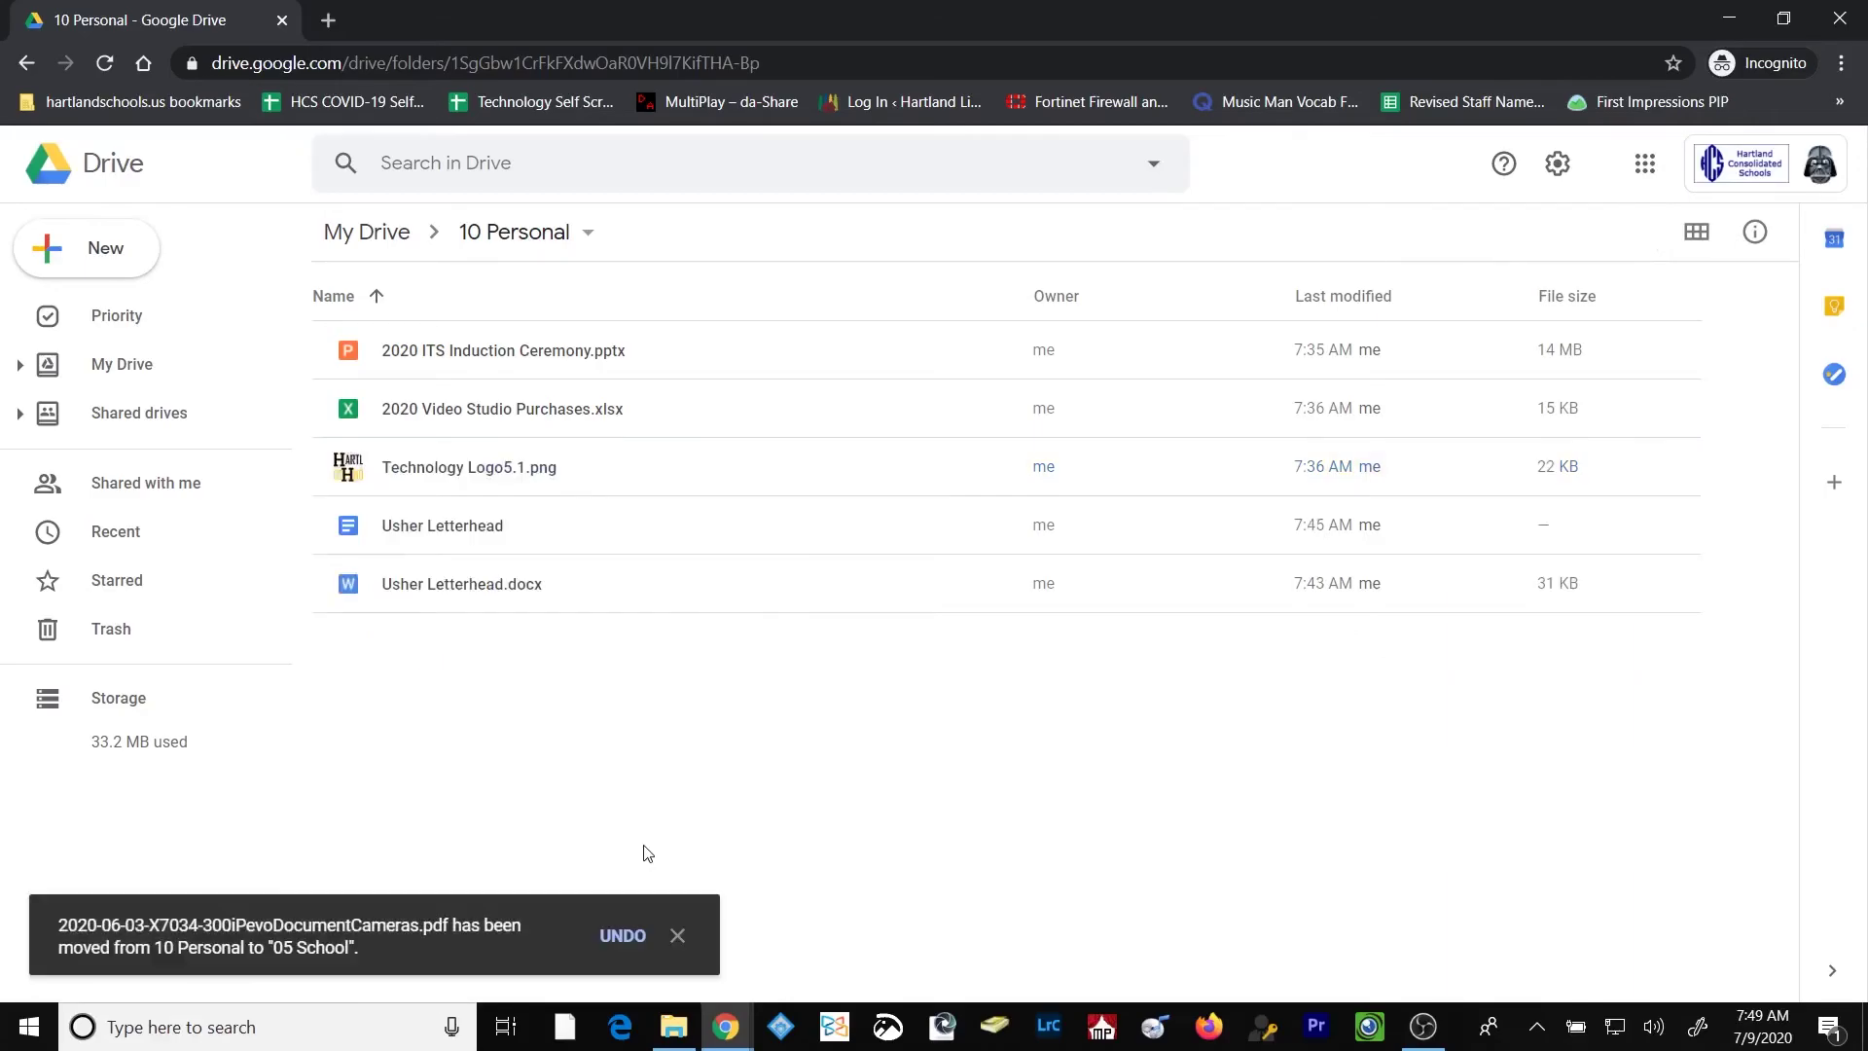
pyautogui.click(677, 935)
# - Check the 05 School folder for the moved document cameras PDF and return to 10 Personal
pyautogui.hotkey('alt', 'Left')
pyautogui.doubleClick(399, 889)
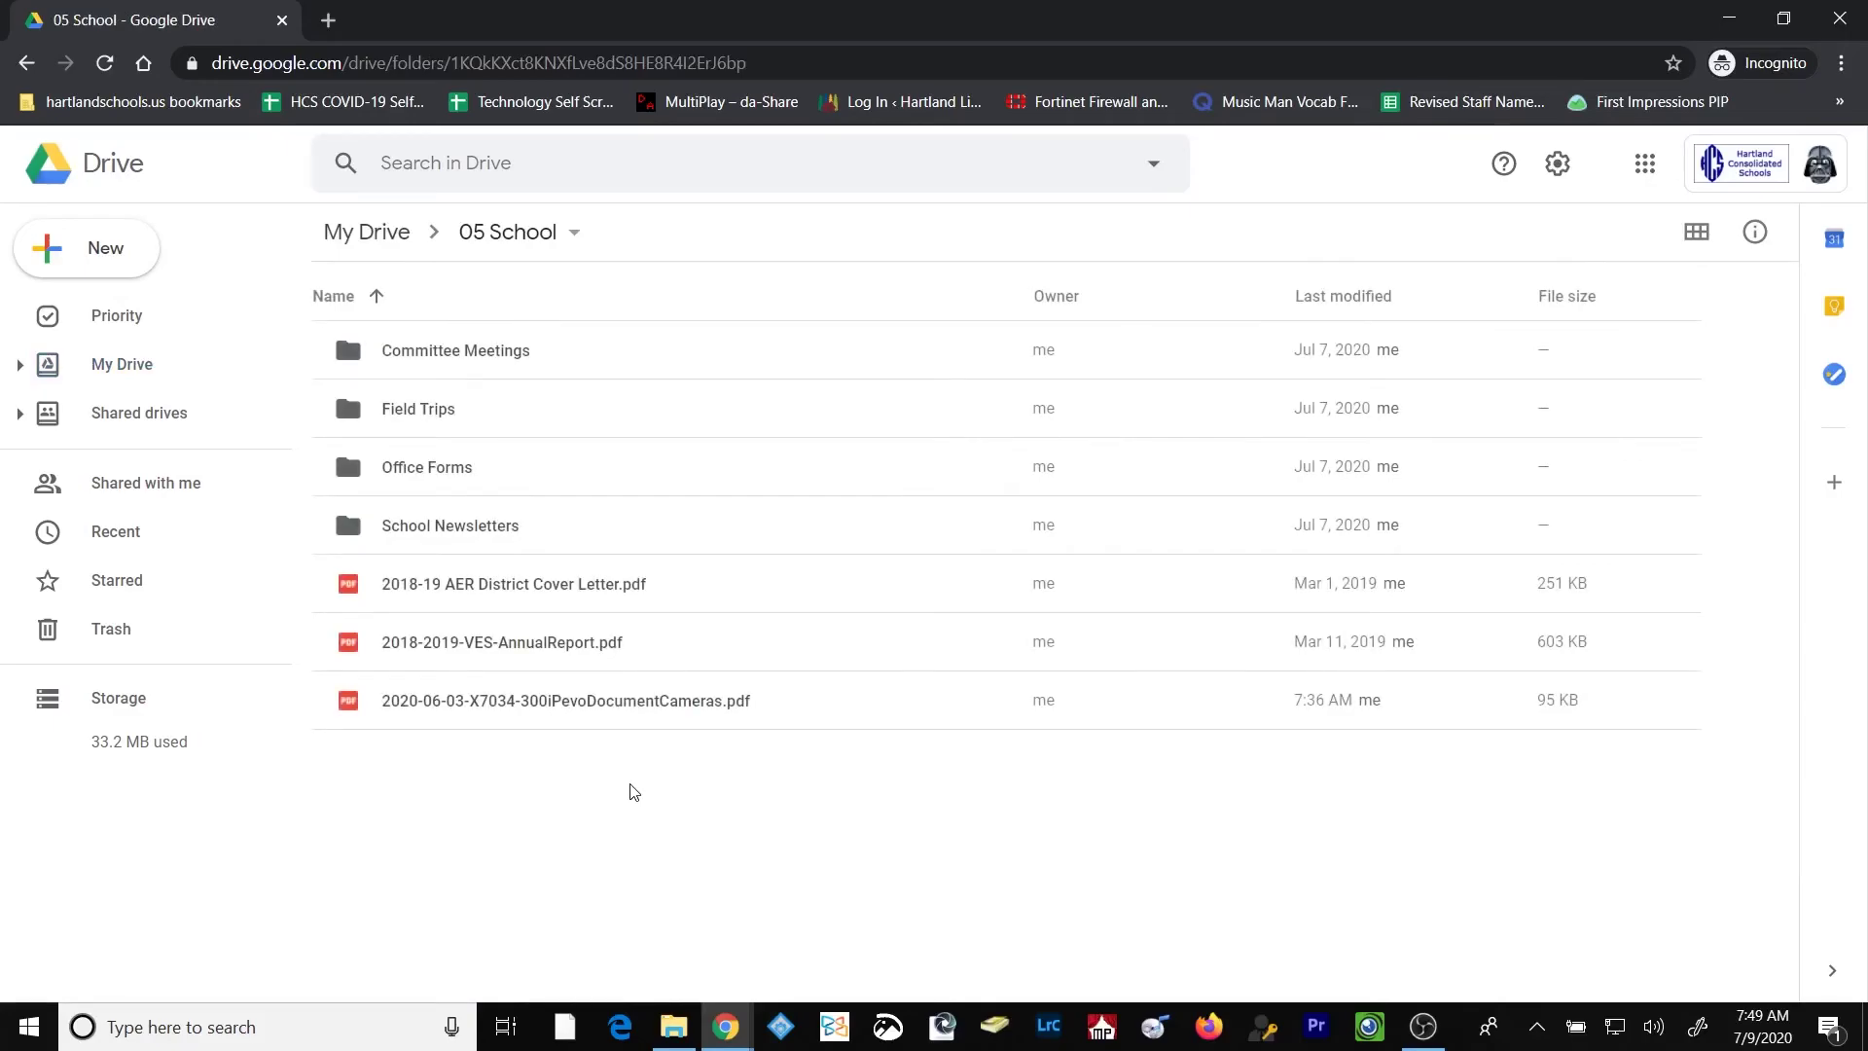
pyautogui.hotkey('alt', 'Left')
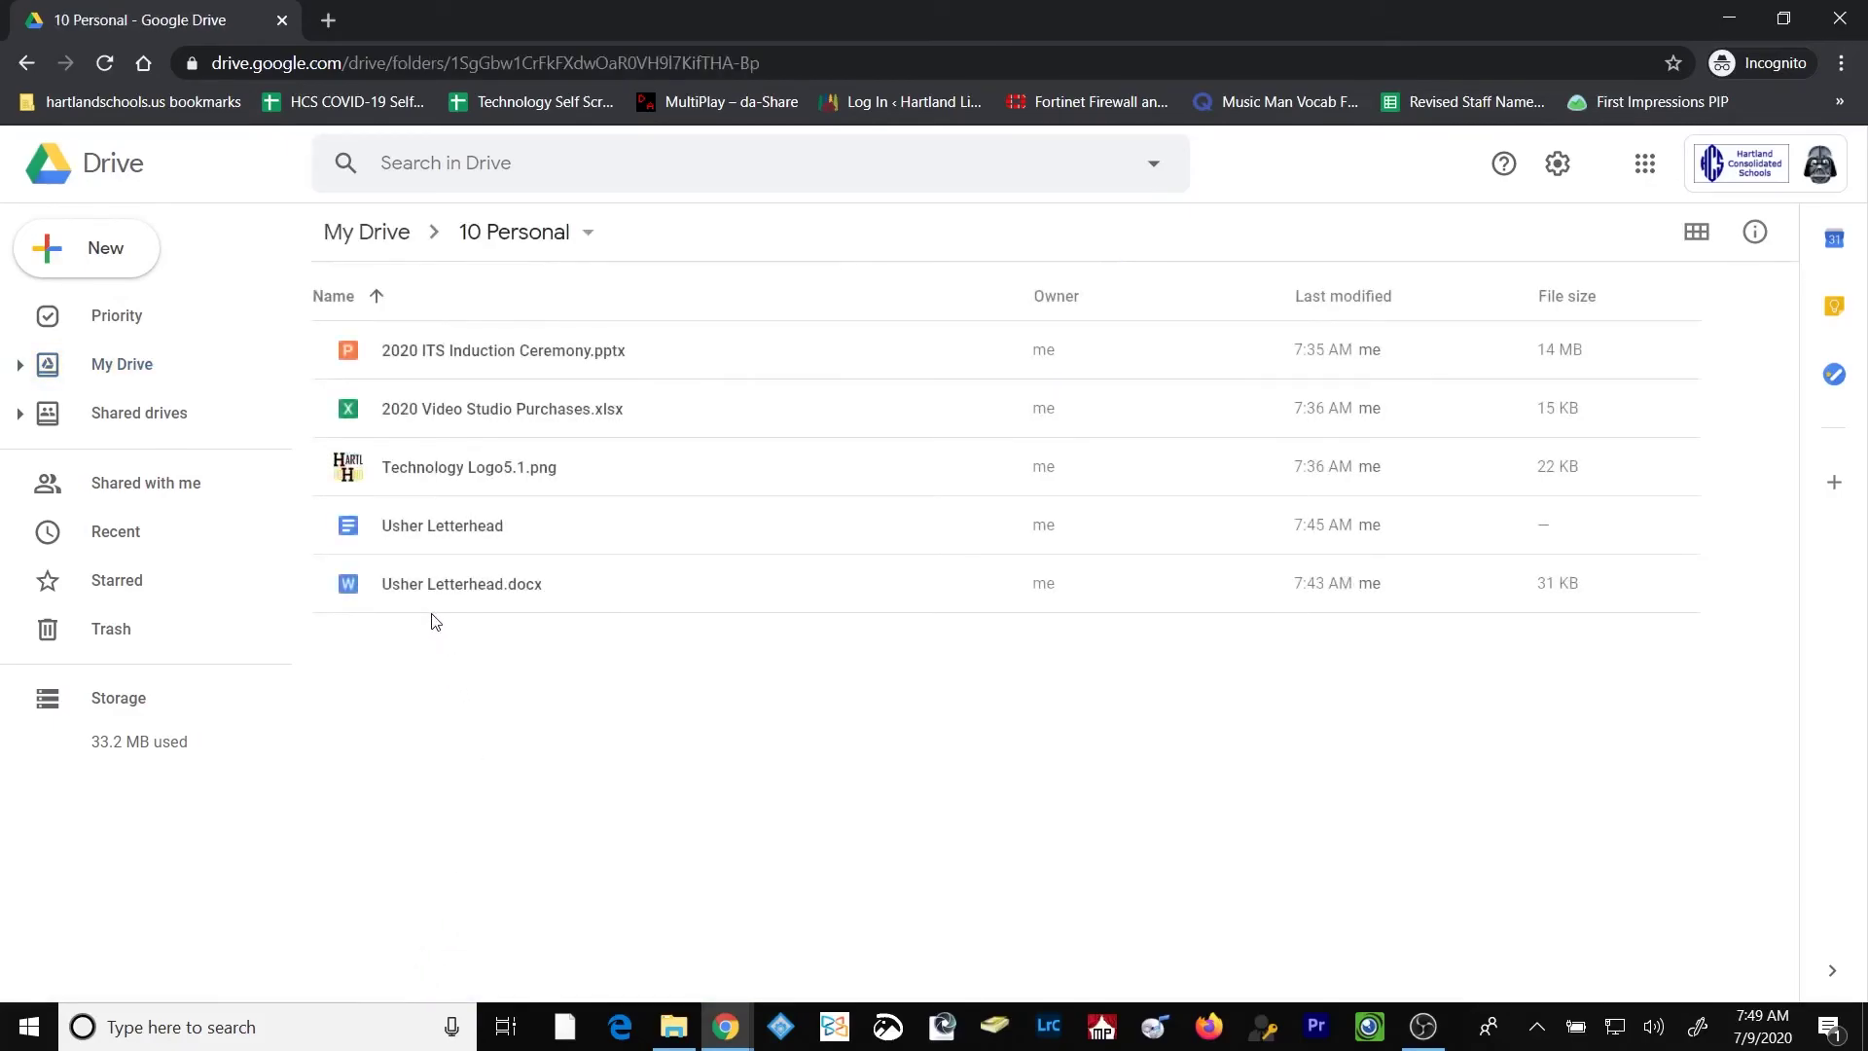
# - Move Technology Logo5.1.png from 10 Personal into a new My Drive folder named 09 Images and dismiss the notification
pyautogui.click(439, 468)
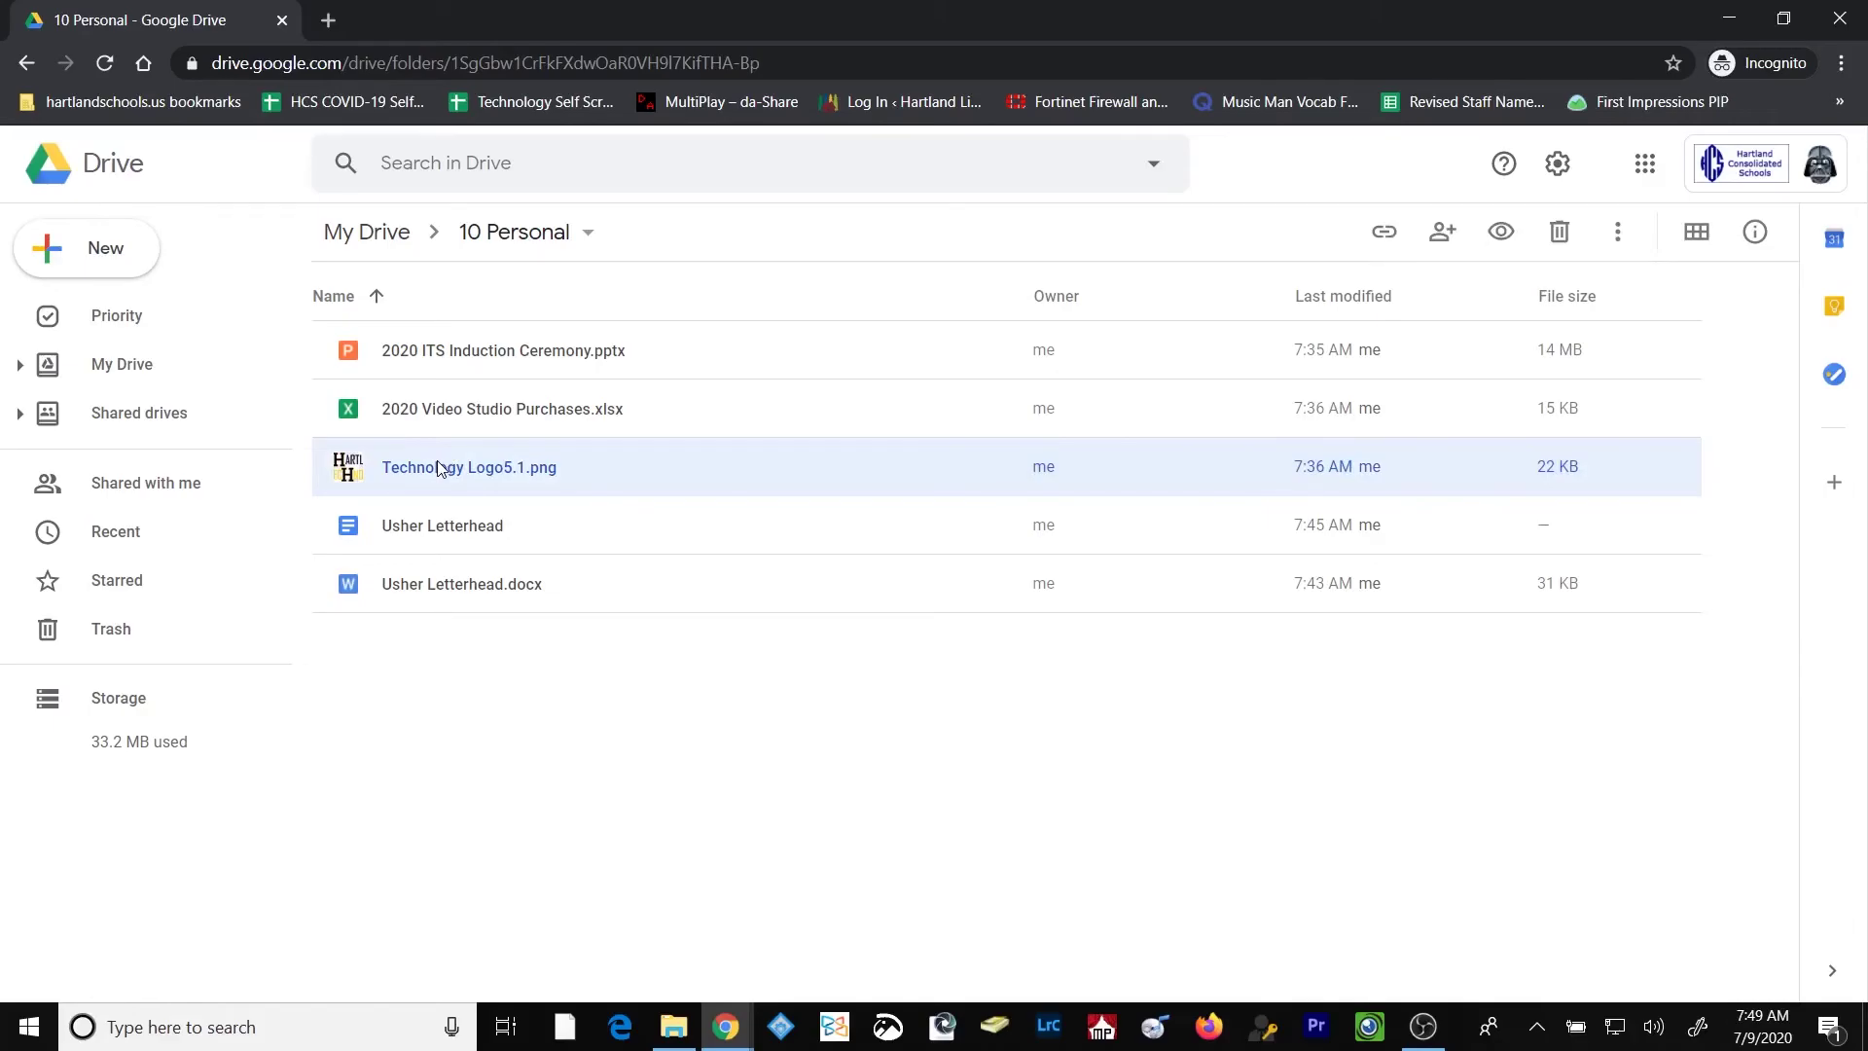
pyautogui.rightClick(440, 468)
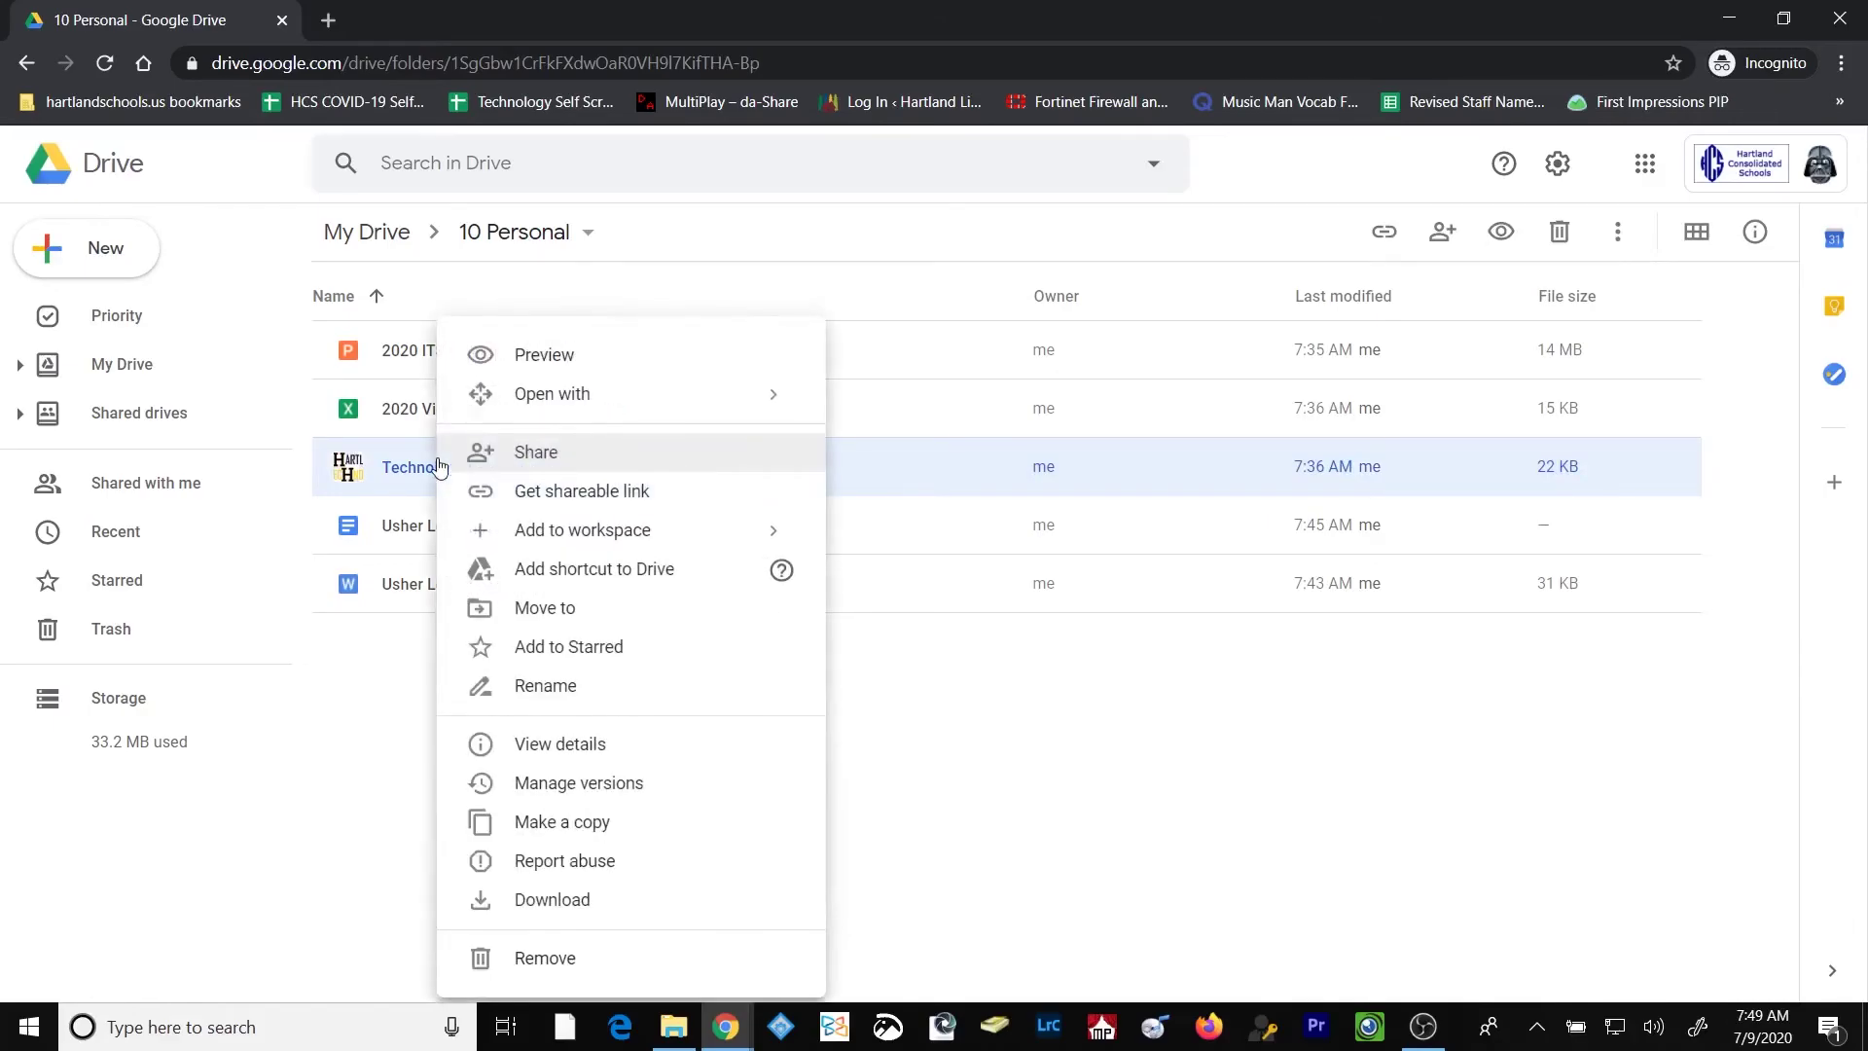
pyautogui.click(637, 625)
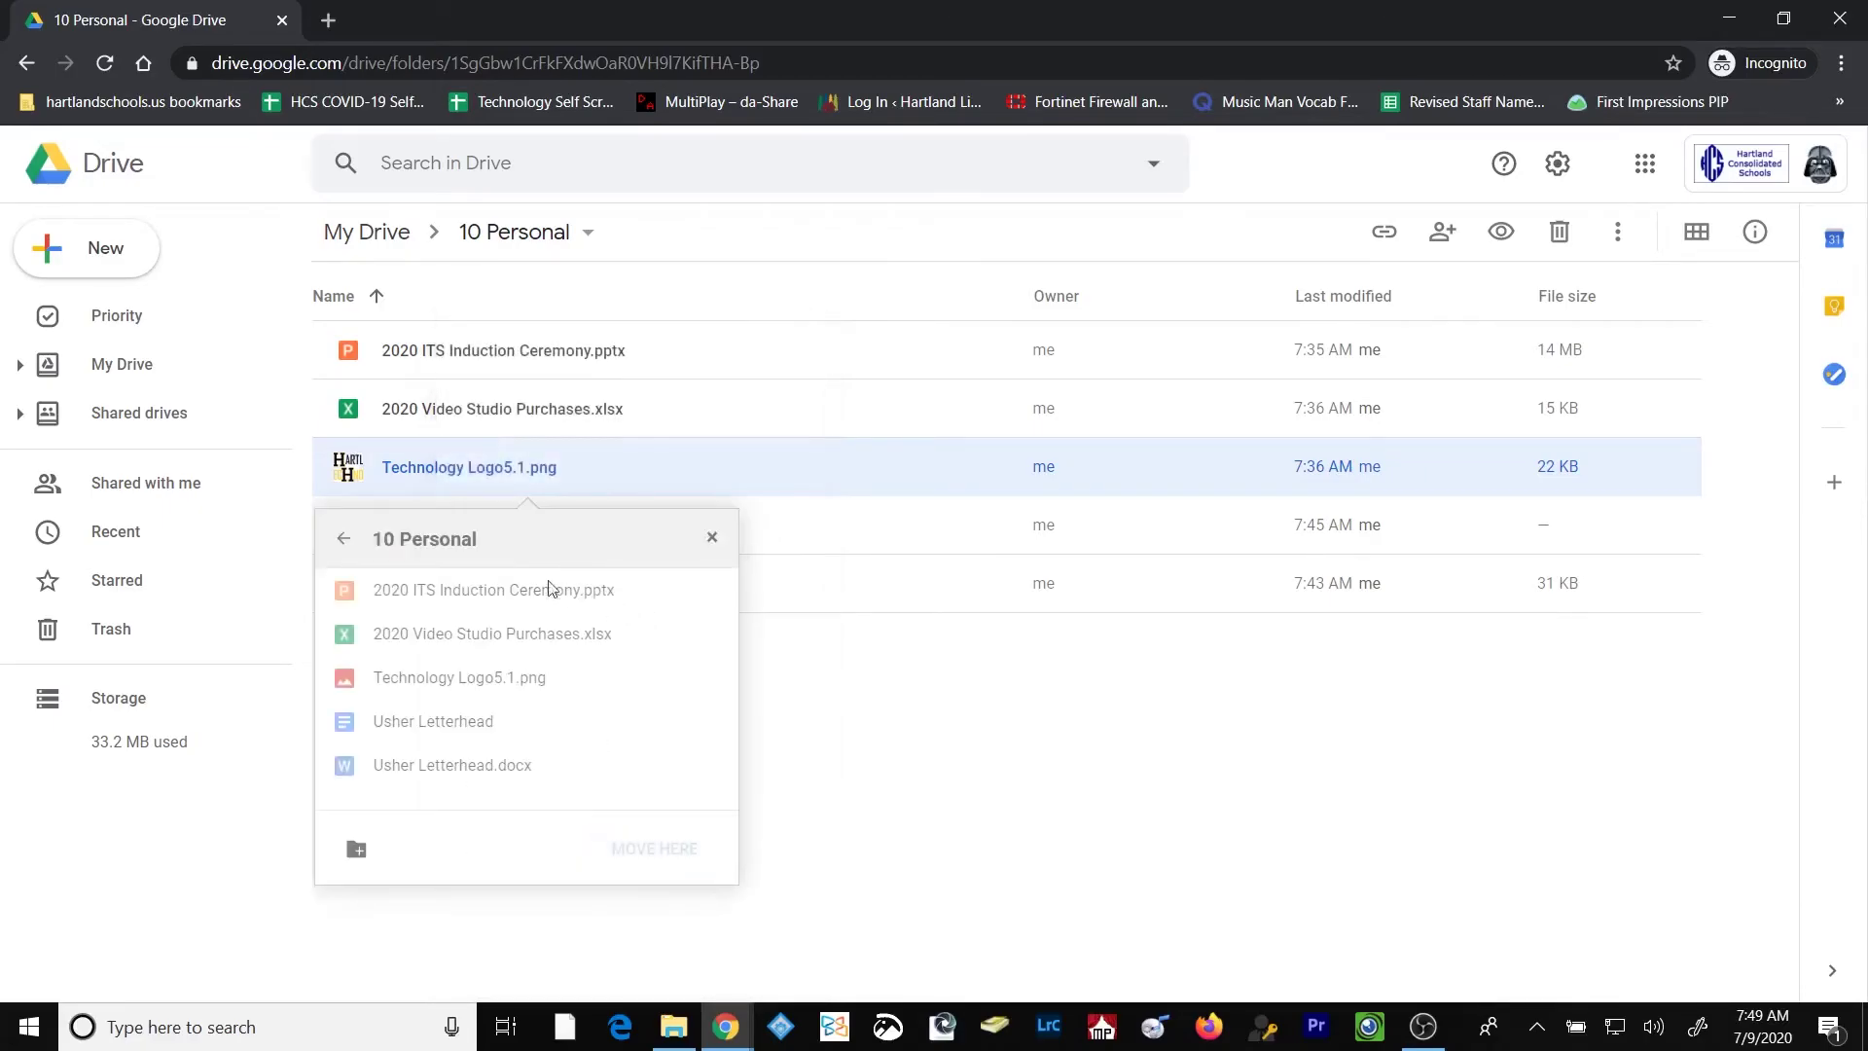
pyautogui.click(343, 543)
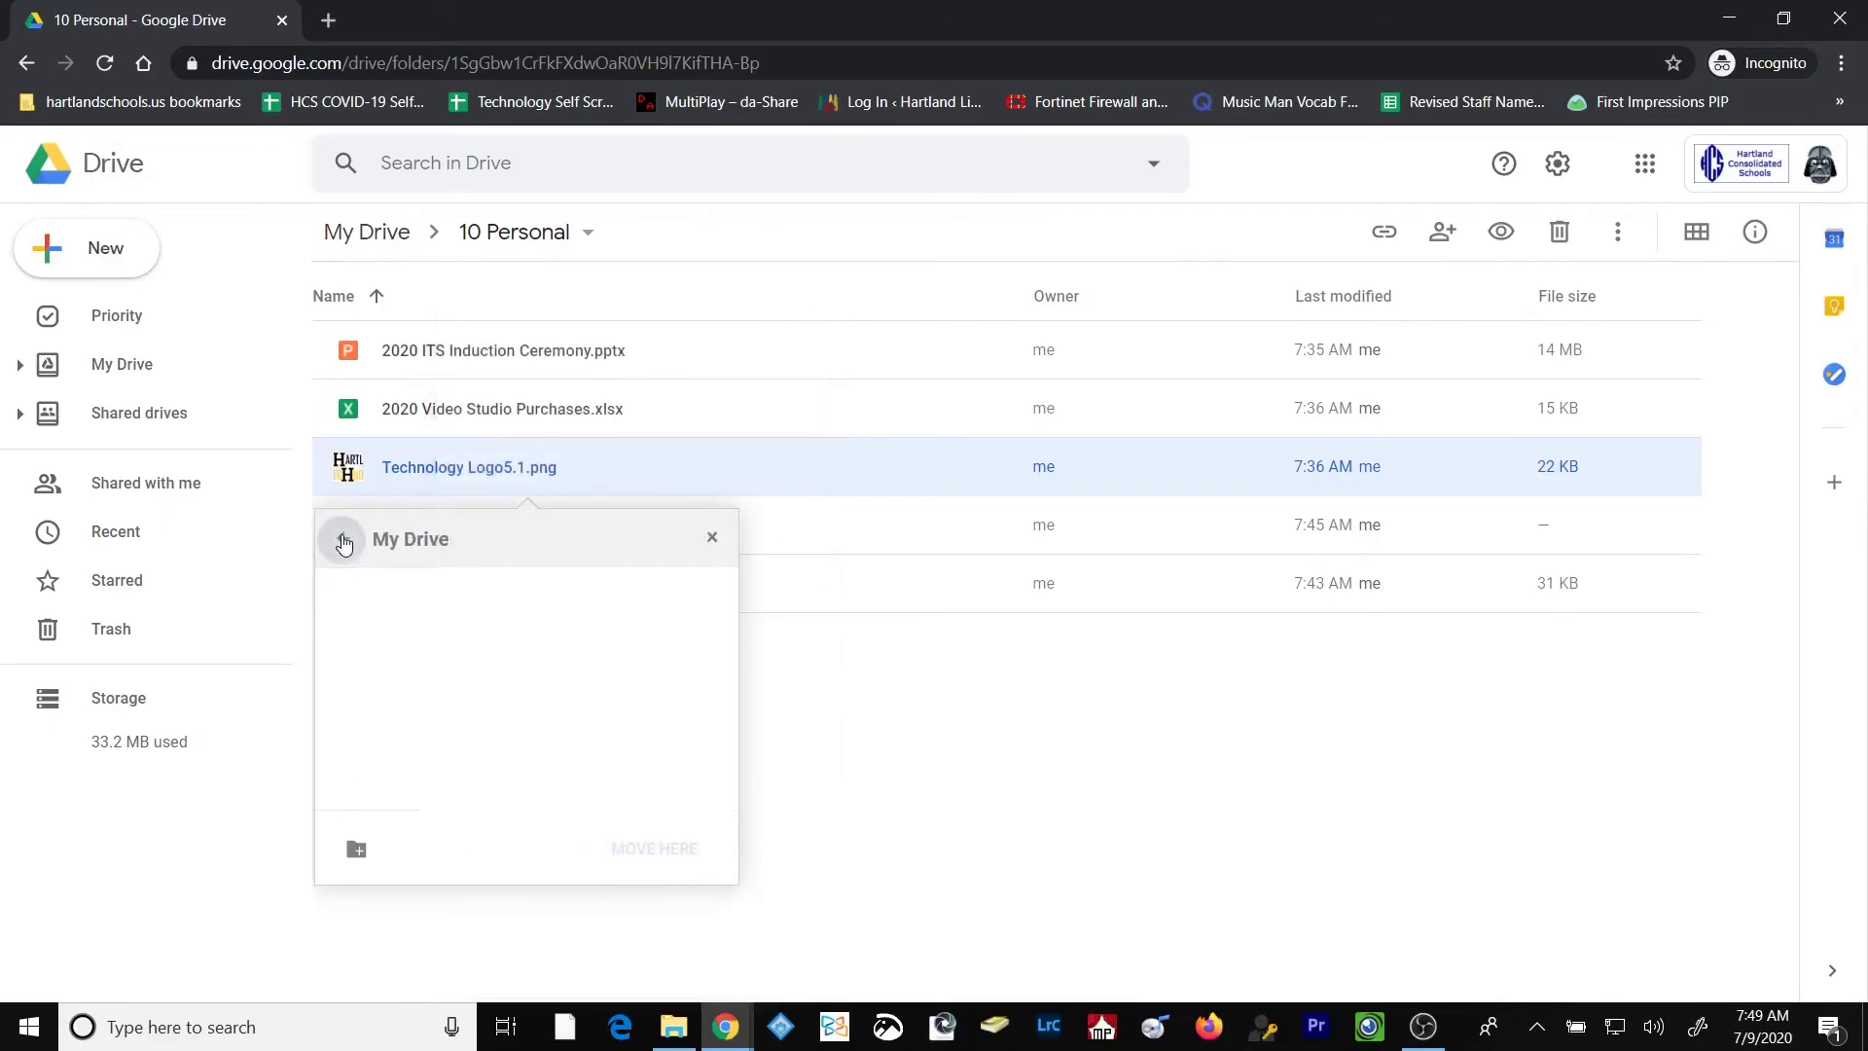
pyautogui.scroll(-3, 621, 679)
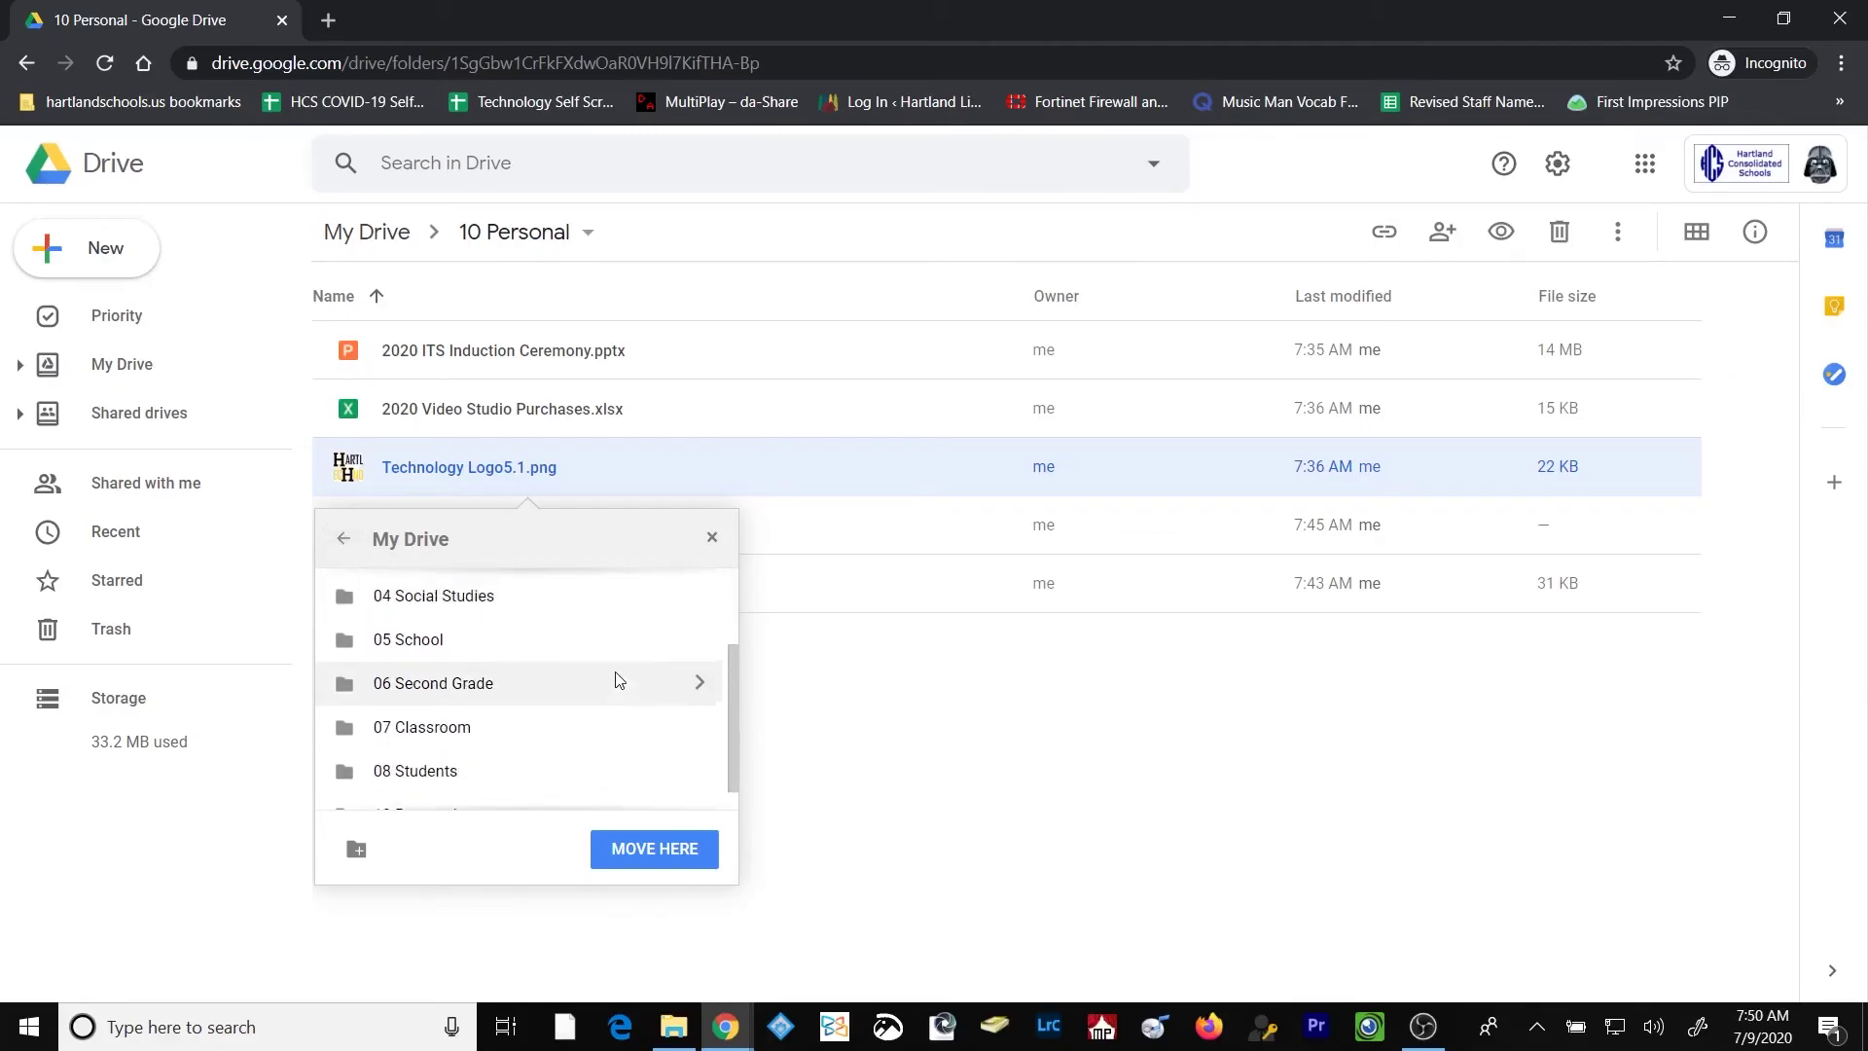
pyautogui.scroll(3, 620, 679)
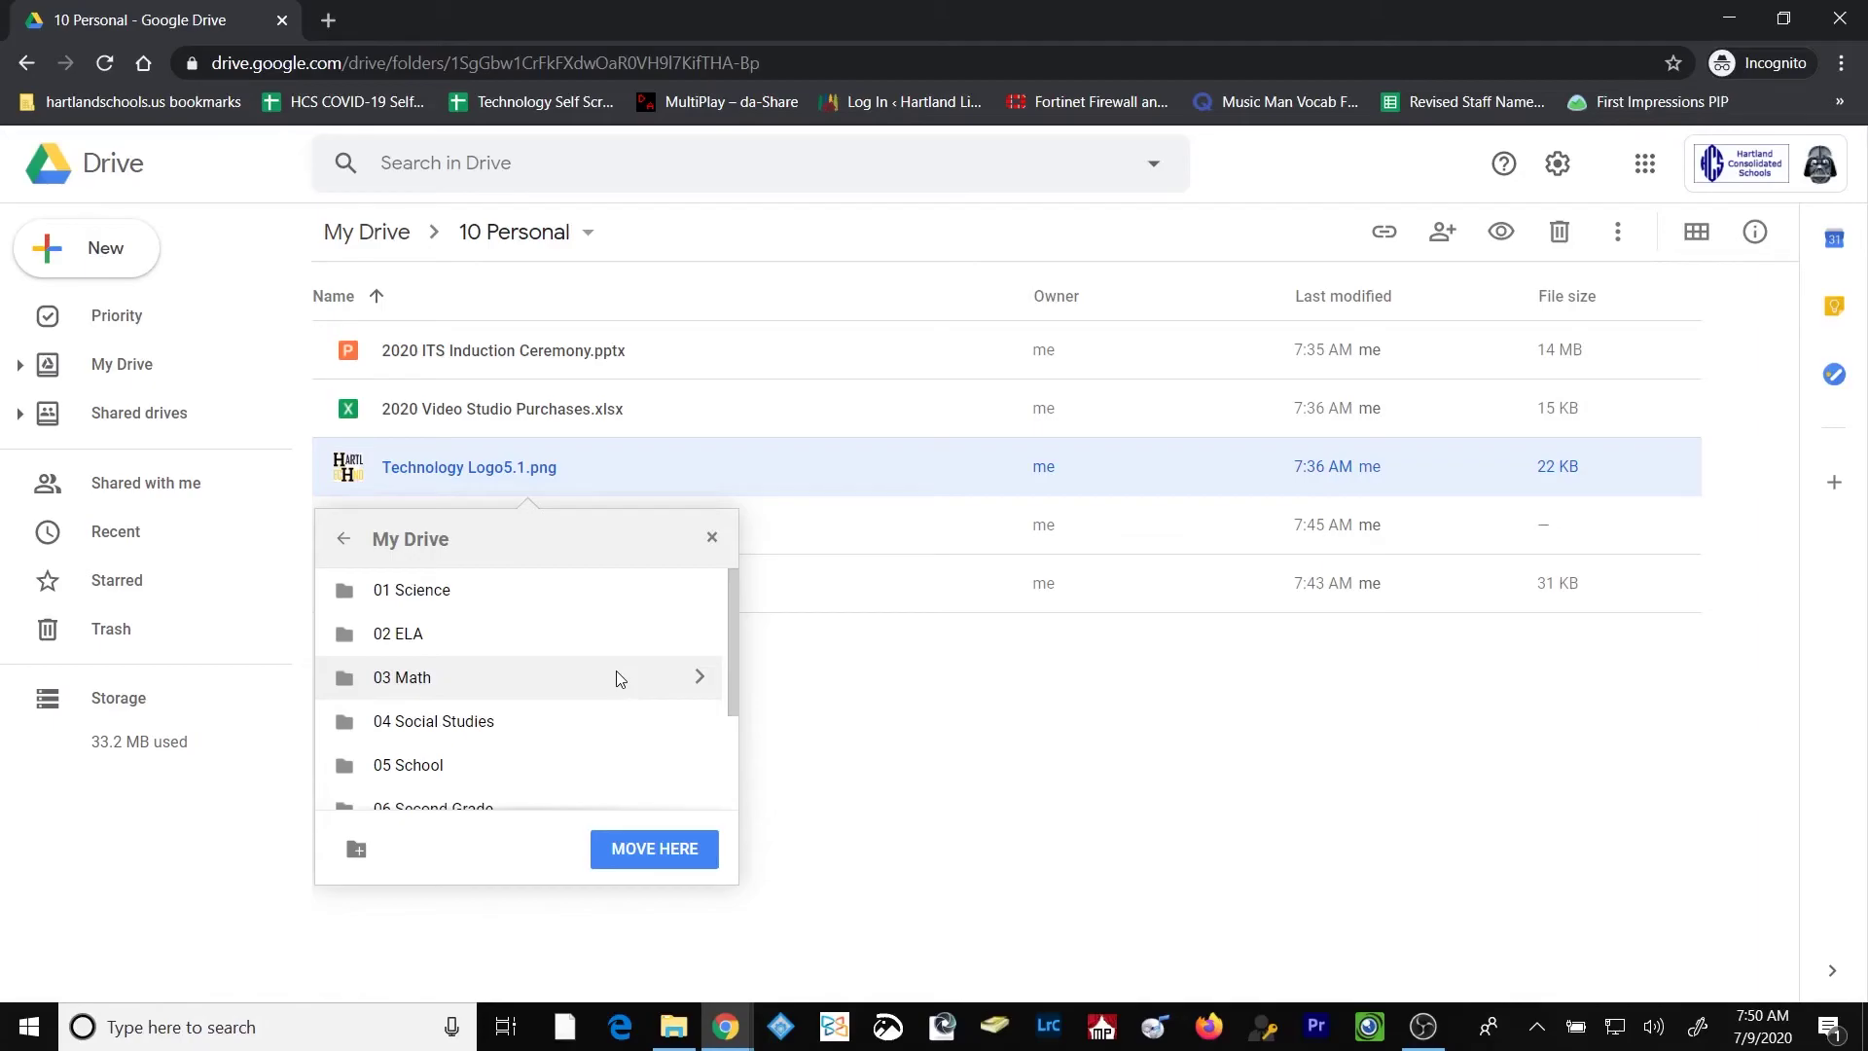
pyautogui.click(358, 853)
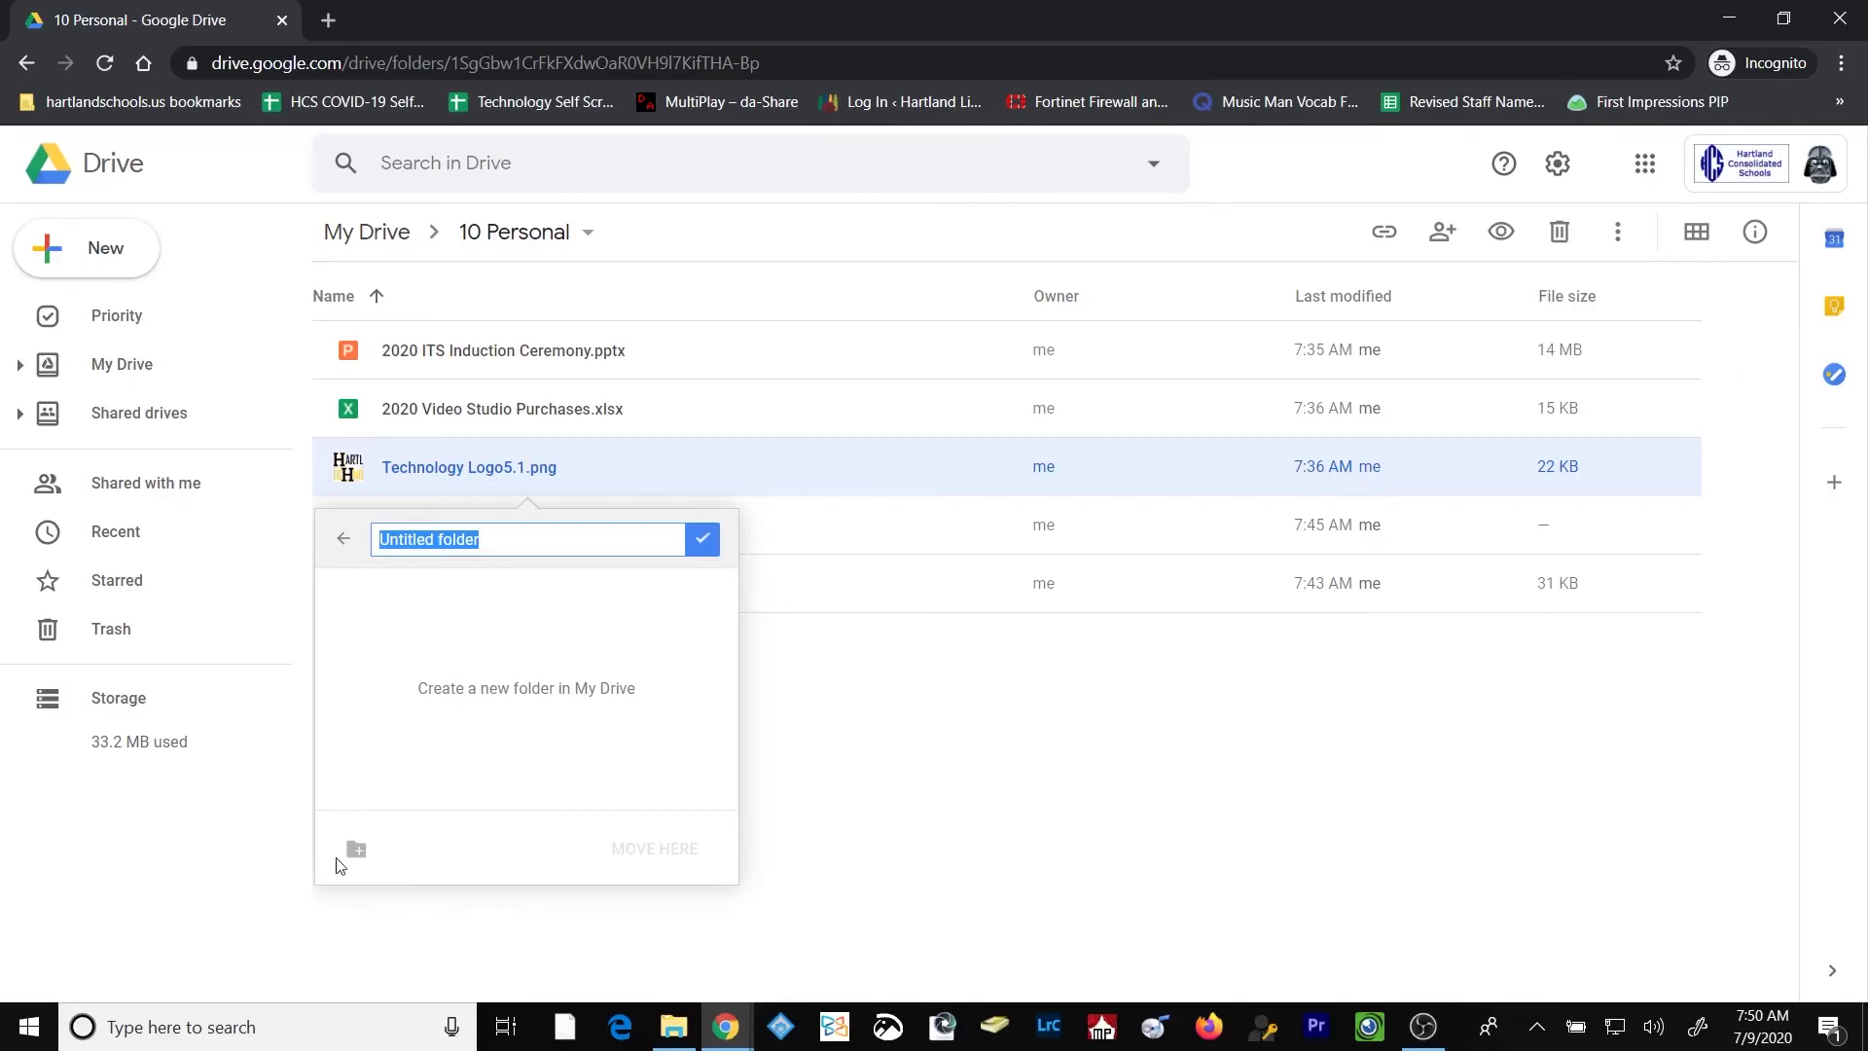
pyautogui.write('09 Images')
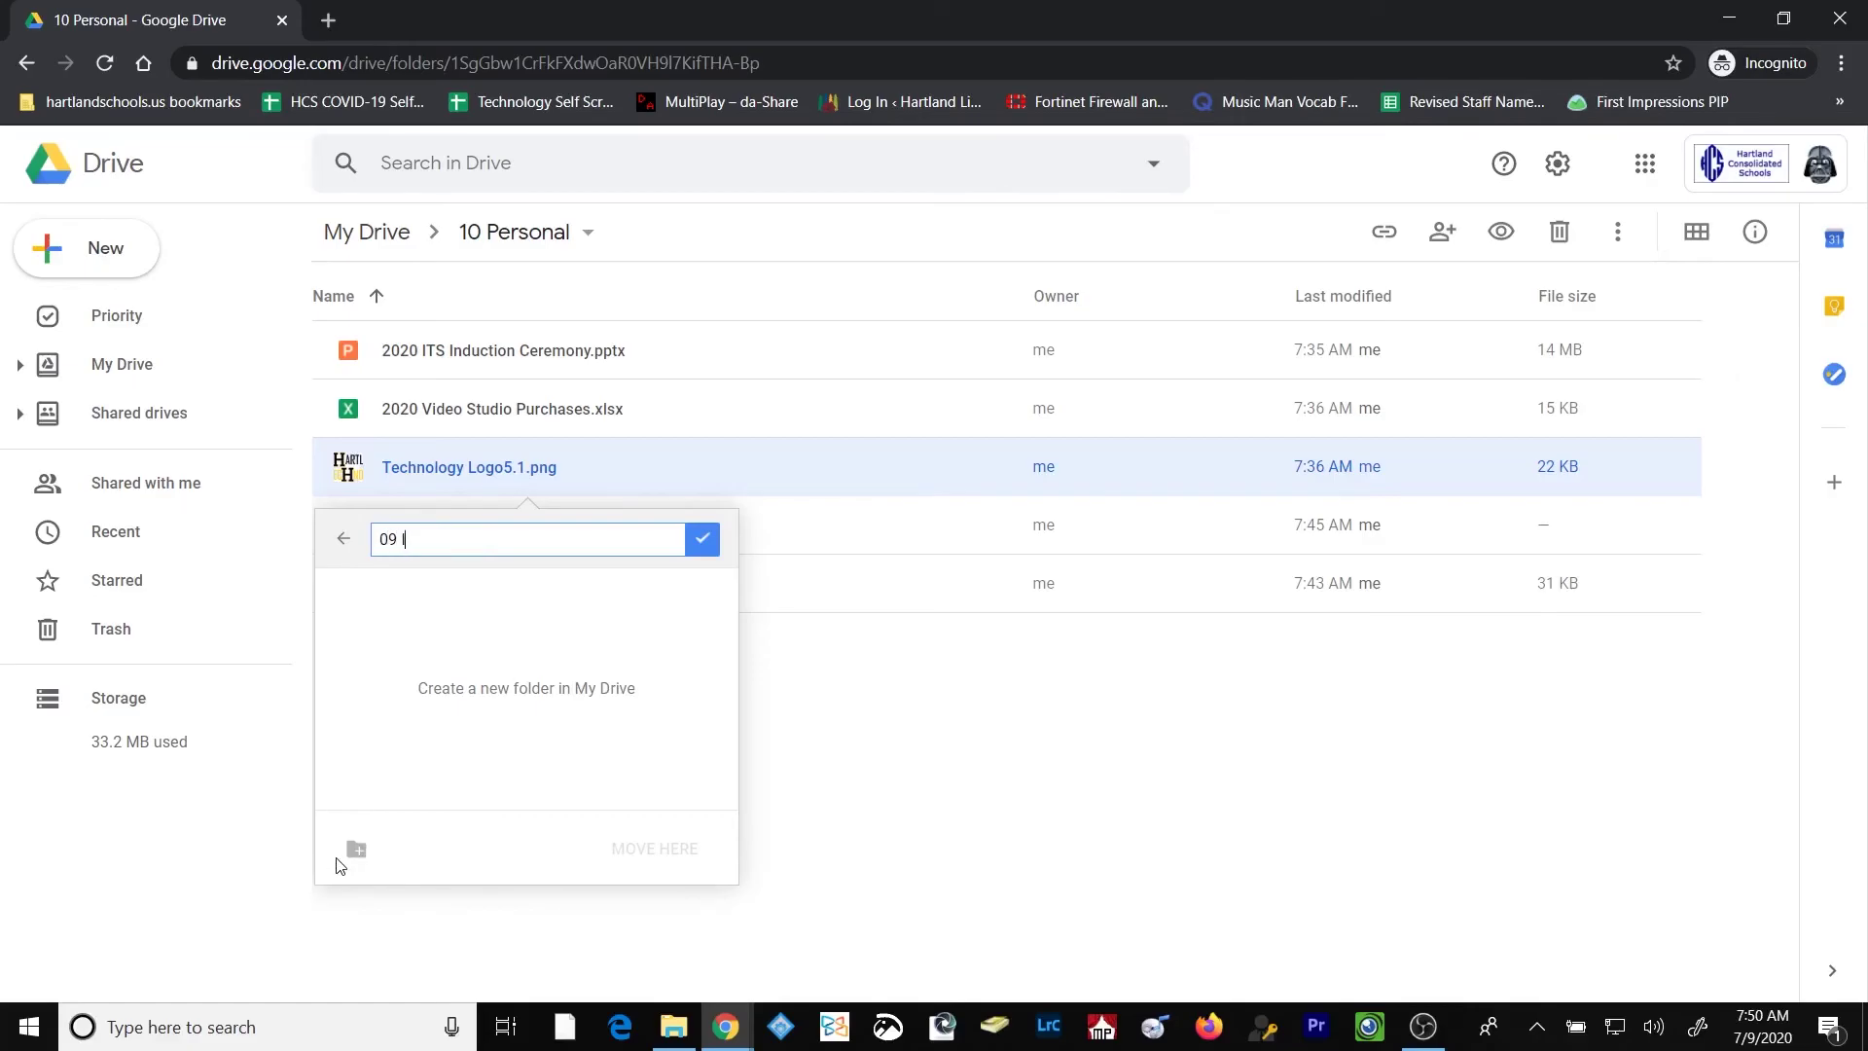
pyautogui.click(702, 543)
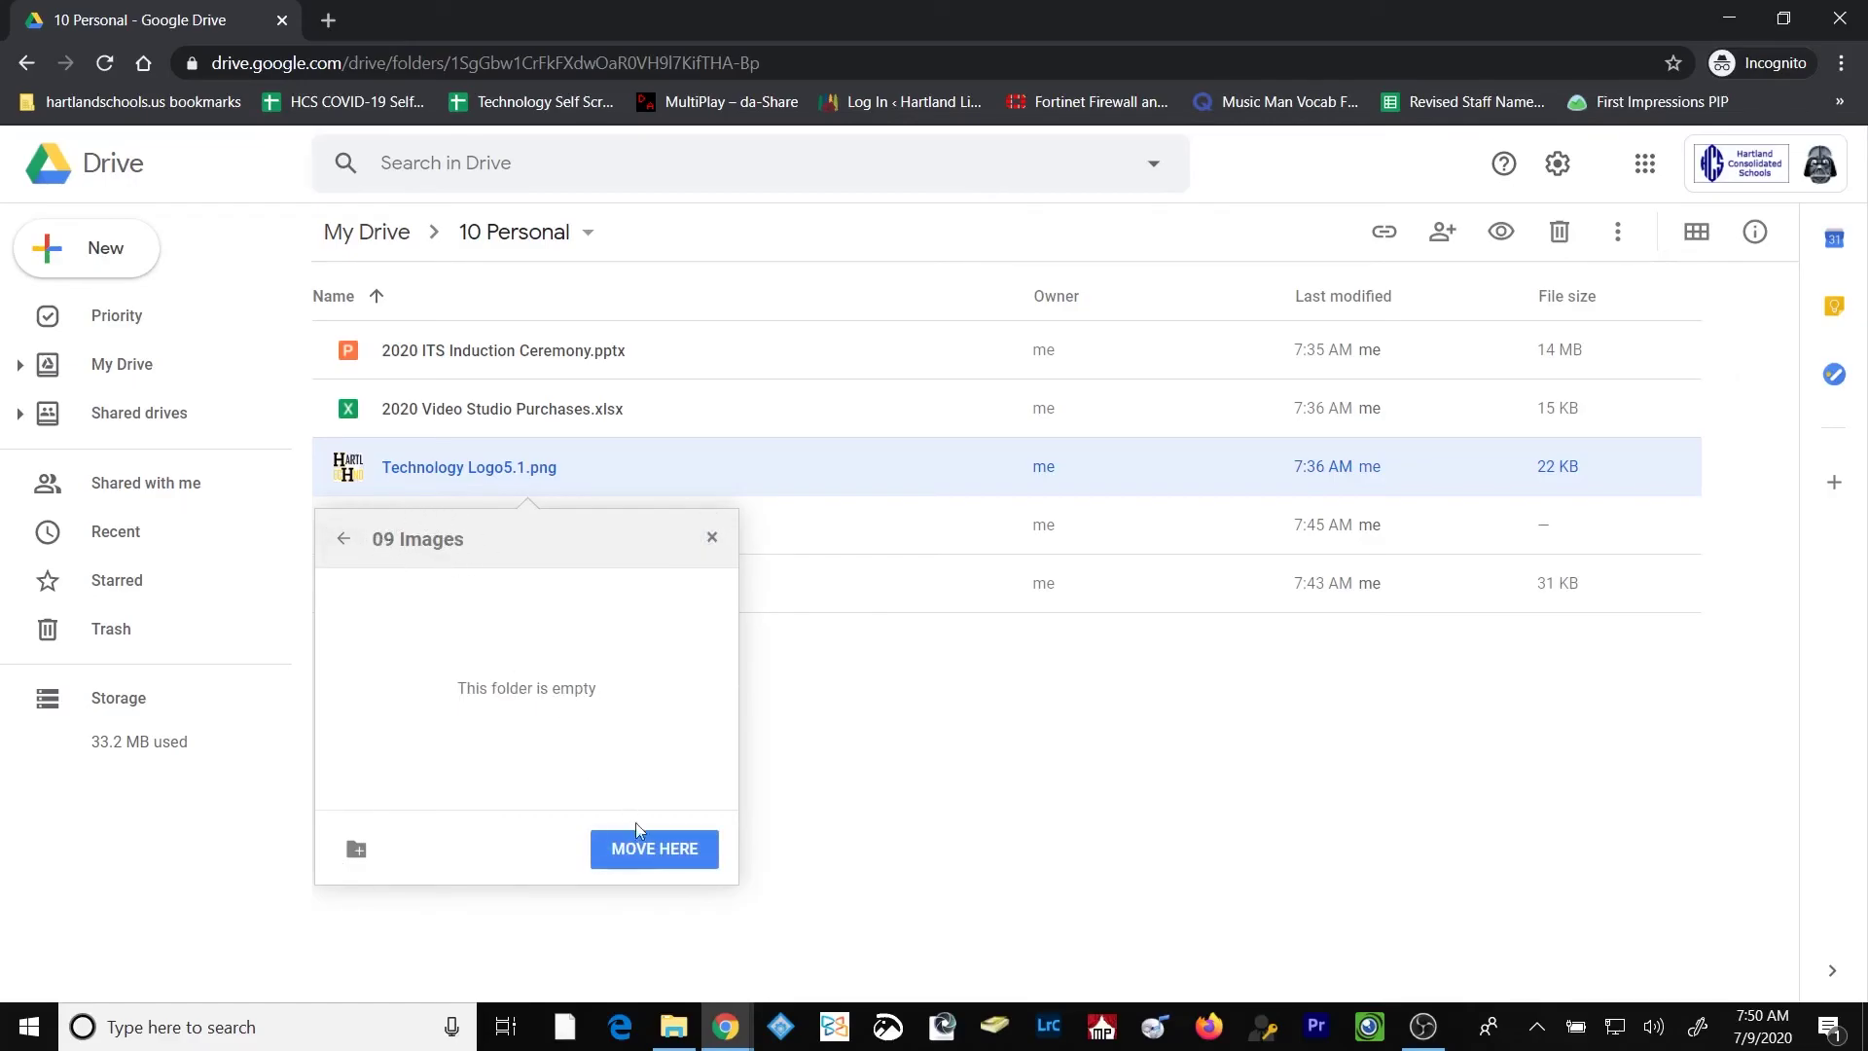
pyautogui.click(647, 852)
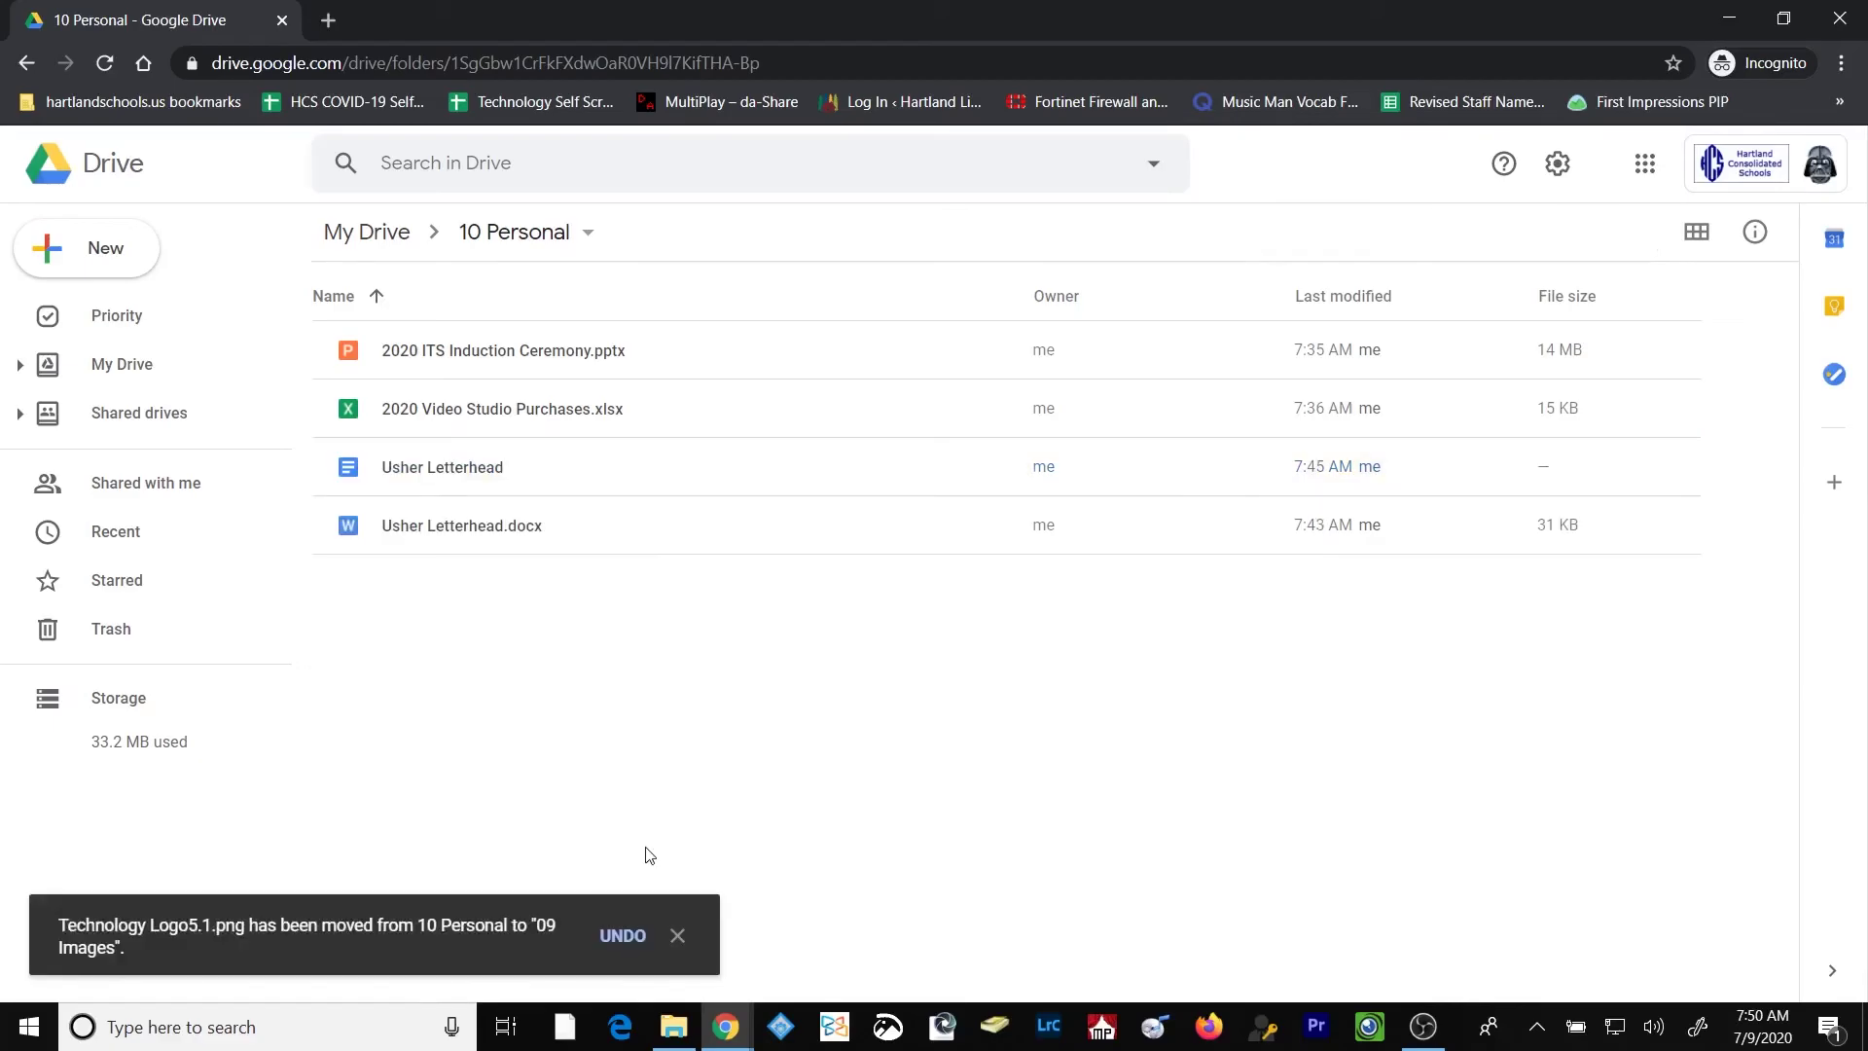
pyautogui.click(678, 936)
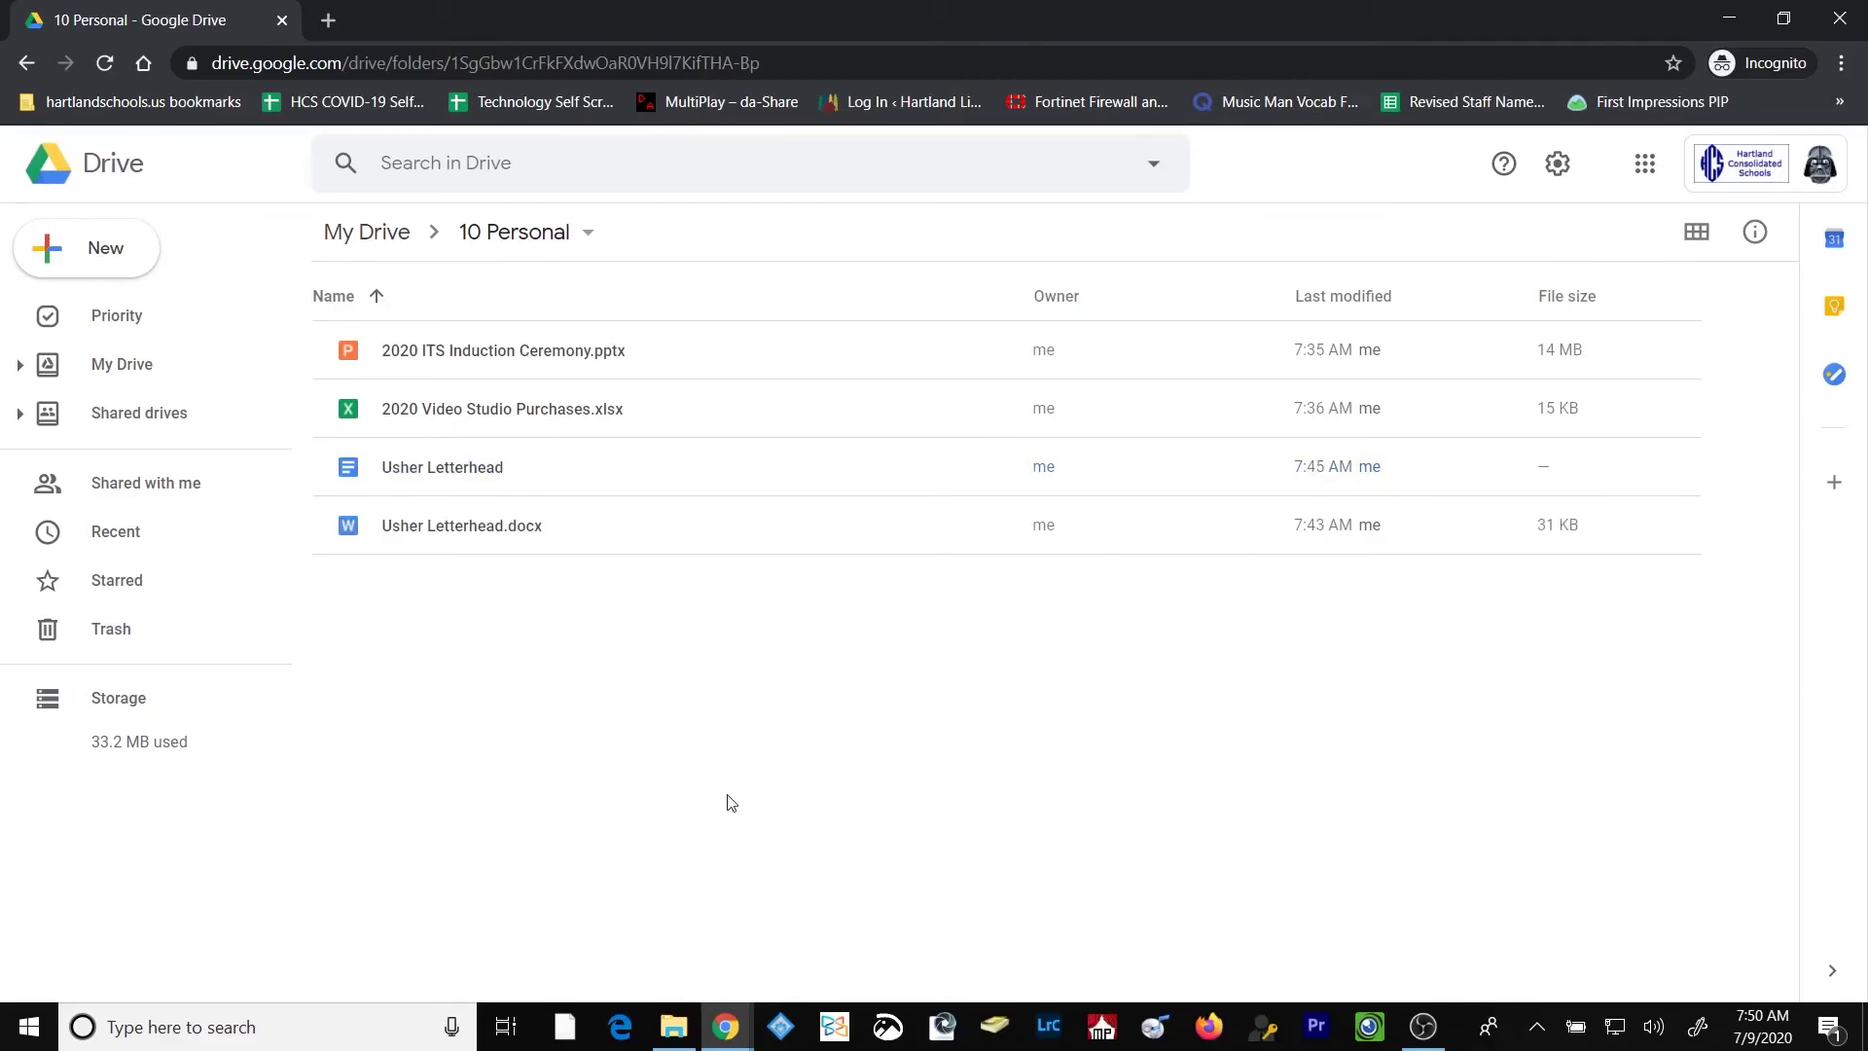
# - Check the 09 Images folder in My Drive for the moved logo image and return to My Drive
pyautogui.click(361, 234)
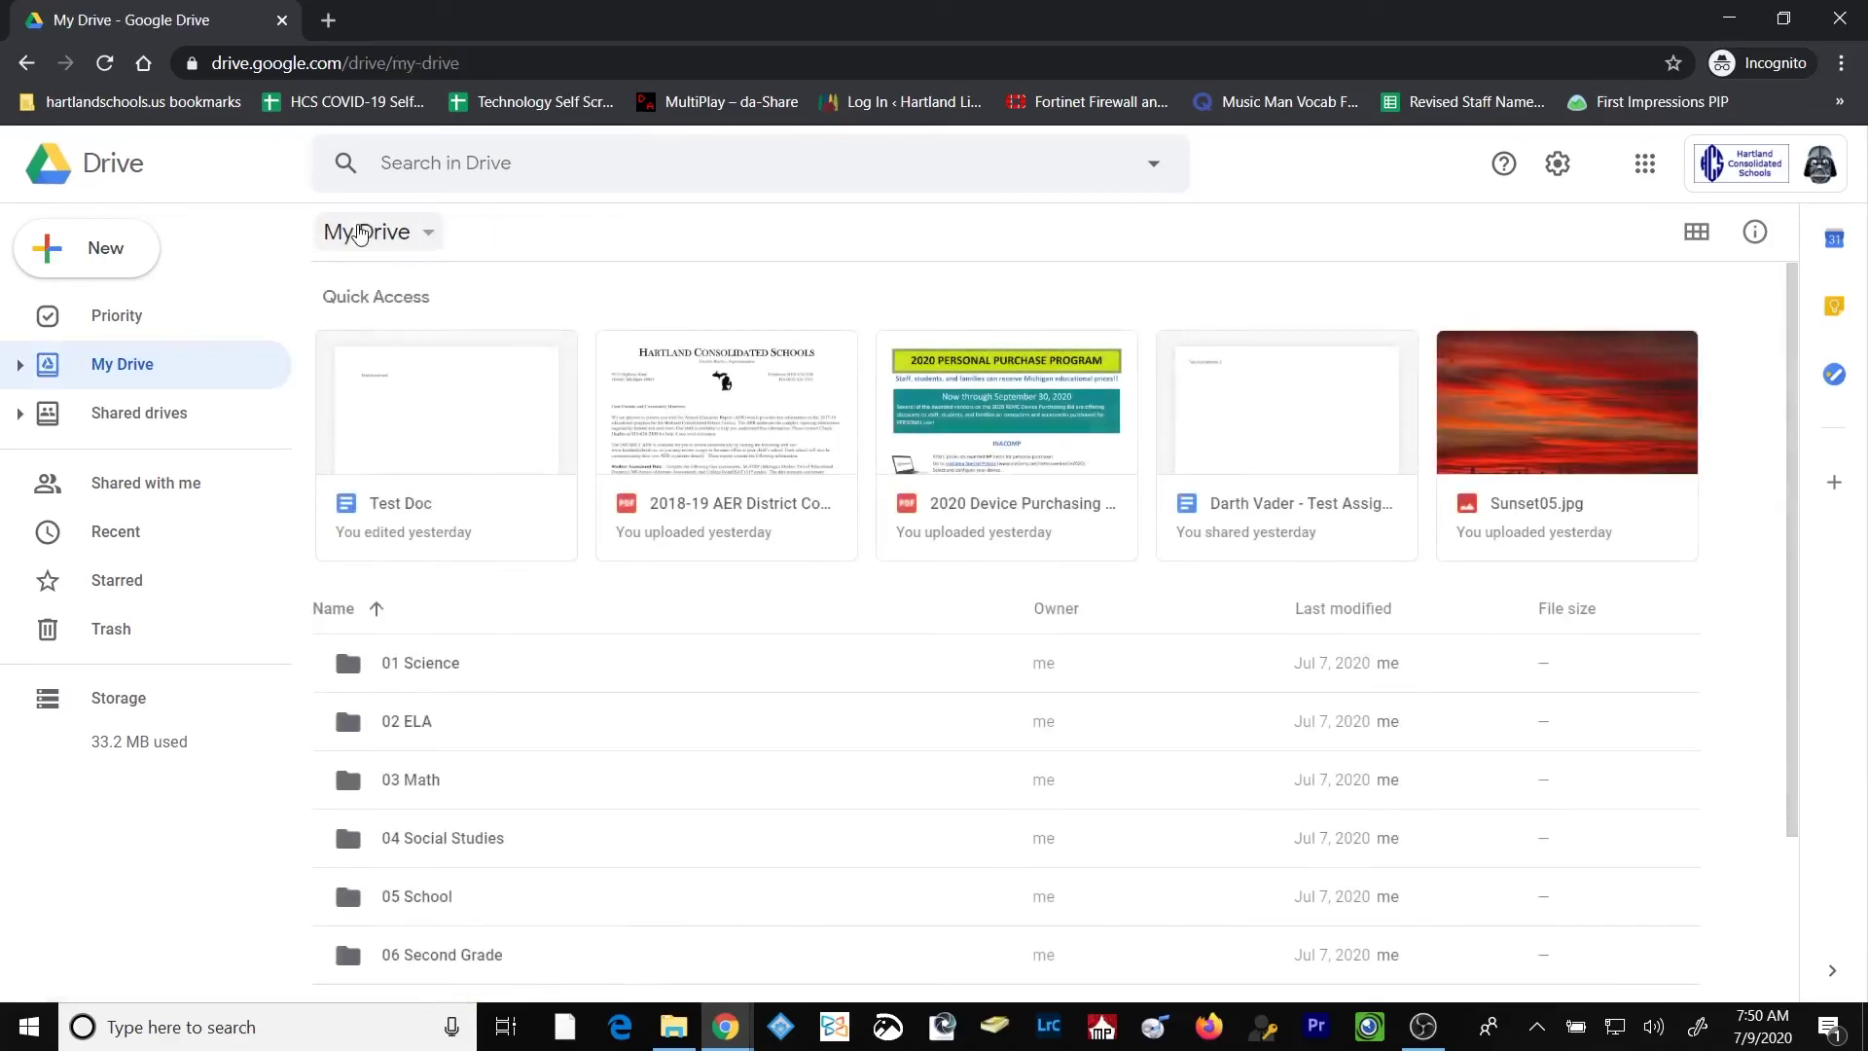
pyautogui.scroll(-2, 545, 700)
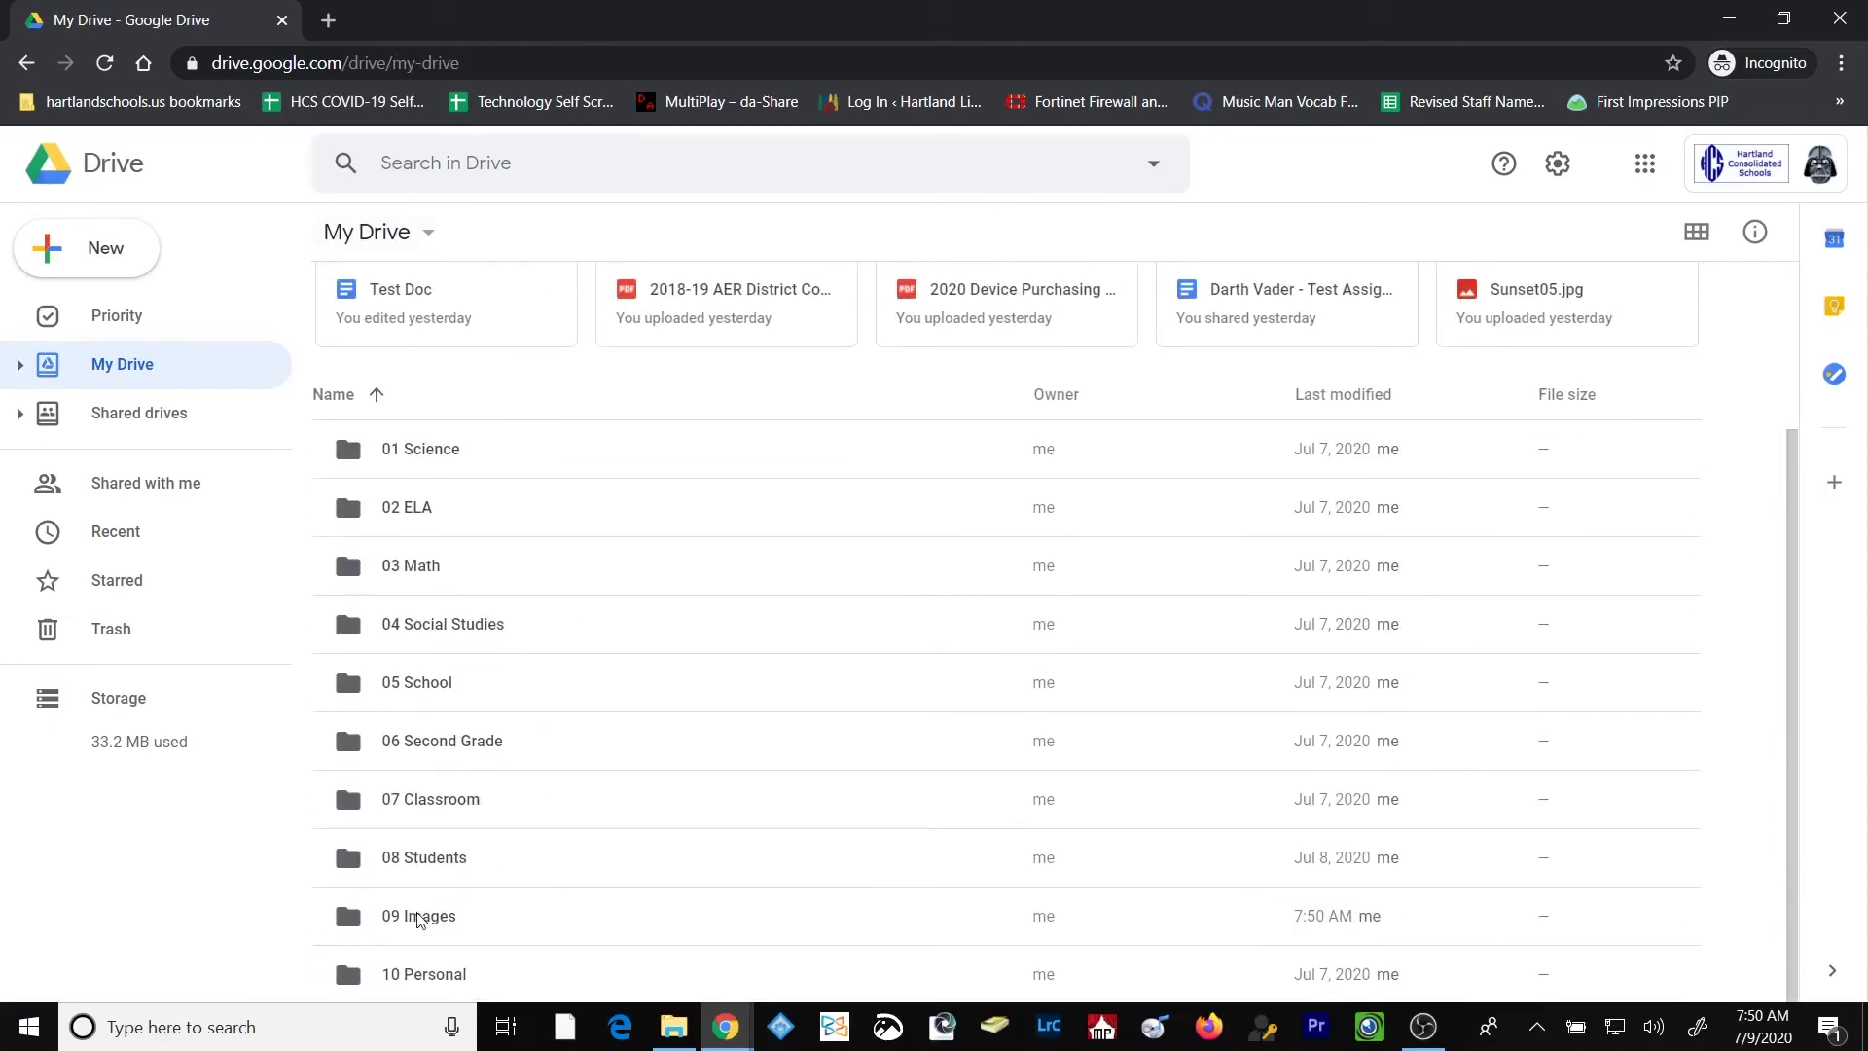
pyautogui.doubleClick(418, 920)
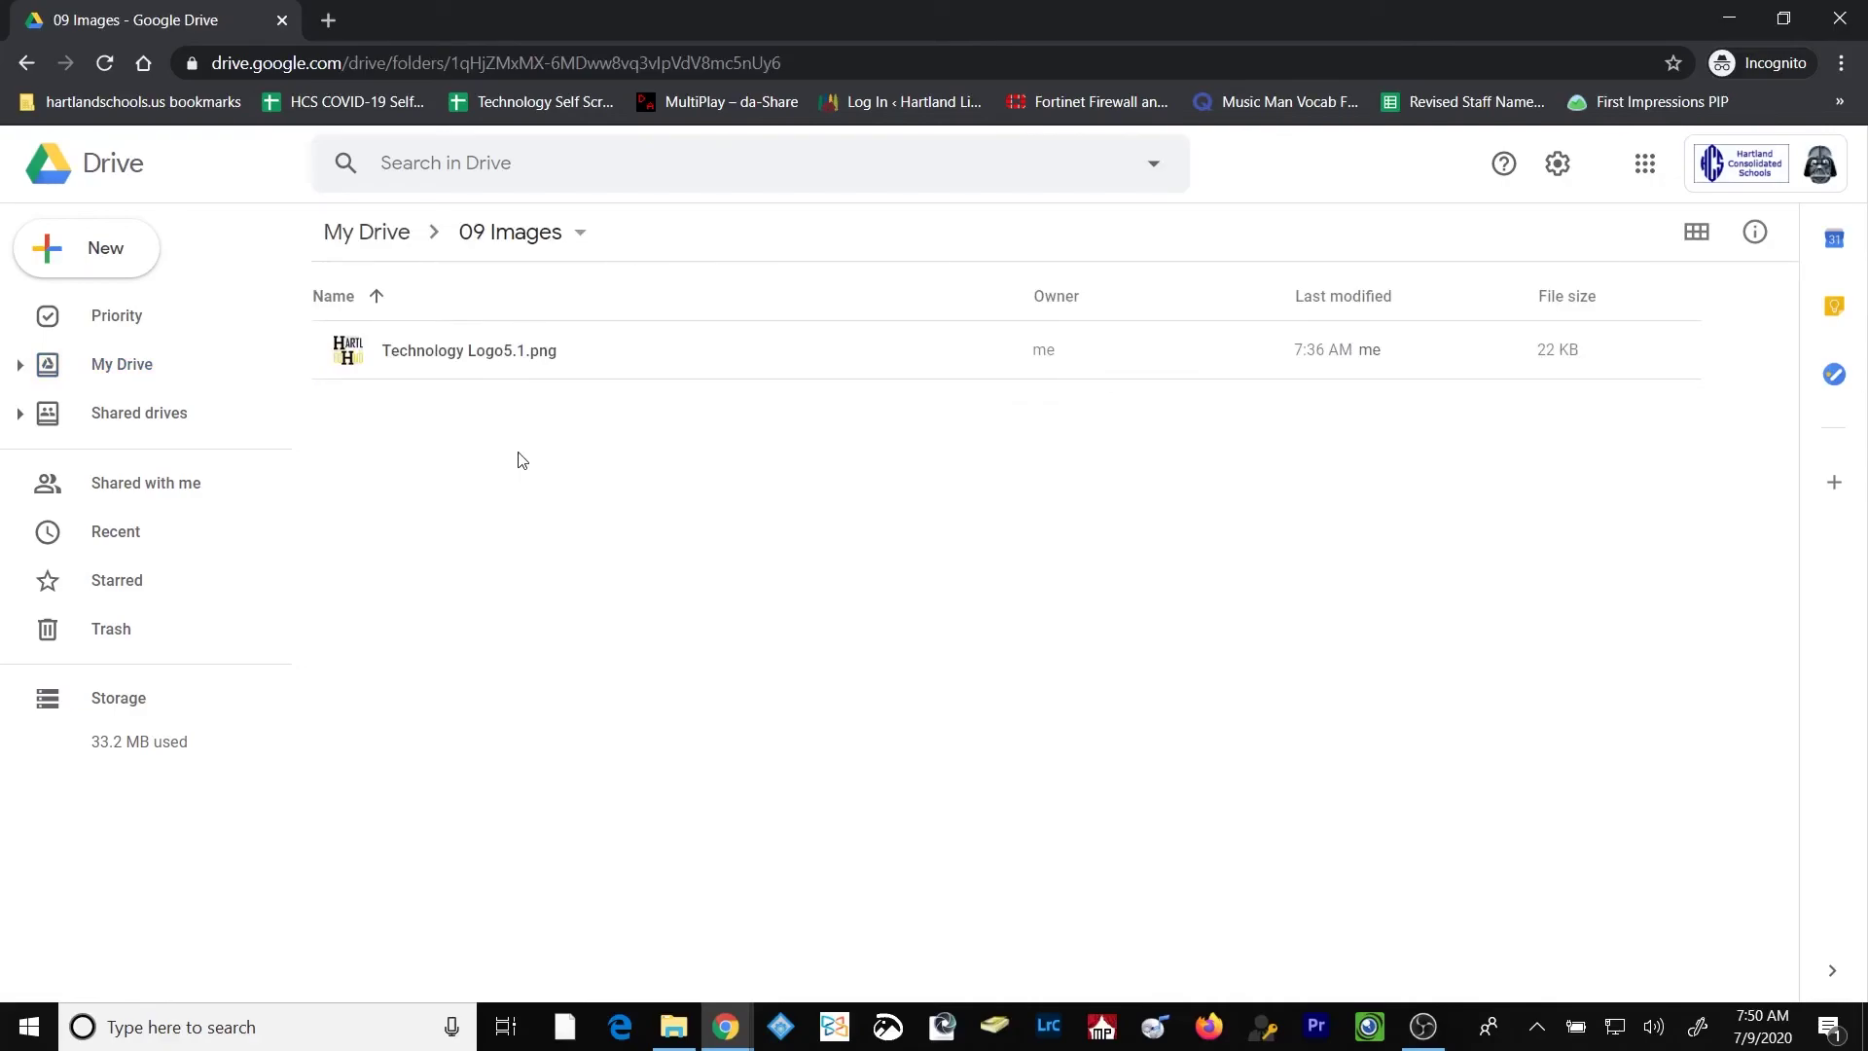
pyautogui.hotkey('alt', 'Left')
# - Move the 09 Images folder from My Drive into the 05 School folder, and open 05 School to select the moved folder
pyautogui.scroll(-2, 651, 762)
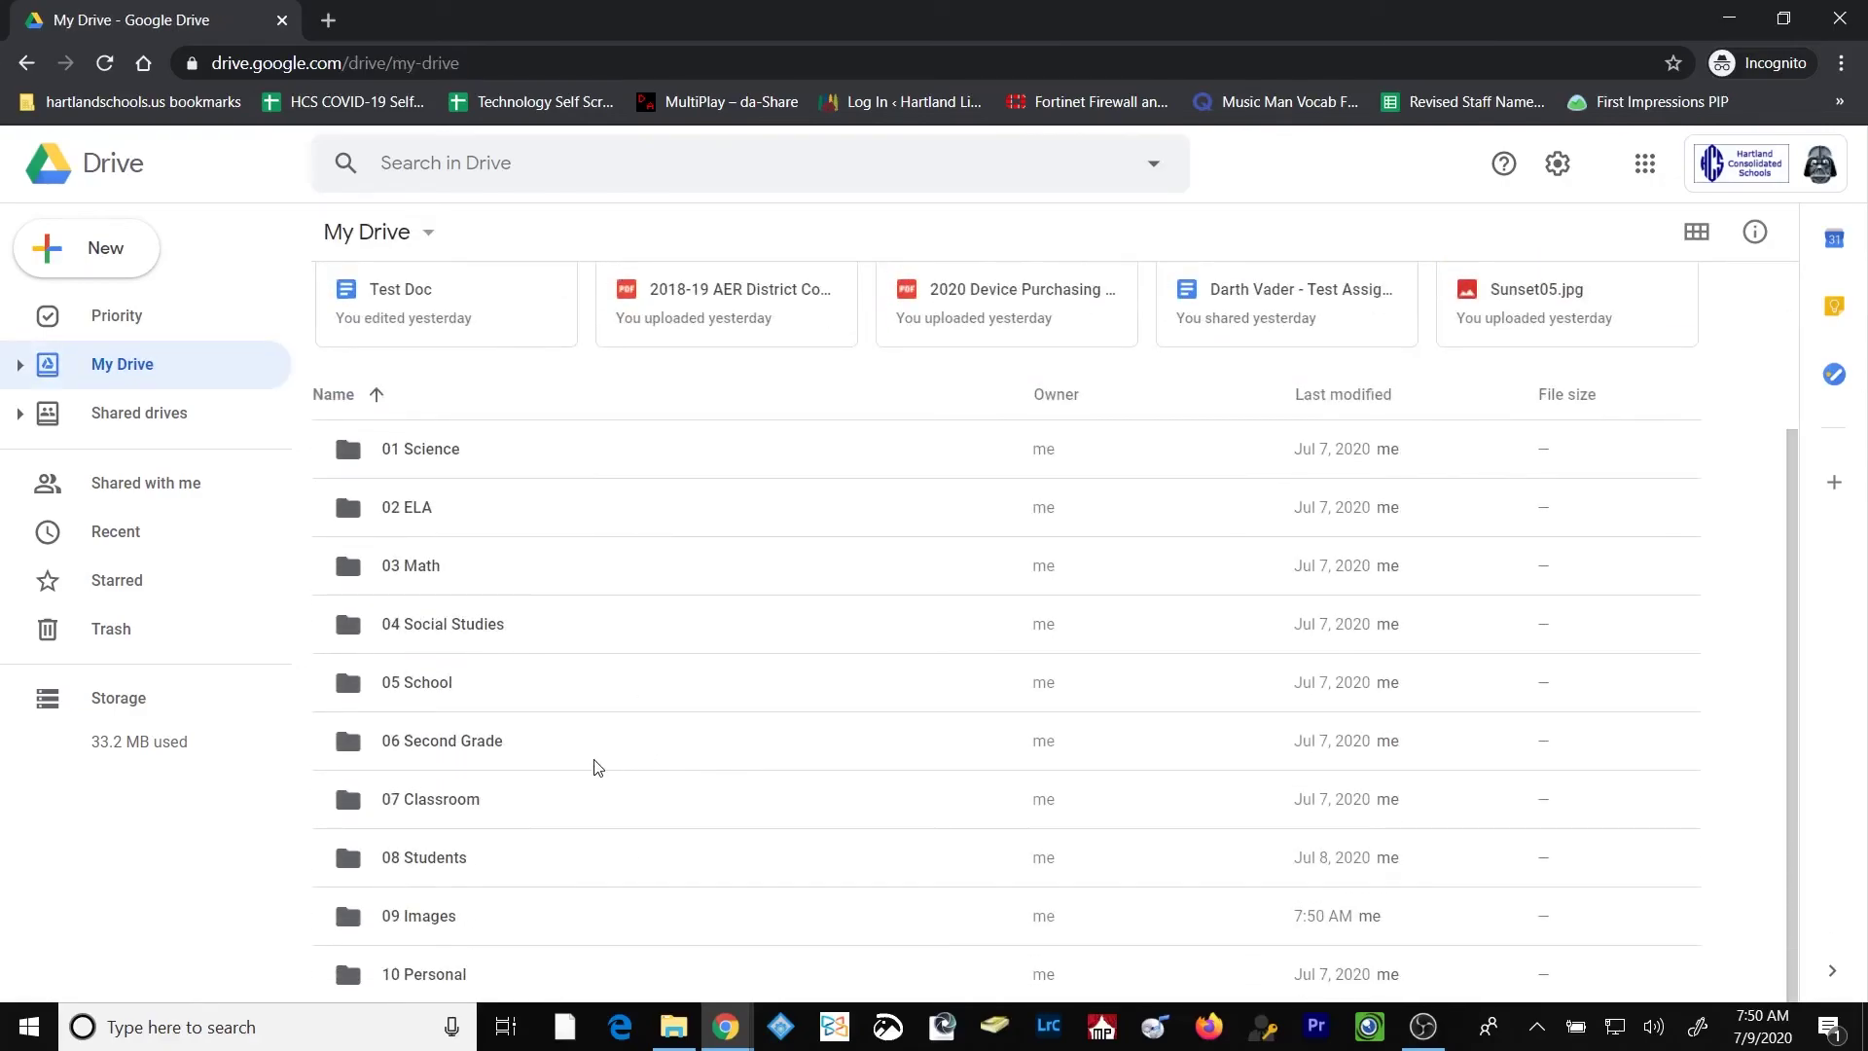
pyautogui.click(421, 920)
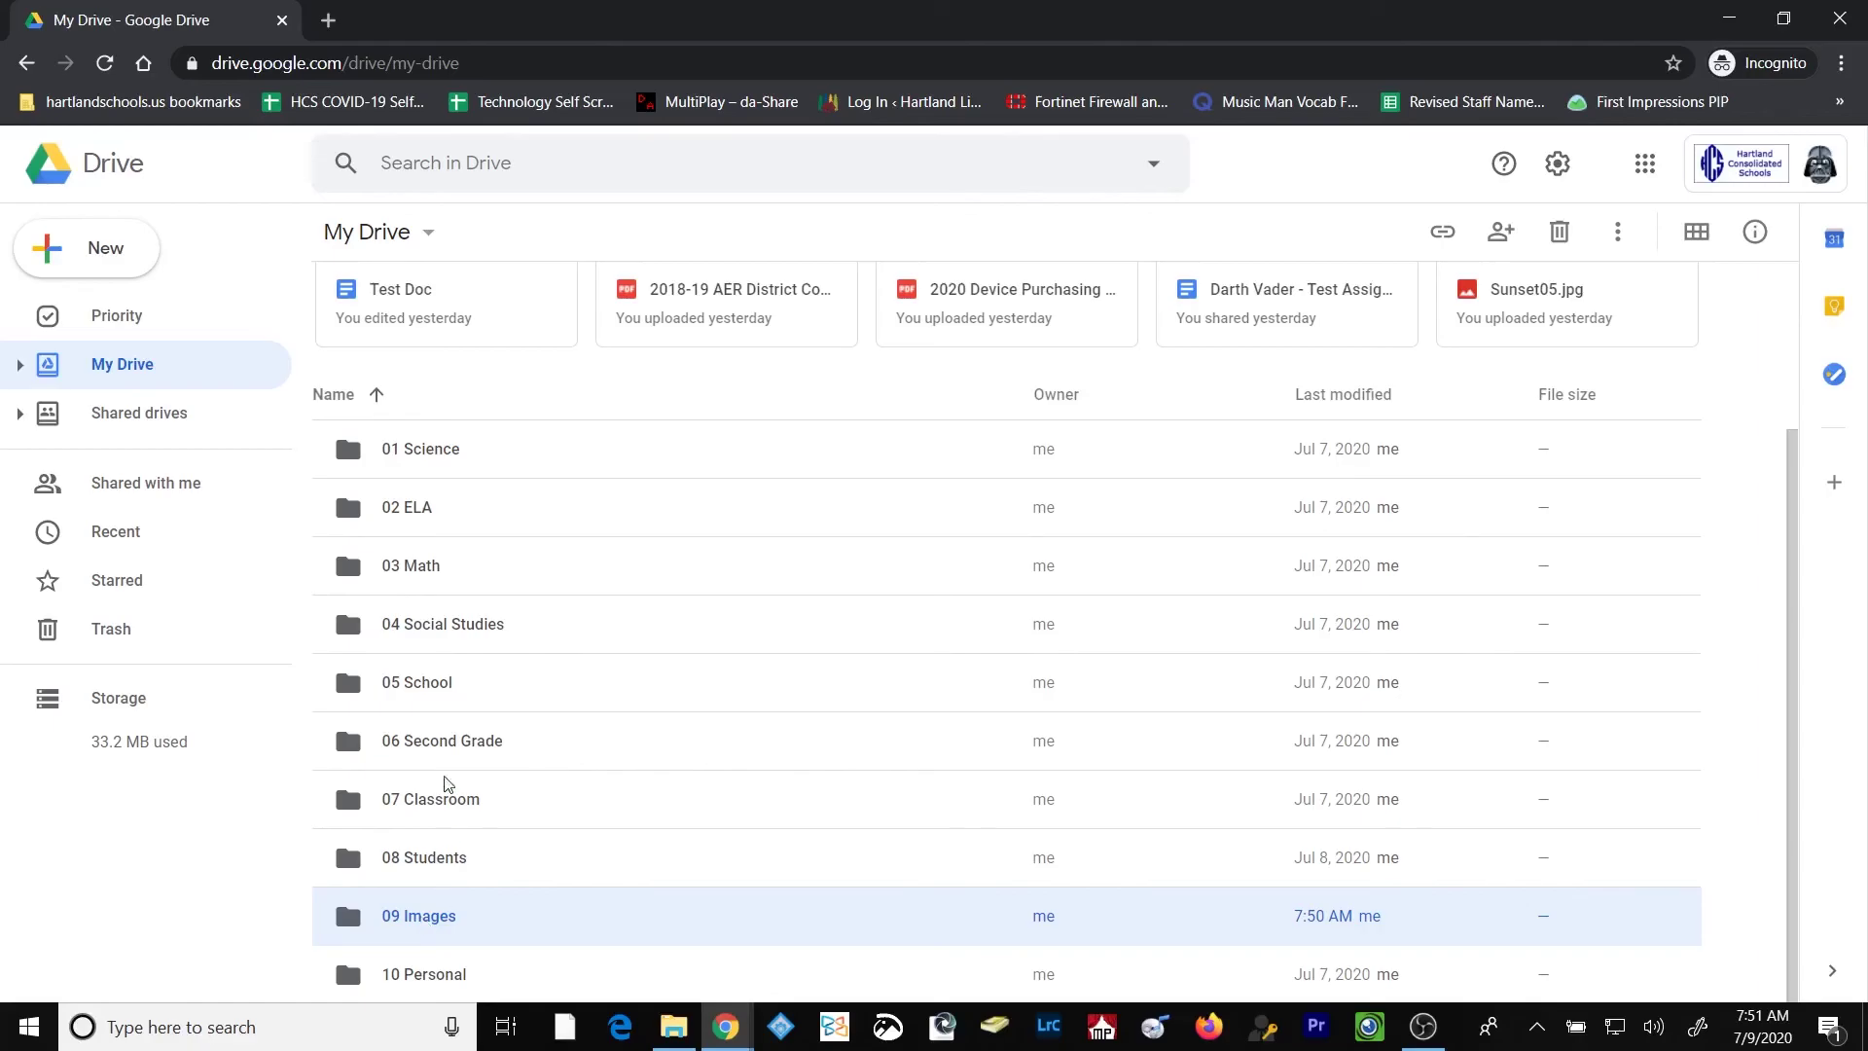
pyautogui.rightClick(438, 924)
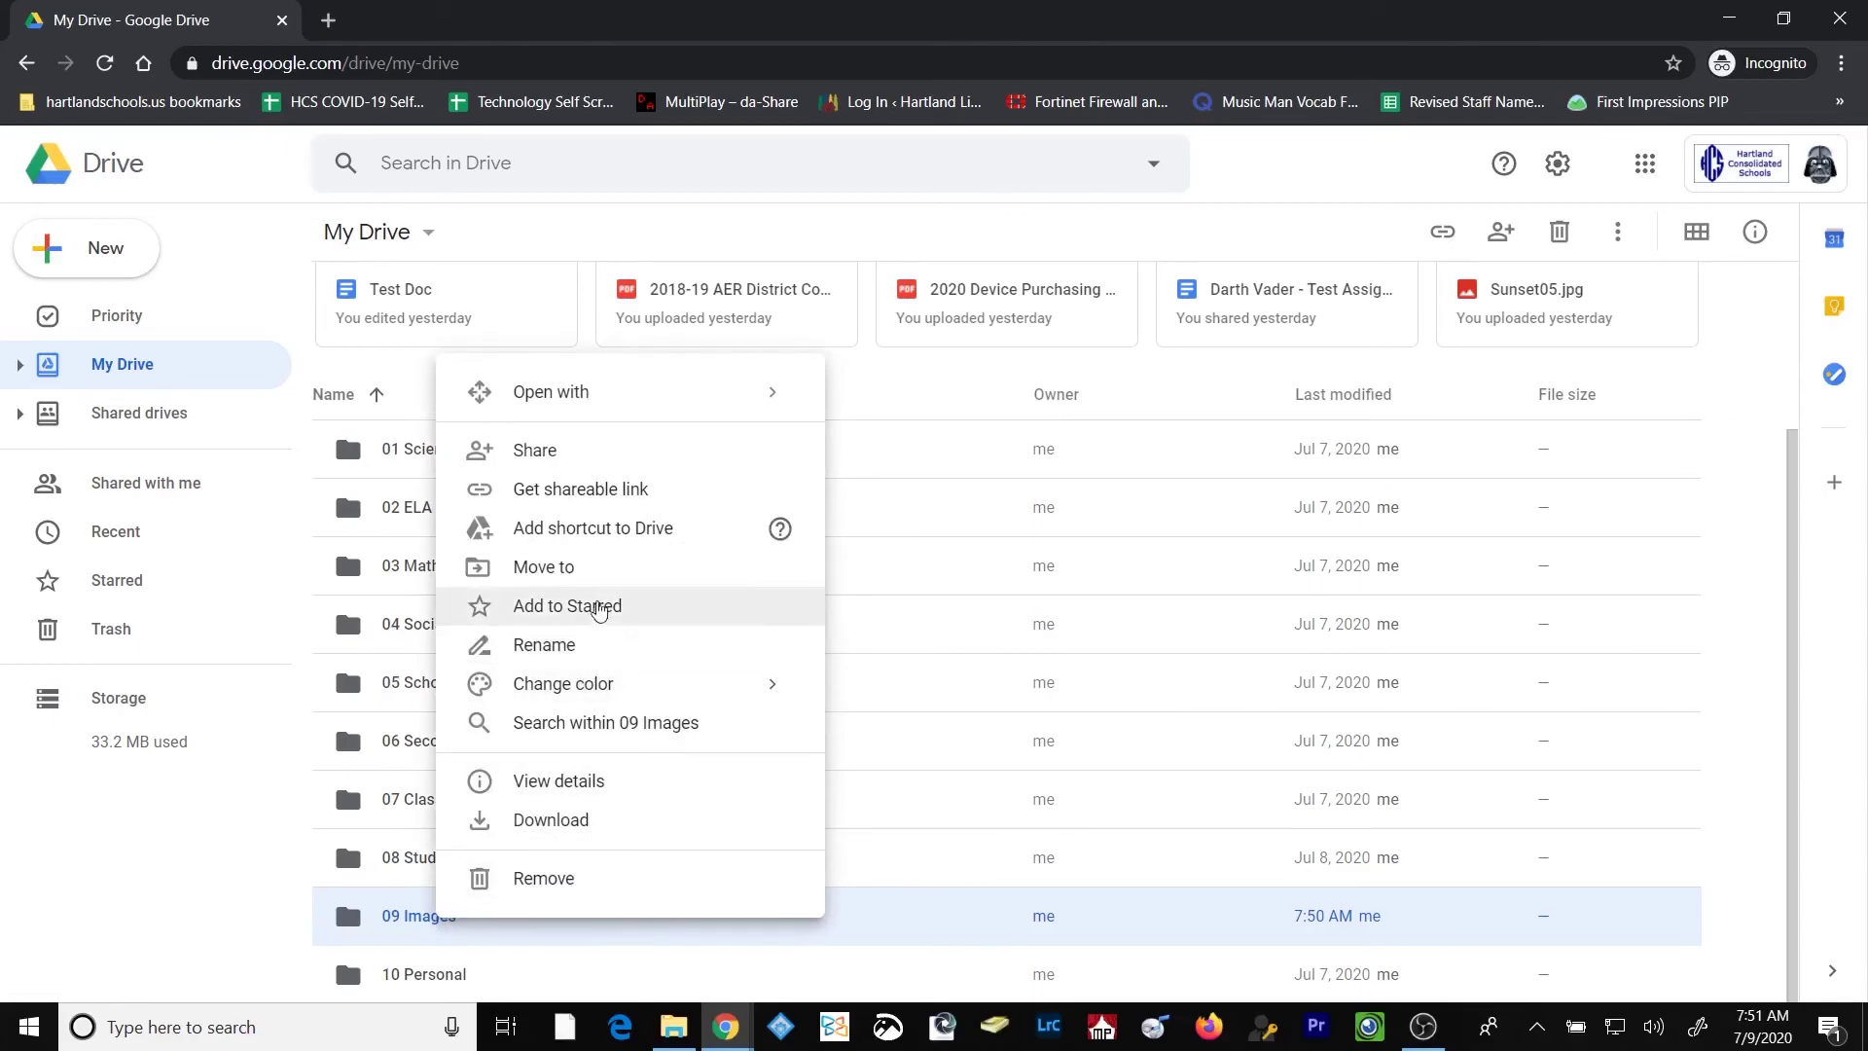
pyautogui.click(602, 578)
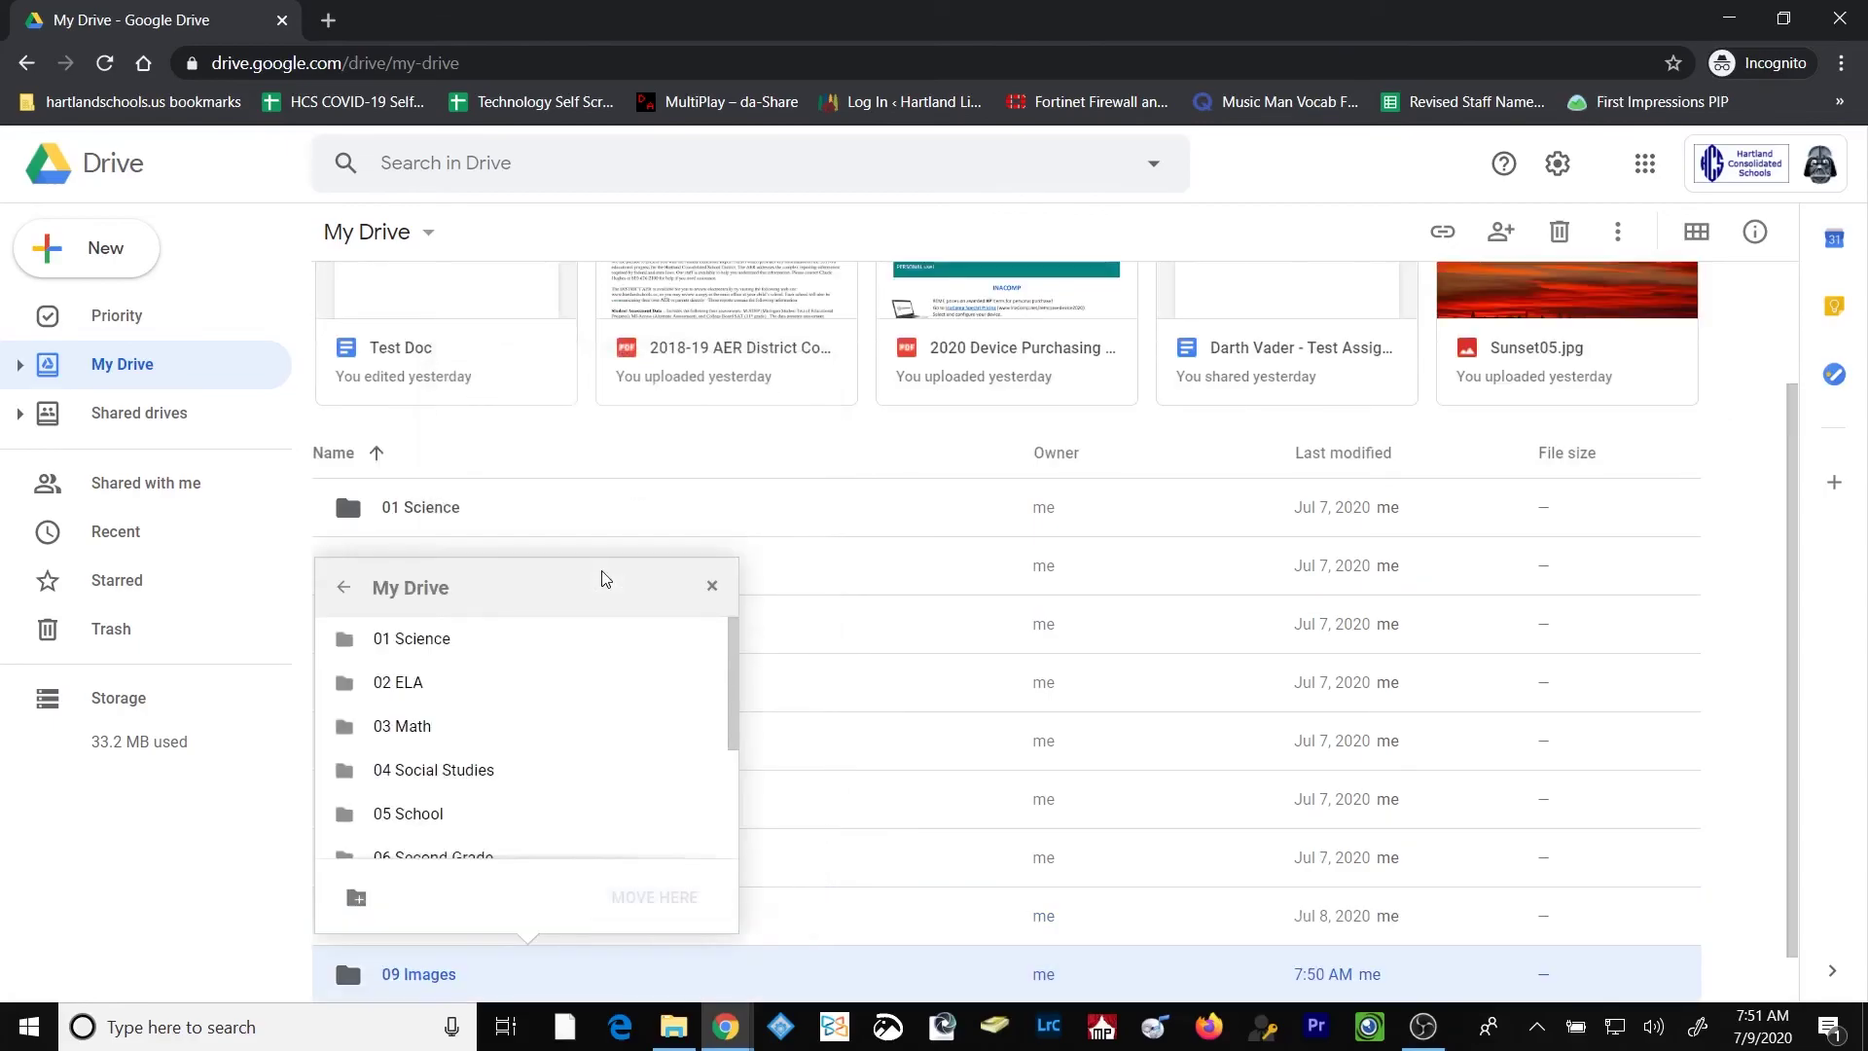
pyautogui.scroll(-2, 492, 804)
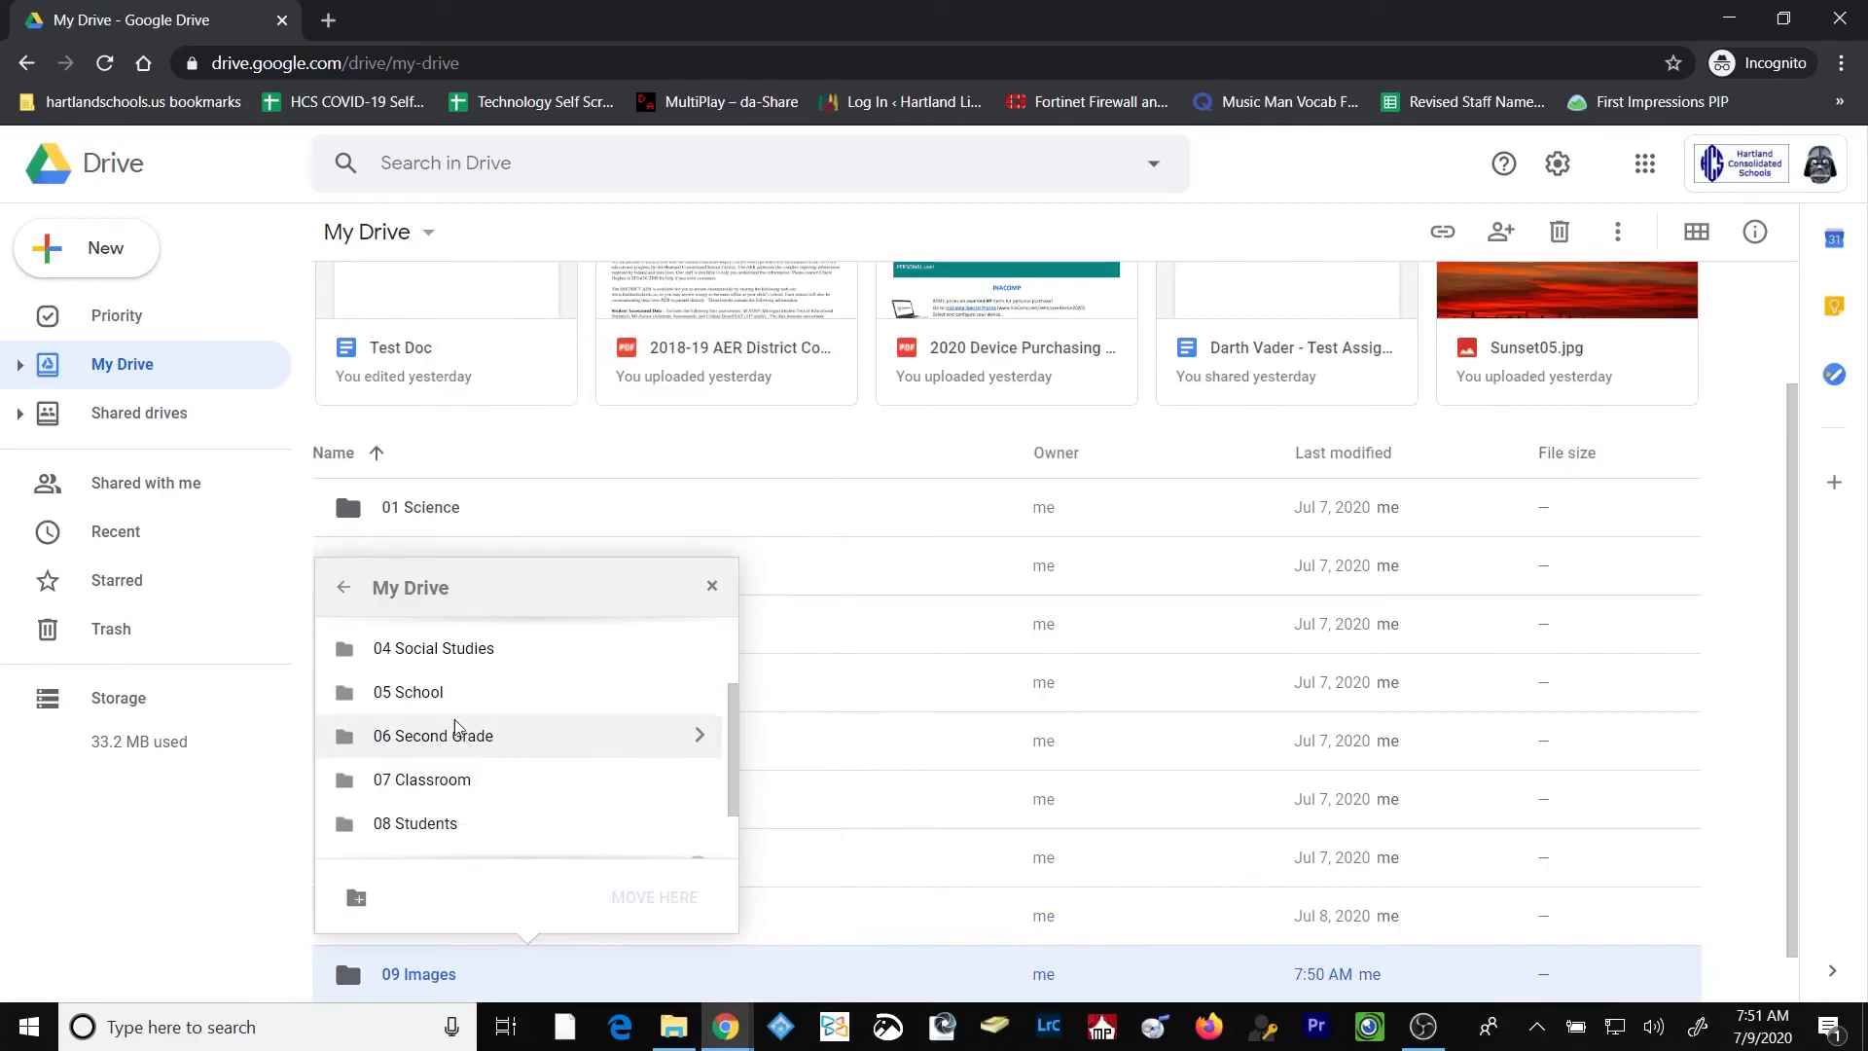
pyautogui.click(413, 694)
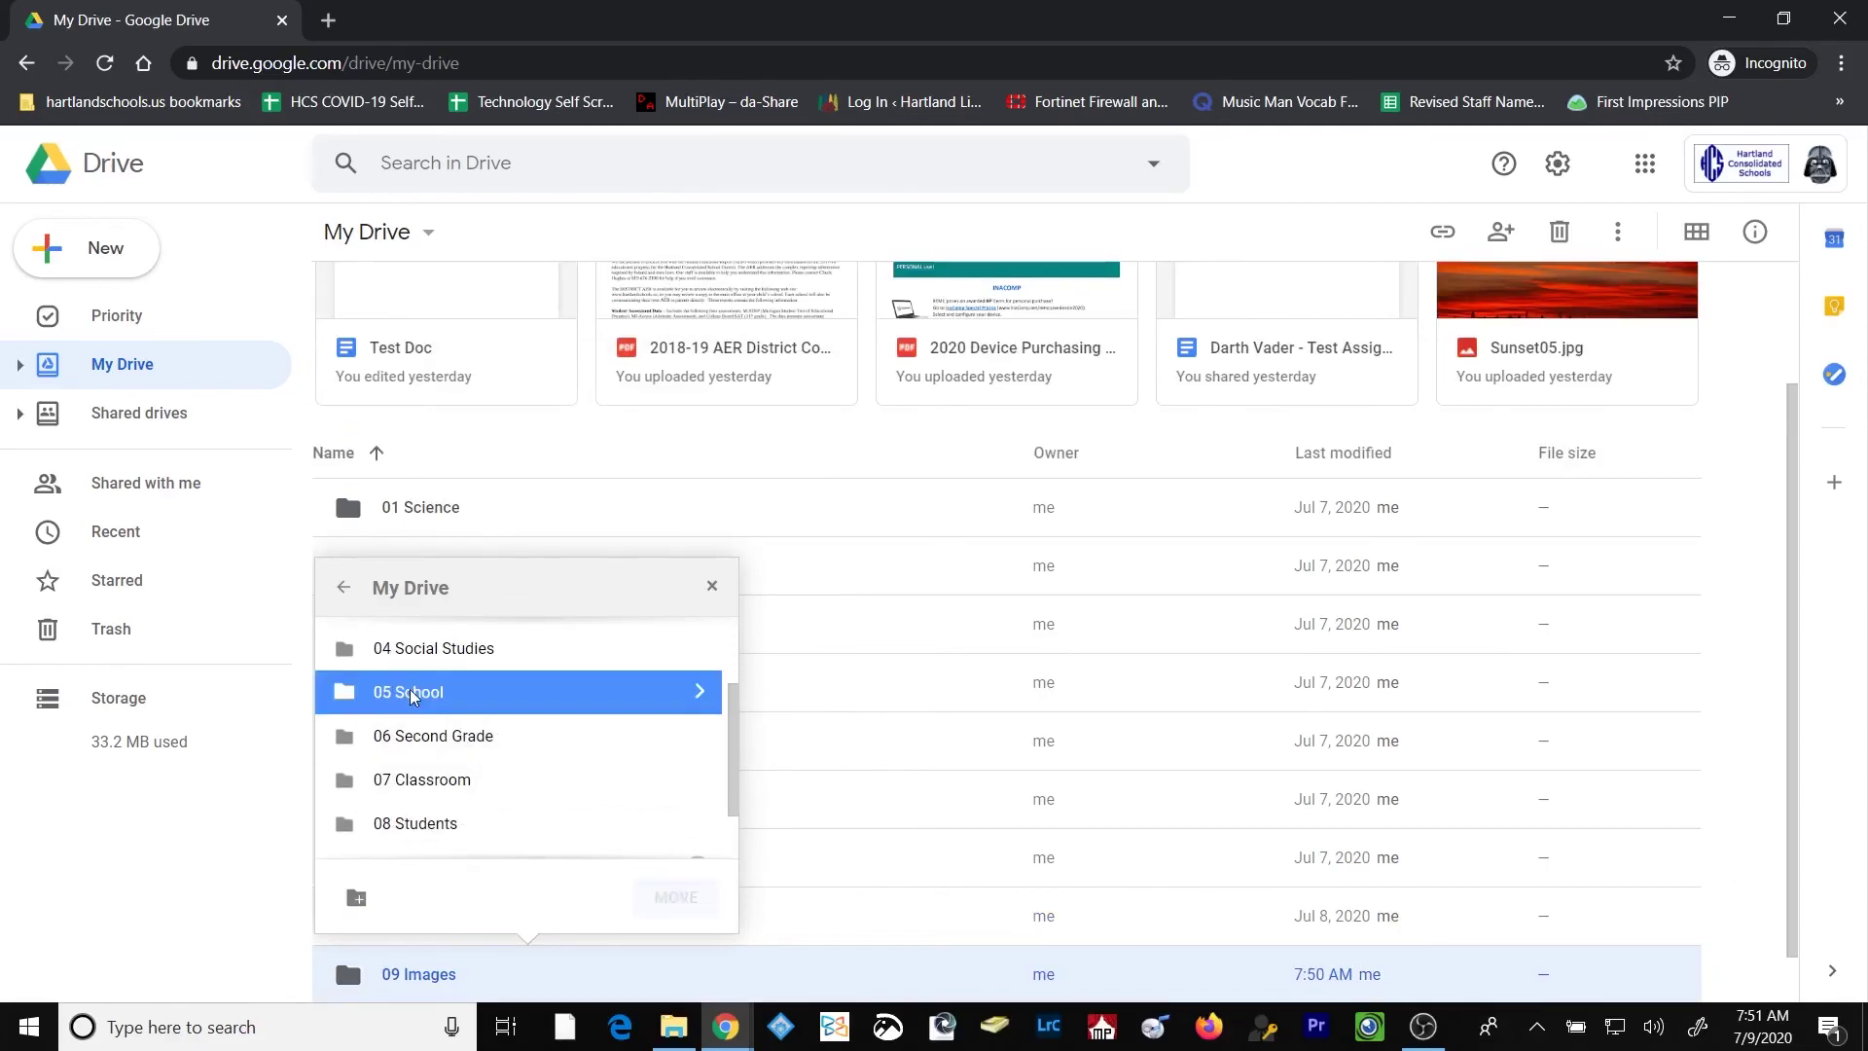
pyautogui.click(664, 908)
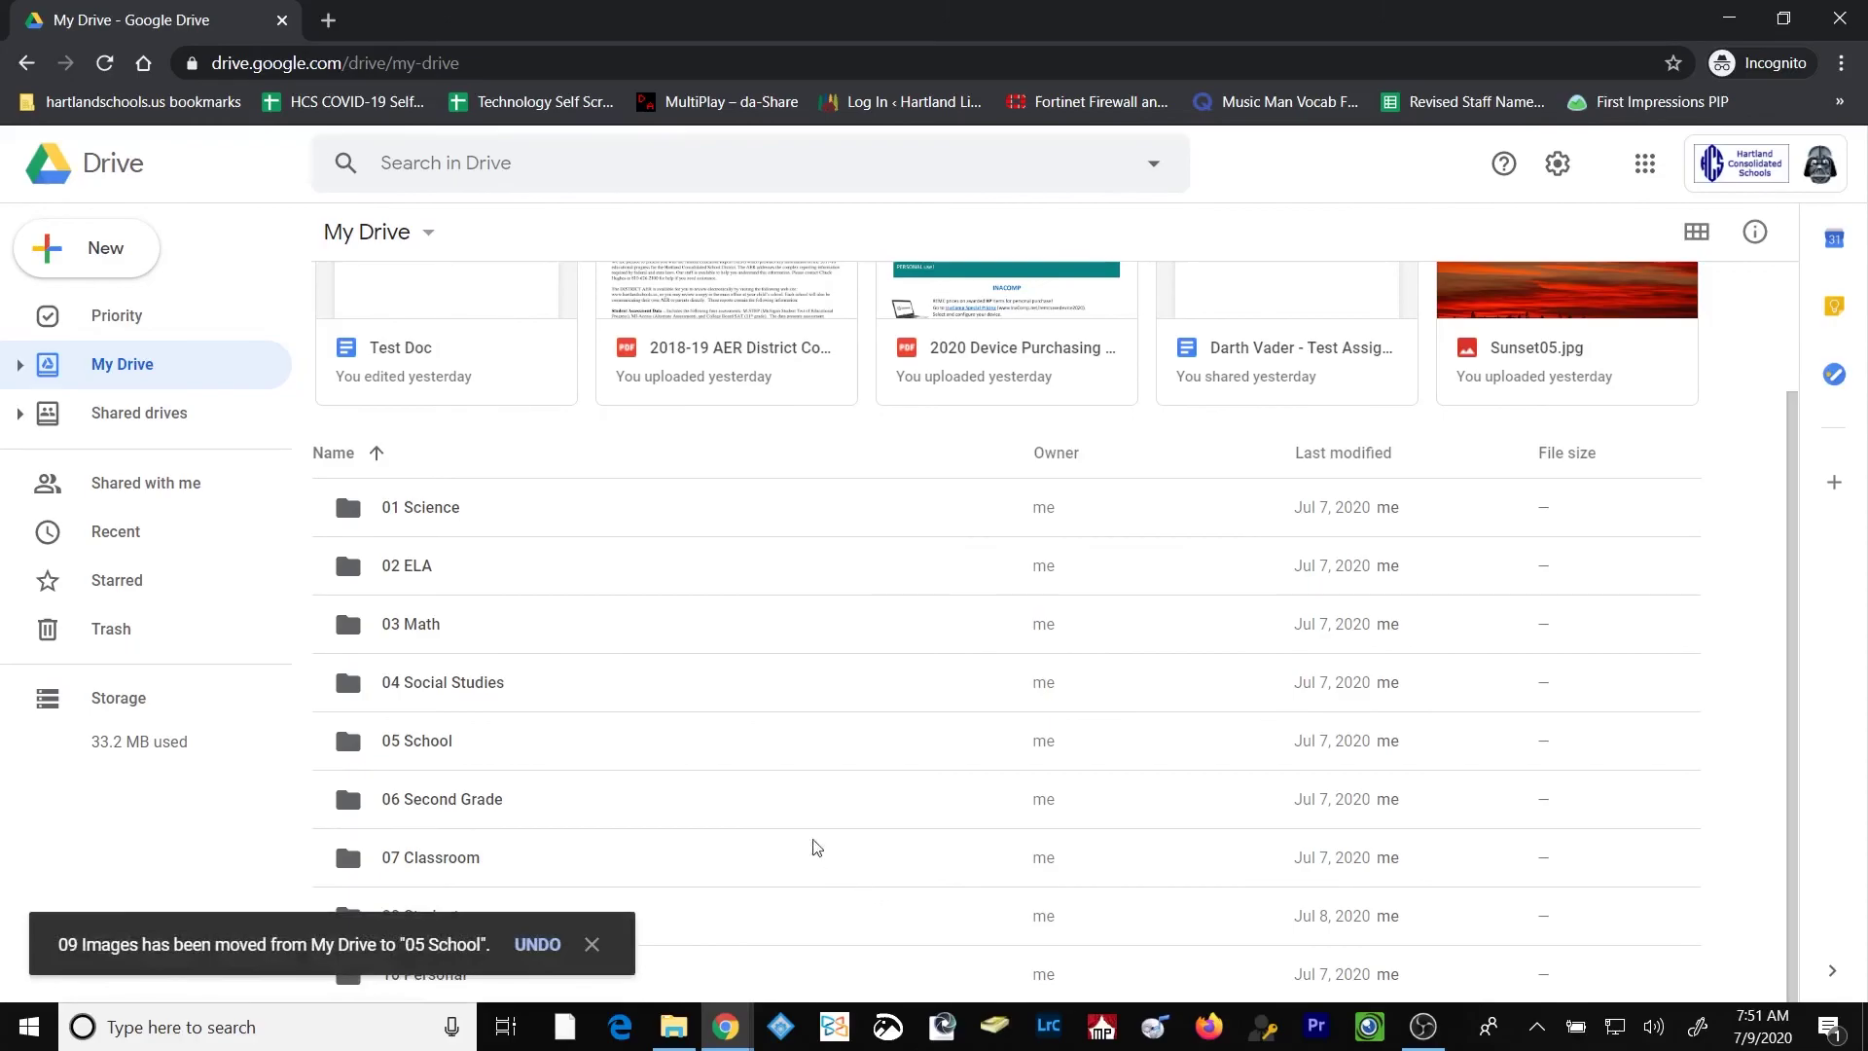
pyautogui.doubleClick(425, 747)
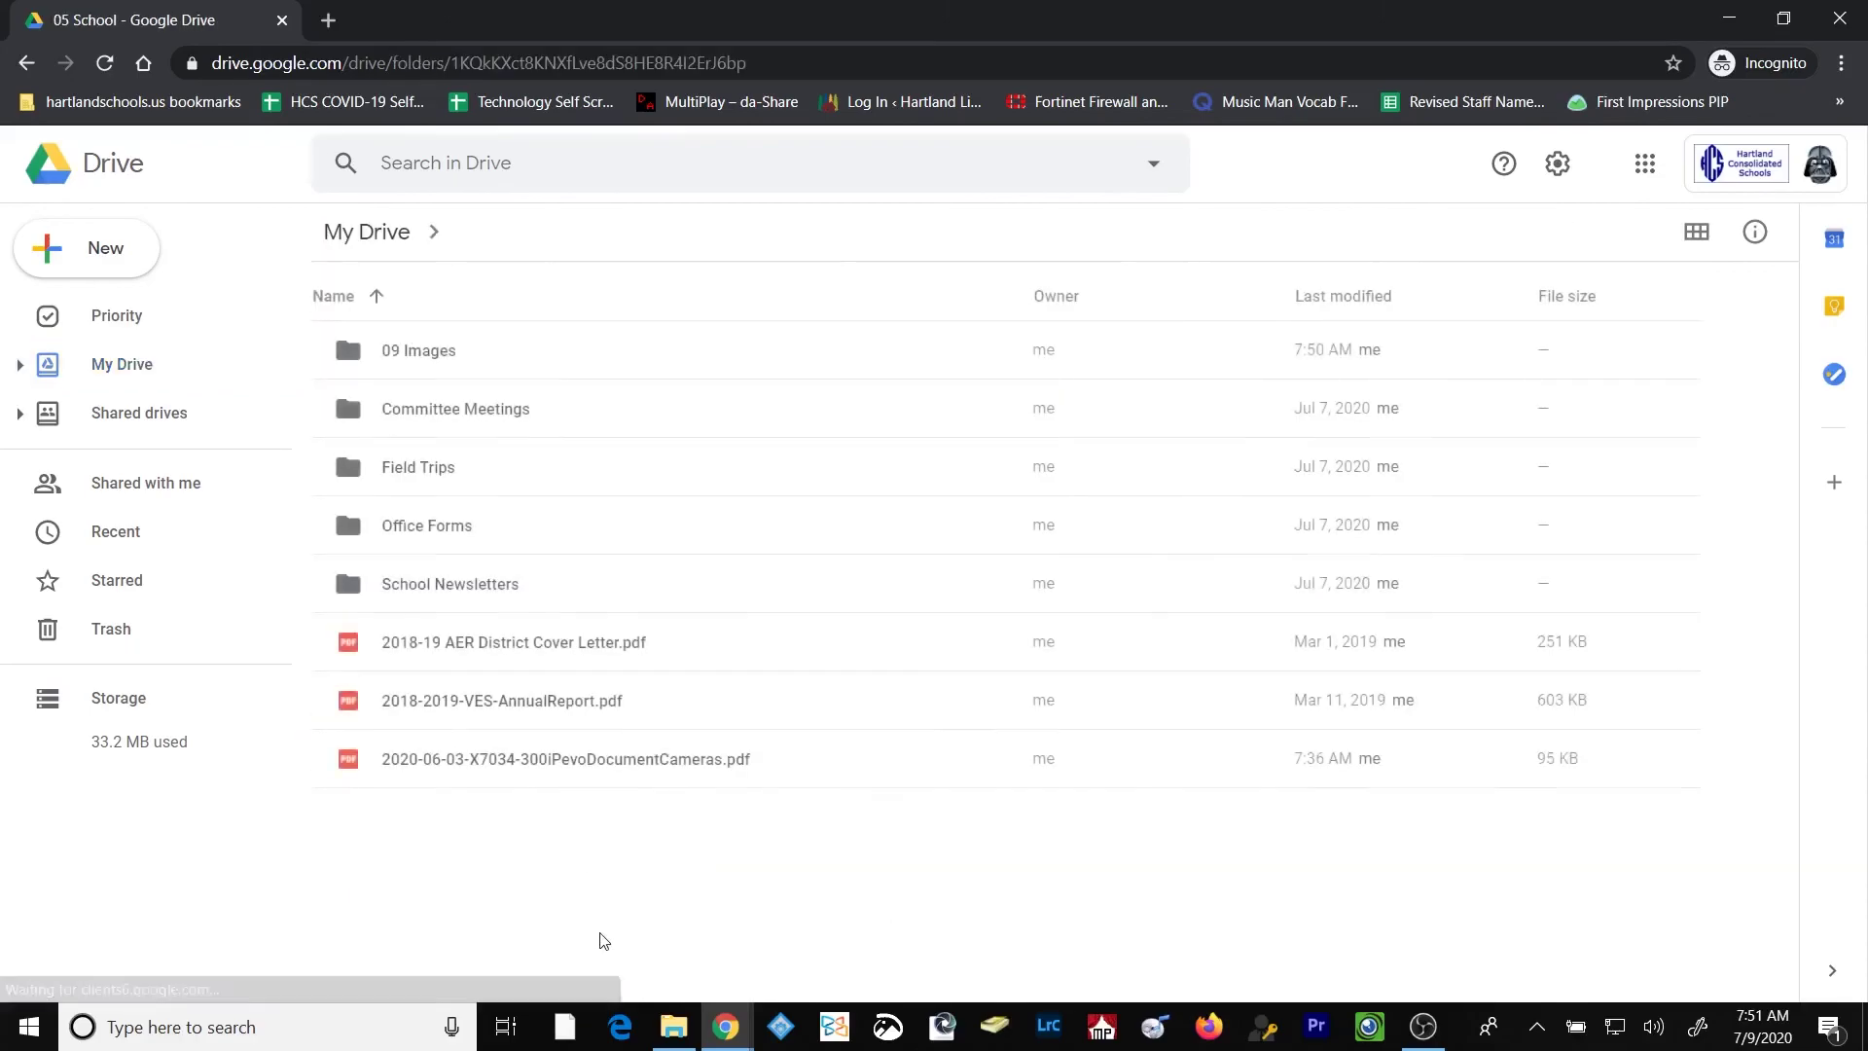
pyautogui.click(412, 354)
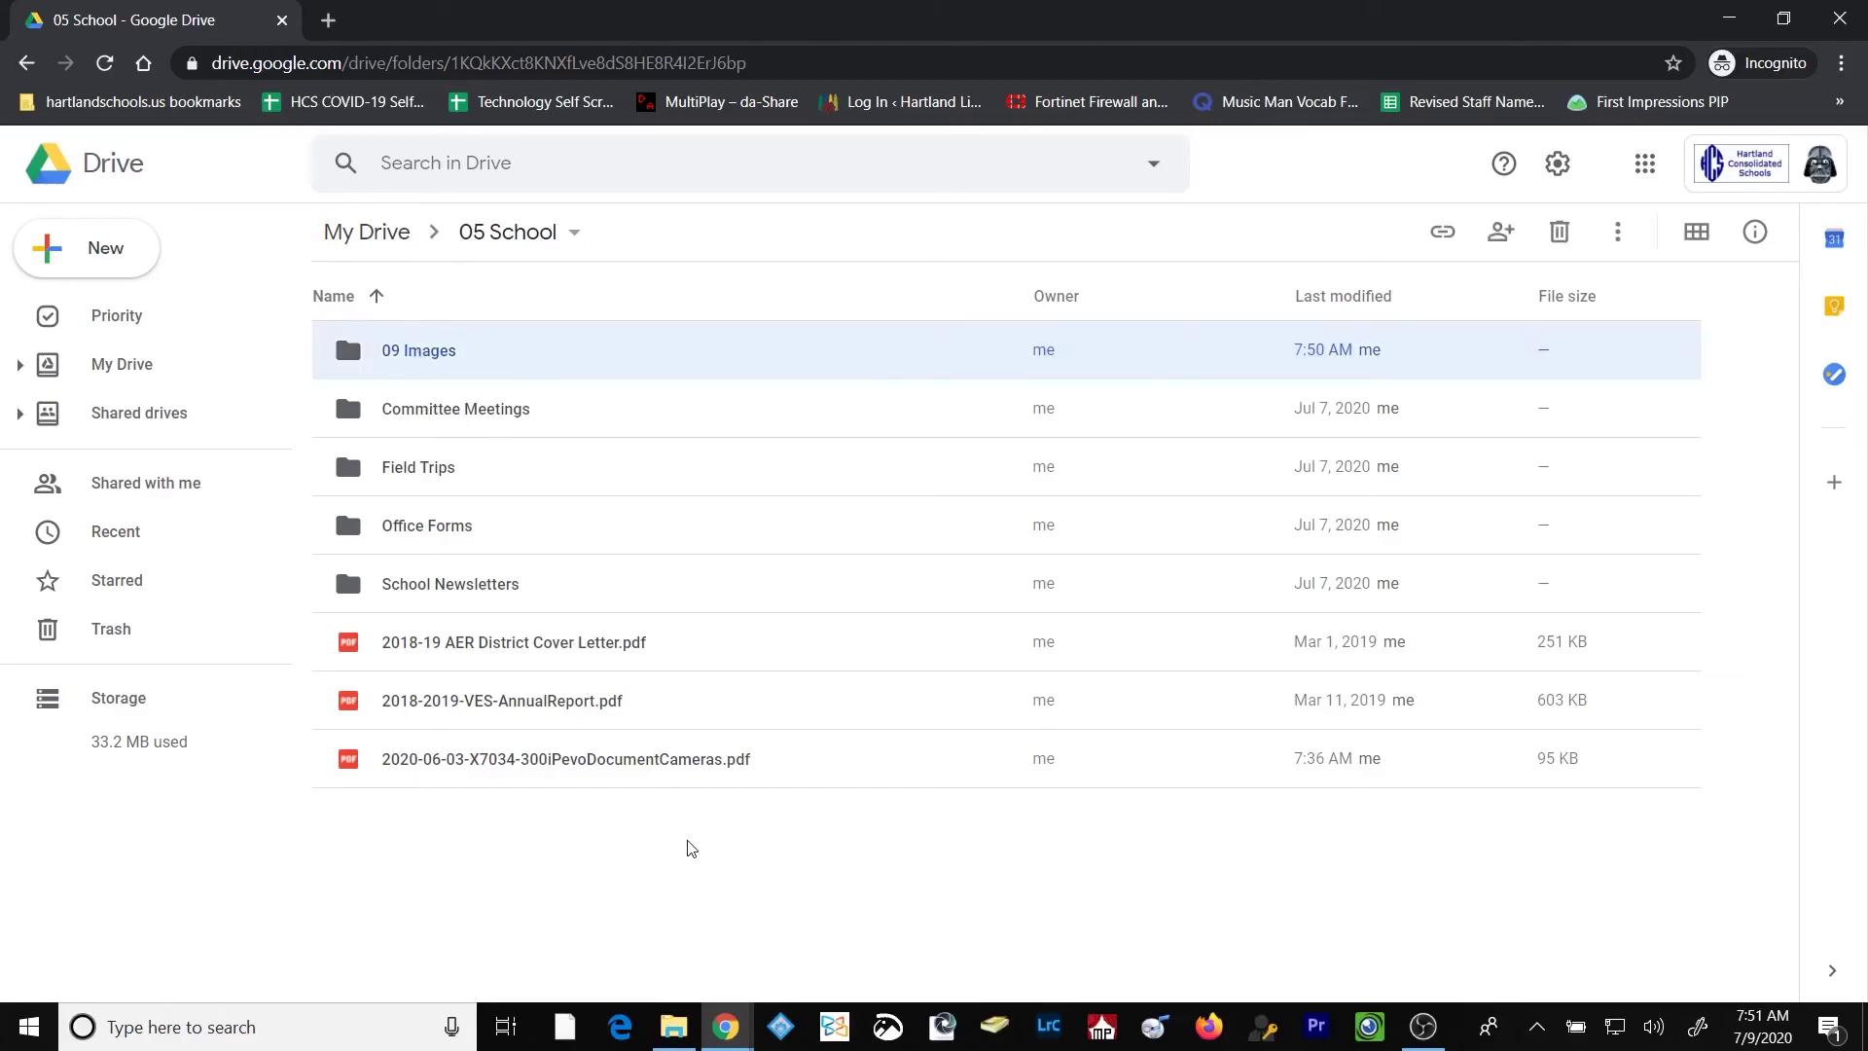